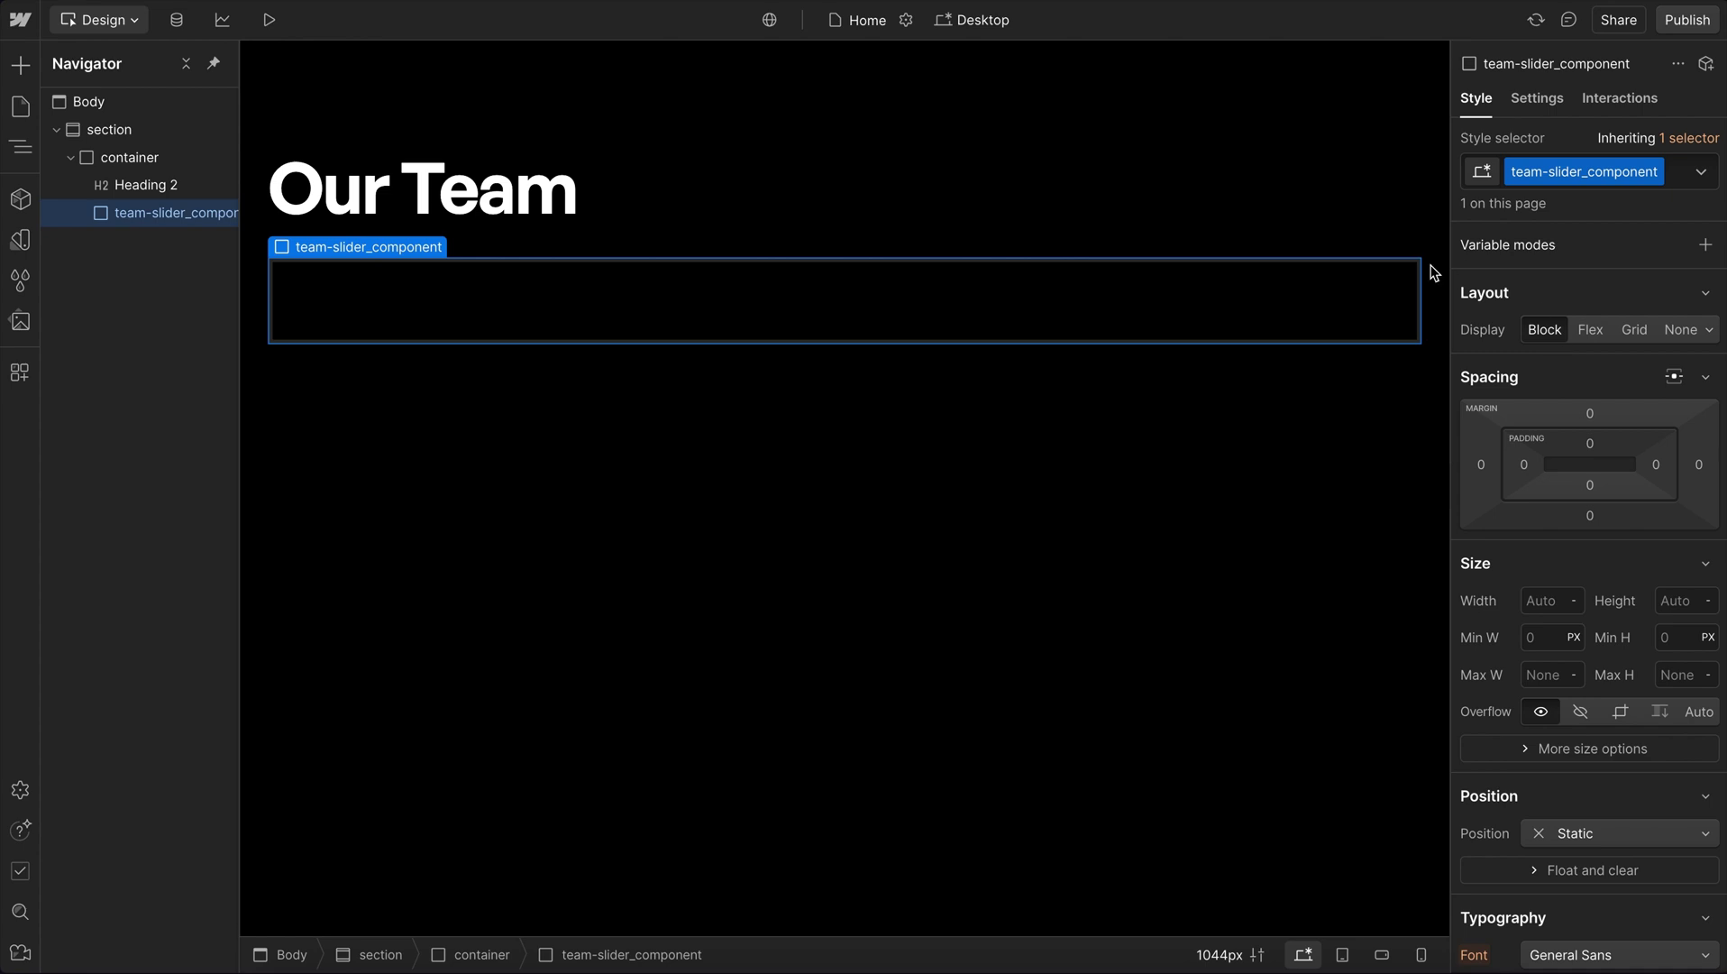
Step: Add a Collection List inside the team-slider_component and connect its source to the Teams collection
key(ctrl+k)
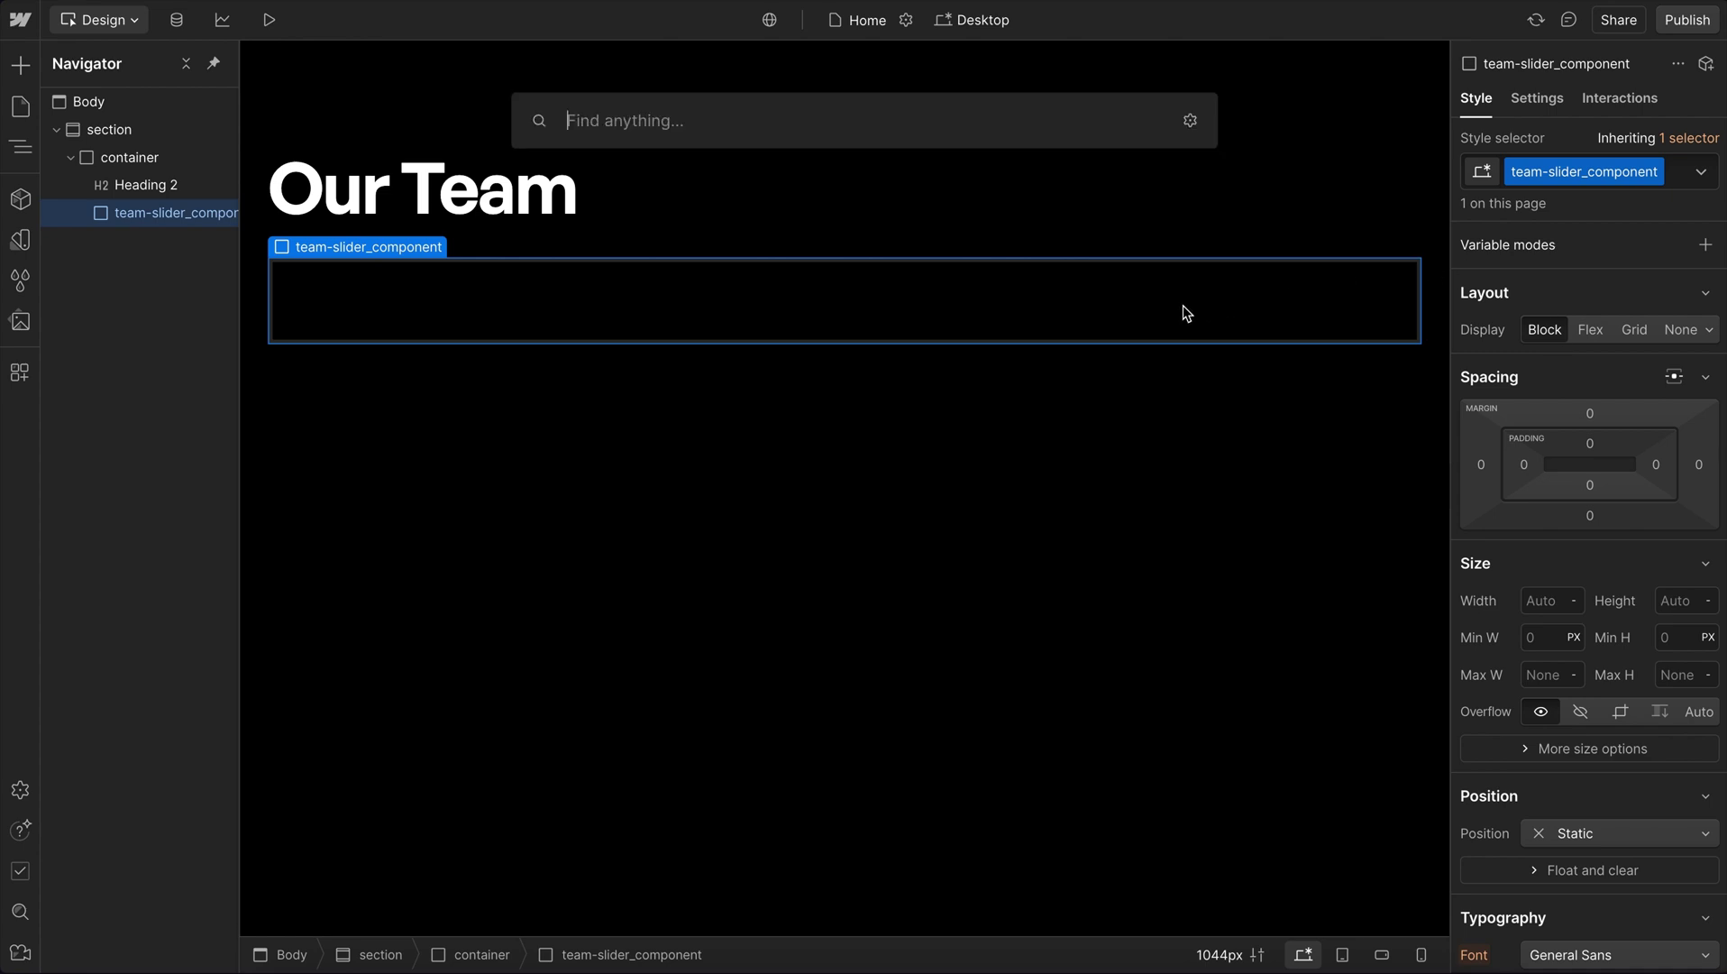
text(coll)
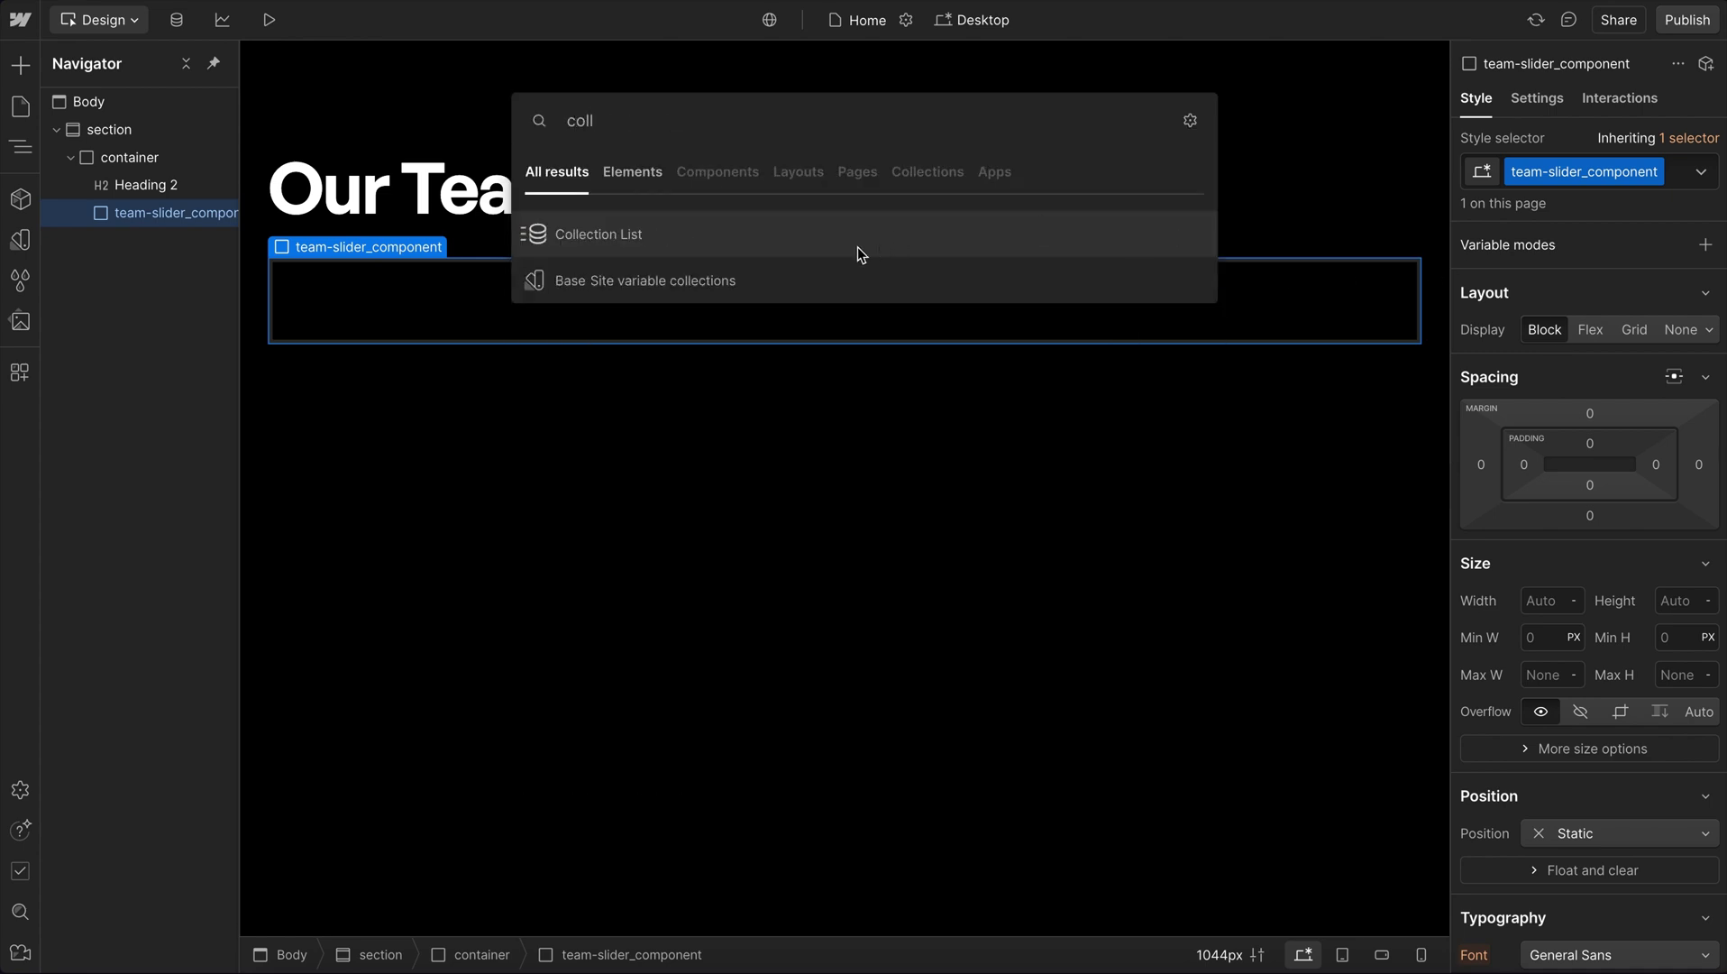
click(797, 234)
click(363, 573)
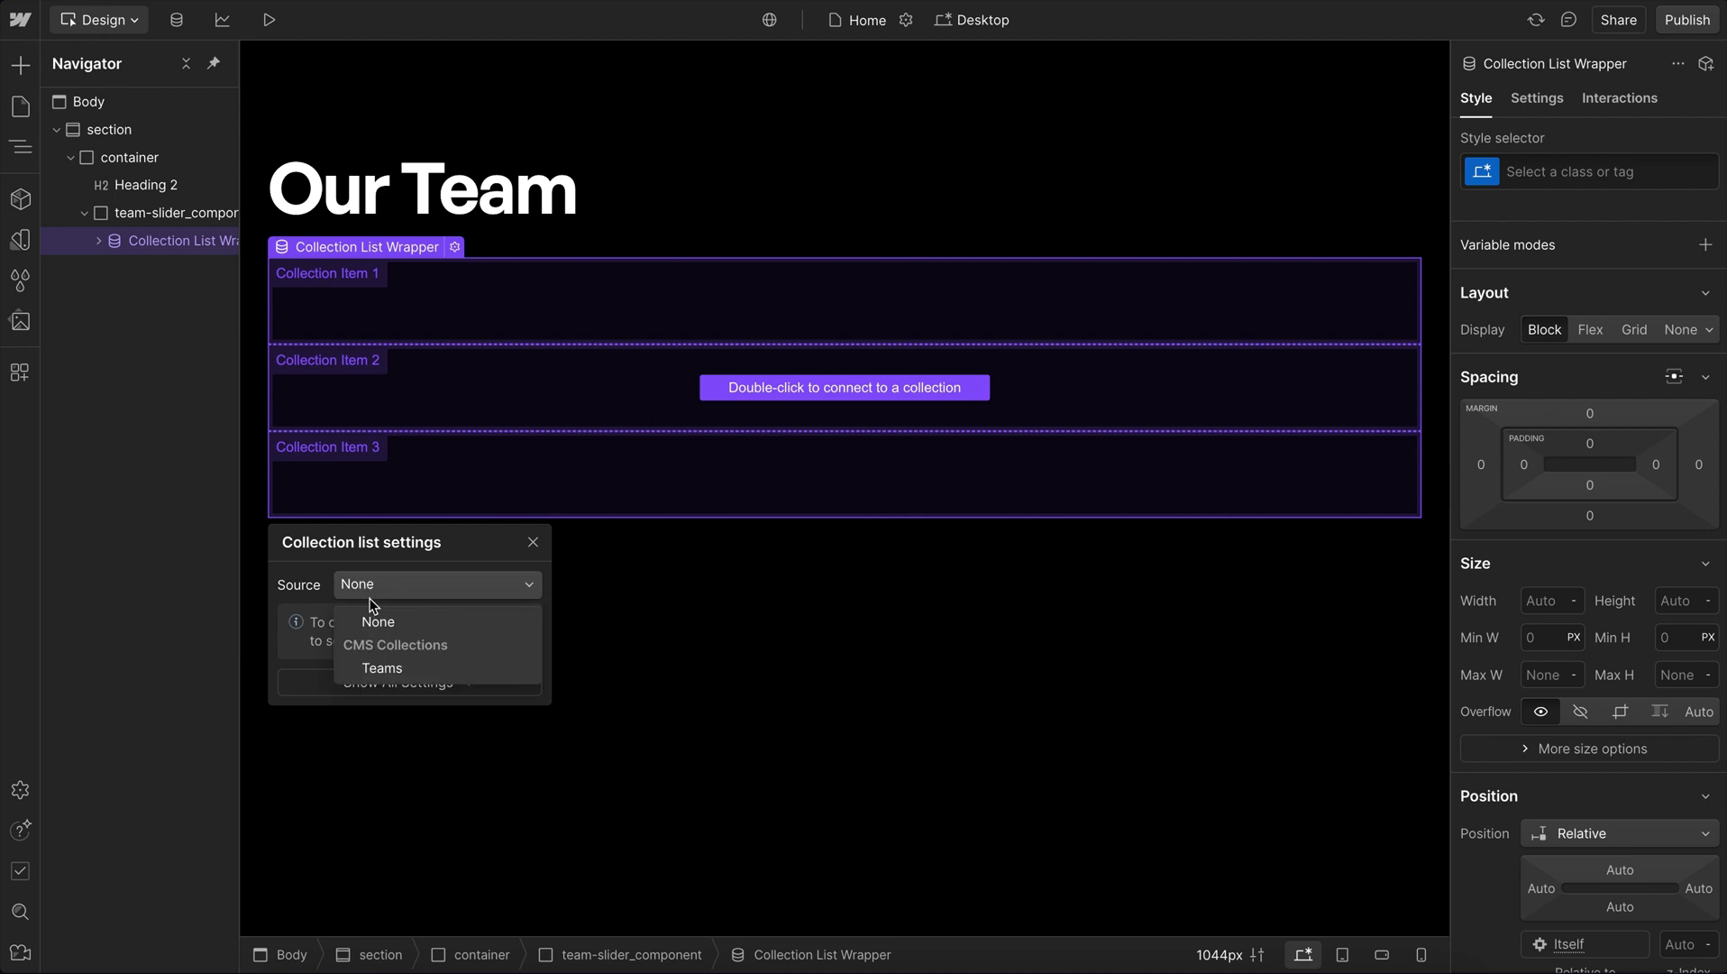
click(382, 667)
Step: Give the Collection List Wrapper the new class team-slider_cms_wrap
click(162, 246)
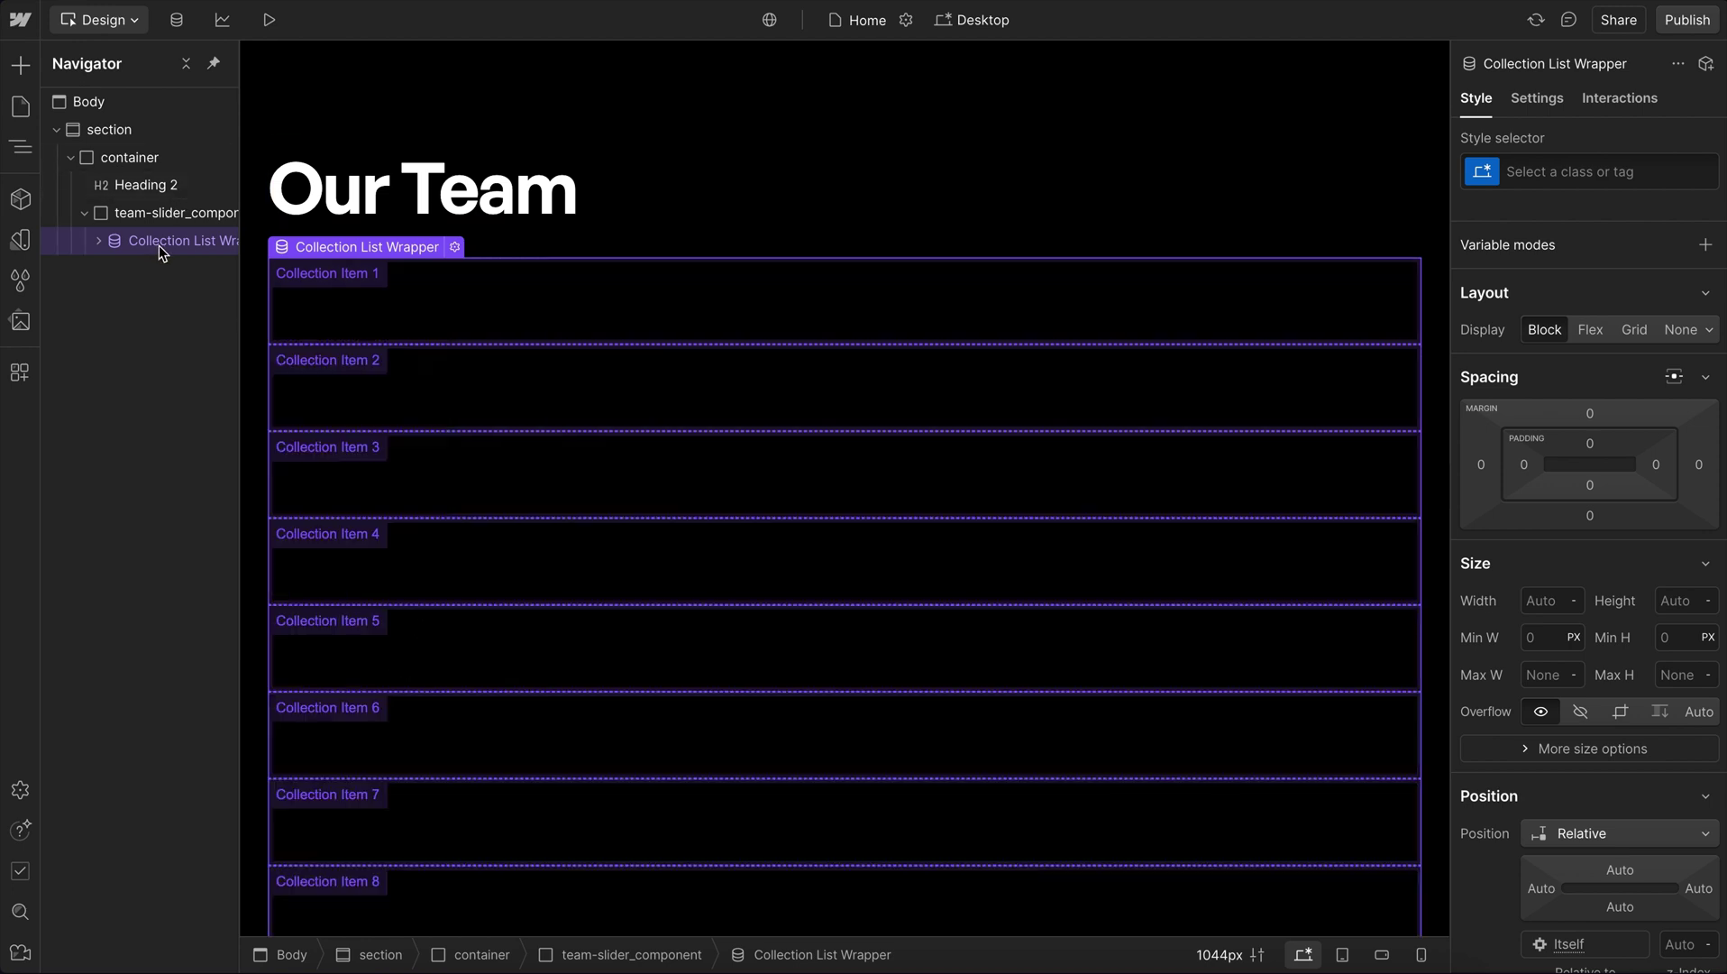
click(1543, 172)
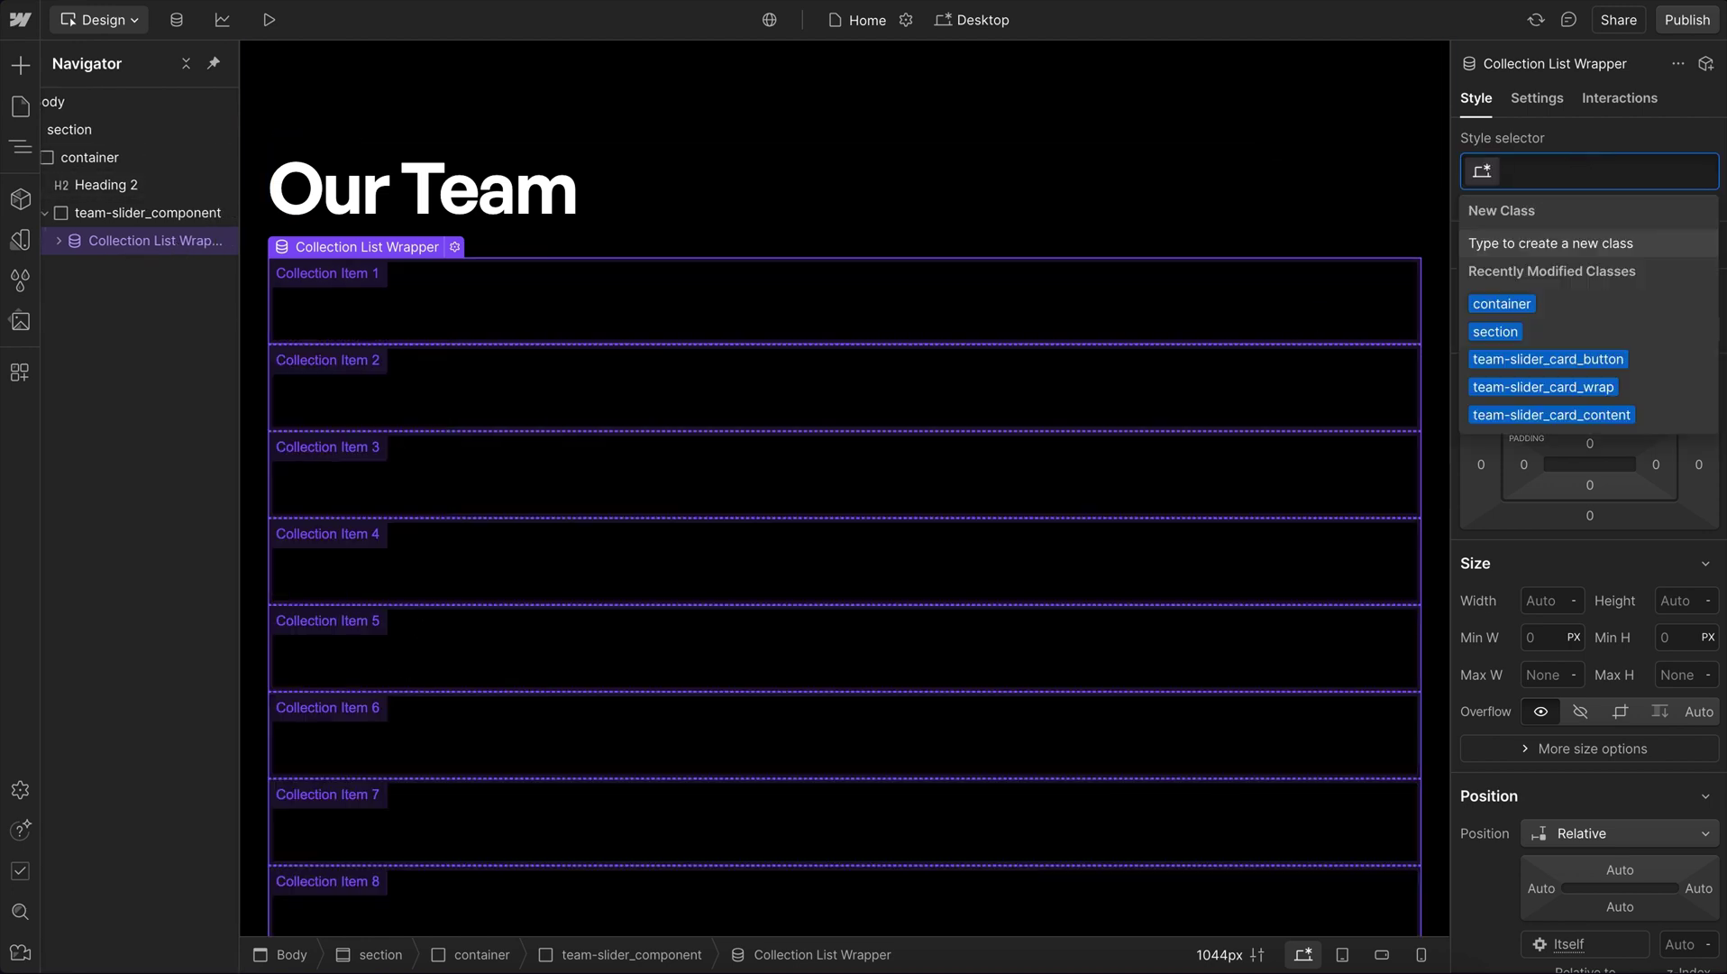
text(team-slider_cms_)
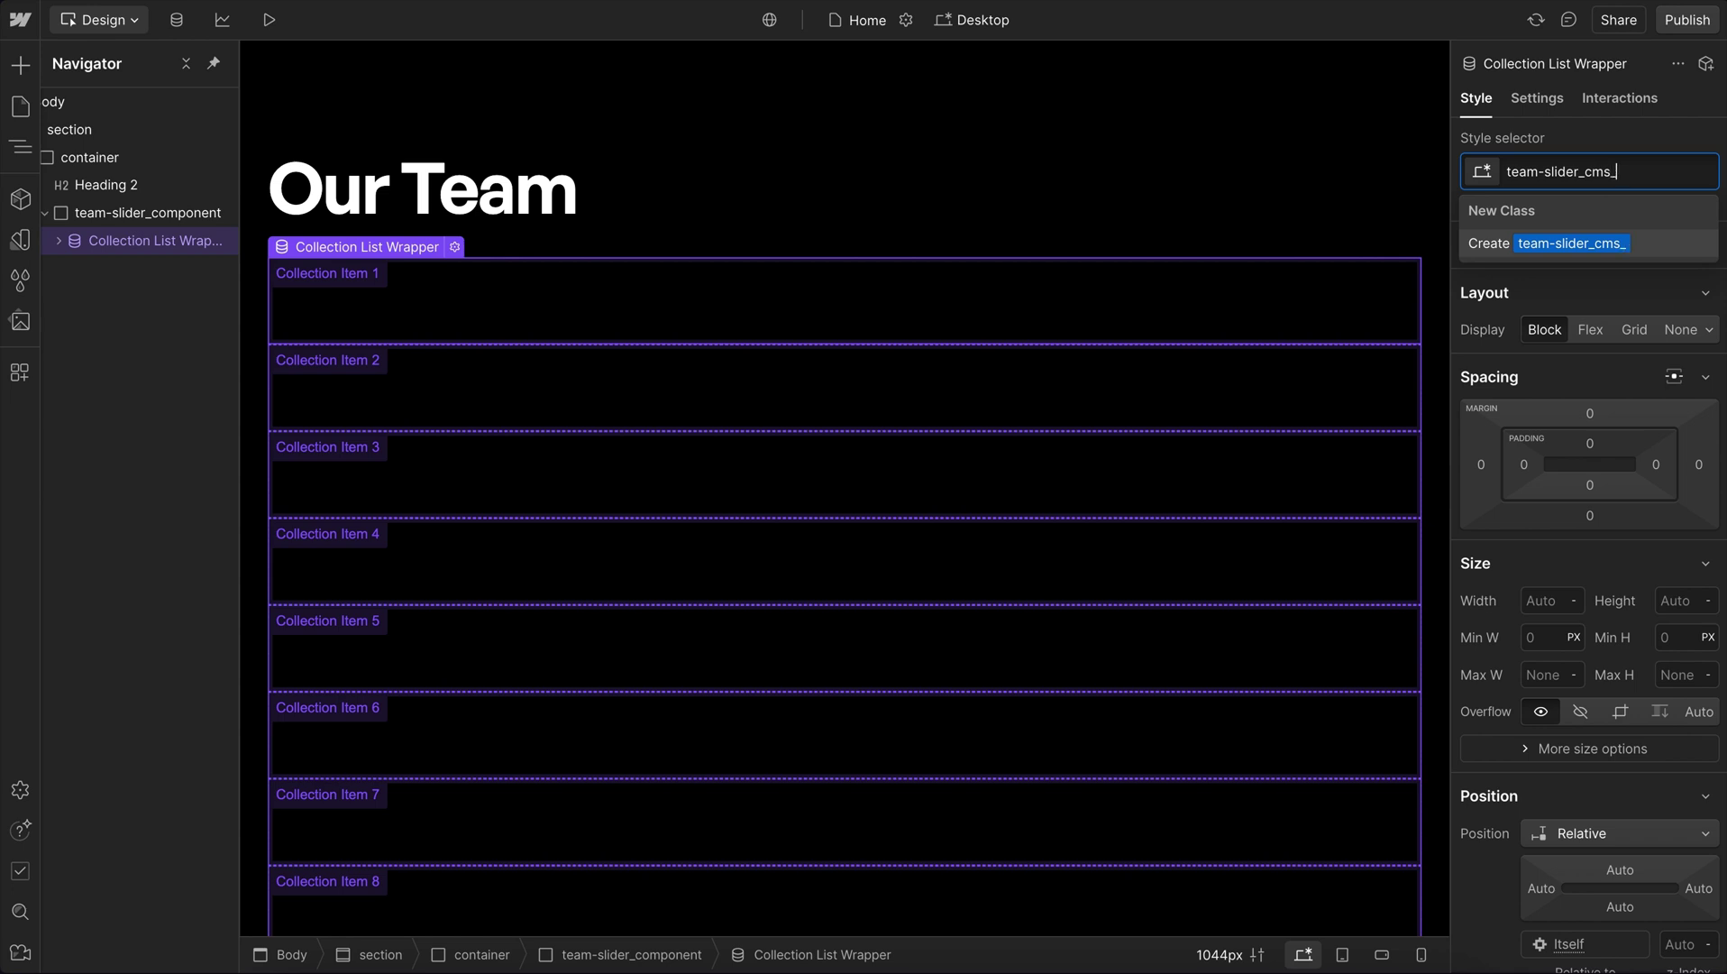
text(wrap)
key(Return)
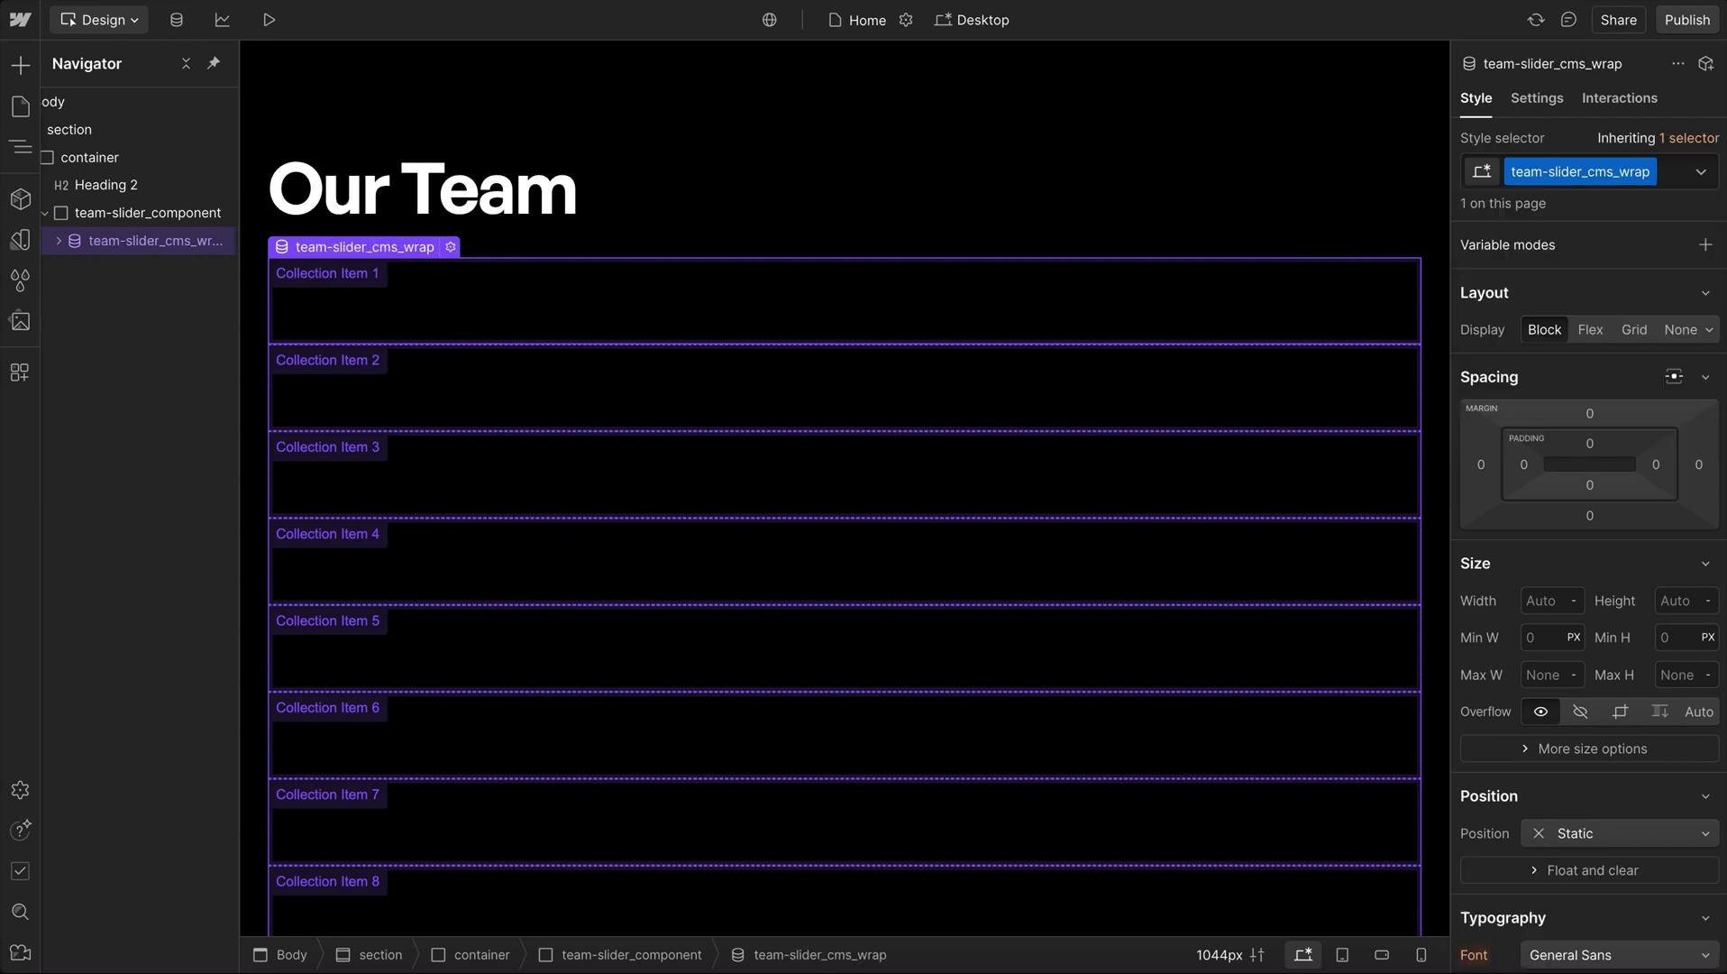
Step: Give the Collection List inside the wrapper the new class team-slider_cms_list
key(Down)
key(ctrl+Return)
text(team-slider_cms_)
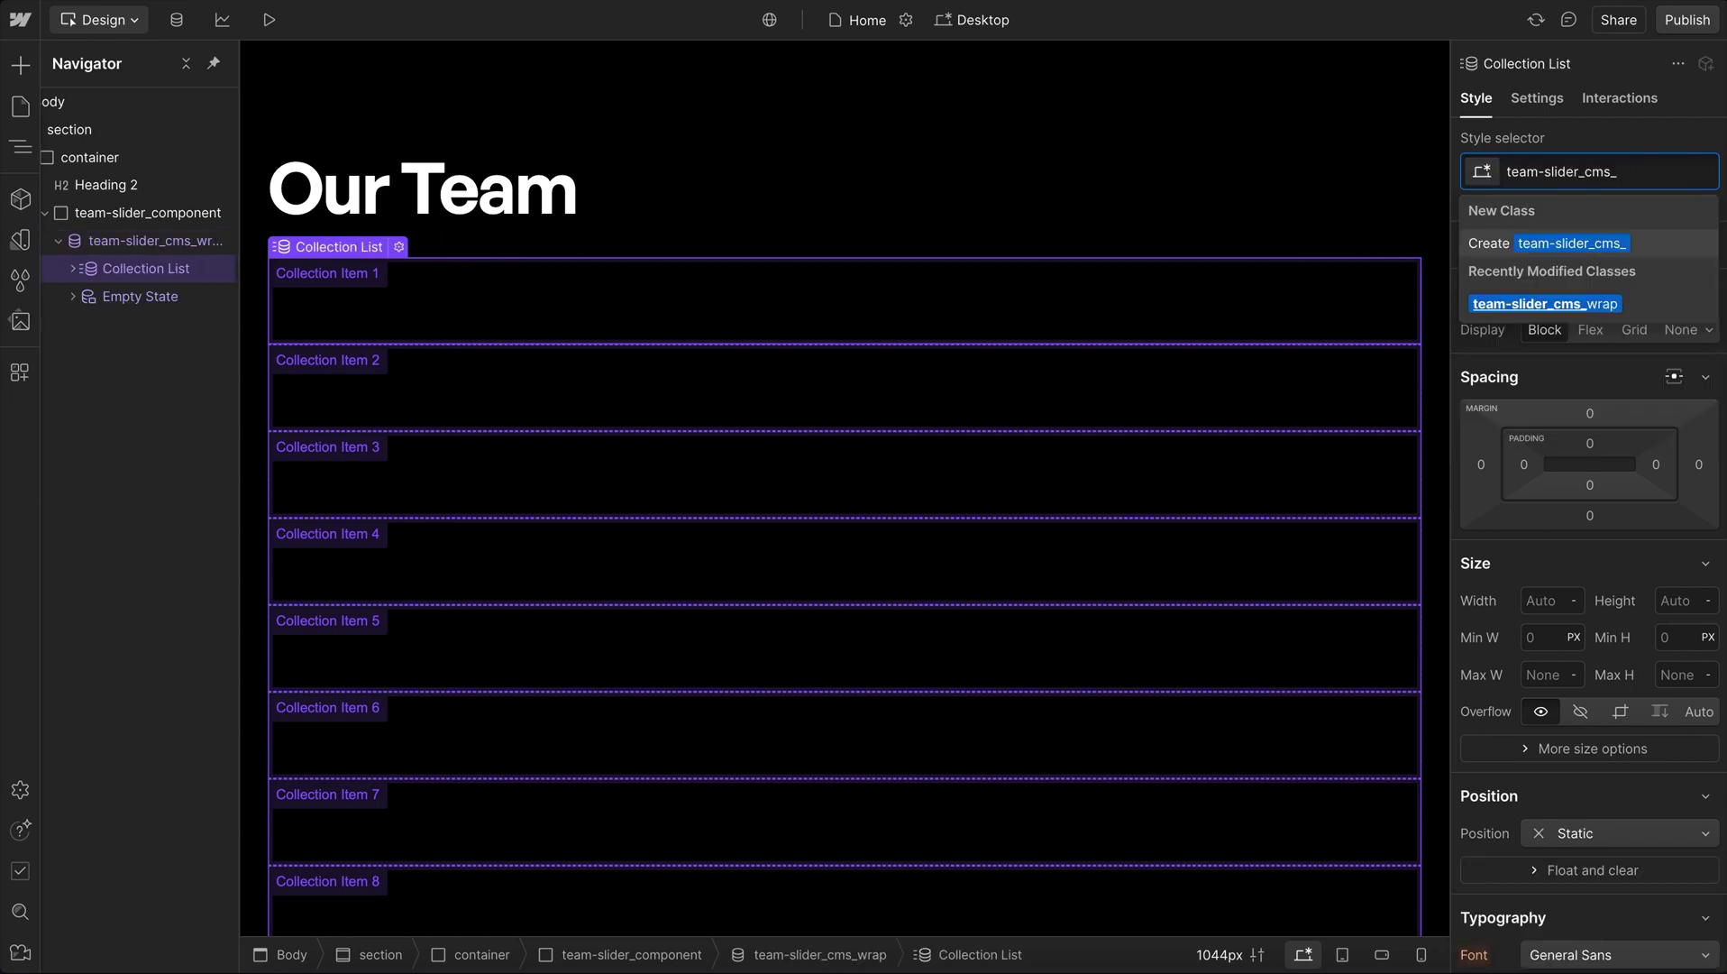
text(list)
key(Return)
key(Escape)
Step: Give the Collection Item inside the list the new class team-slider_cms_item
key(Down)
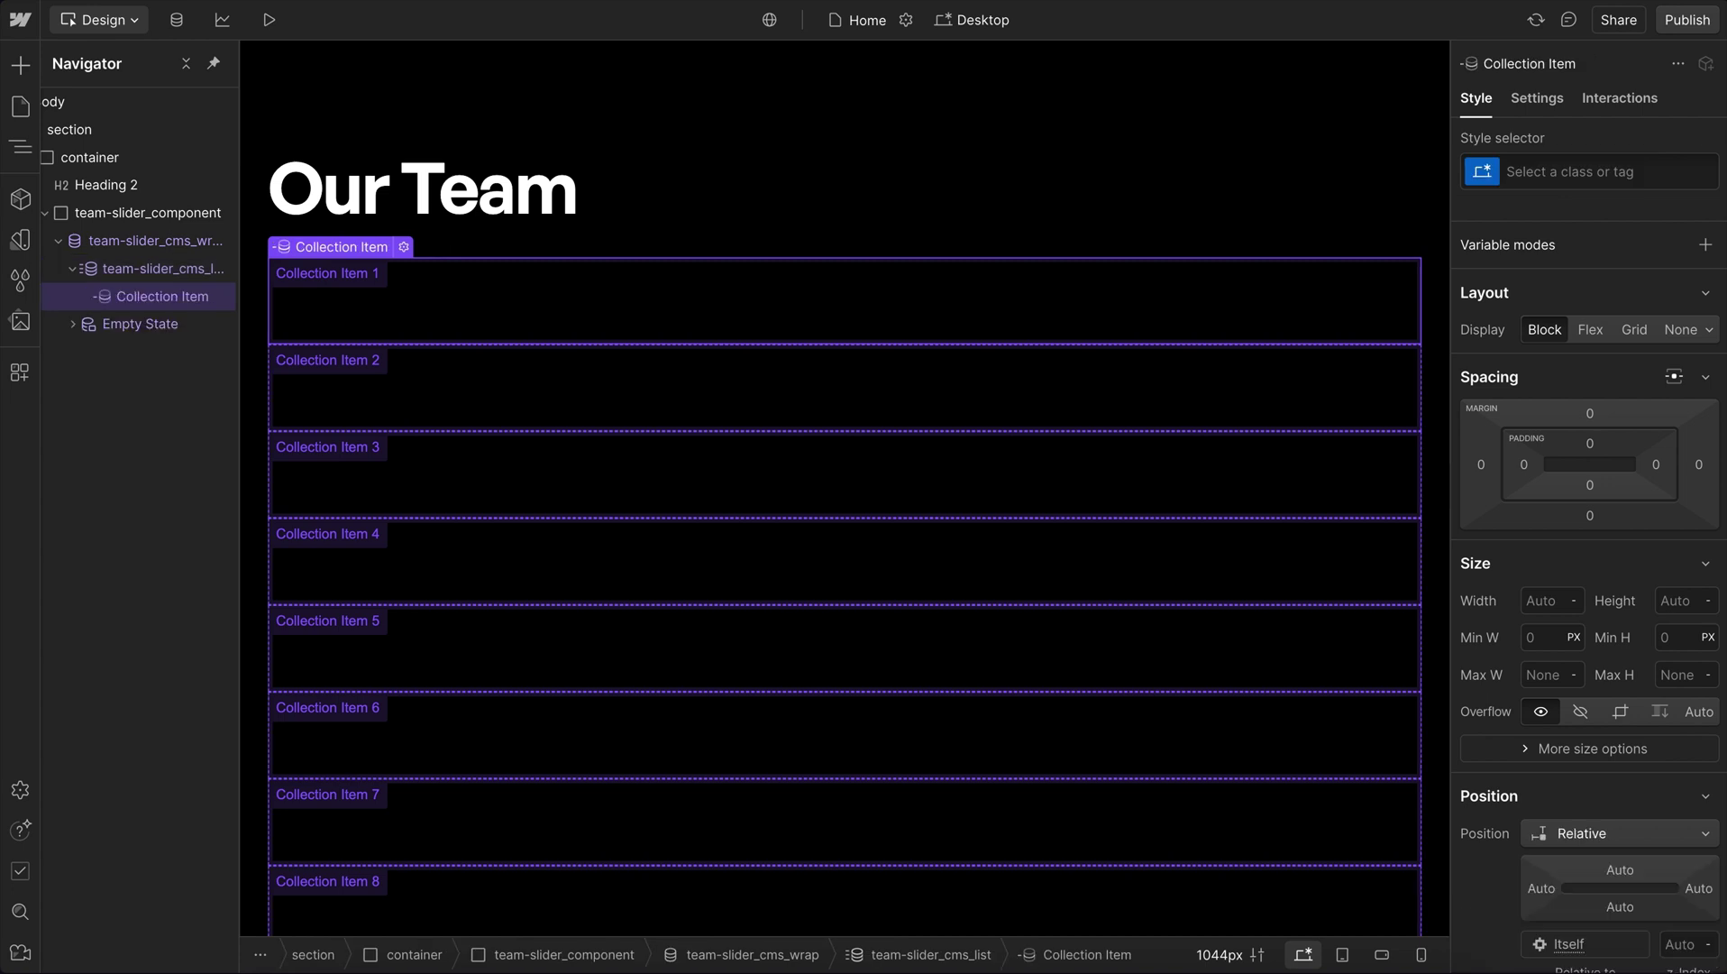
key(ctrl+Return)
text(team-slider_cms_item)
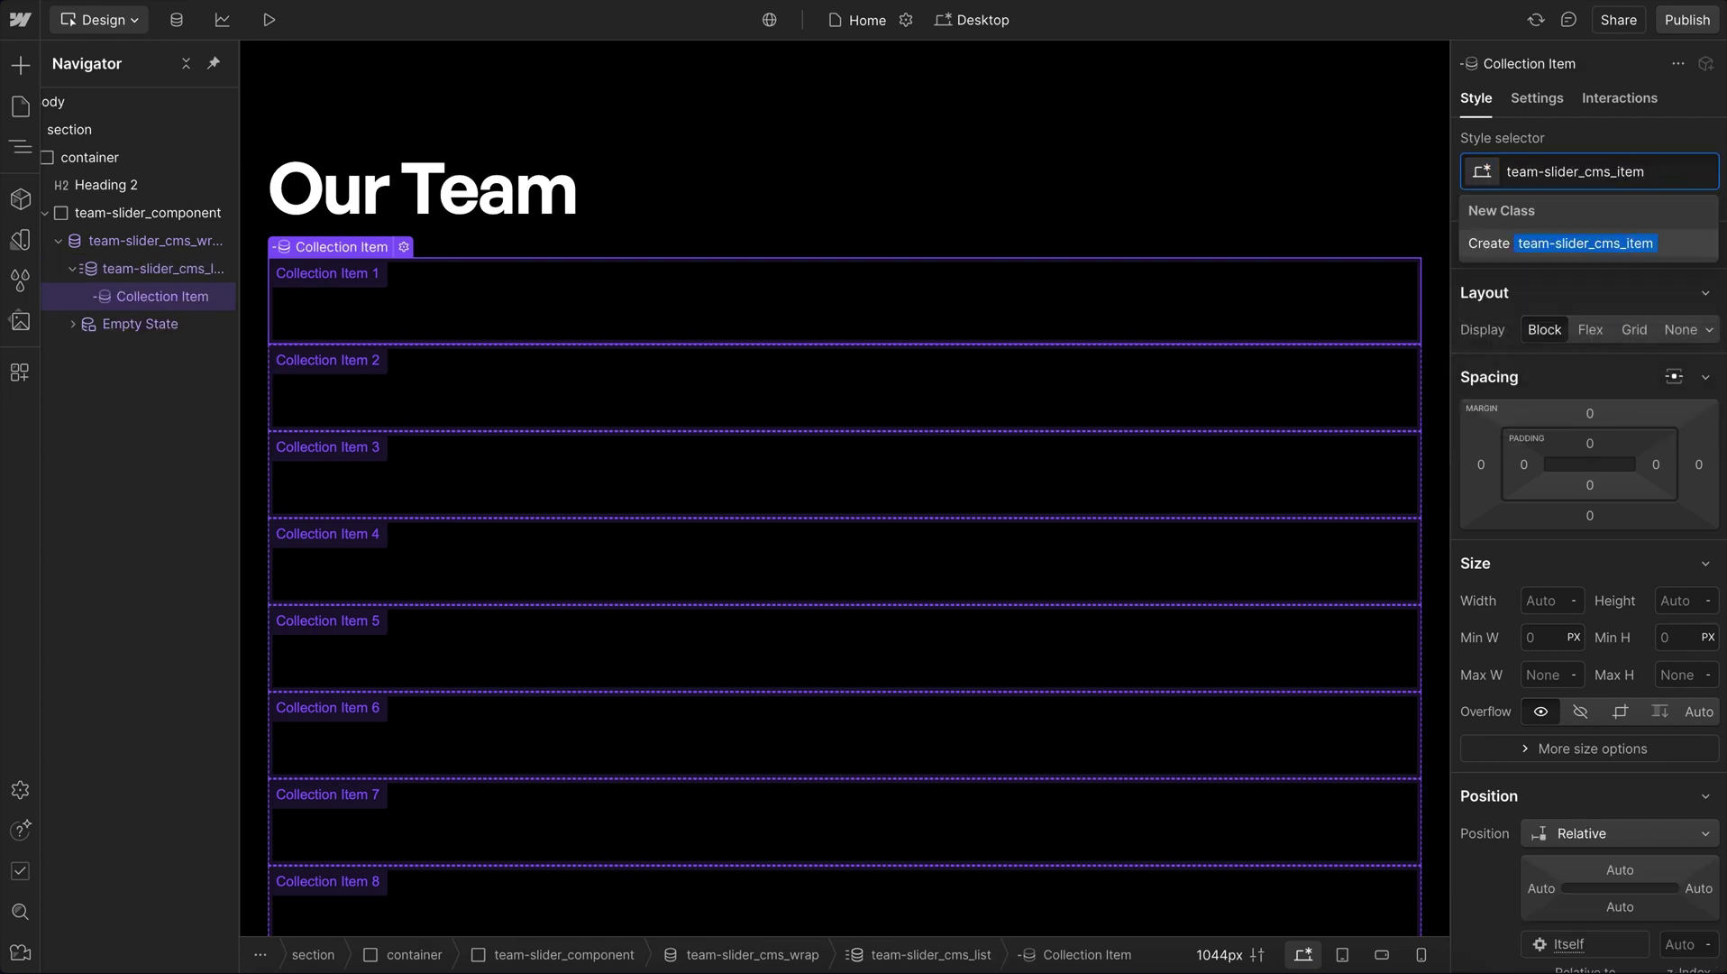
key(Return)
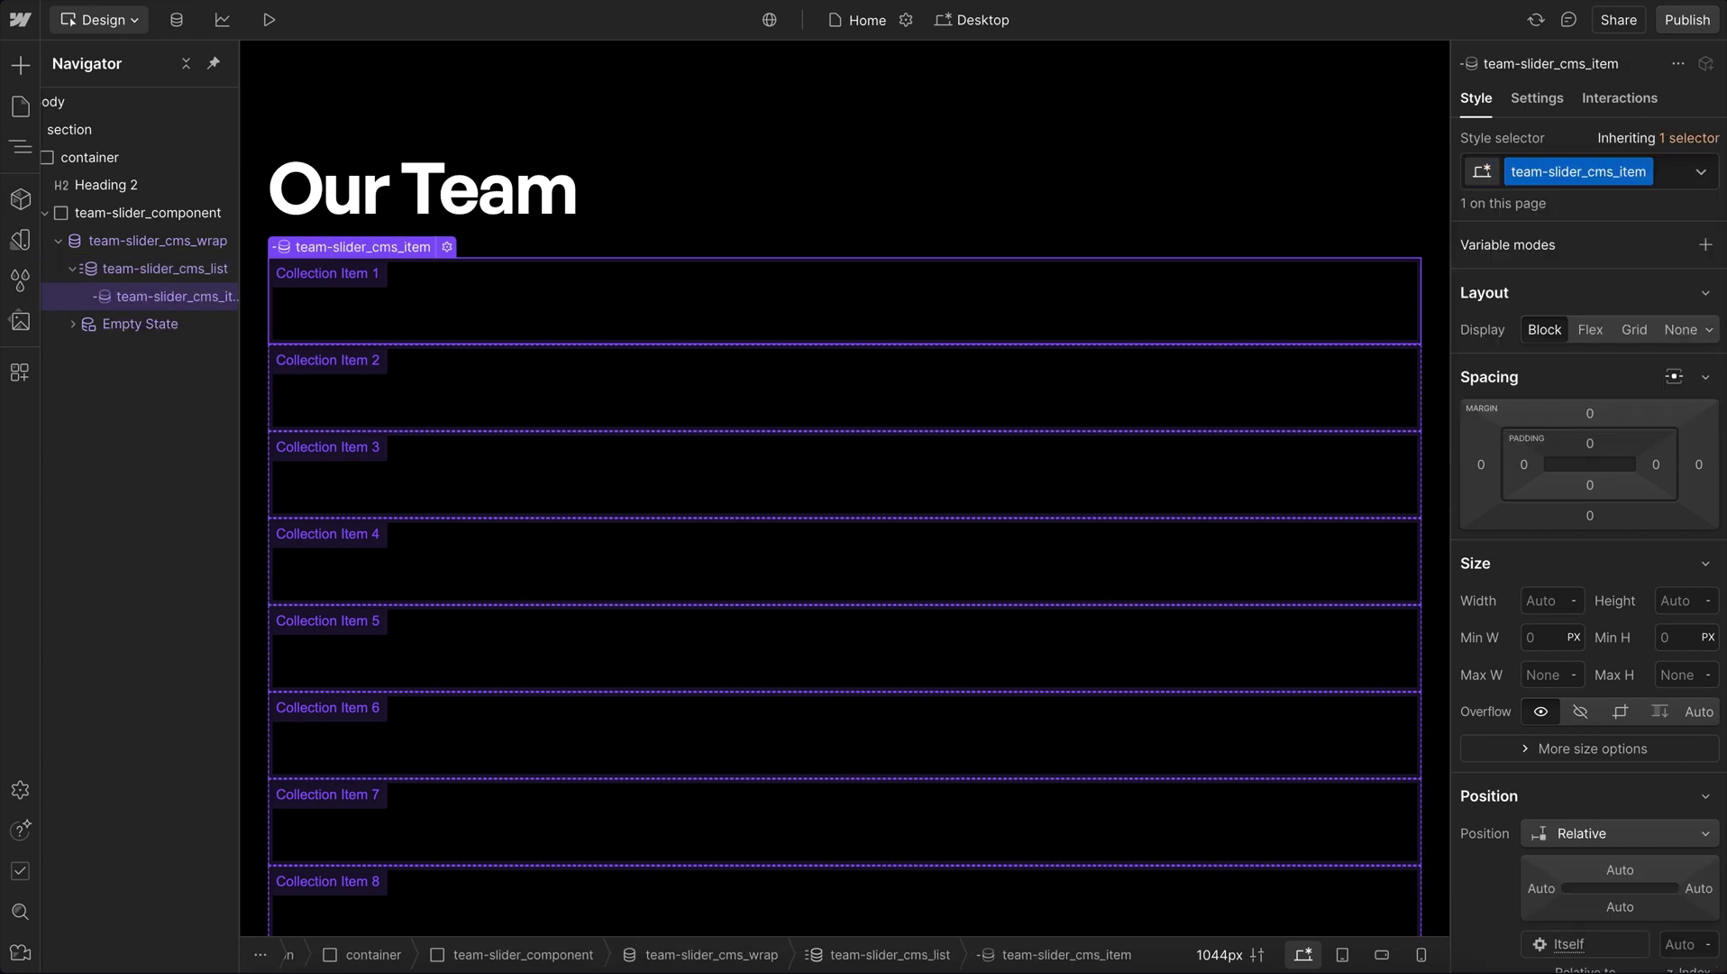
Step: Add a div block directly inside team-slider_component and assign it the existing class team-slider_cms_wrap
click(174, 214)
key(ctrl+k)
text(div)
key(Return)
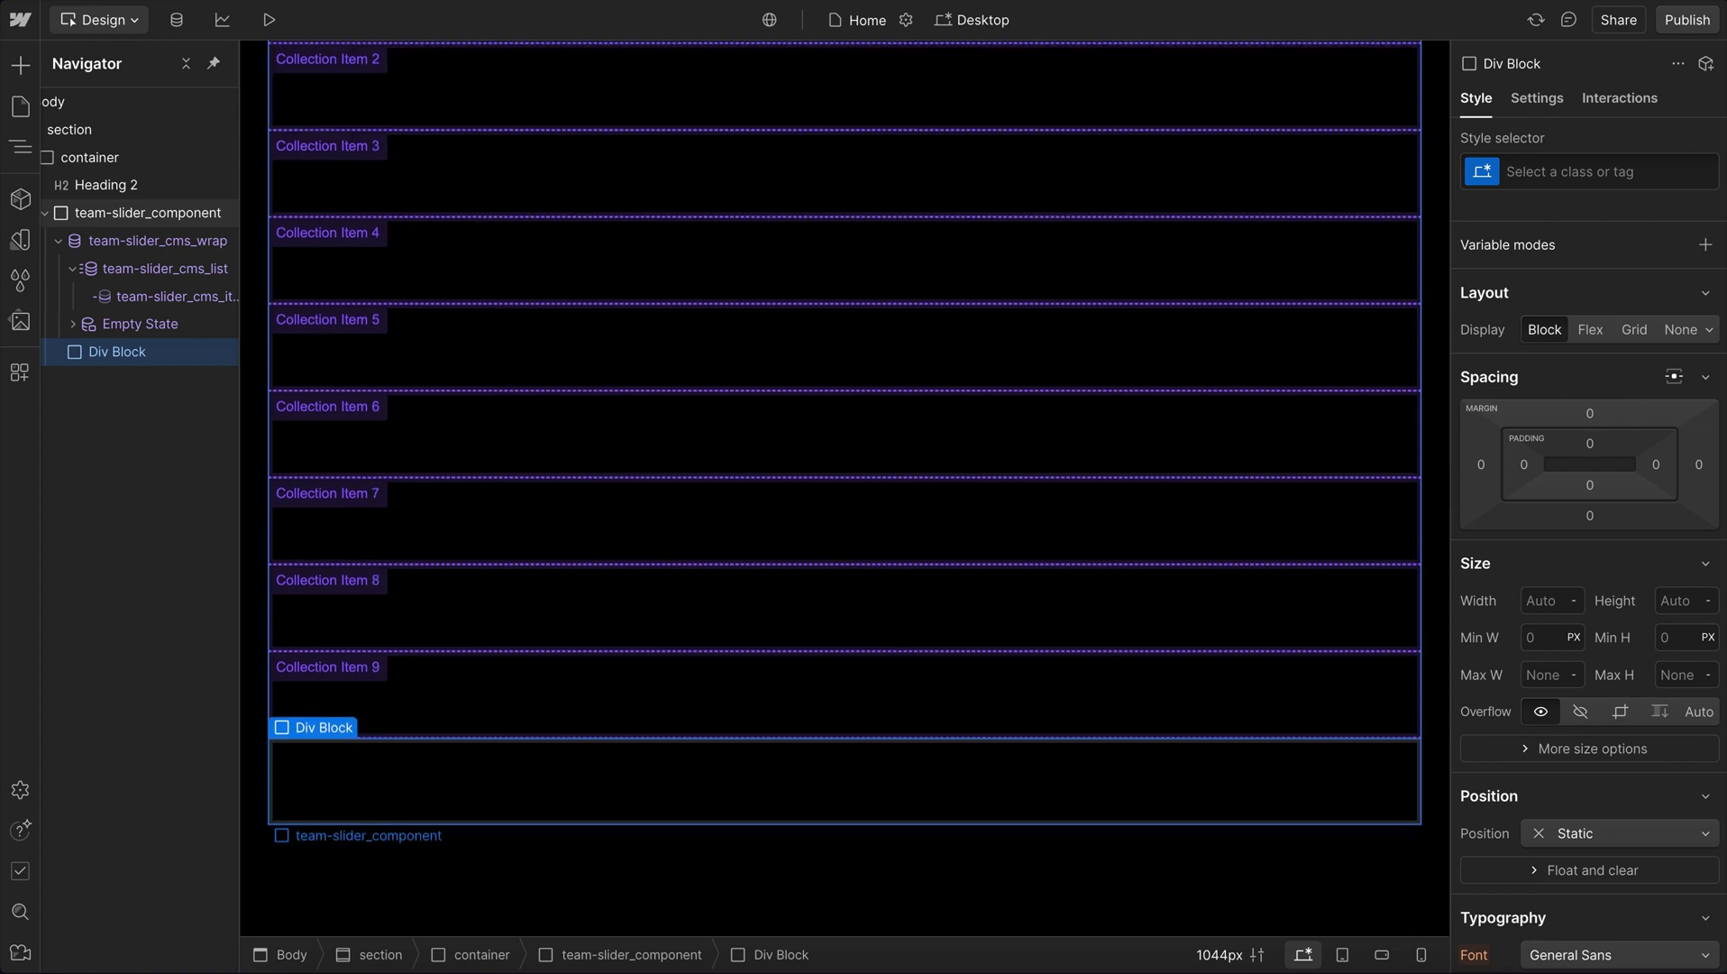
key(ctrl+Return)
text(team-slider_cms_wrap)
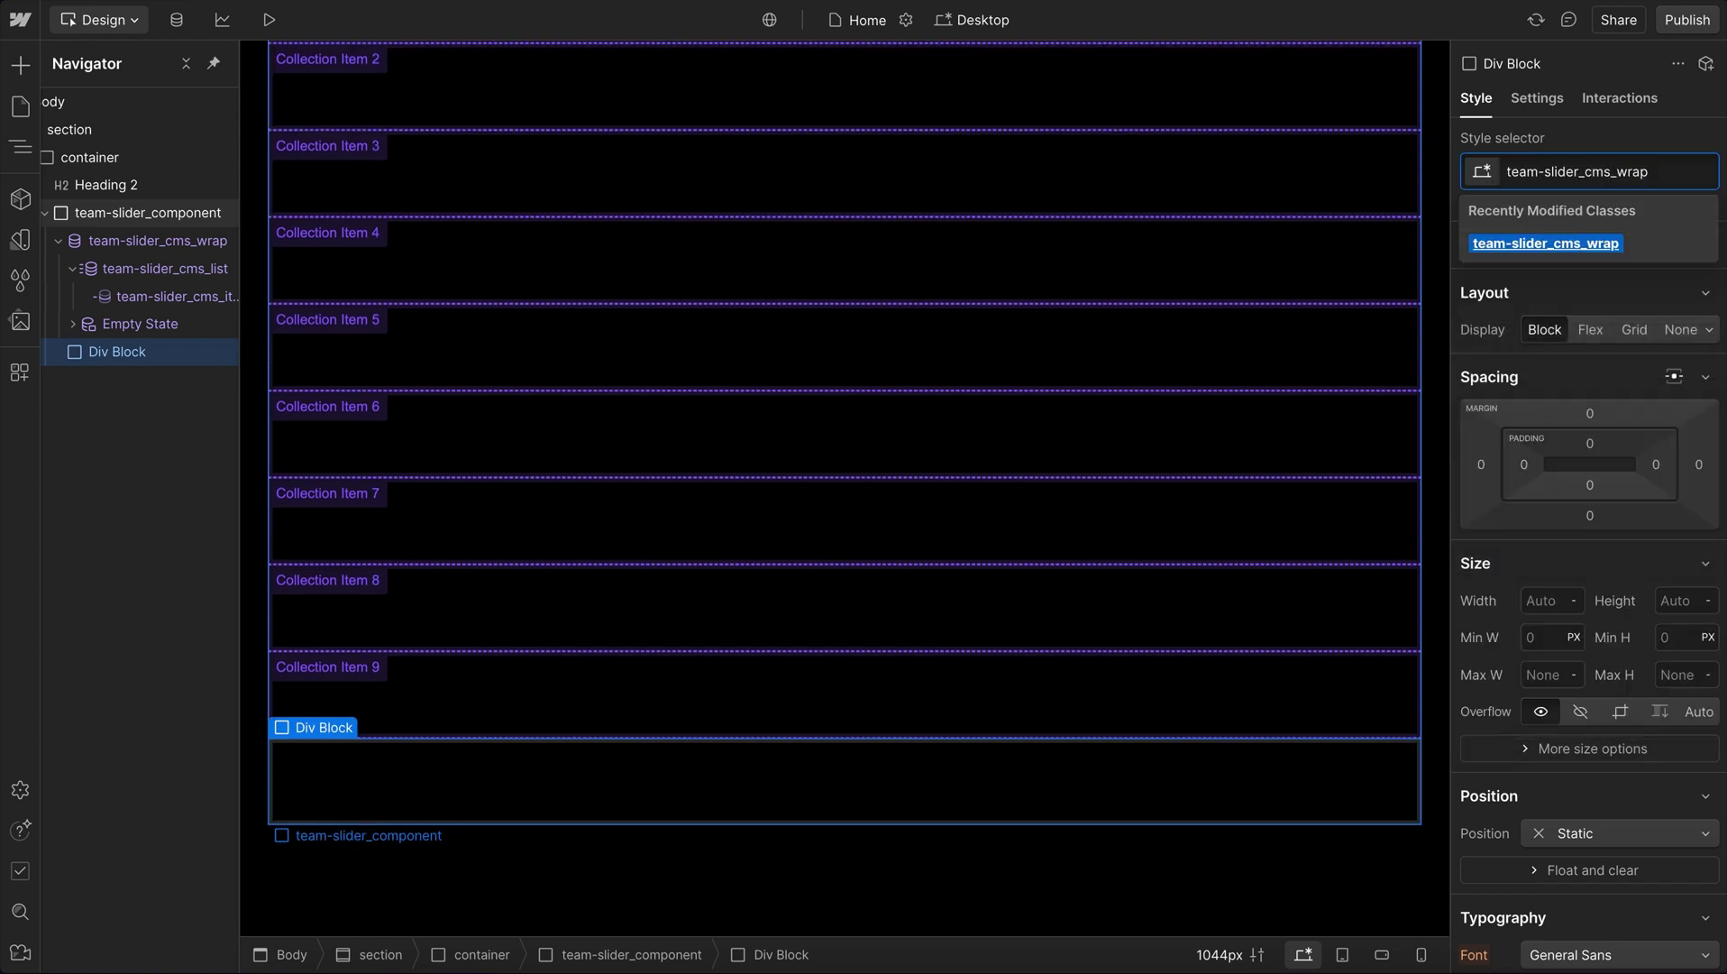
key(Return)
Step: Nest a div block inside the div-based wrap and assign it the class team-slider_cms_list
key(ctrl+k)
text(div)
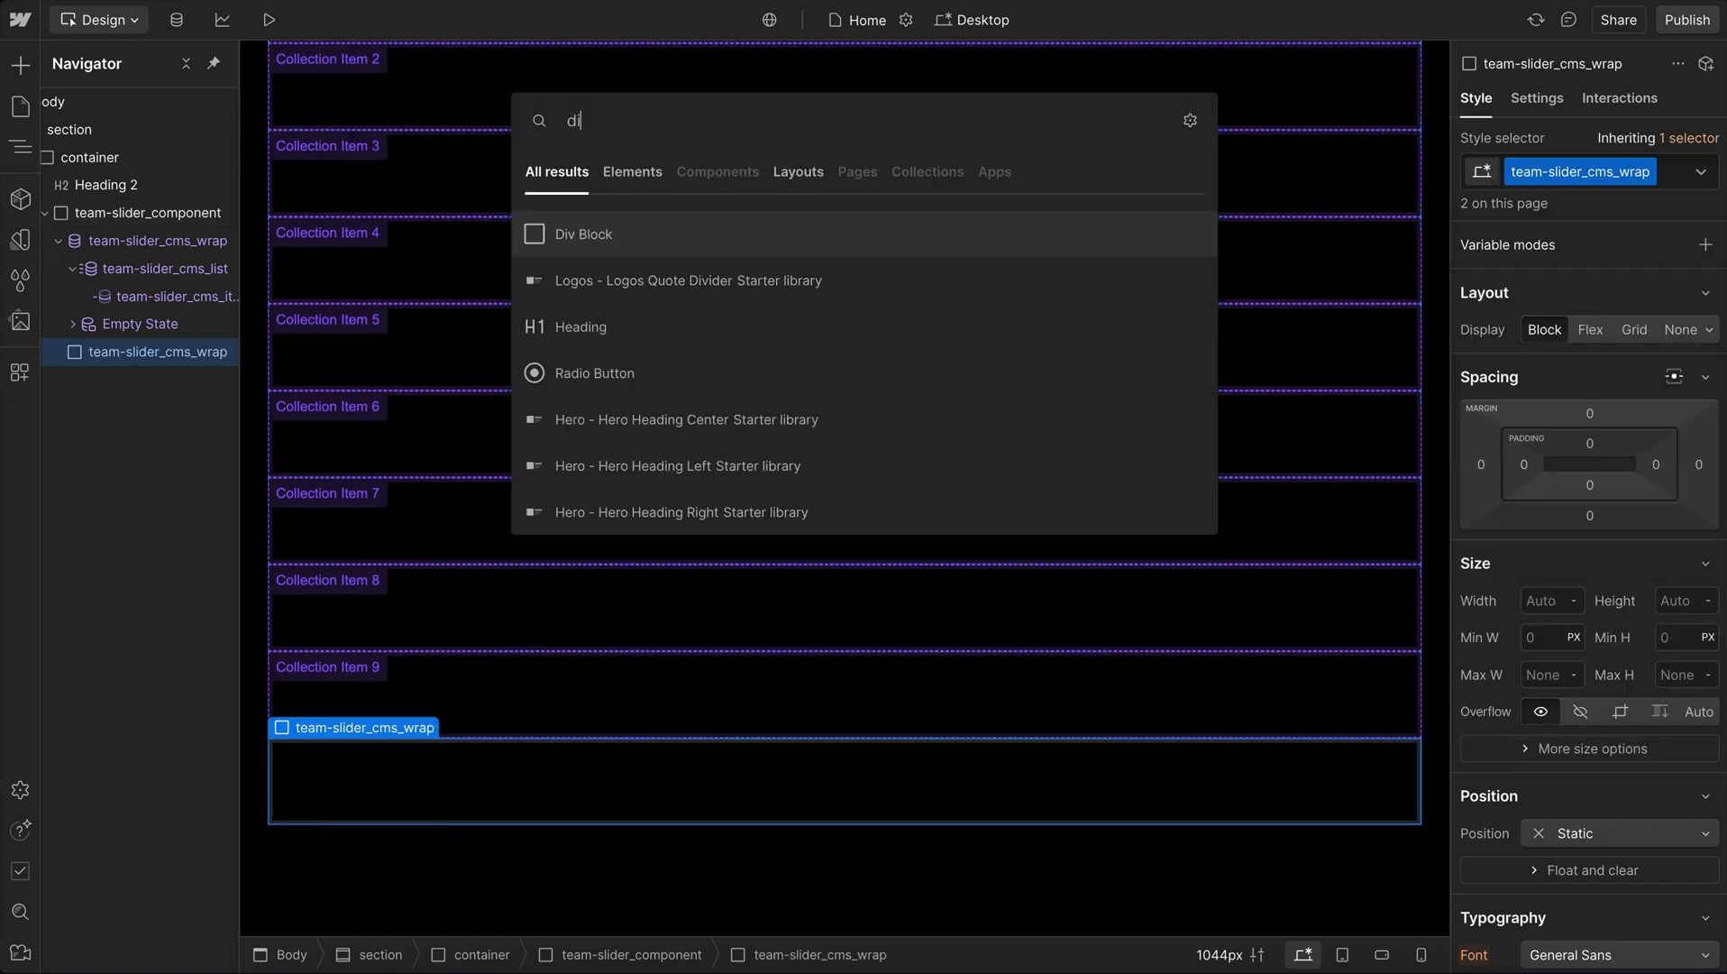
key(Return)
key(ctrl+Return)
text(team-slider_cms_li)
key(Return)
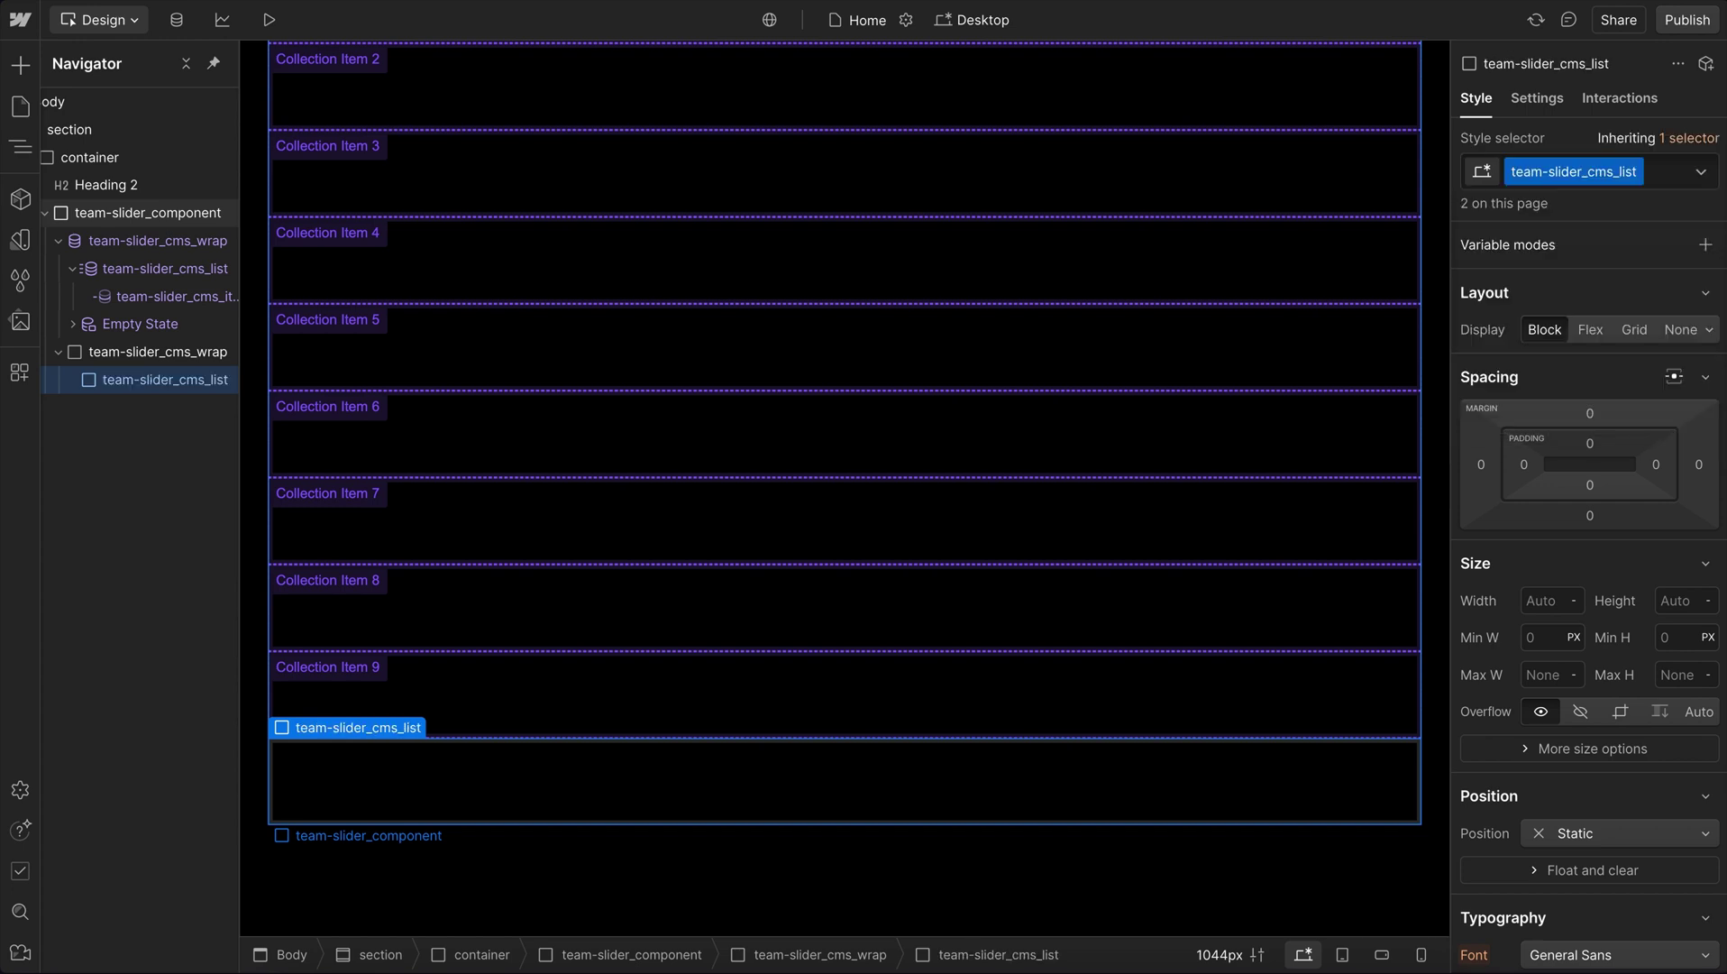
Step: Nest a div block inside the div-based list and assign it the class team-slider_cms_item
key(ctrl+k)
text(div)
key(Return)
key(ctrl+Return)
text(team-slider_cms_)
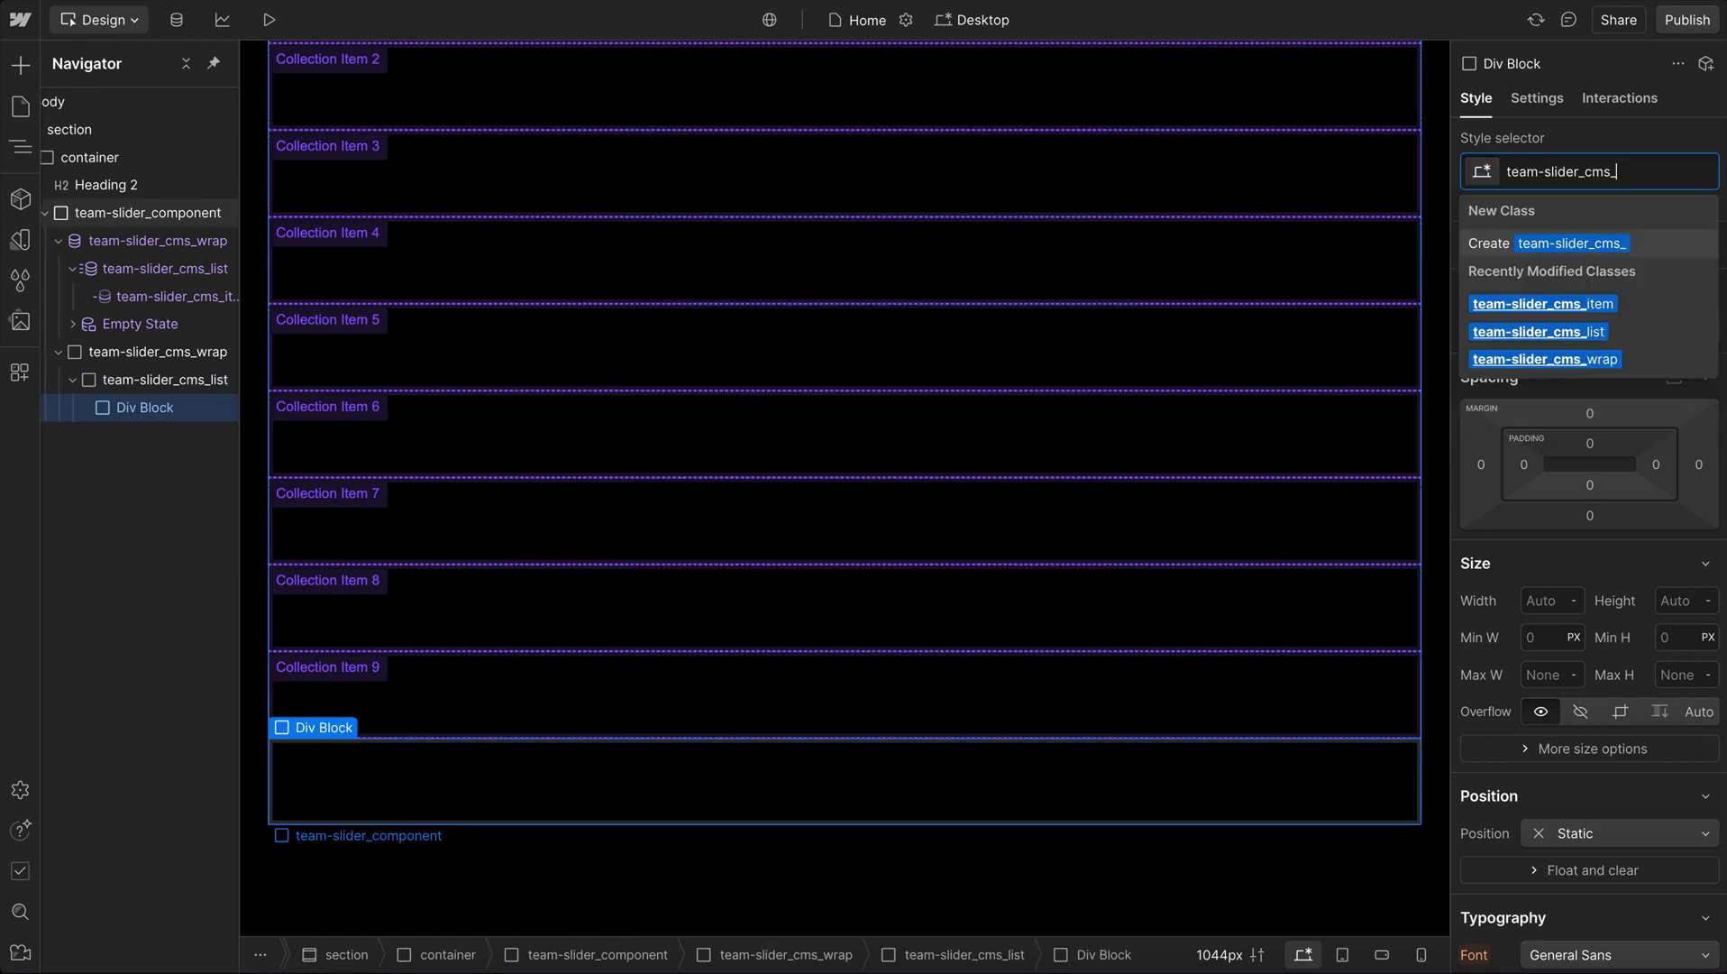
text(item)
key(Return)
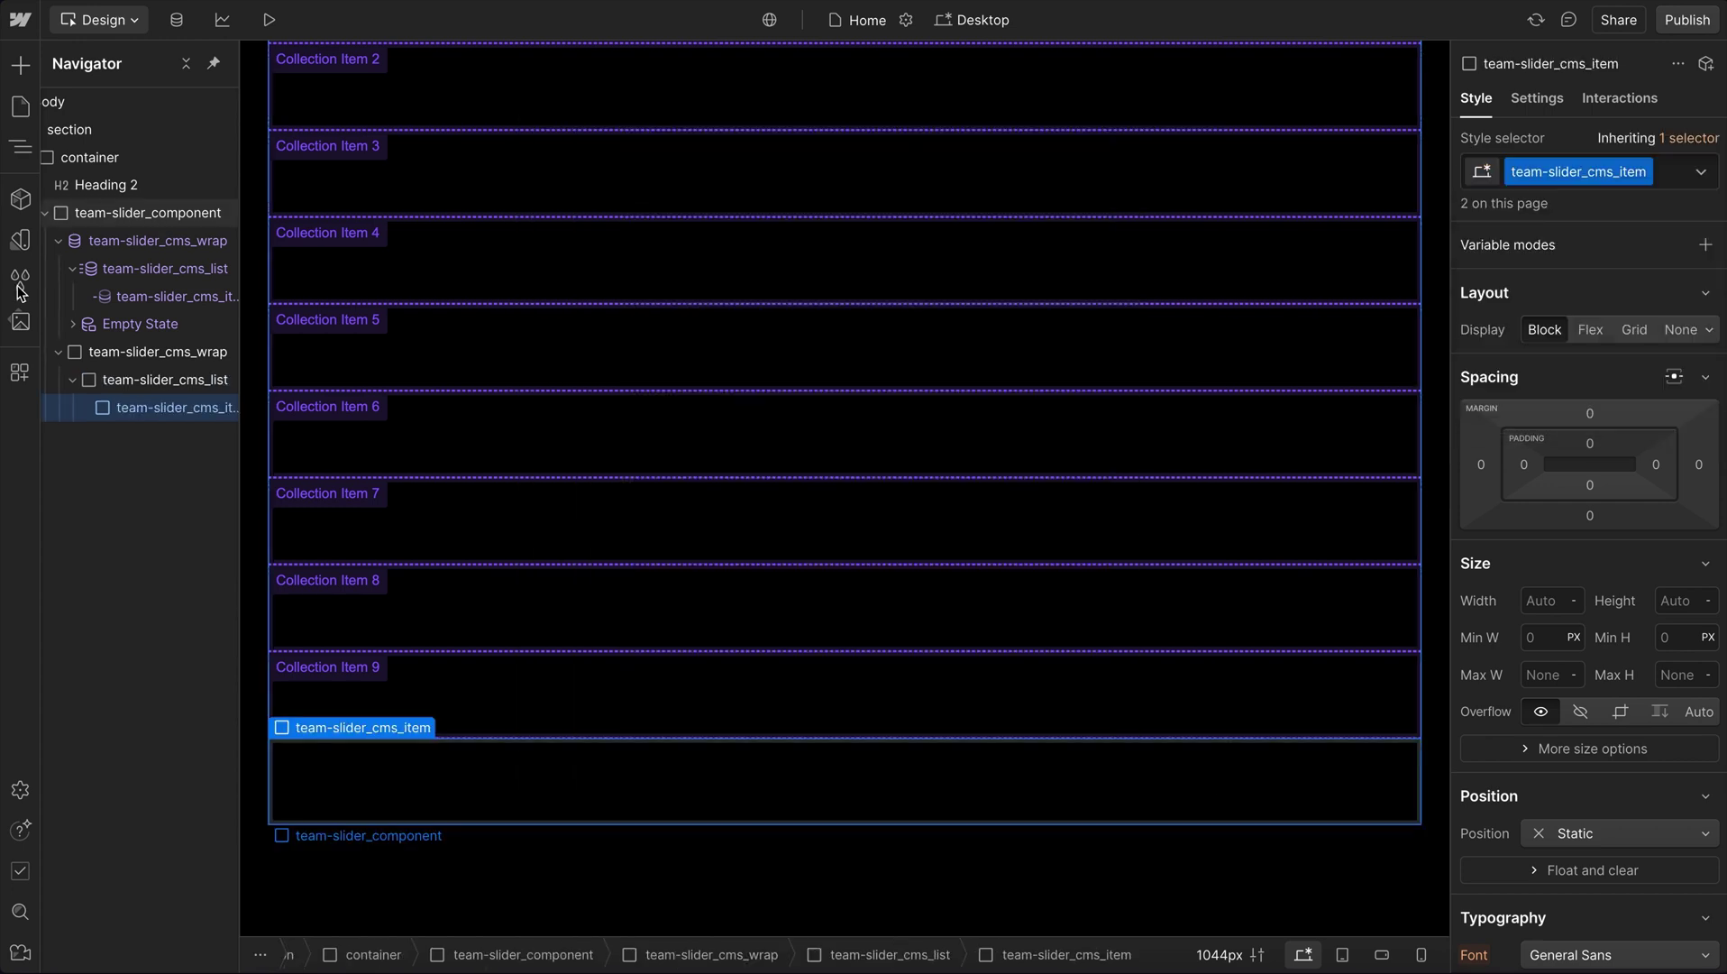
Step: Duplicate the div-based team-slider_cms_item three times, and delete the div-based team-slider_cms_wrap with everything in it
key(ctrl+d)
key(ctrl+d)
key(ctrl+d)
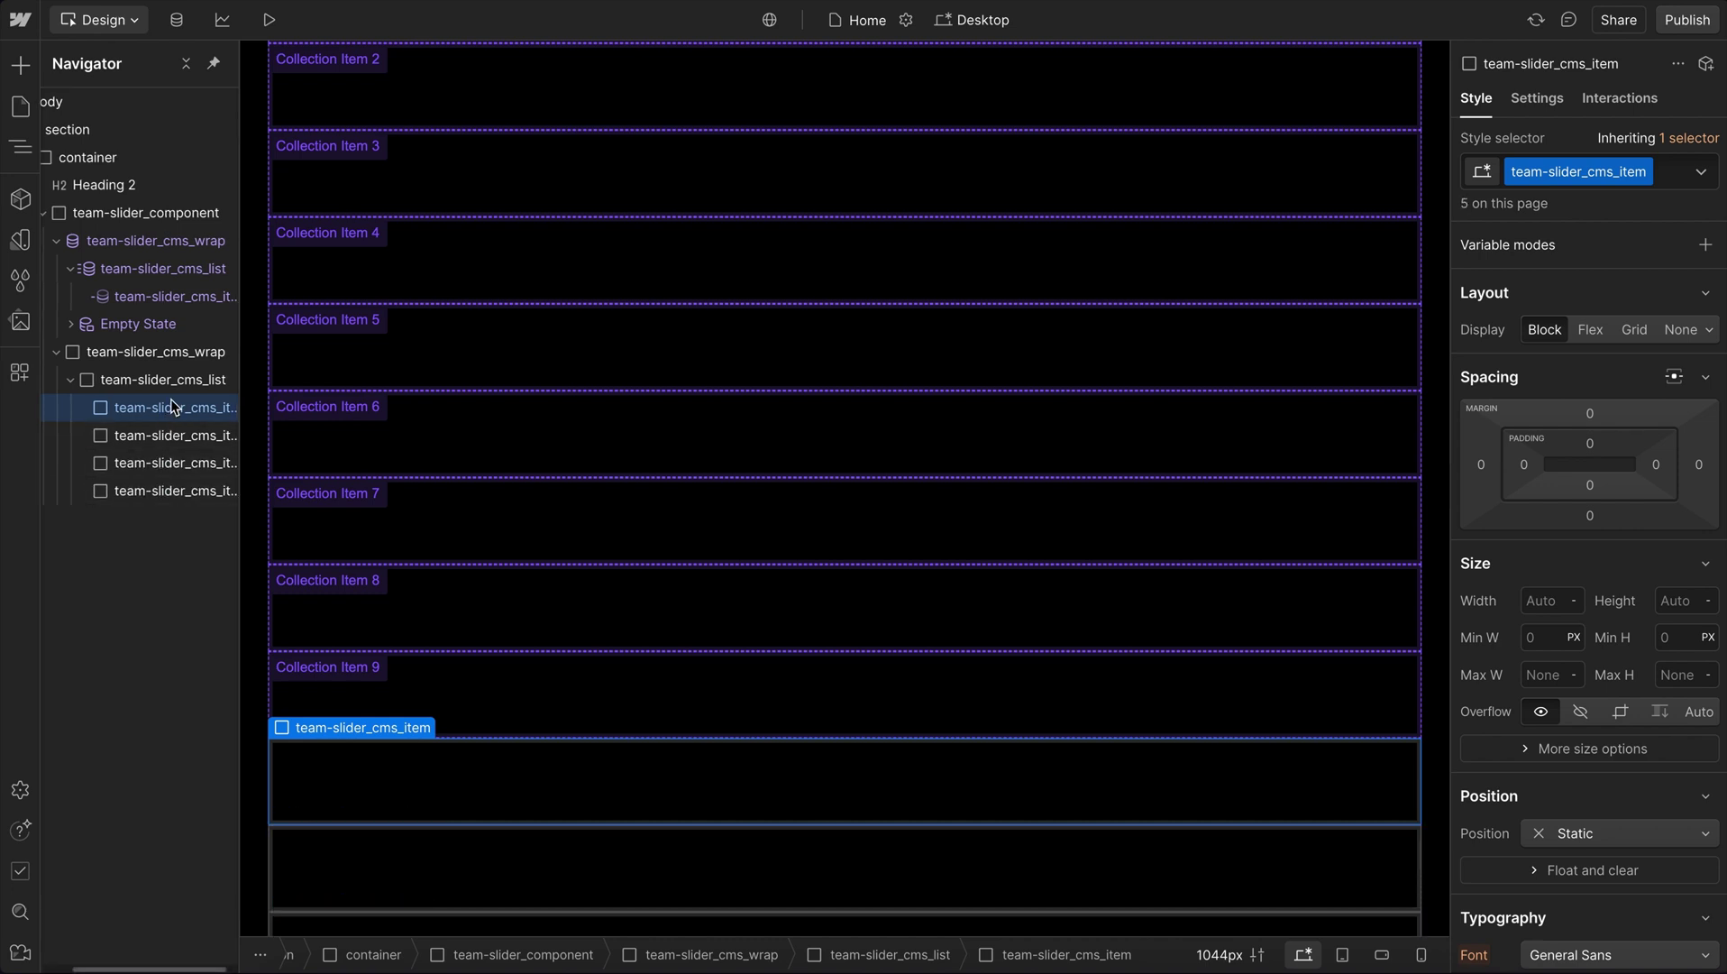
click(145, 359)
key(Delete)
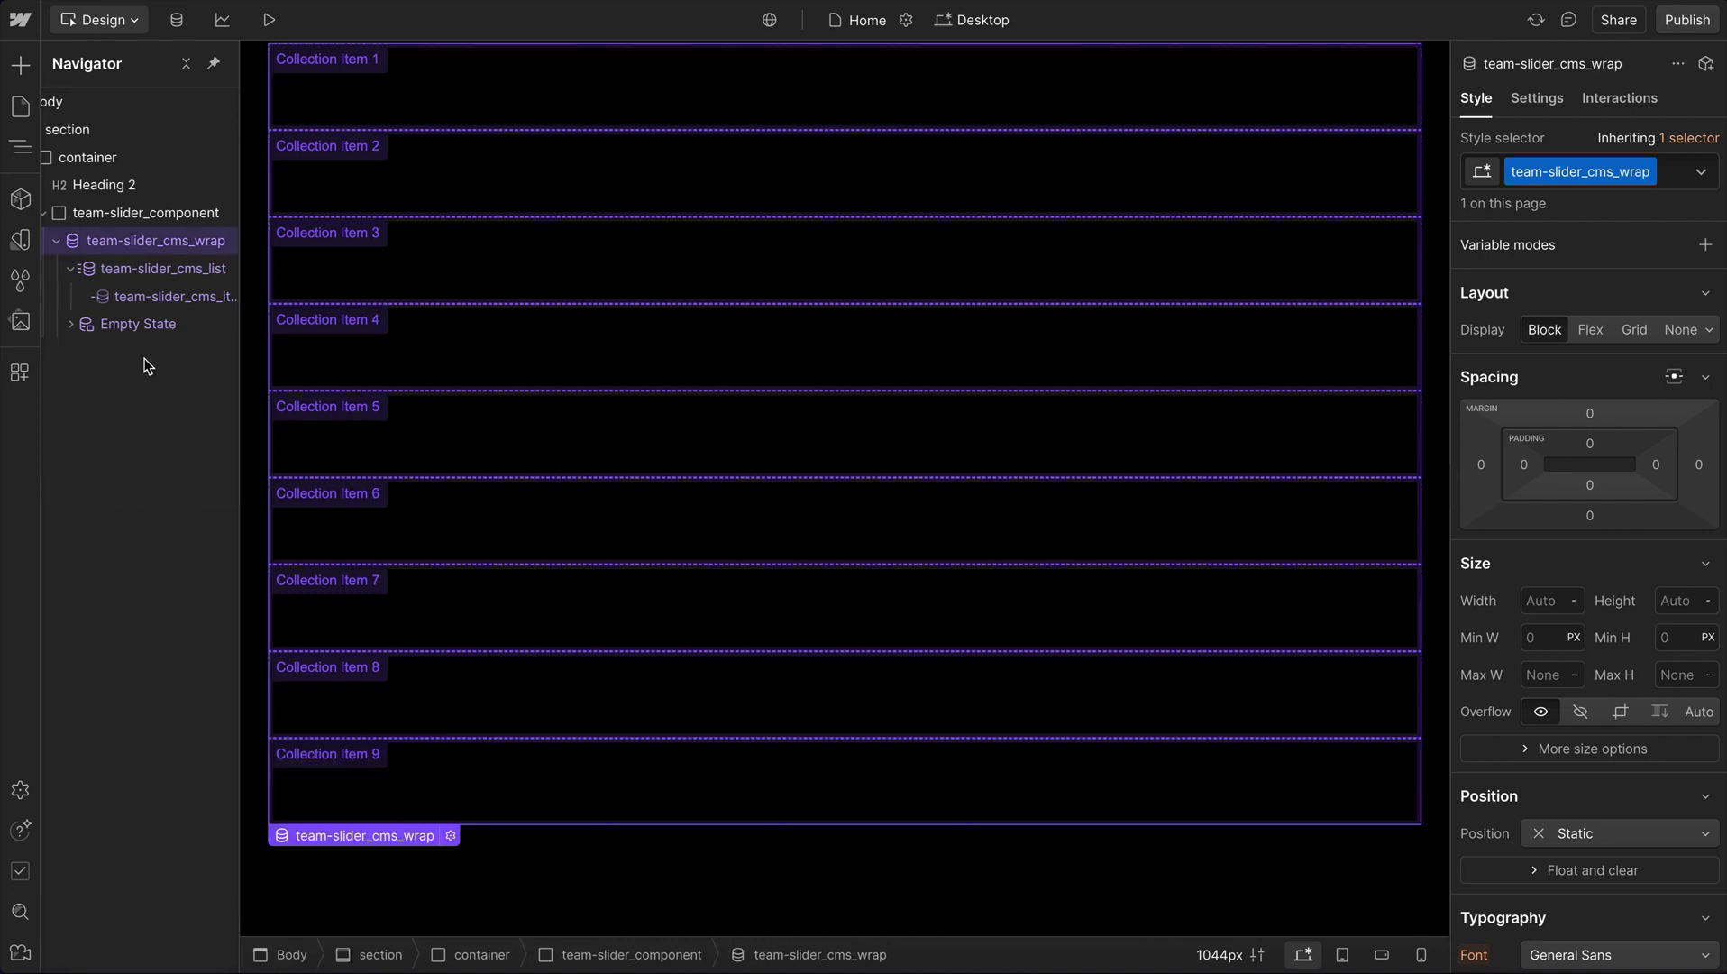
Step: Add the combo class swiper to the team-slider_cms_wrap collection wrapper
click(1668, 179)
text(swipe)
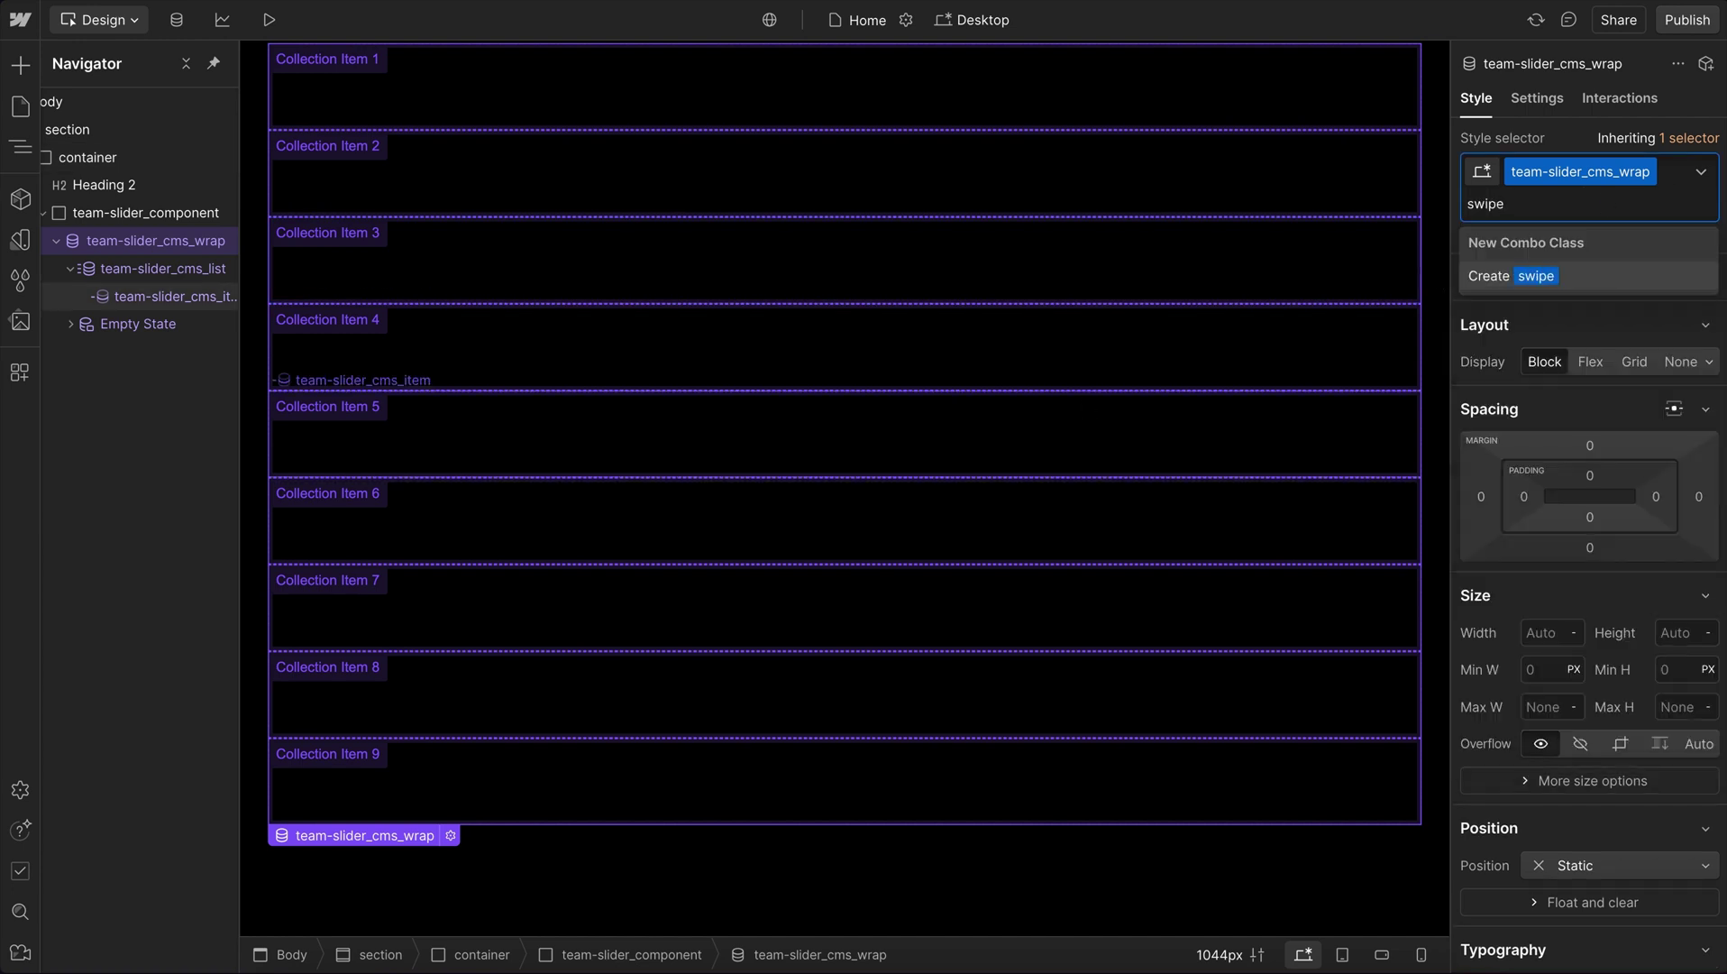
text(r)
key(Return)
Step: Add the combo class swiper-wrapper to the team-slider_cms_list collection list
click(163, 268)
key(ctrl+Return)
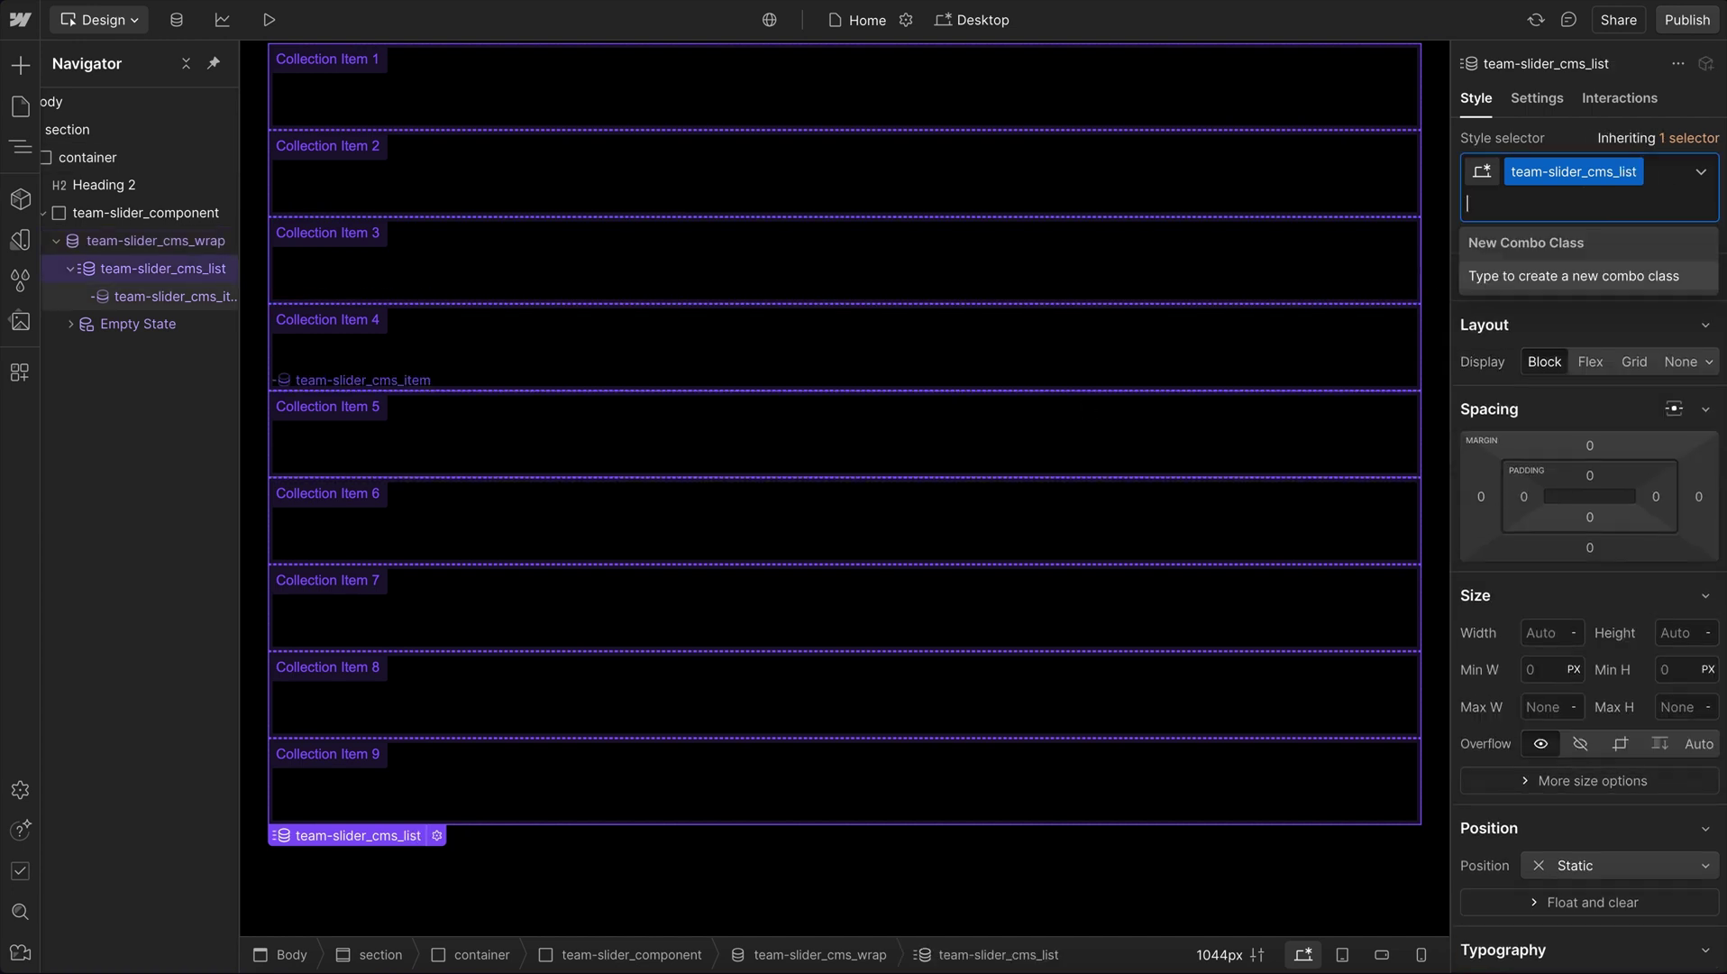
text(swiper-wrapper)
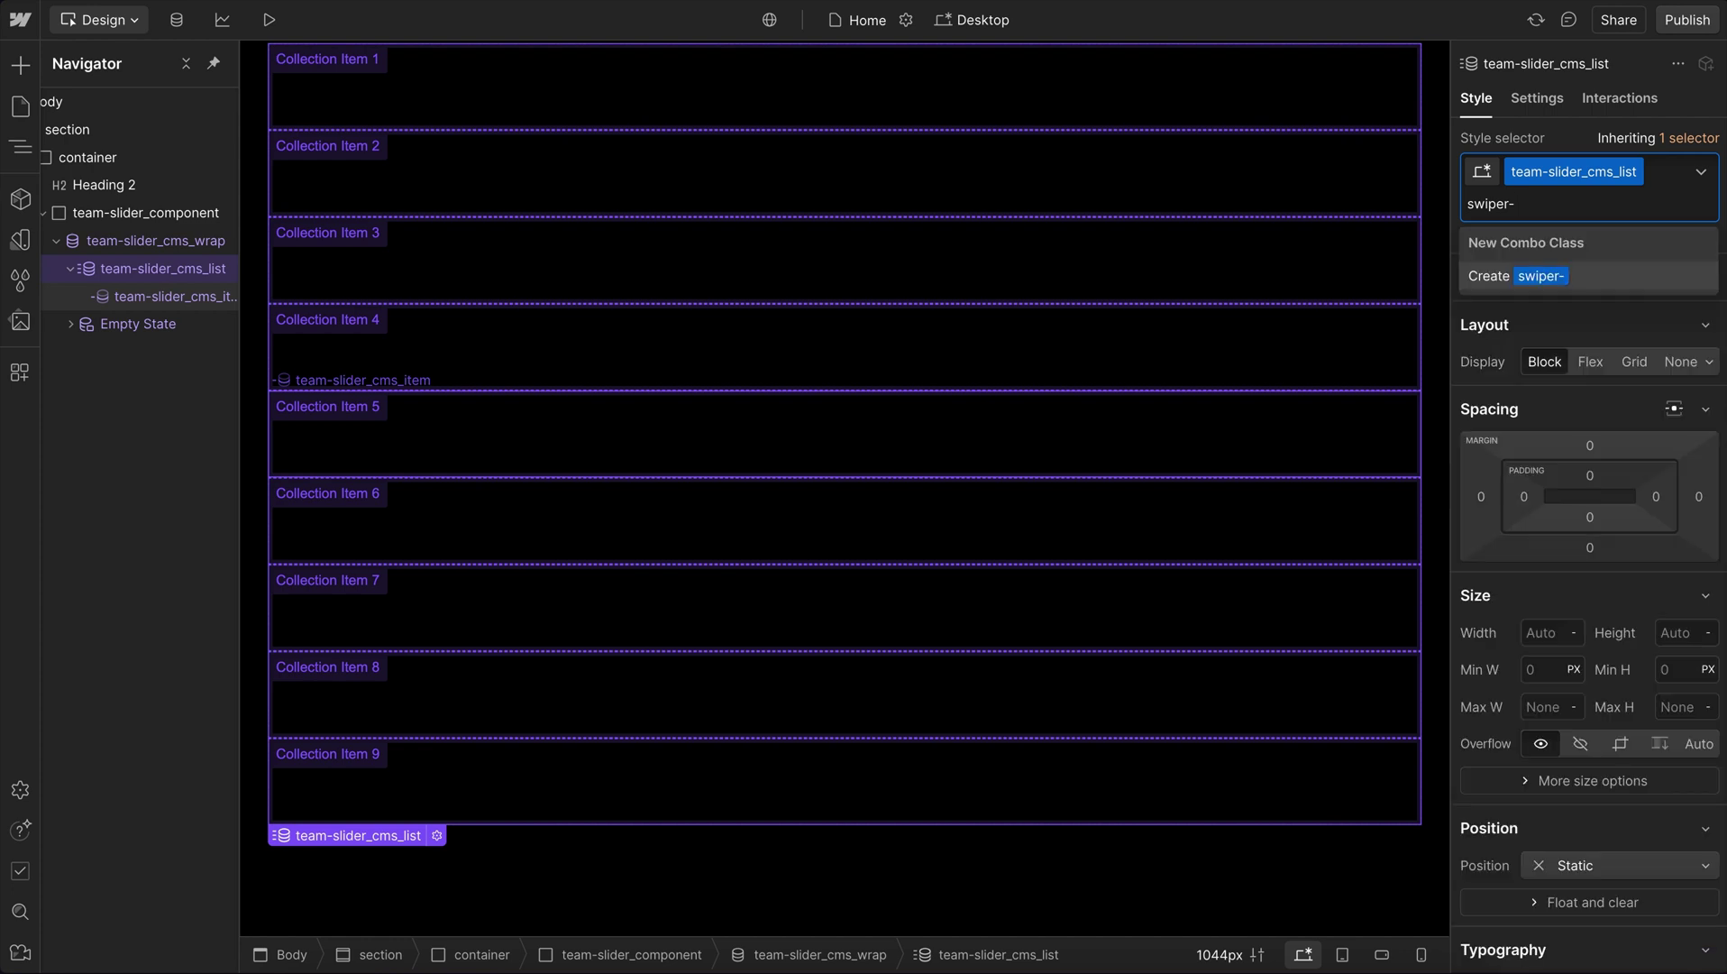
key(Return)
Step: Add the combo class swiper-slide to the team-slider_cms_item collection item
click(631, 172)
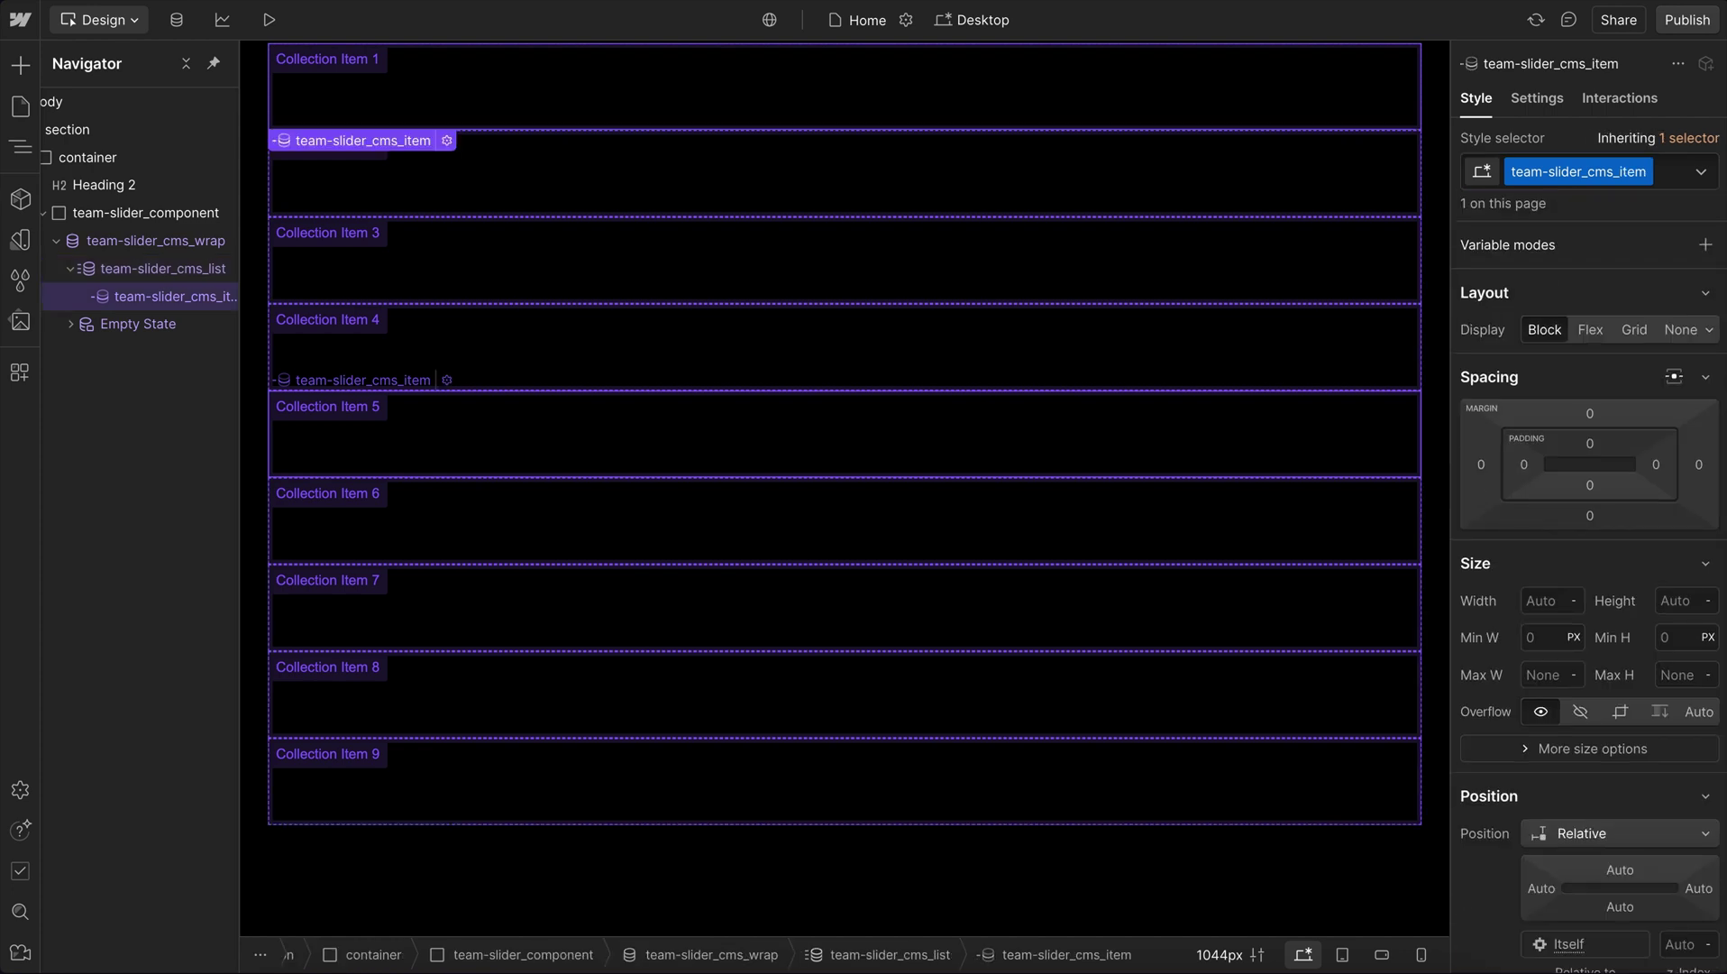
key(ctrl+Return)
text(swiper)
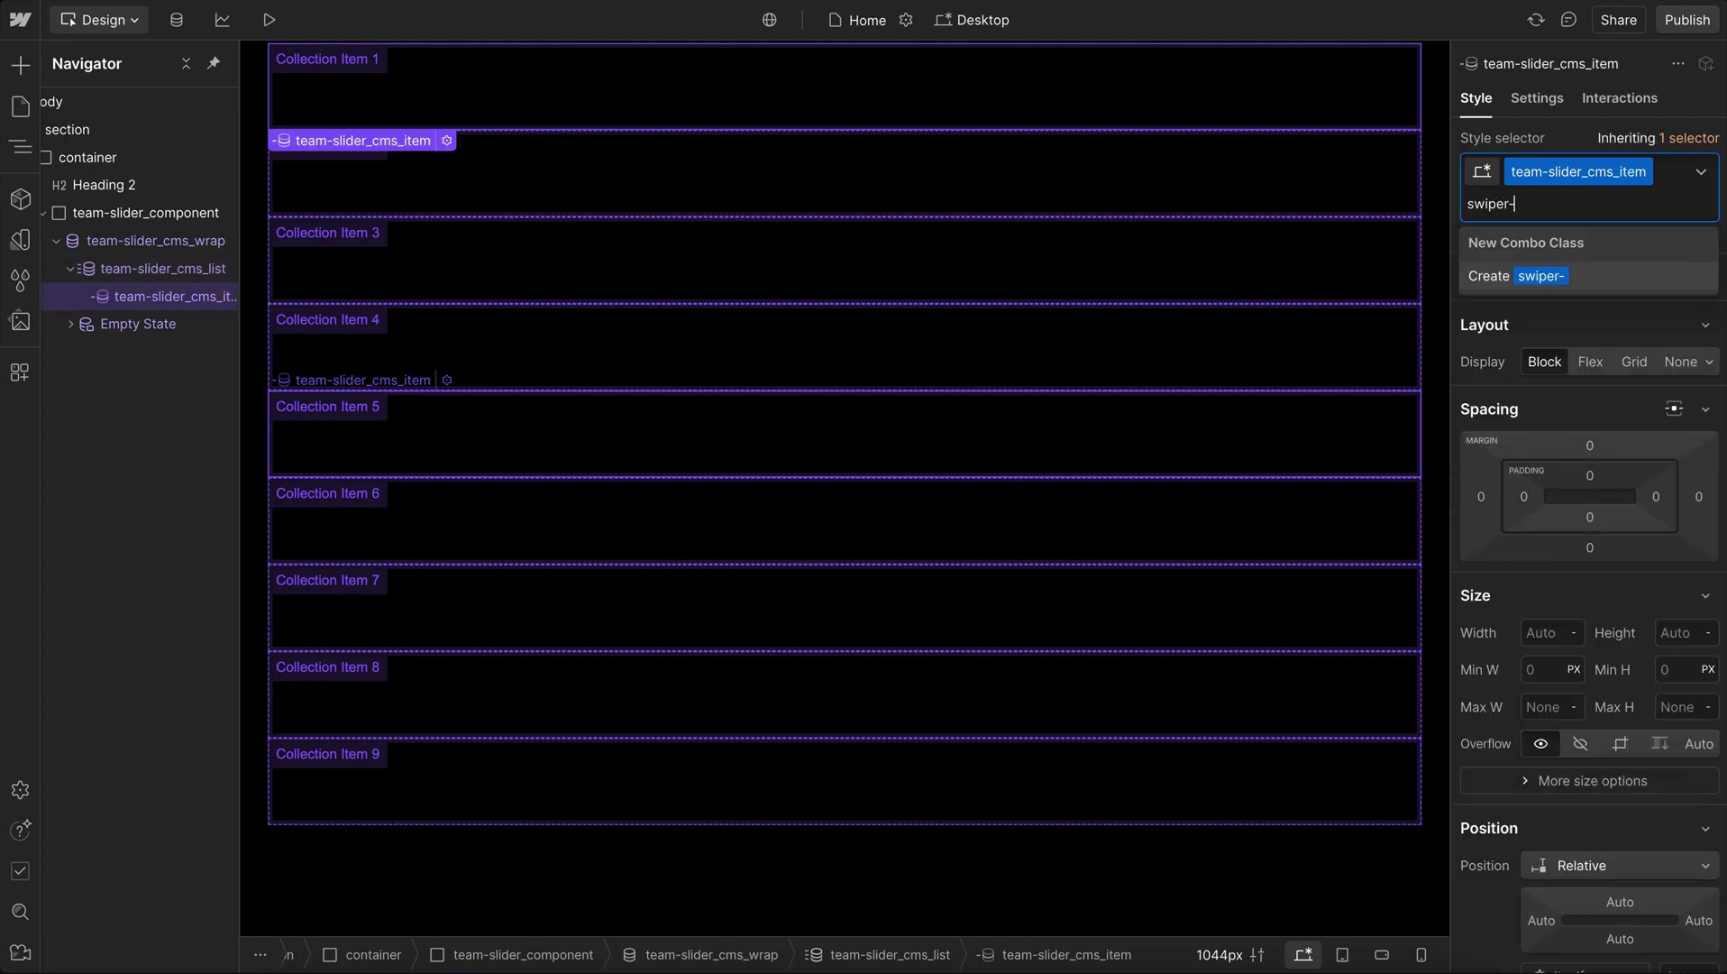
text(-slide)
key(Return)
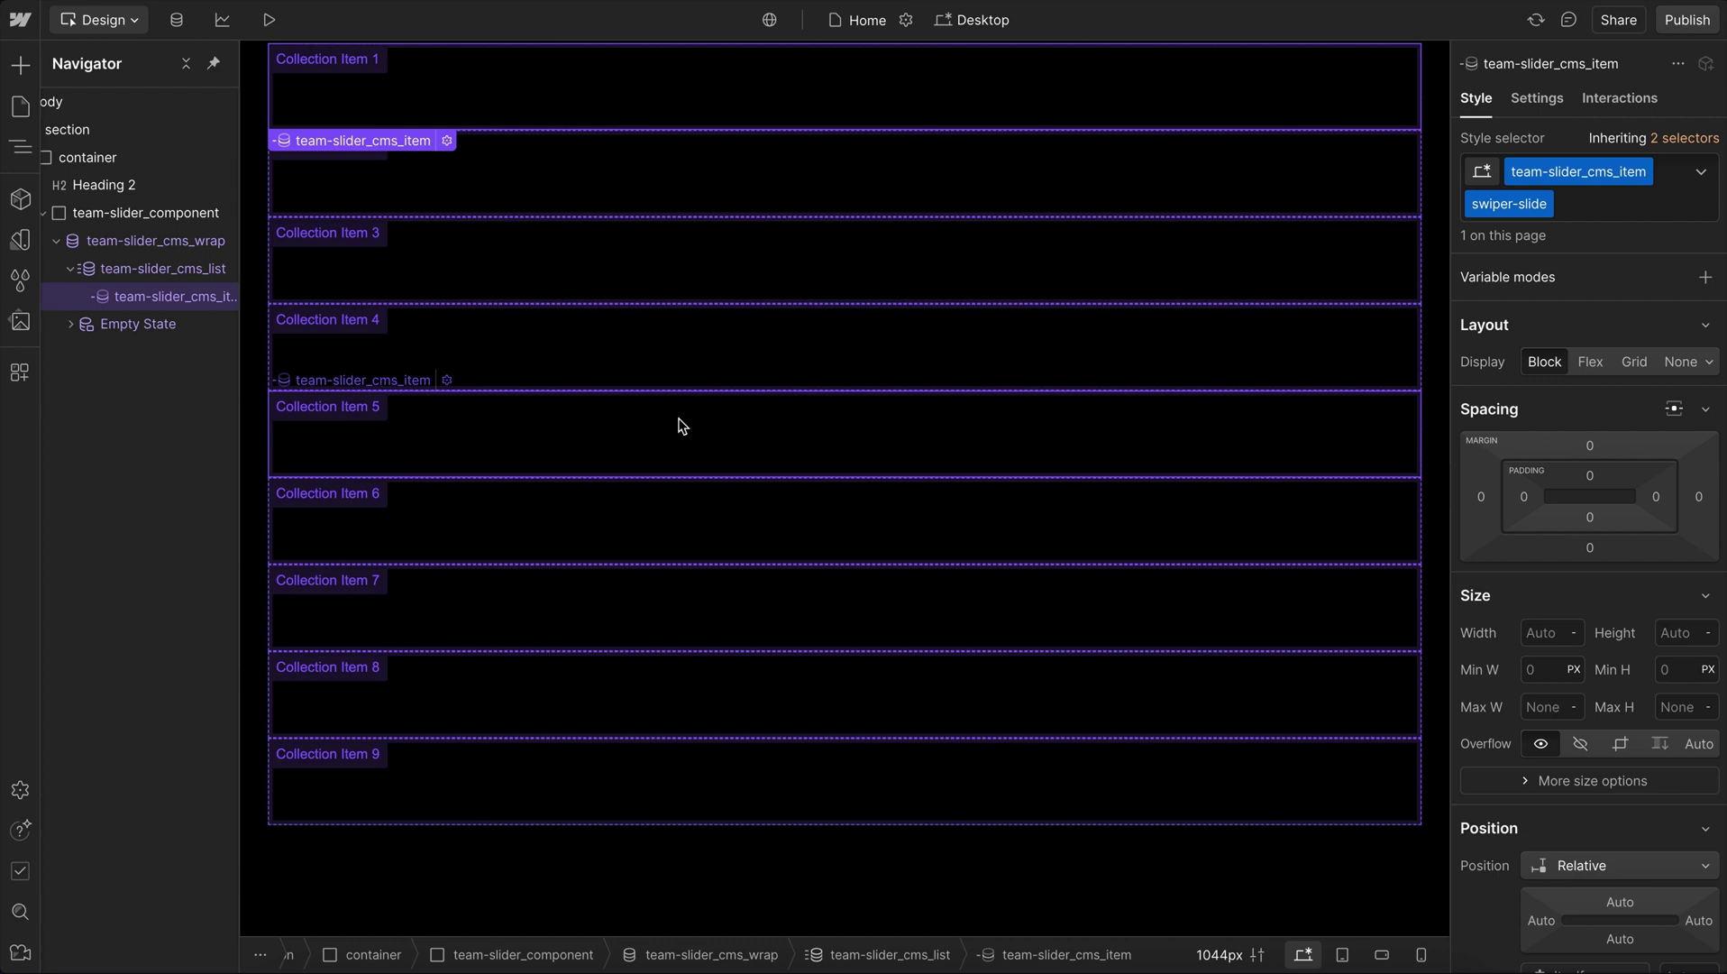
Step: Insert the Card component into the team-slider_cms_item collection item
key(ctrl+k)
text(card)
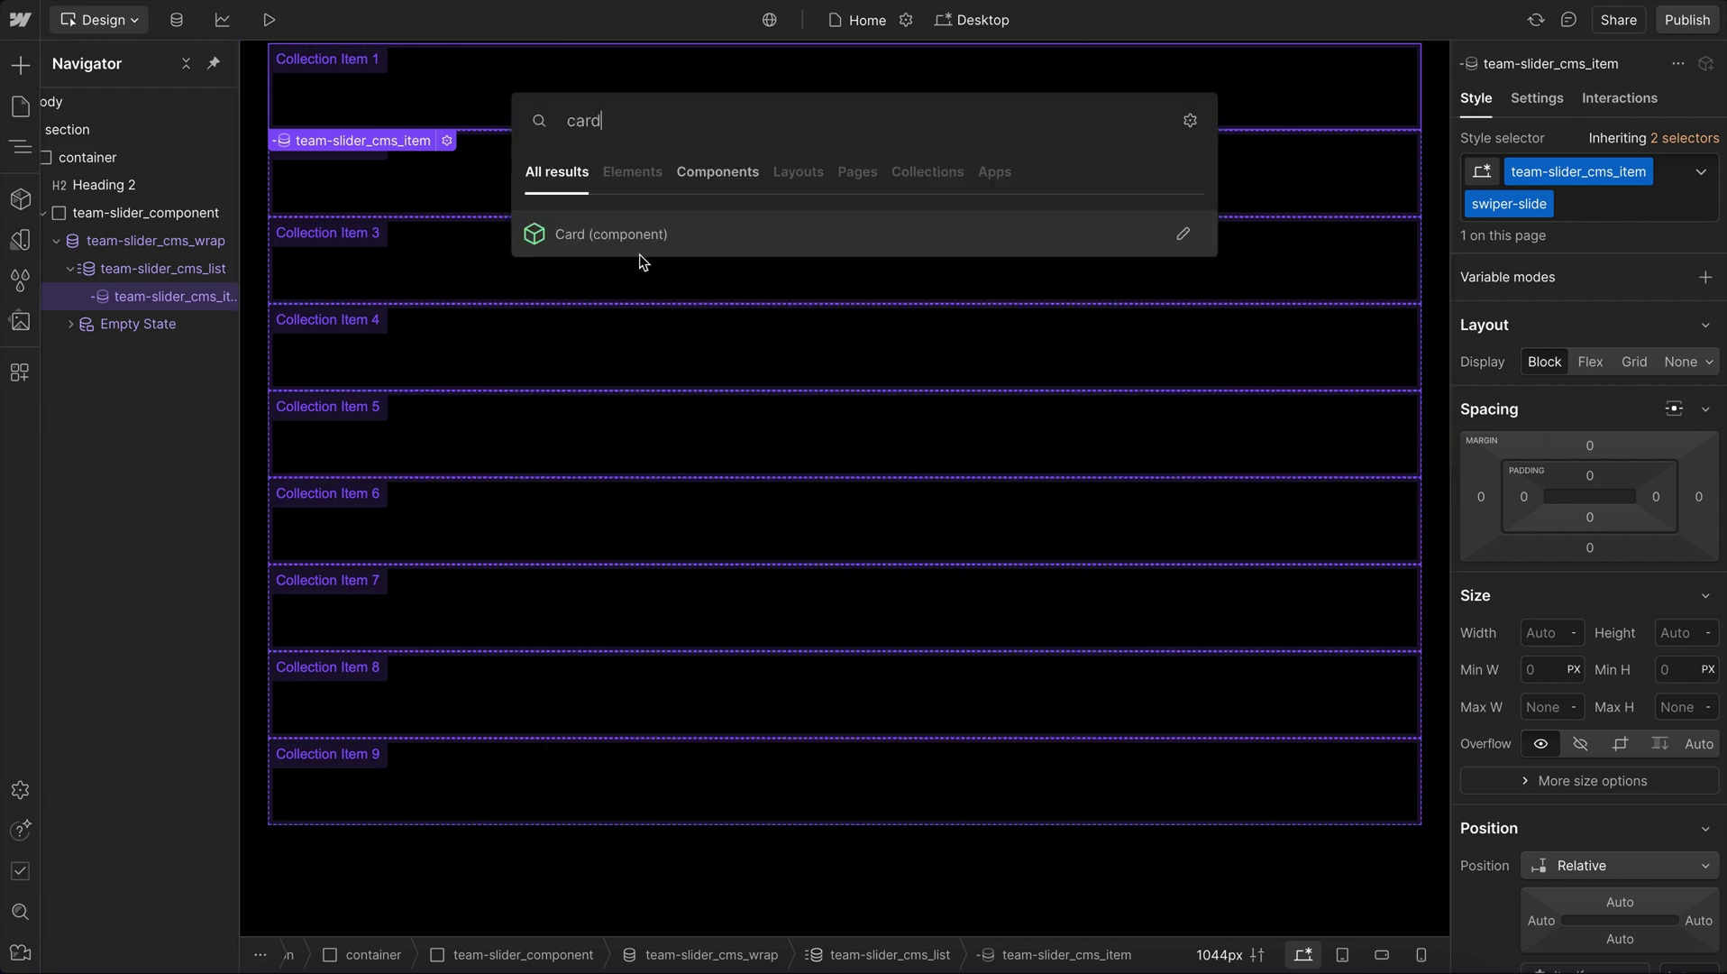
click(642, 259)
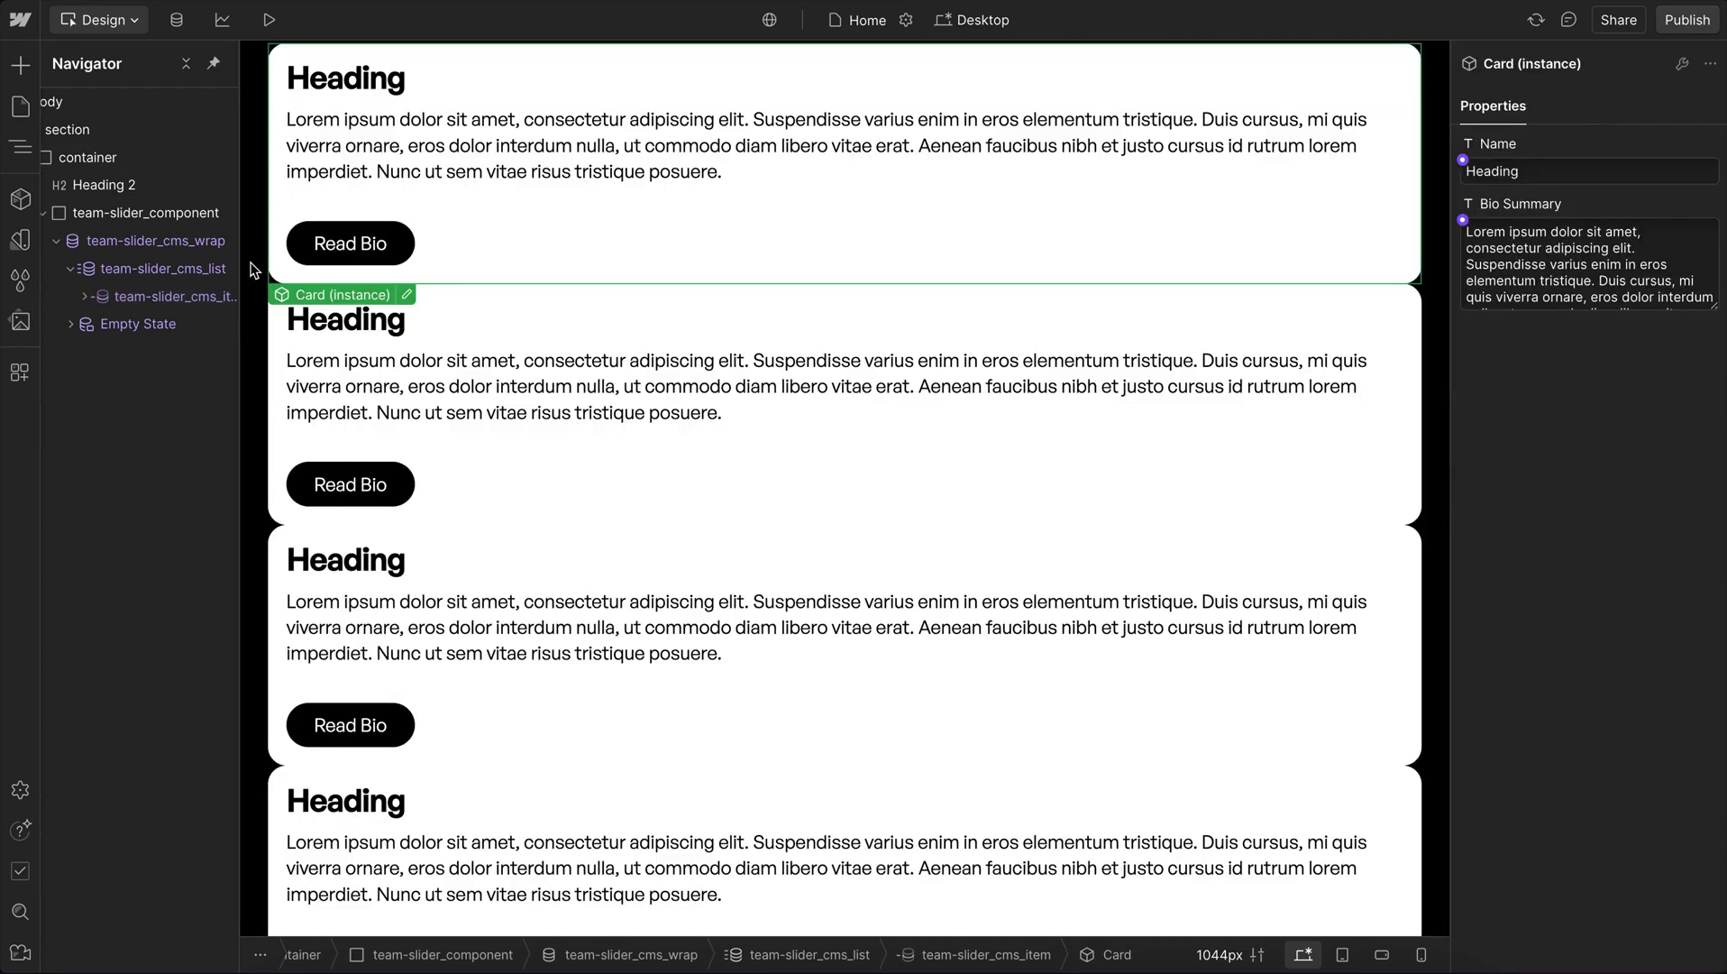
Step: Connect the Card instance's Name and Bio Summary properties to the matching Teams collection fields
click(83, 296)
click(1464, 160)
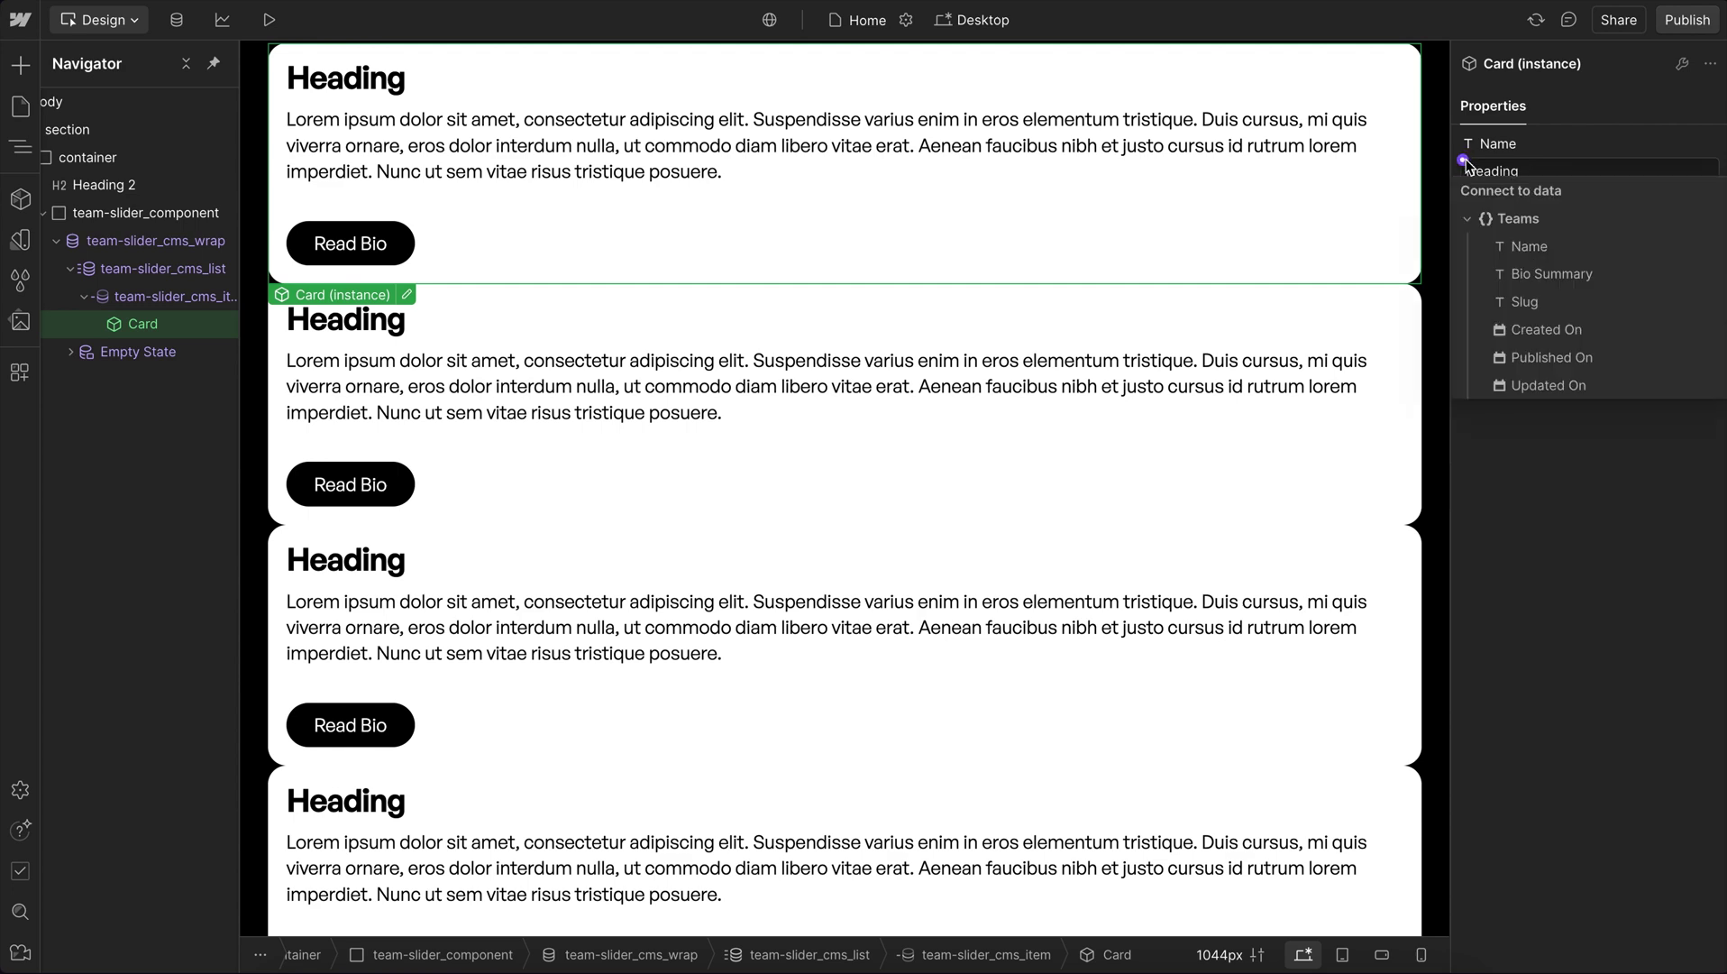
click(1537, 247)
click(1463, 220)
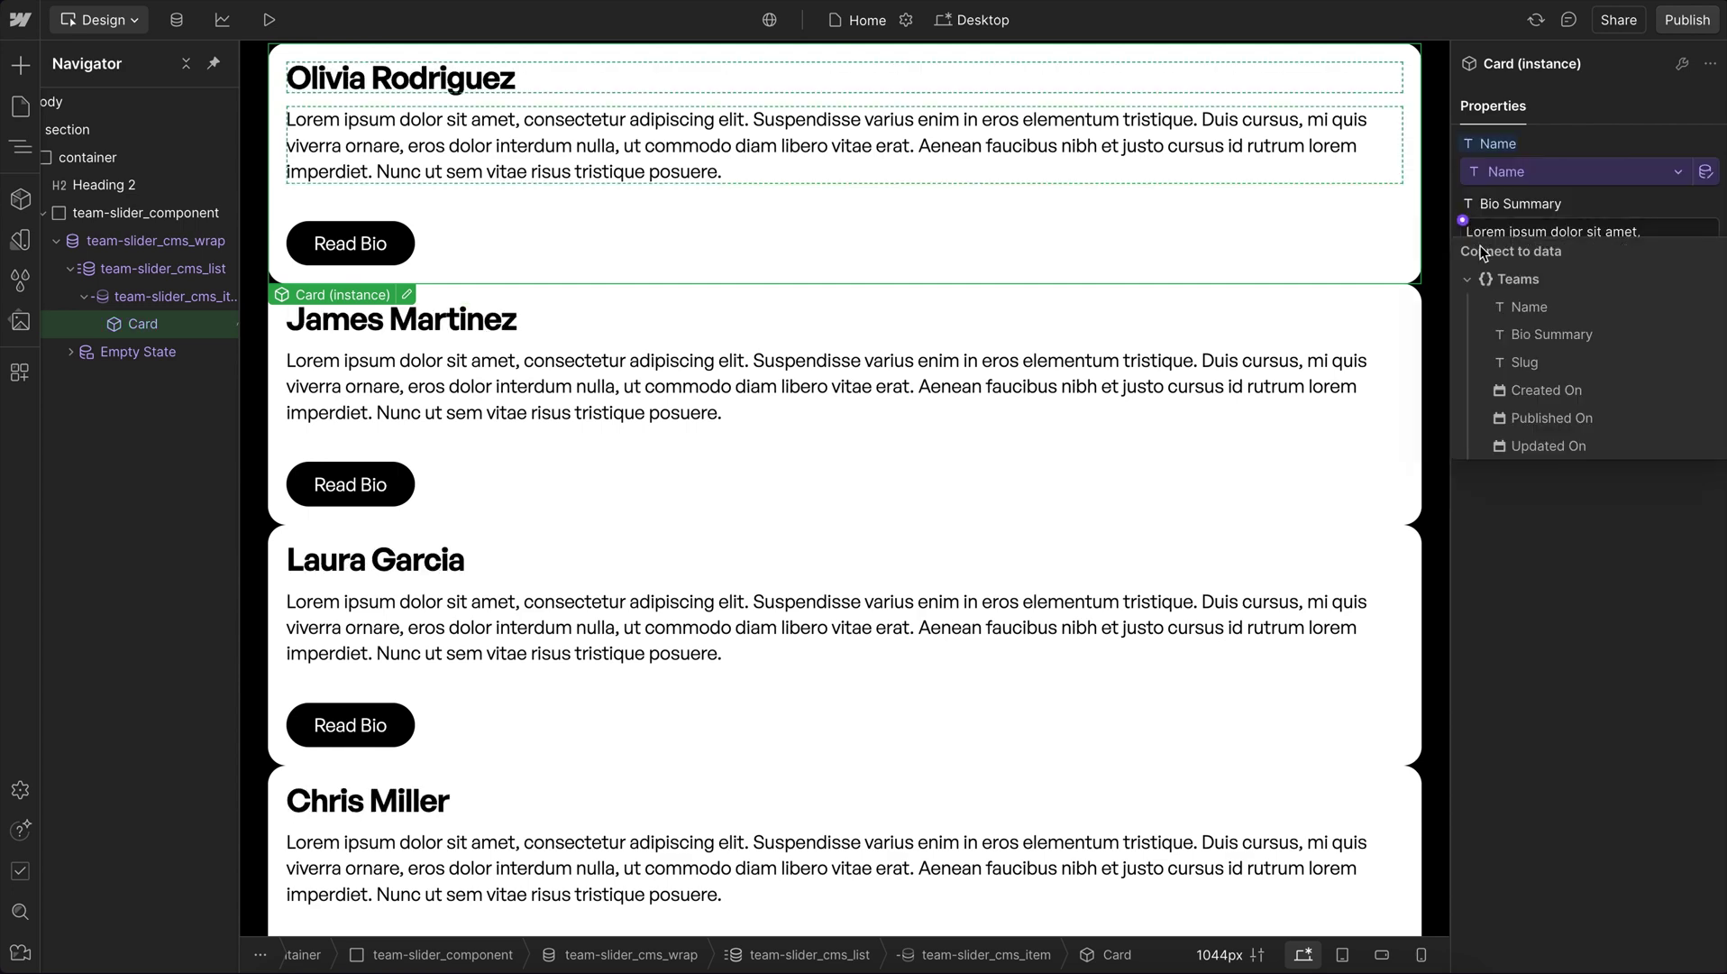
click(1552, 334)
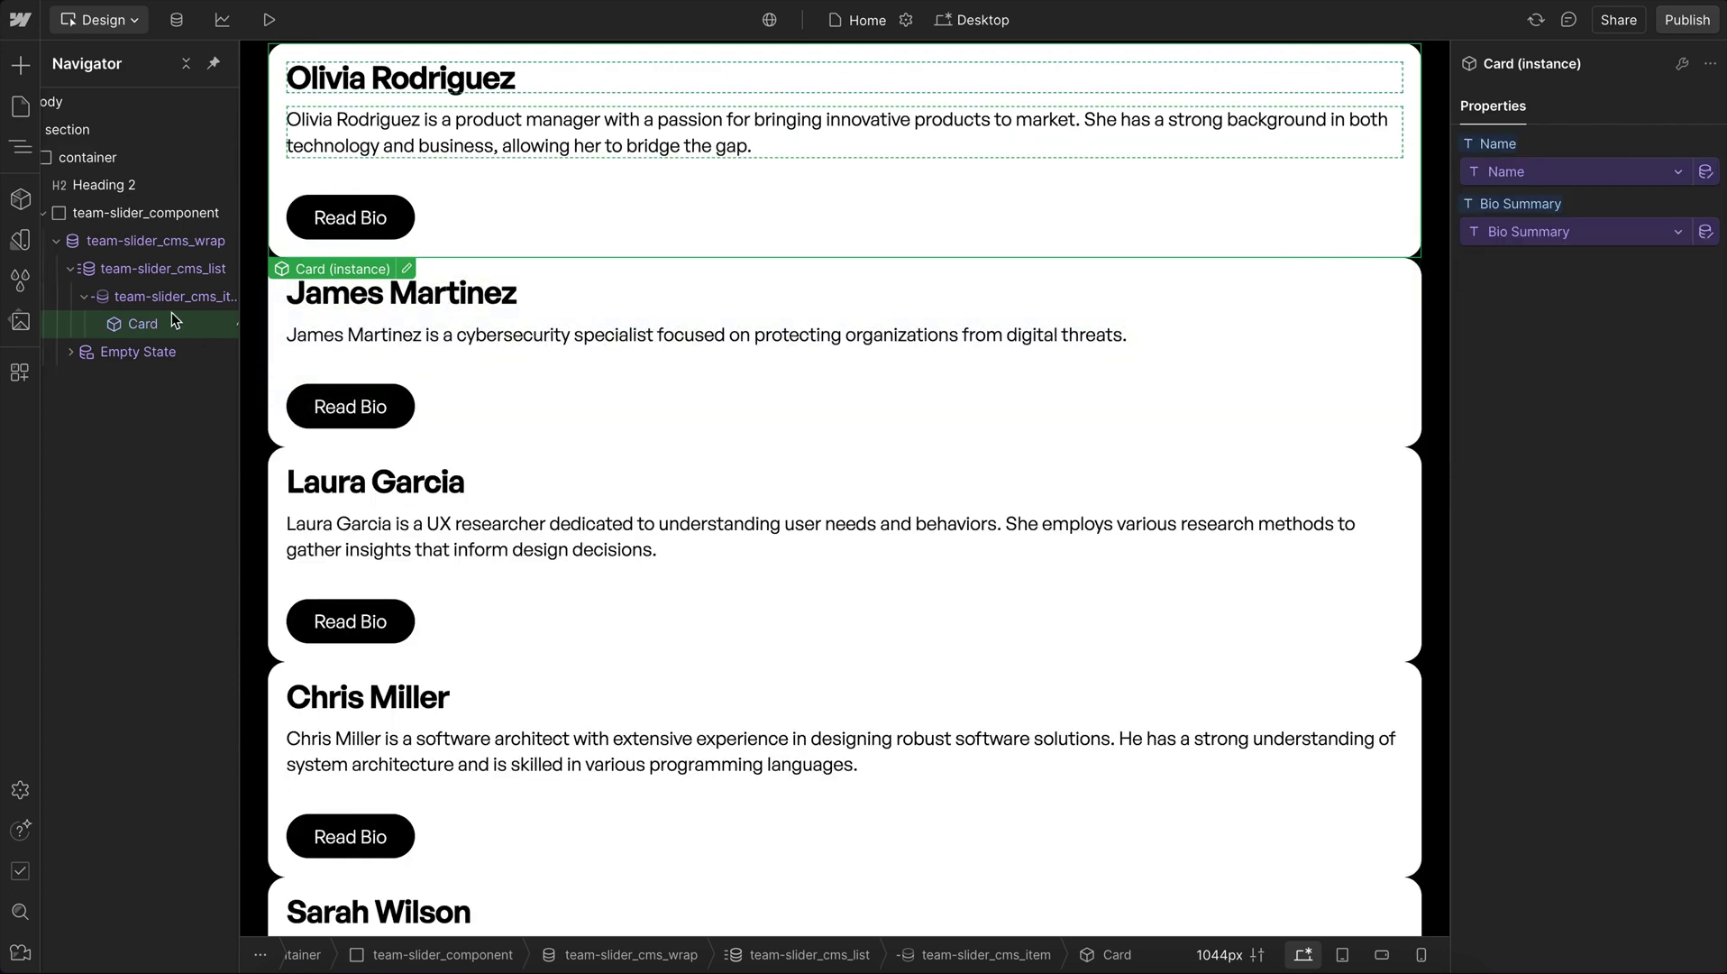
Step: Set the display of team-slider_cms_list to Flex
click(165, 269)
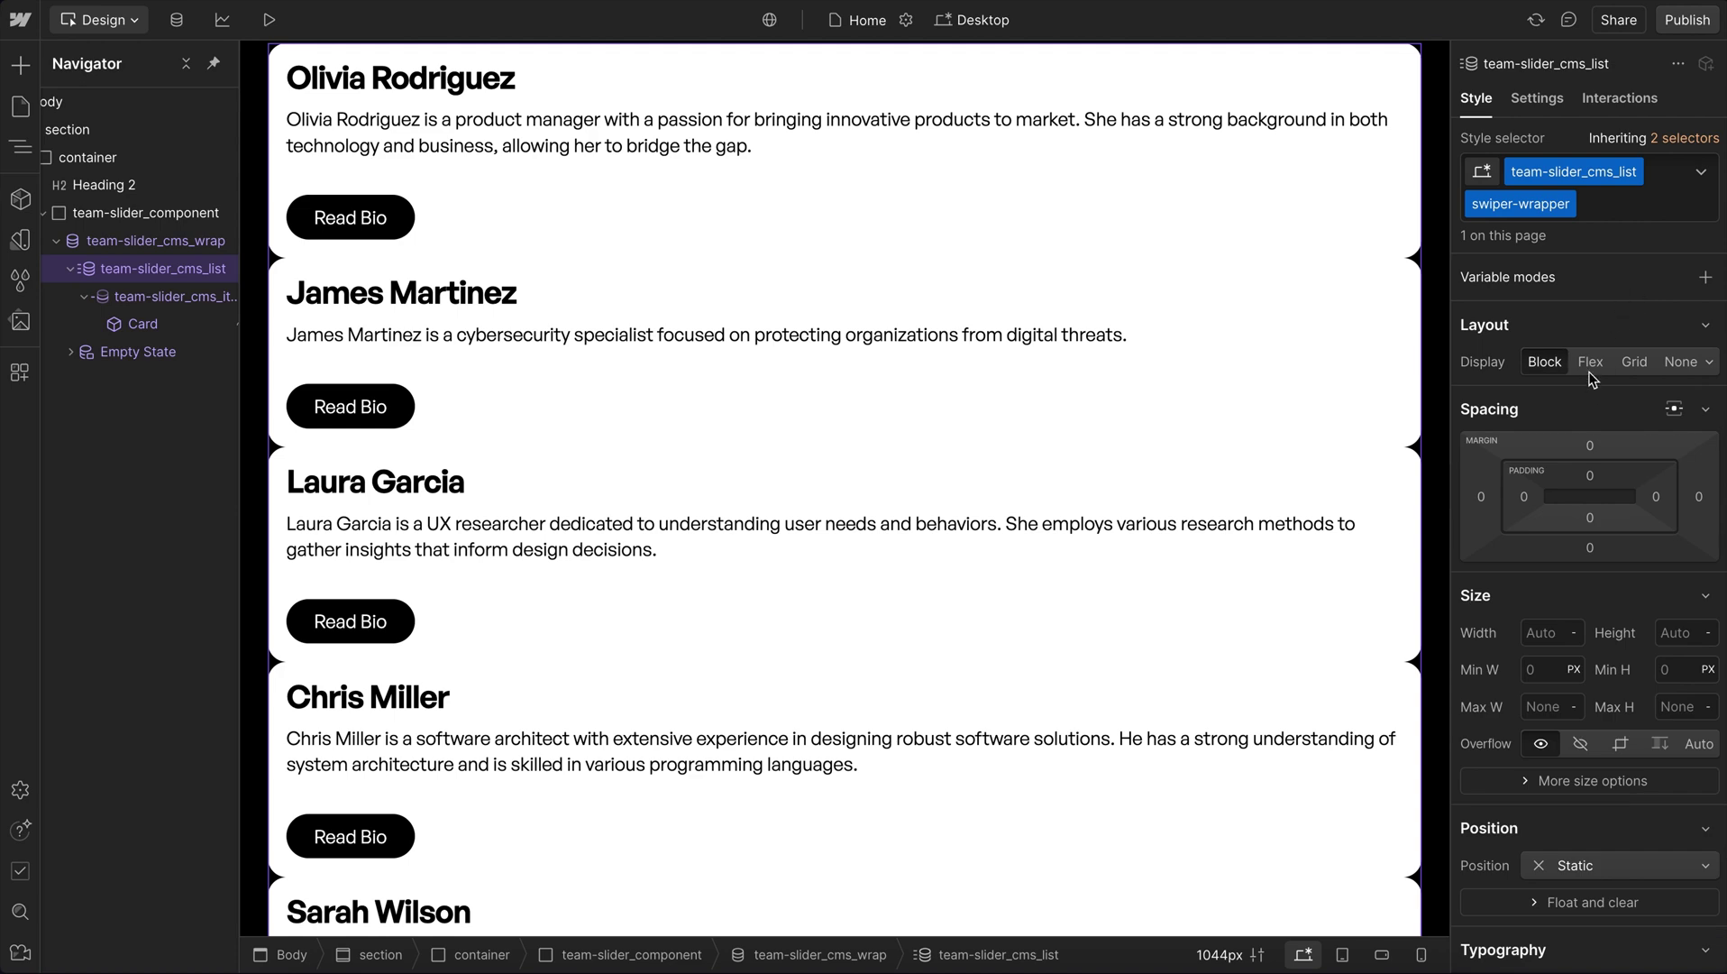
click(1591, 365)
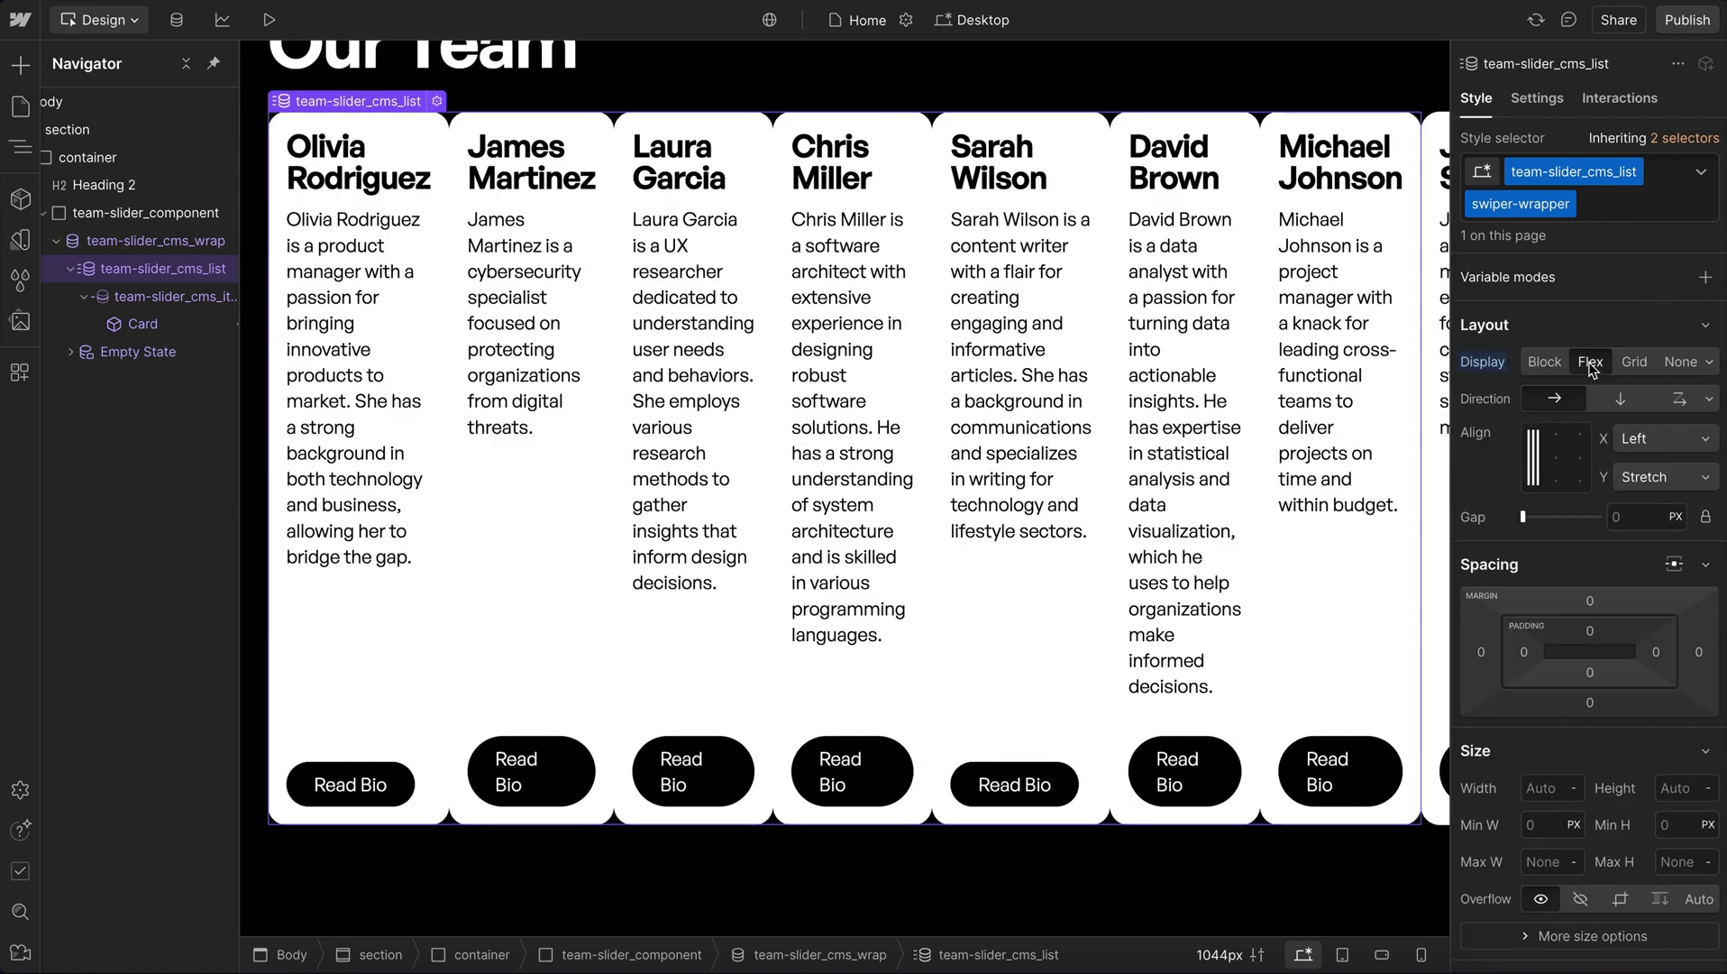
Step: Set the team-slider_cms_item width to 100/3 % and its flex child sizing so it neither shrinks nor grows
click(167, 296)
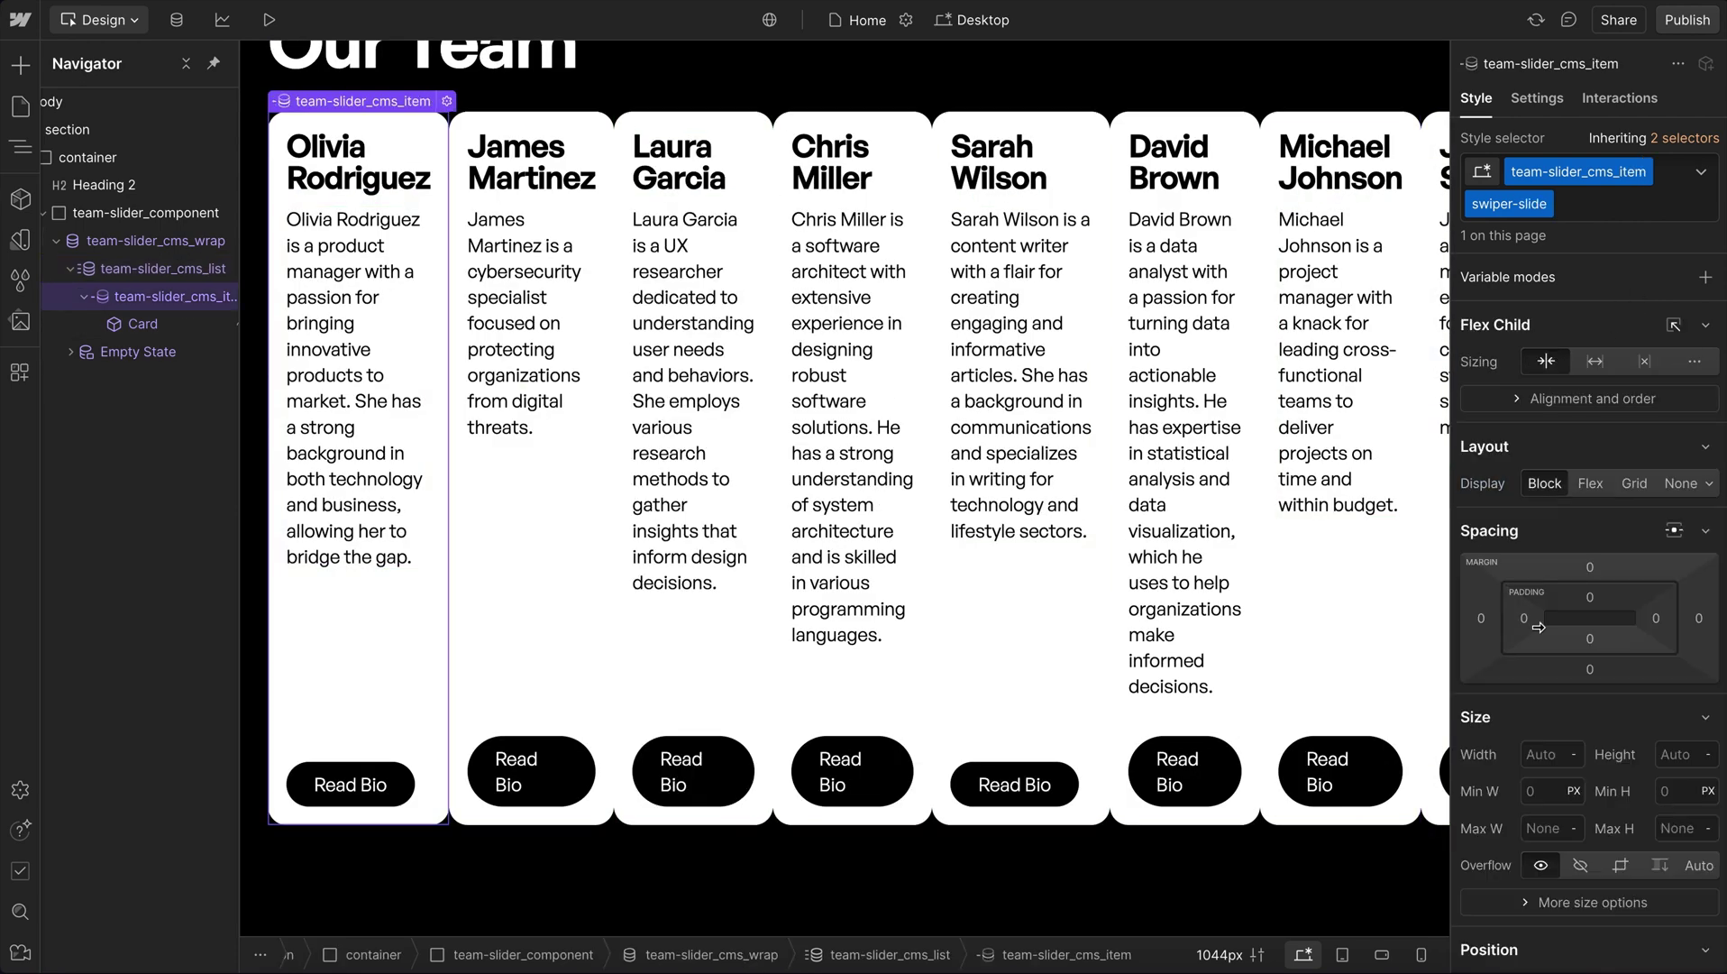
click(1556, 757)
text(100/3)
text(%)
key(Return)
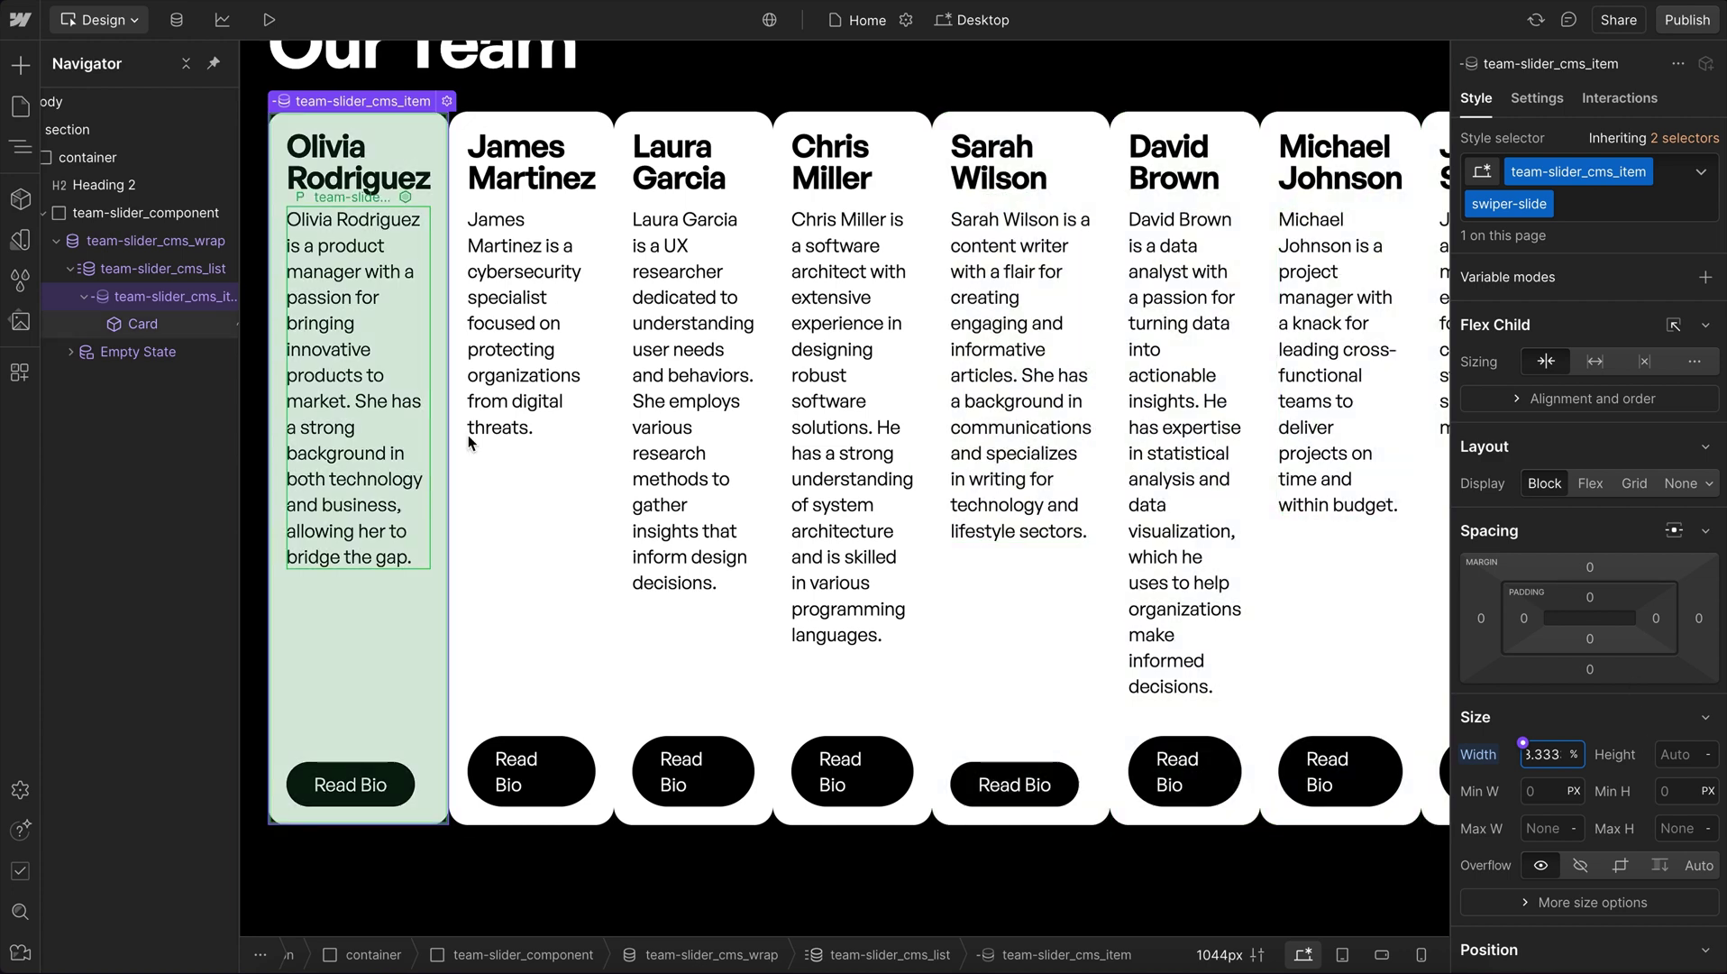
click(1644, 362)
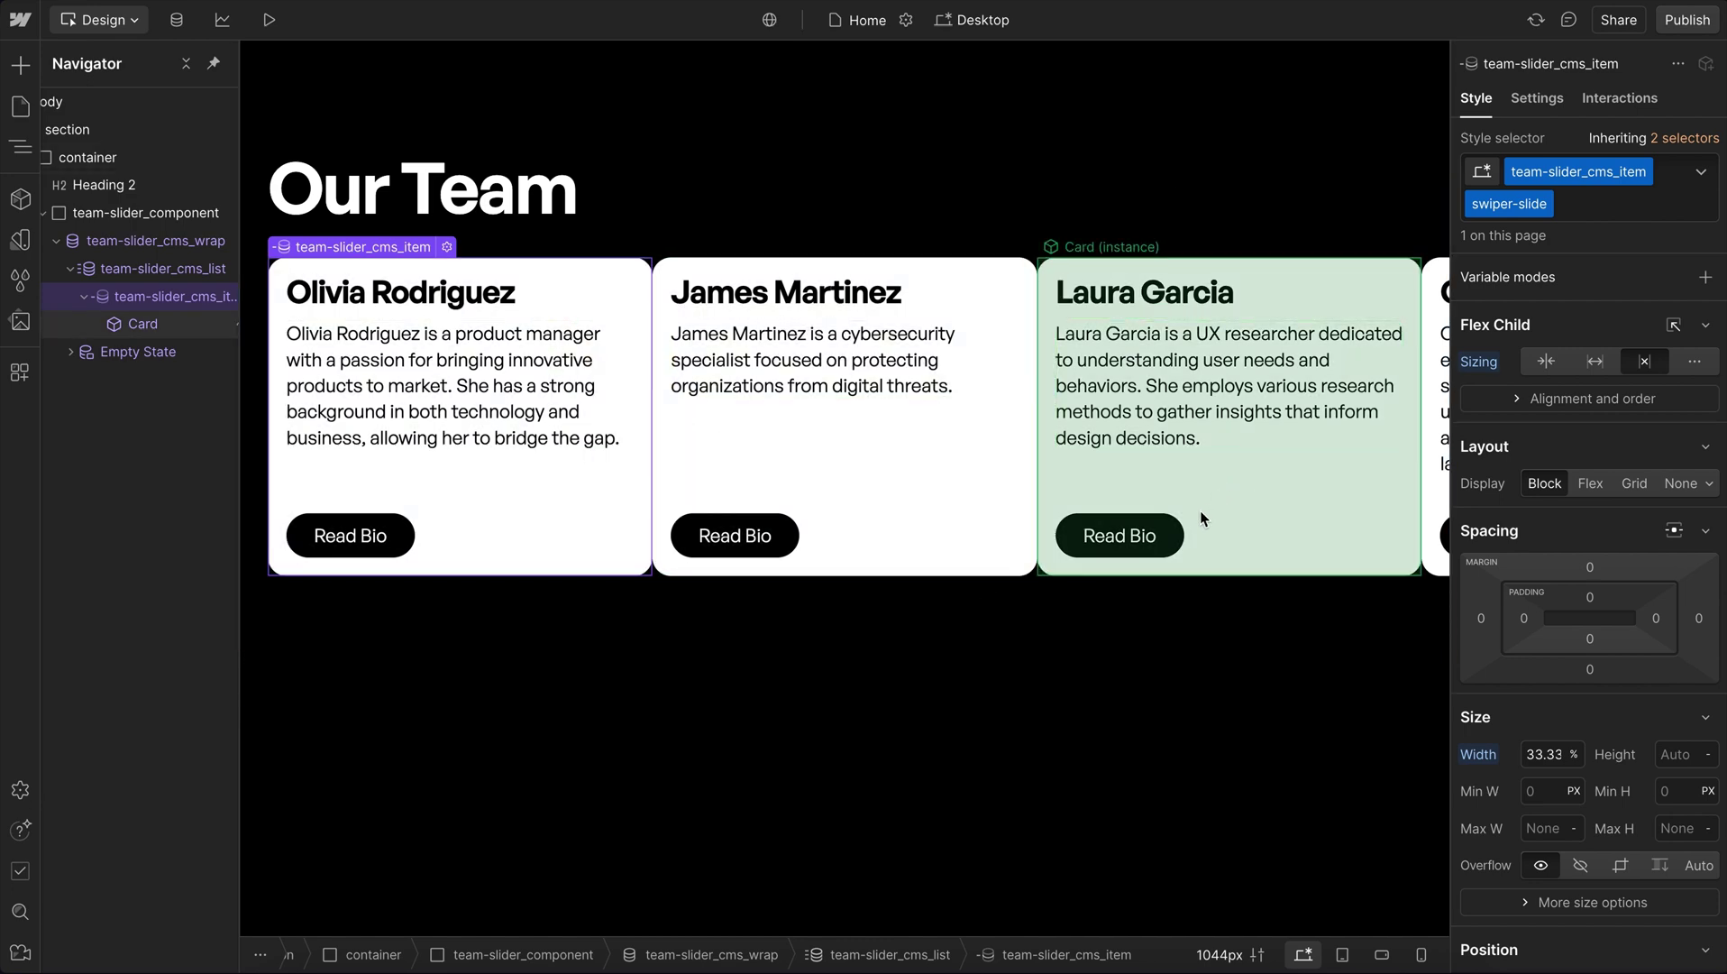
Step: Try a 2rem gap on team-slider_cms_list and reset the gap
click(149, 267)
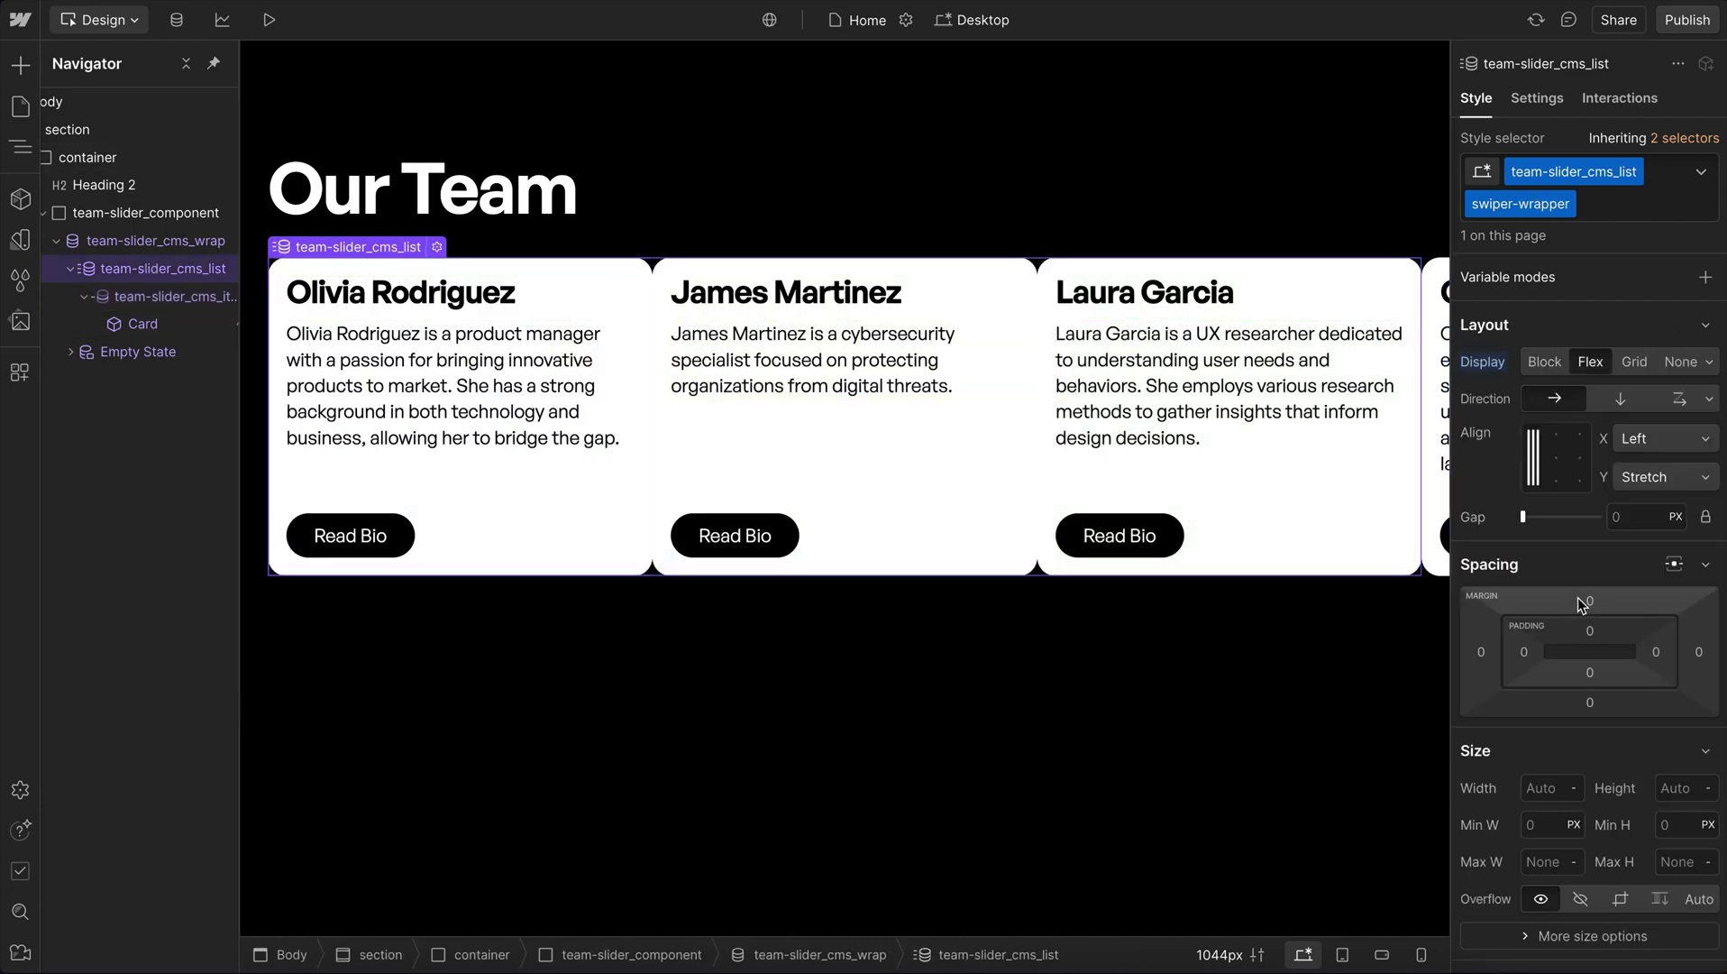
click(1645, 521)
text(2rem)
key(Return)
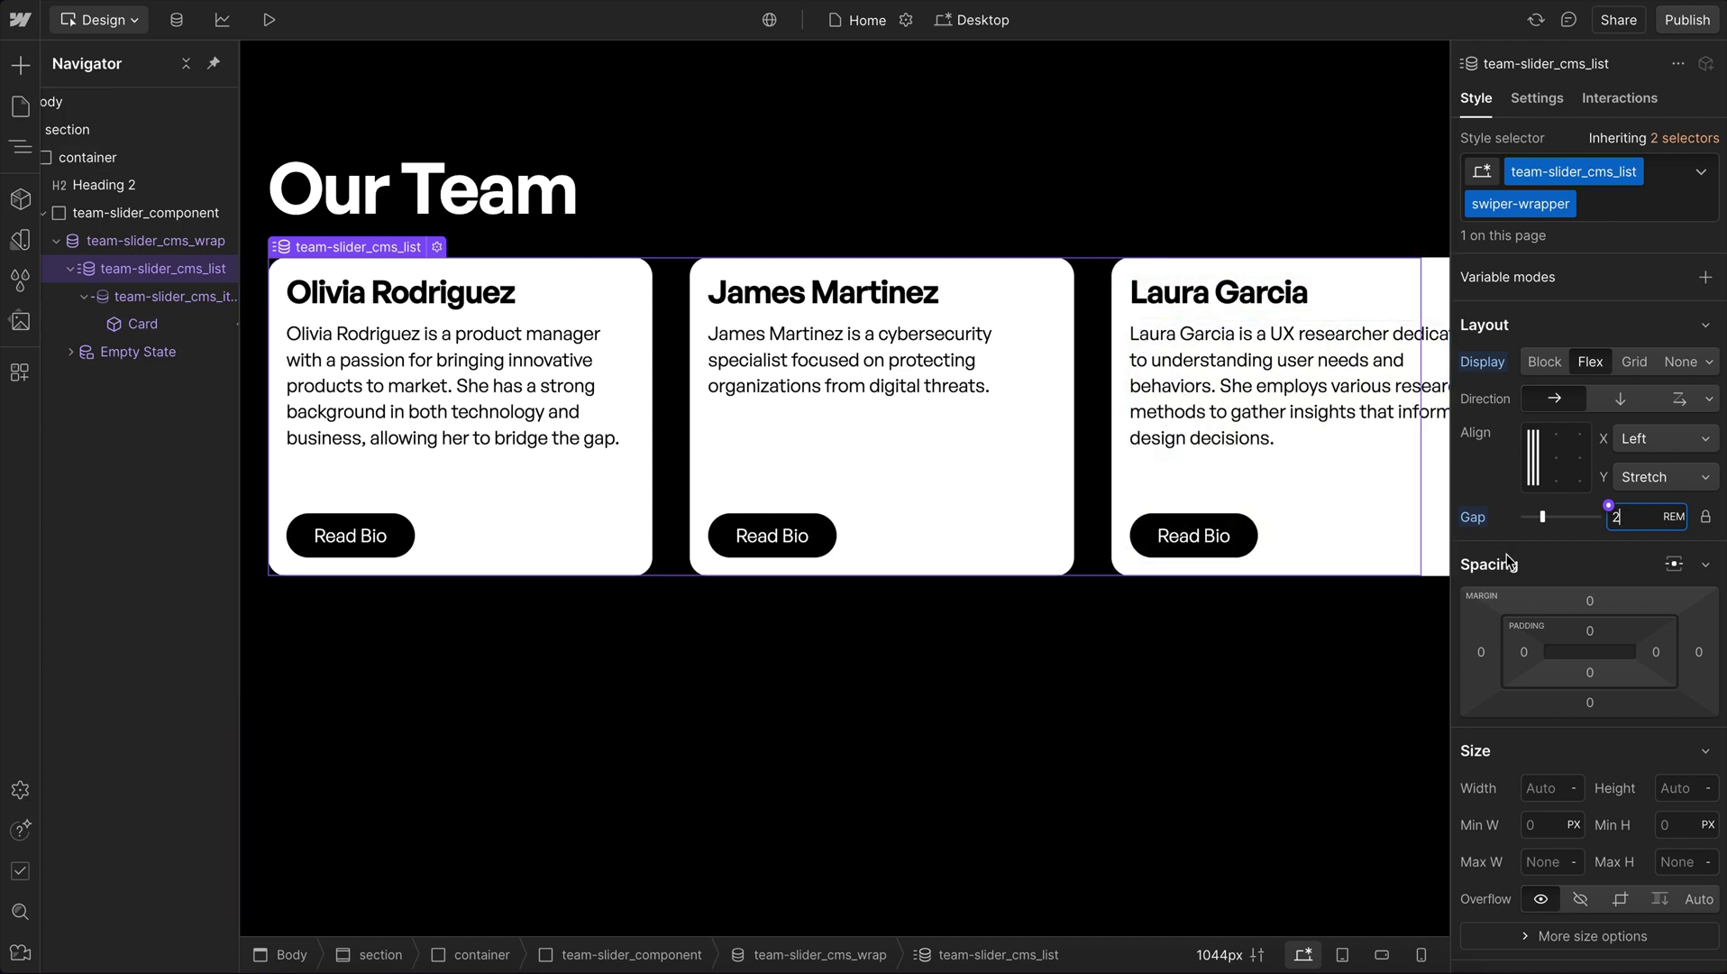
alt+click(1480, 525)
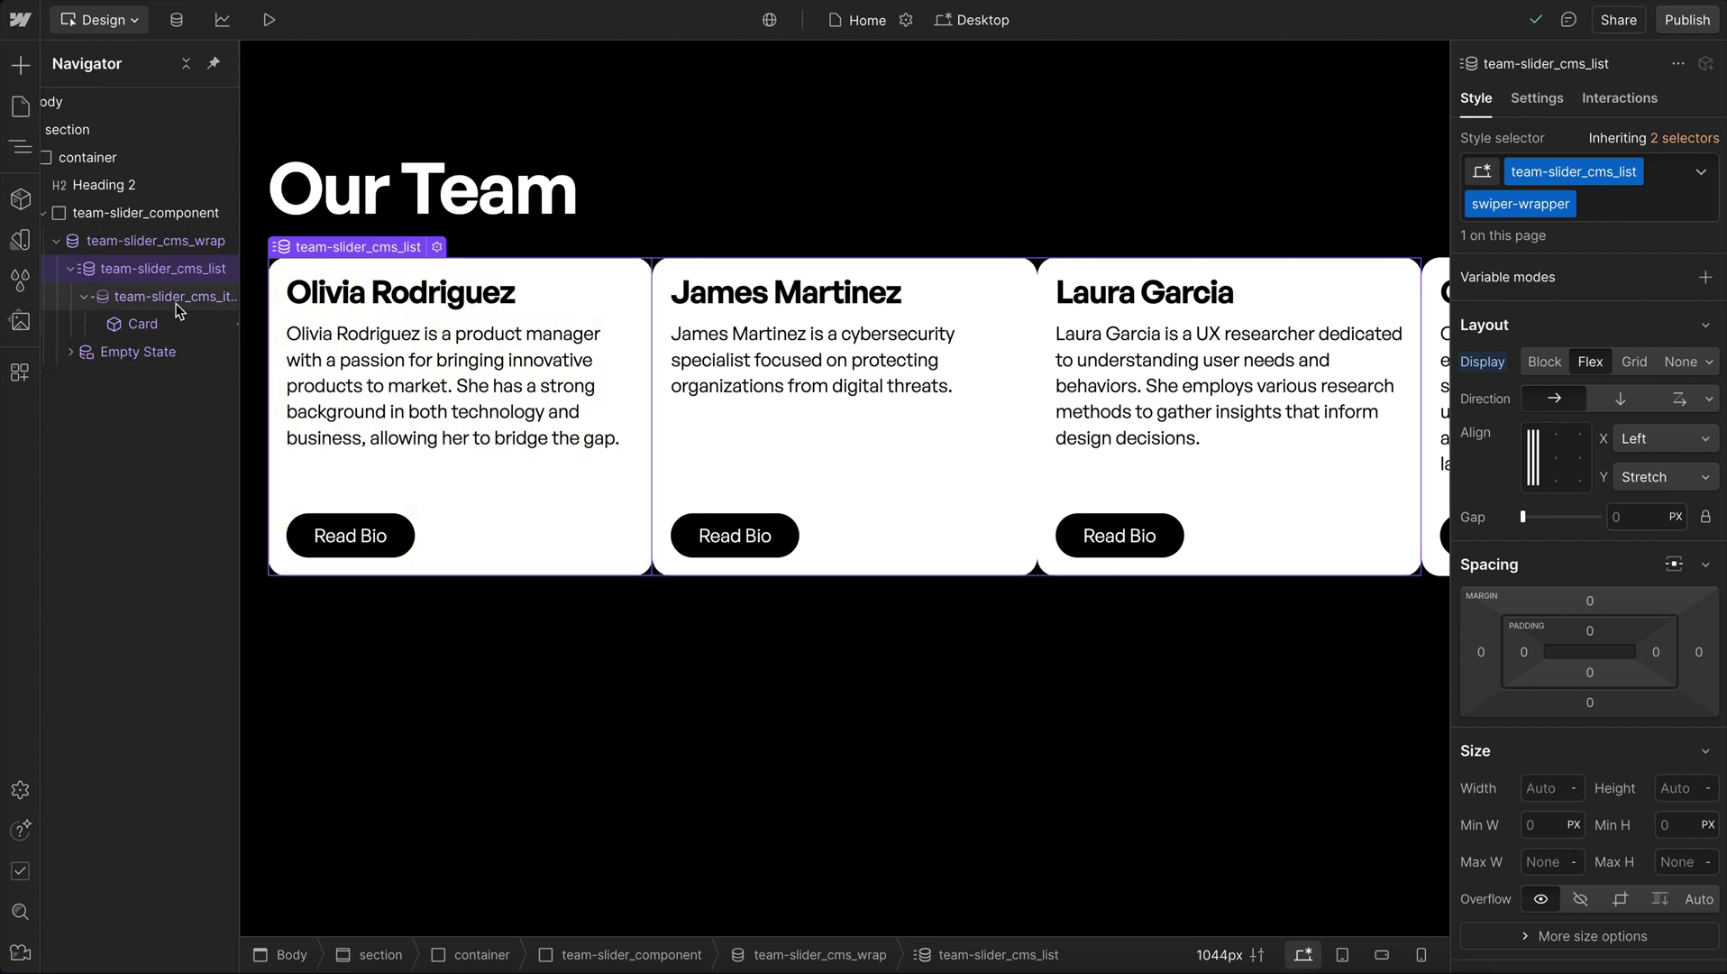
Step: Set the left and right padding of team-slider_cms_item to 1rem
click(178, 299)
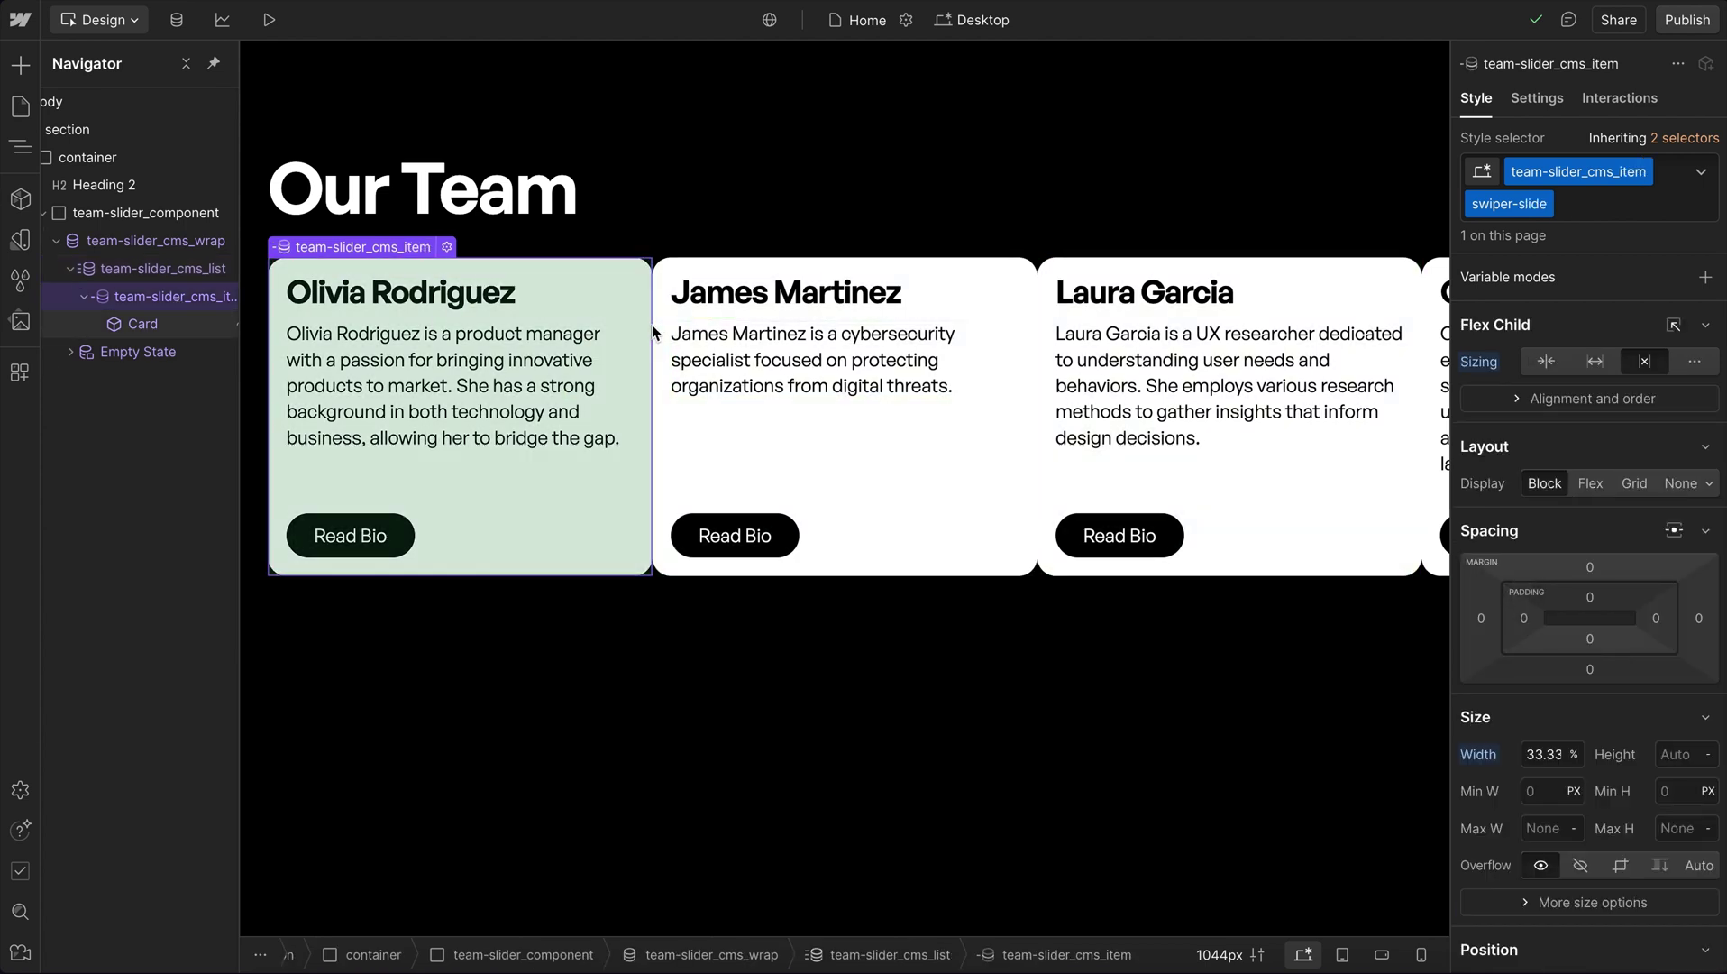
click(1524, 618)
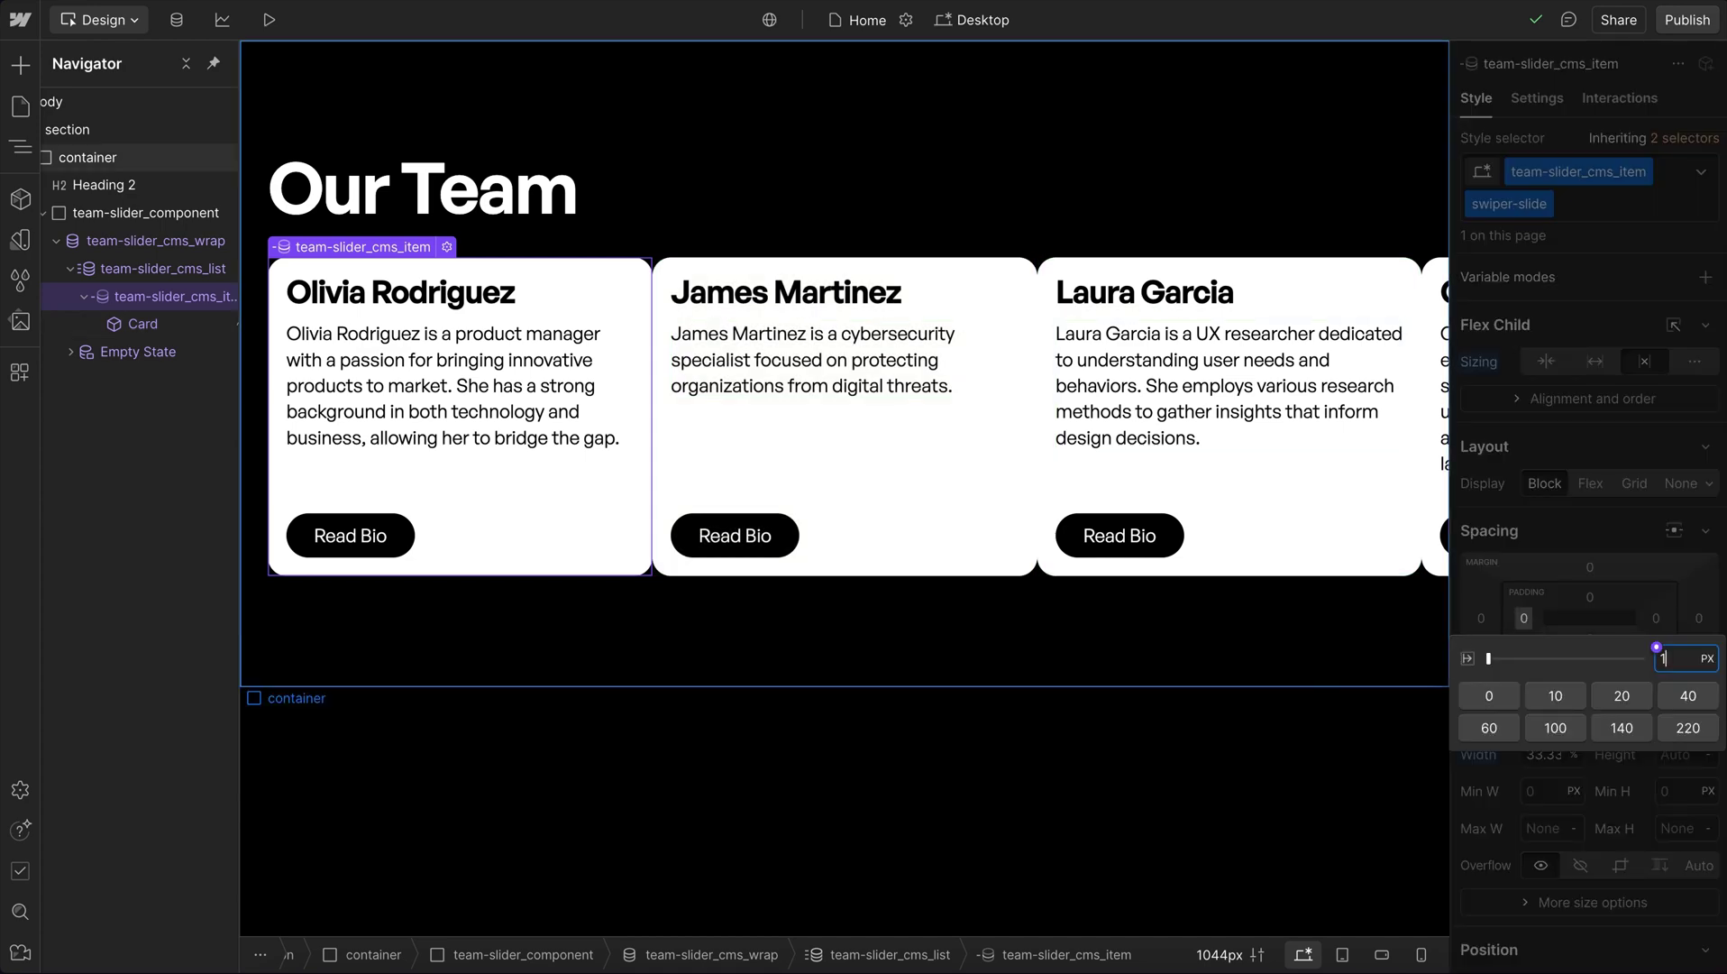
text(1rem)
key(Return)
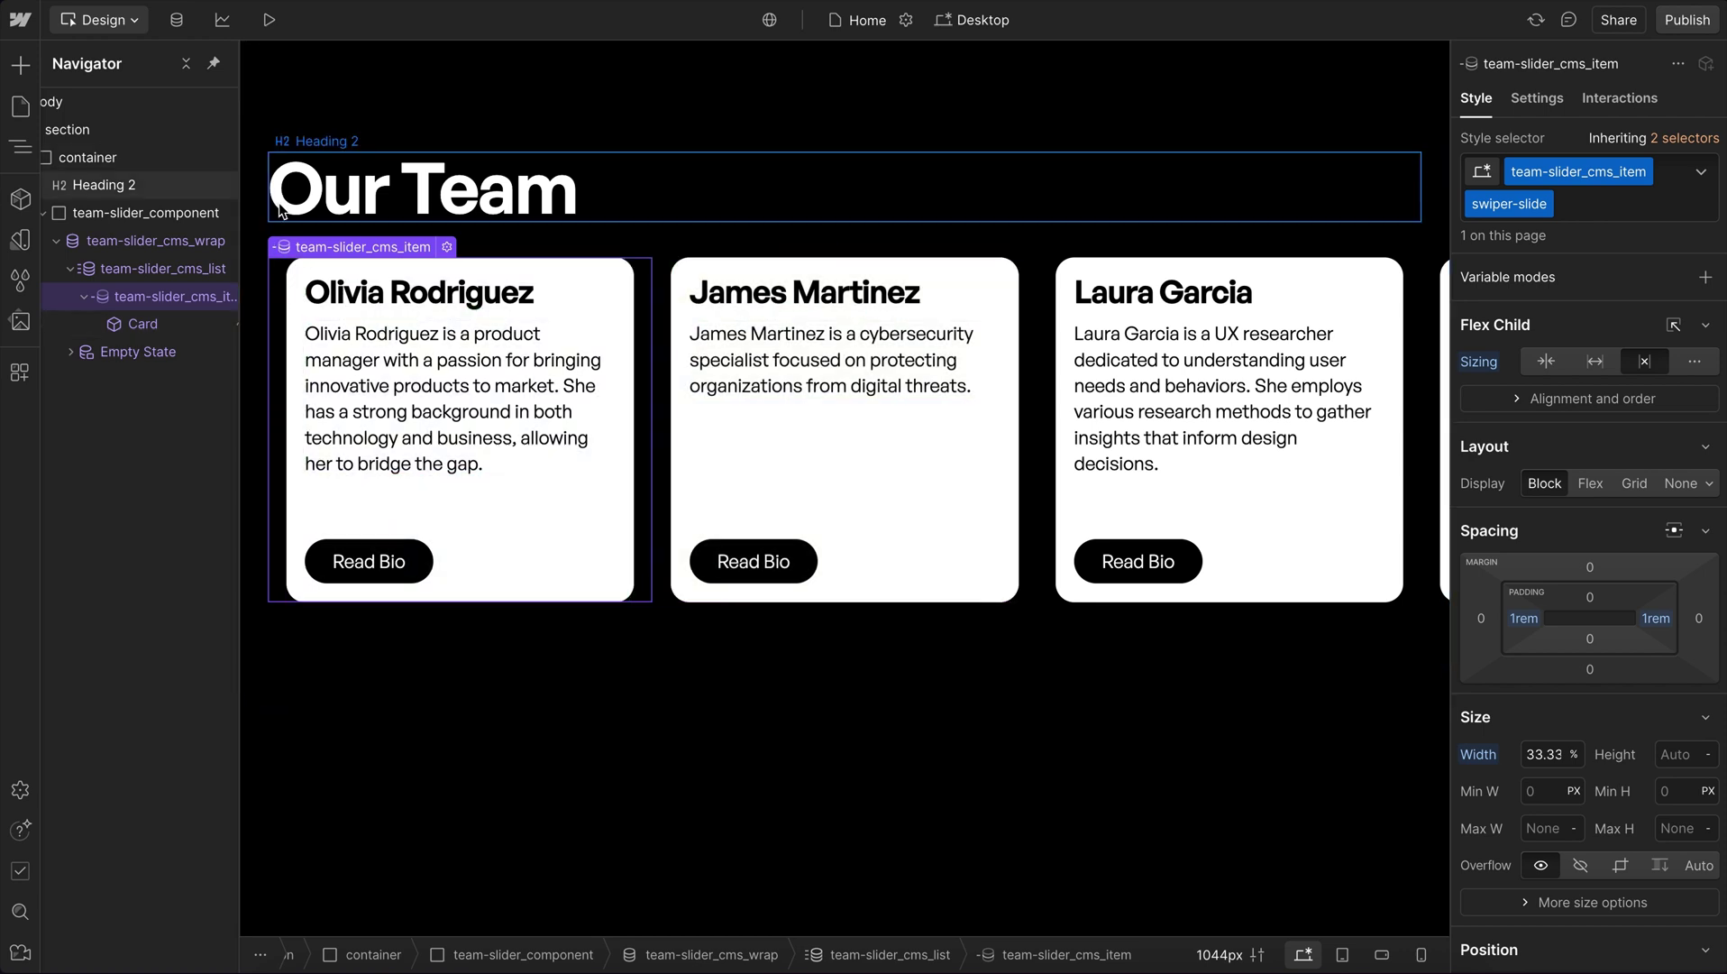
Step: Set the left and right margins of team-slider_cms_wrap to -1rem
click(138, 248)
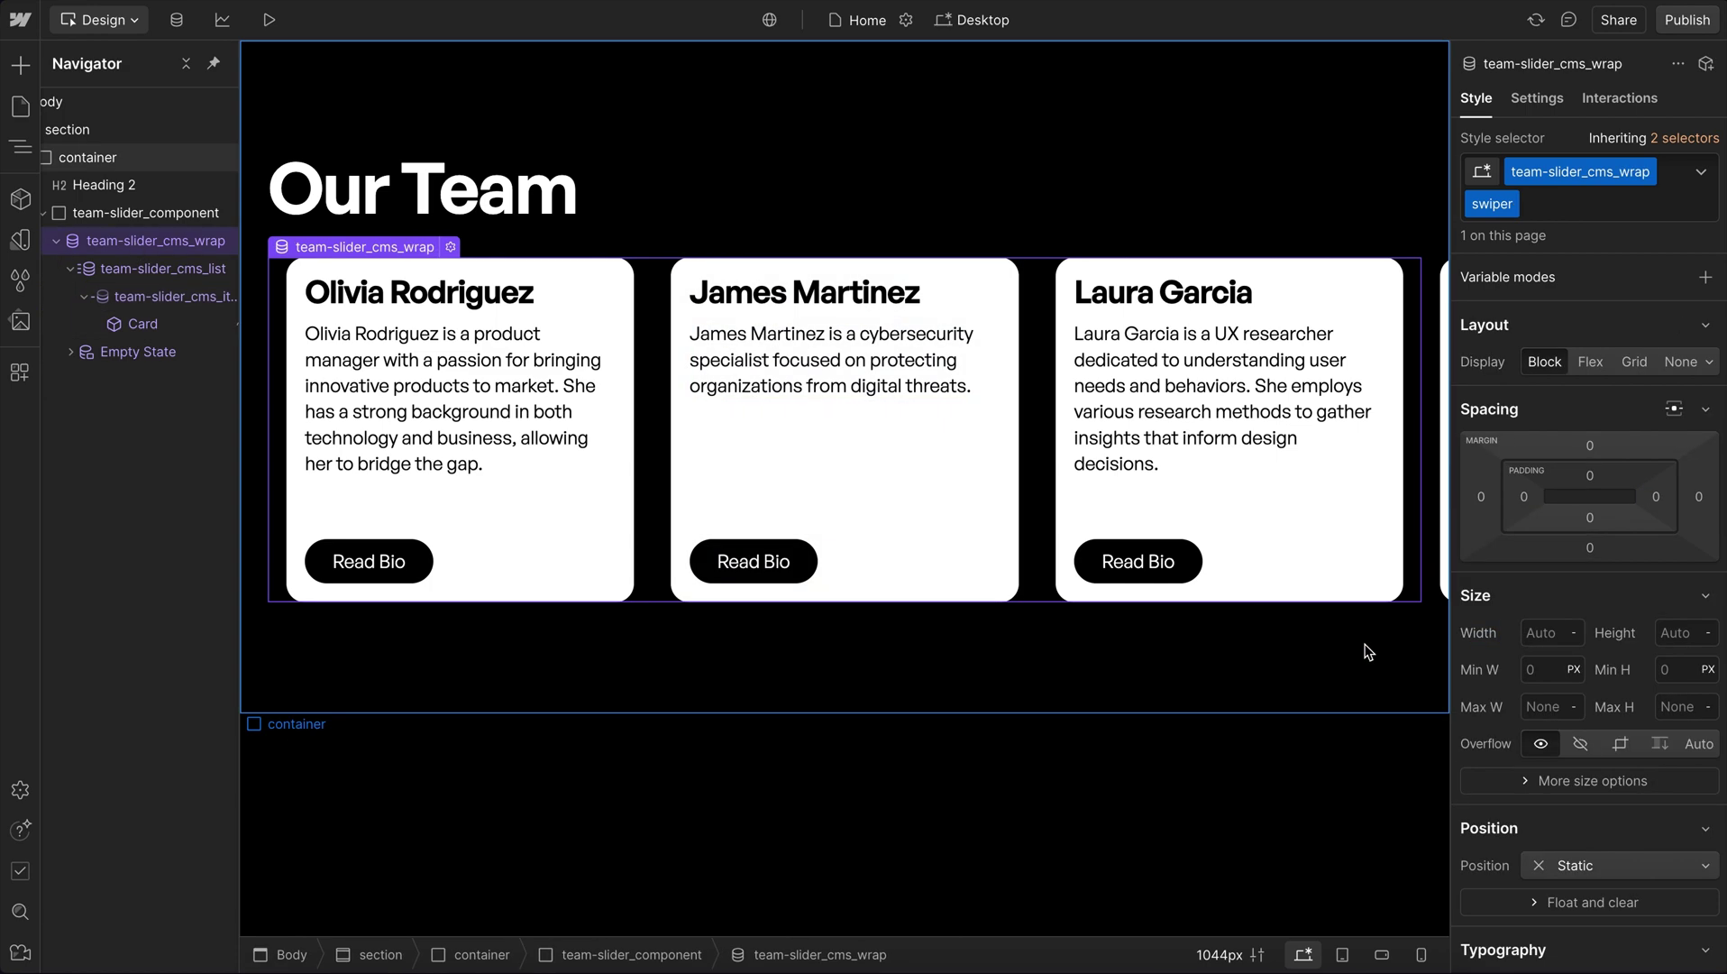
click(1480, 496)
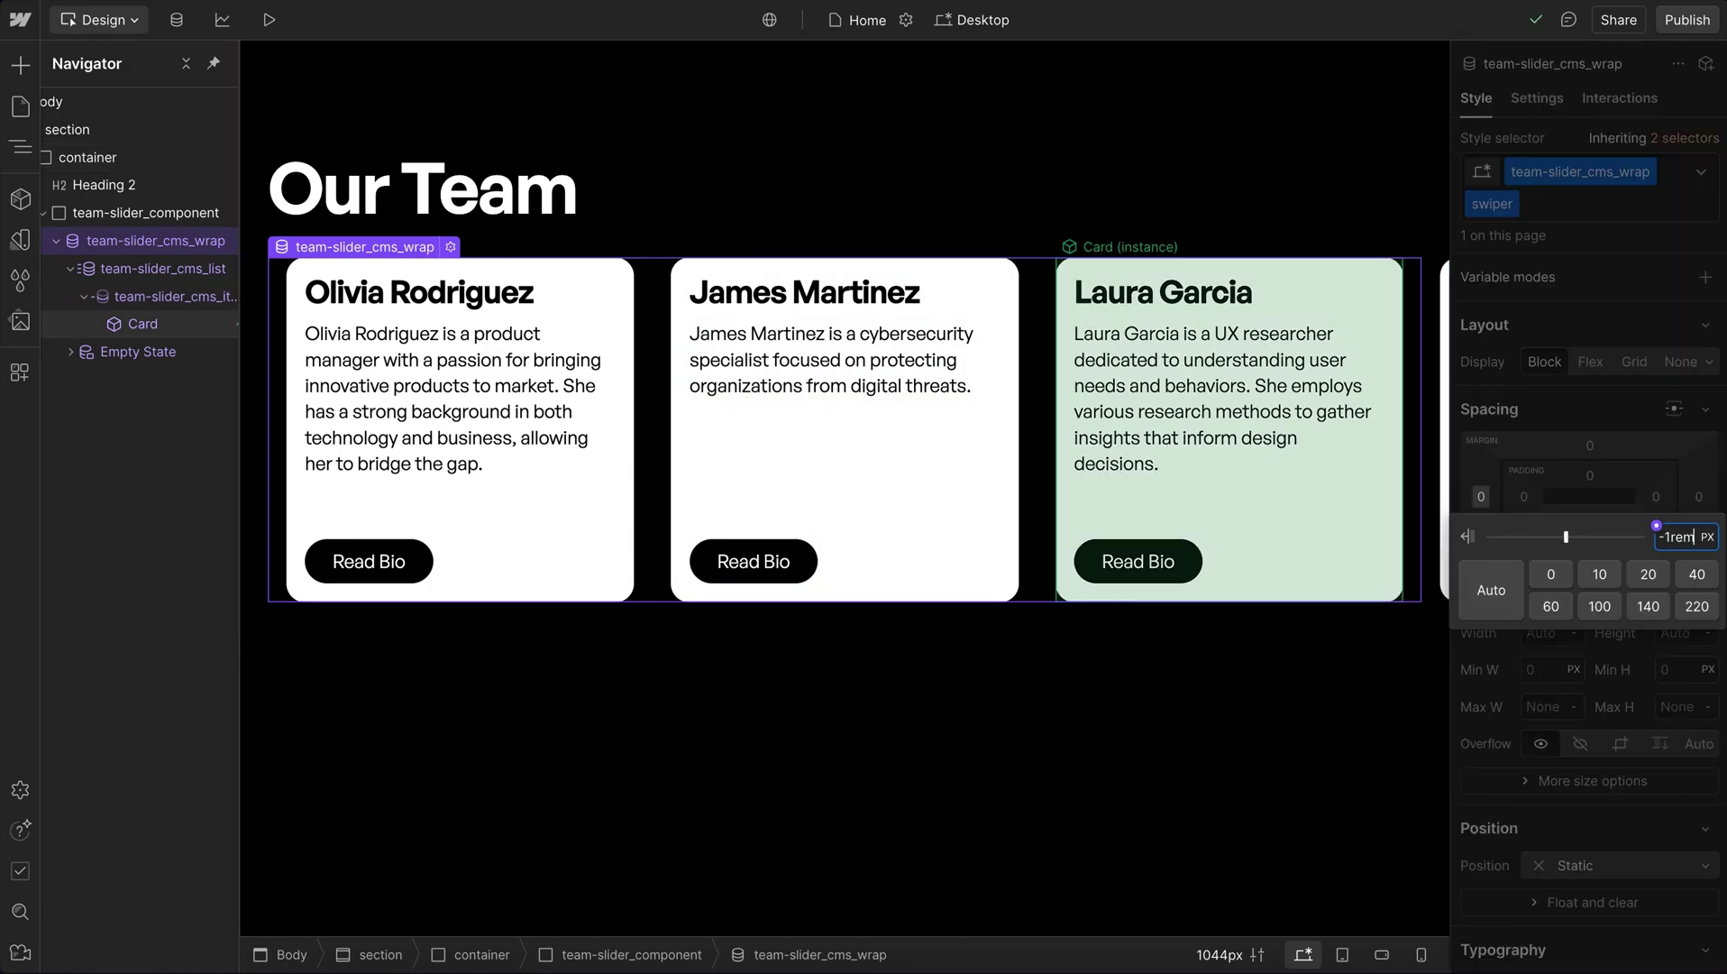
text(-1rem)
key(Return)
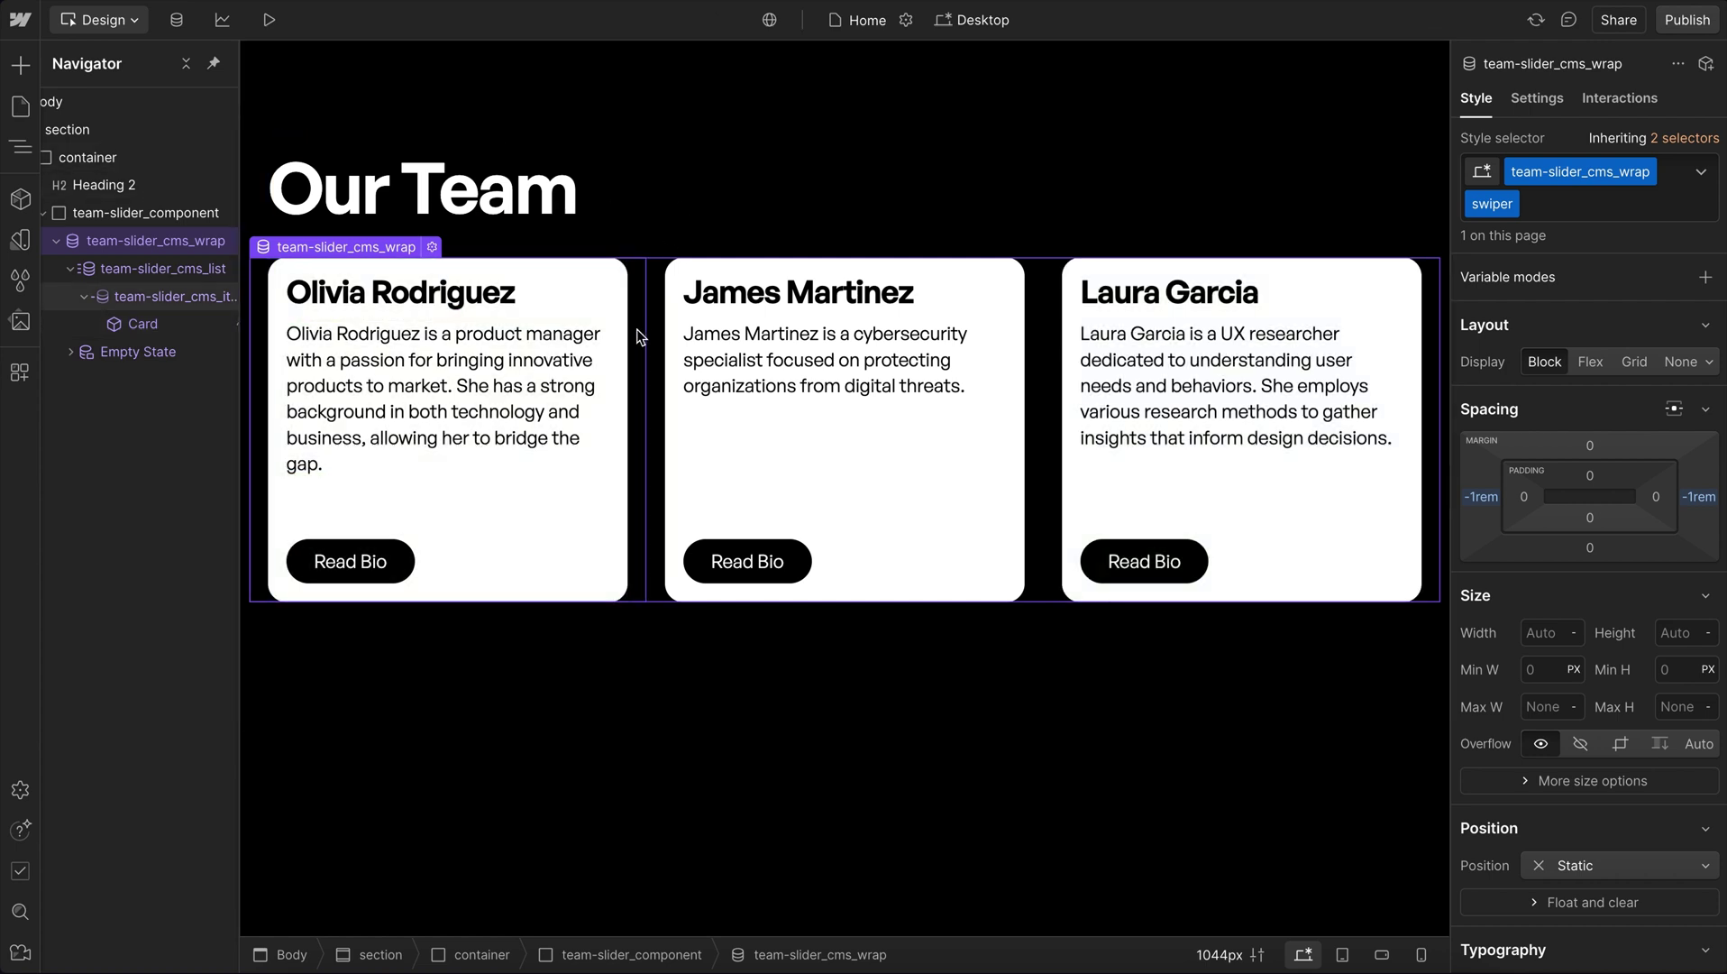
Step: Set the left padding of team-slider_cms_item to the custom value calc(var(--site--gutter) * 0.5) and copy the expression
click(638, 336)
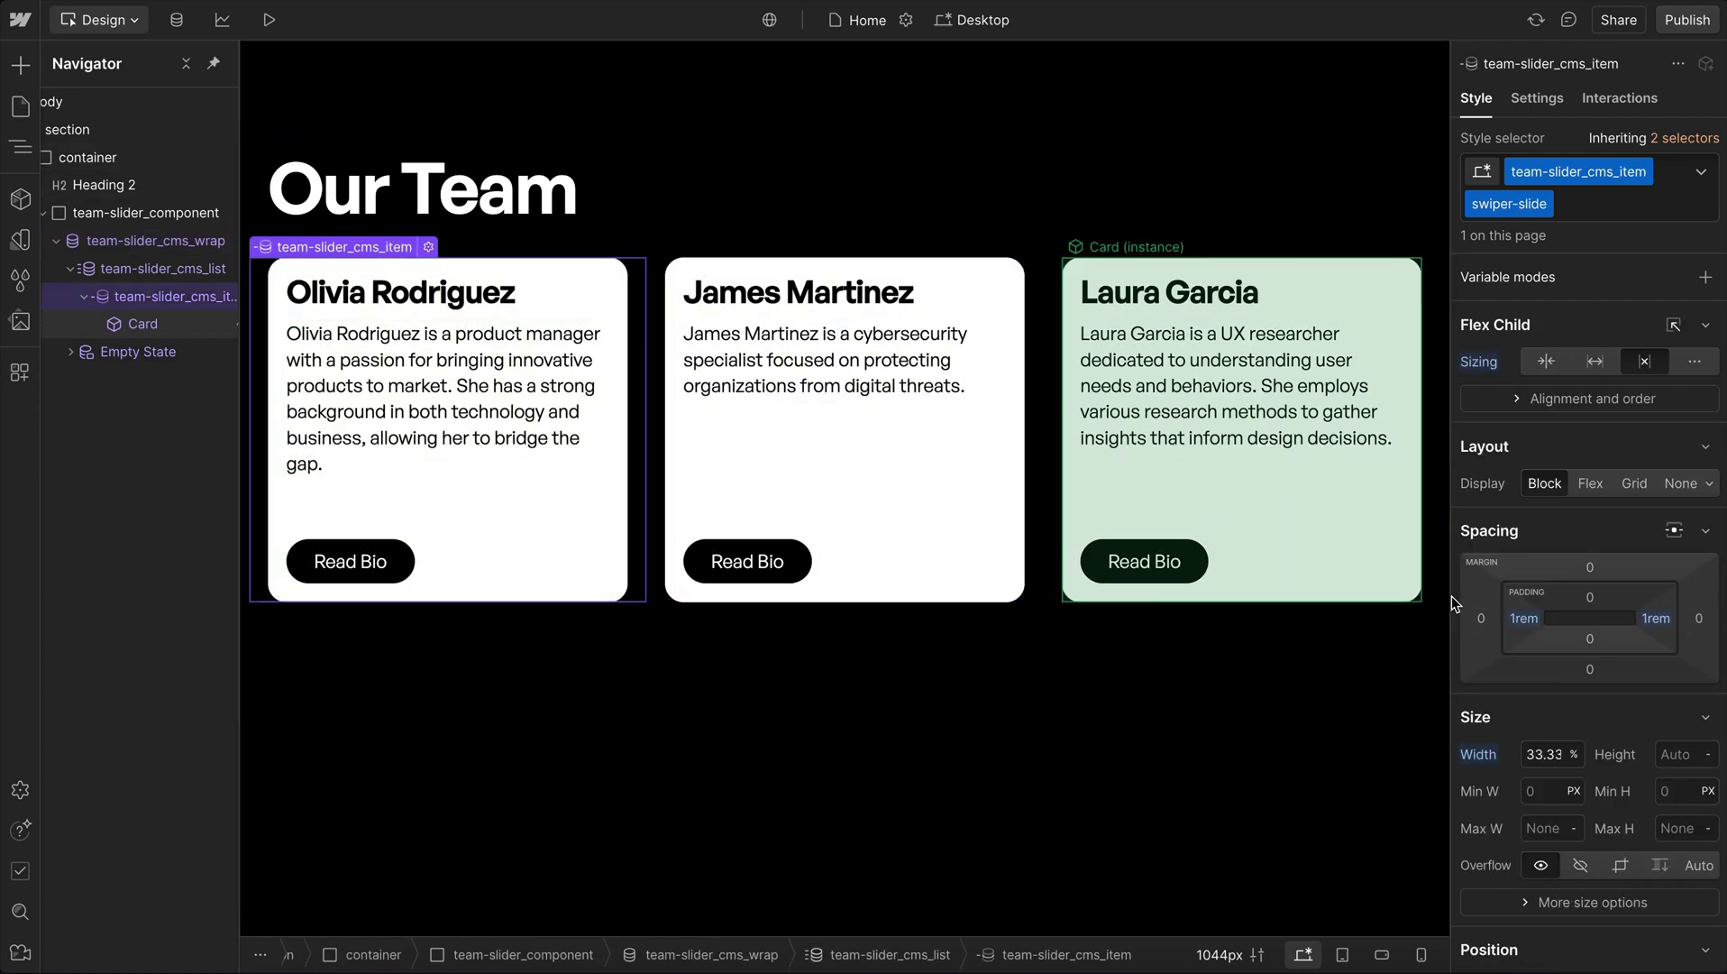
click(1522, 620)
click(1656, 647)
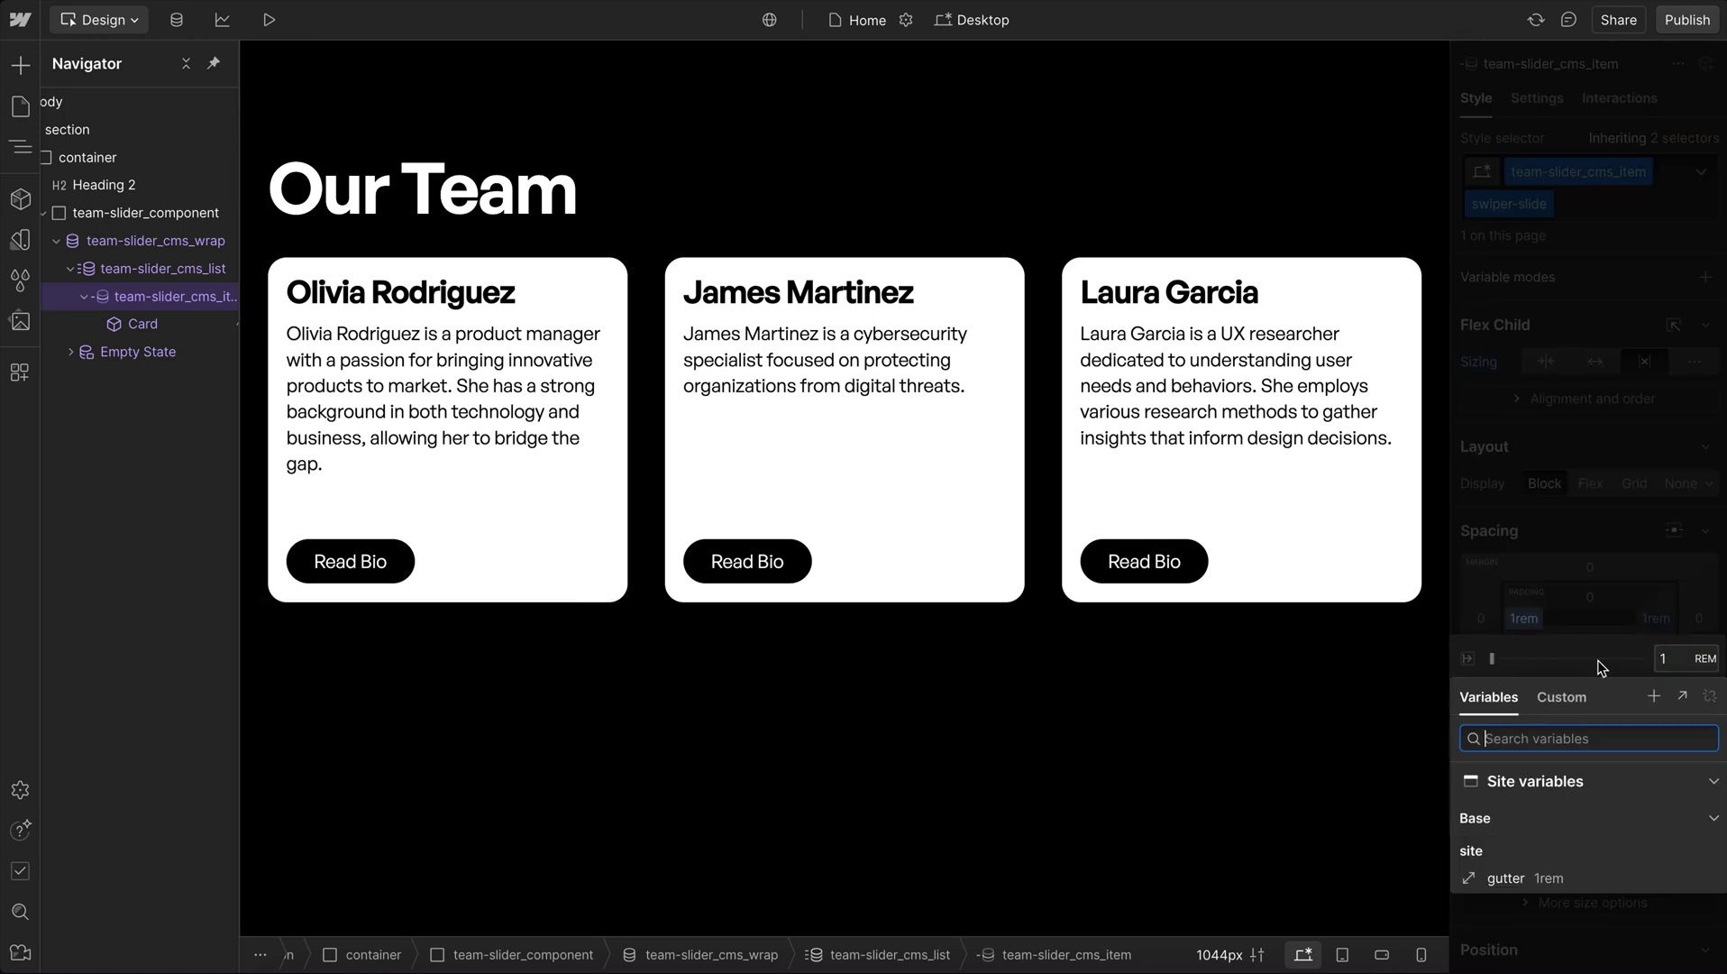
click(1562, 696)
text(cal)
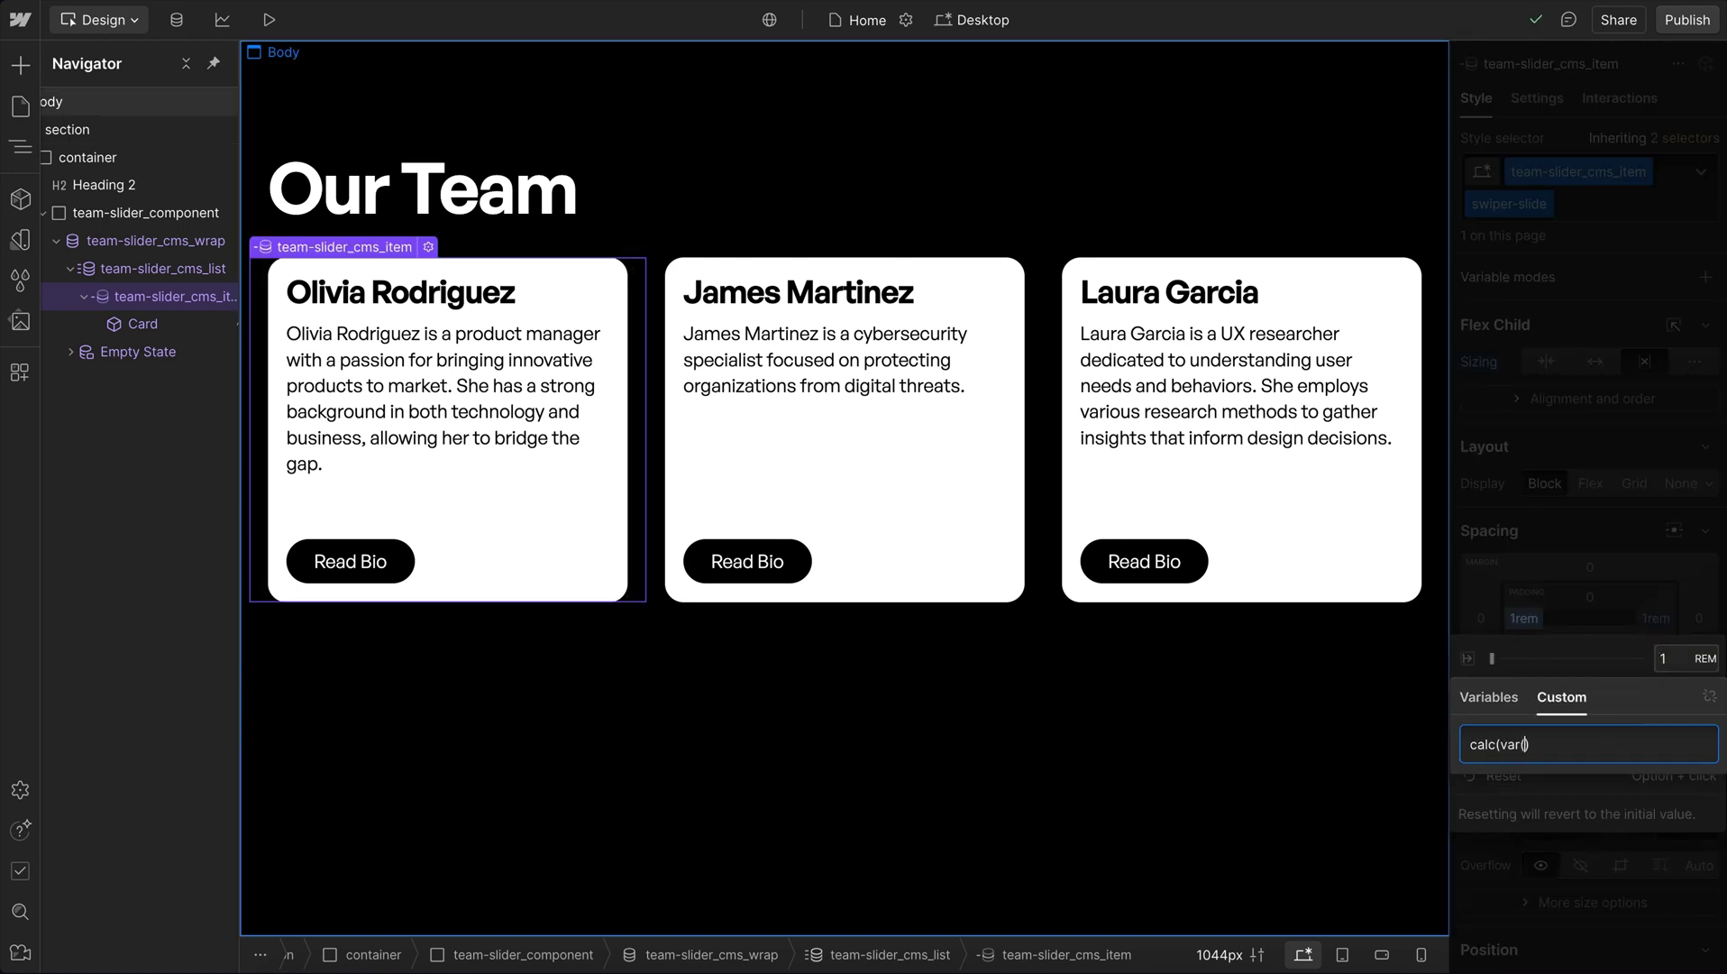
text(c(var(--site--gutte)
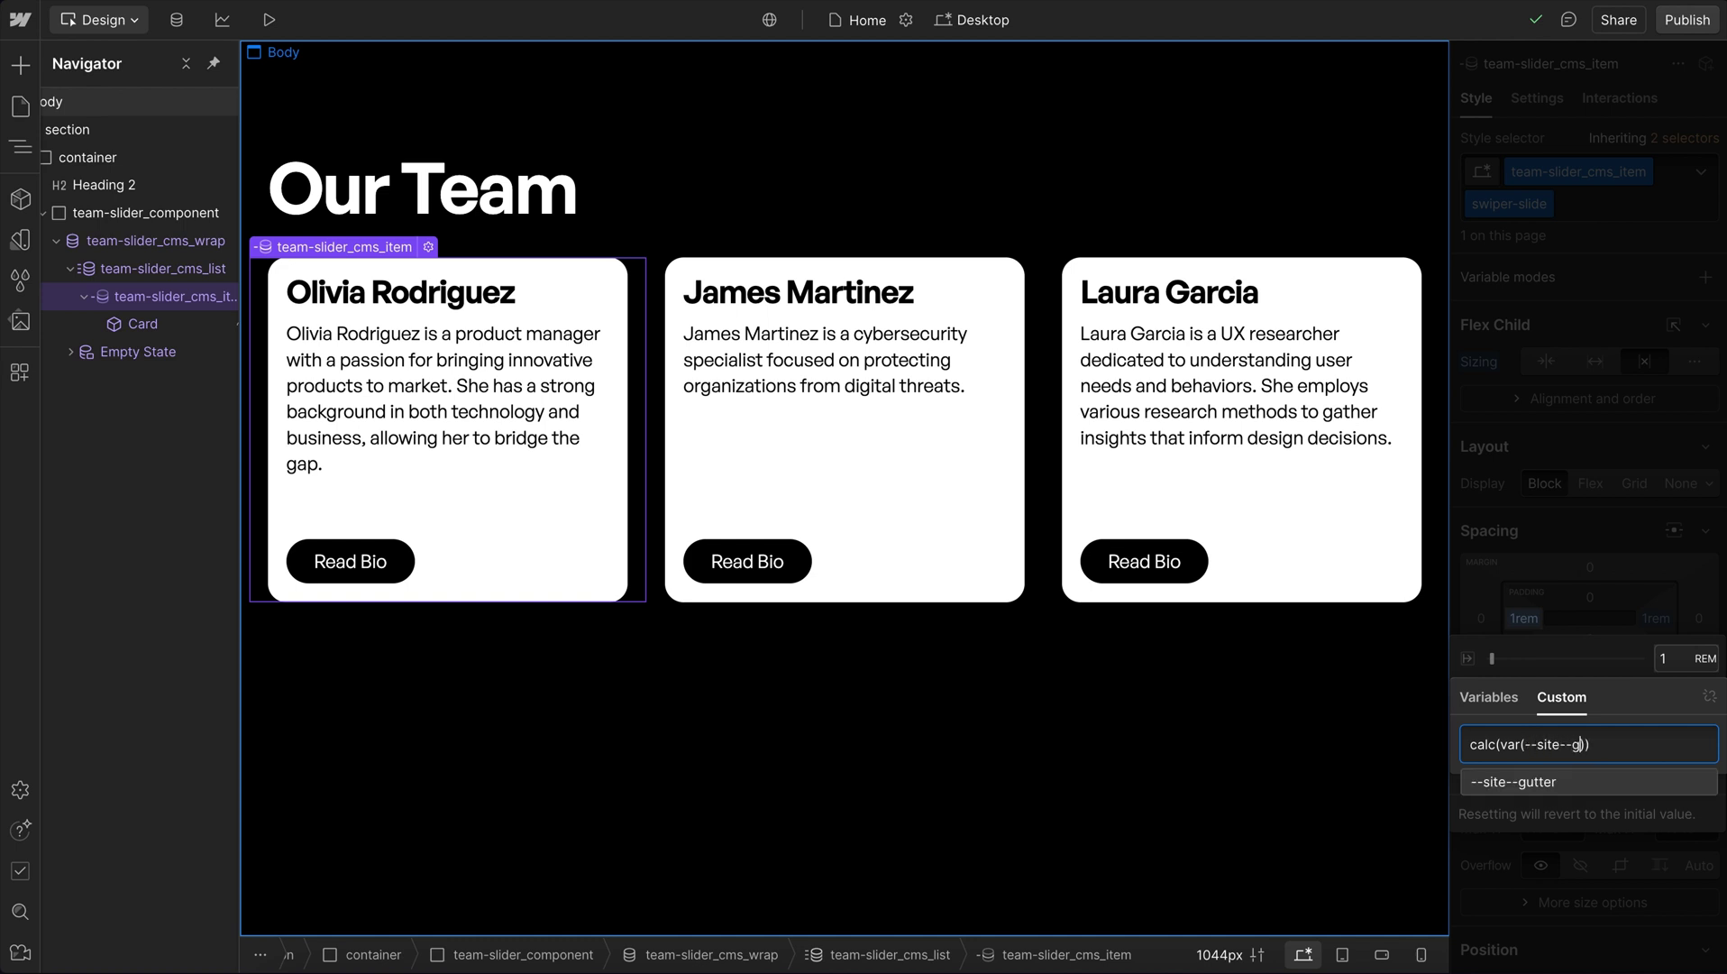
text(r)
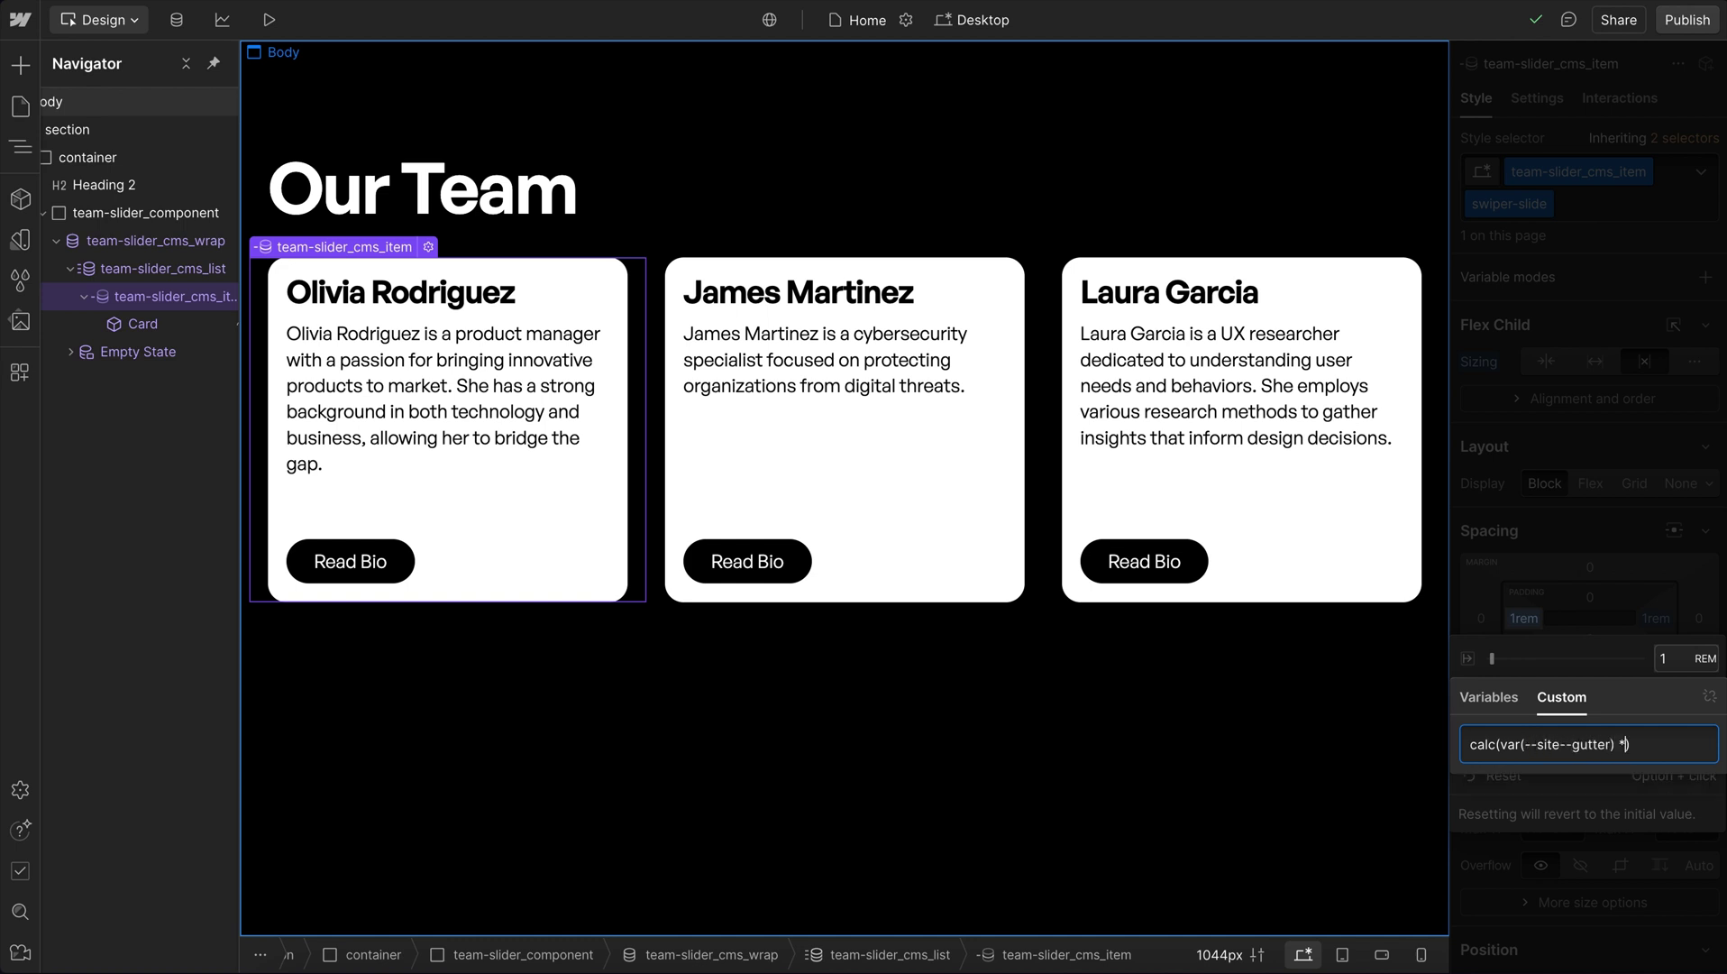
key(ctrl+a)
key(ctrl+c)
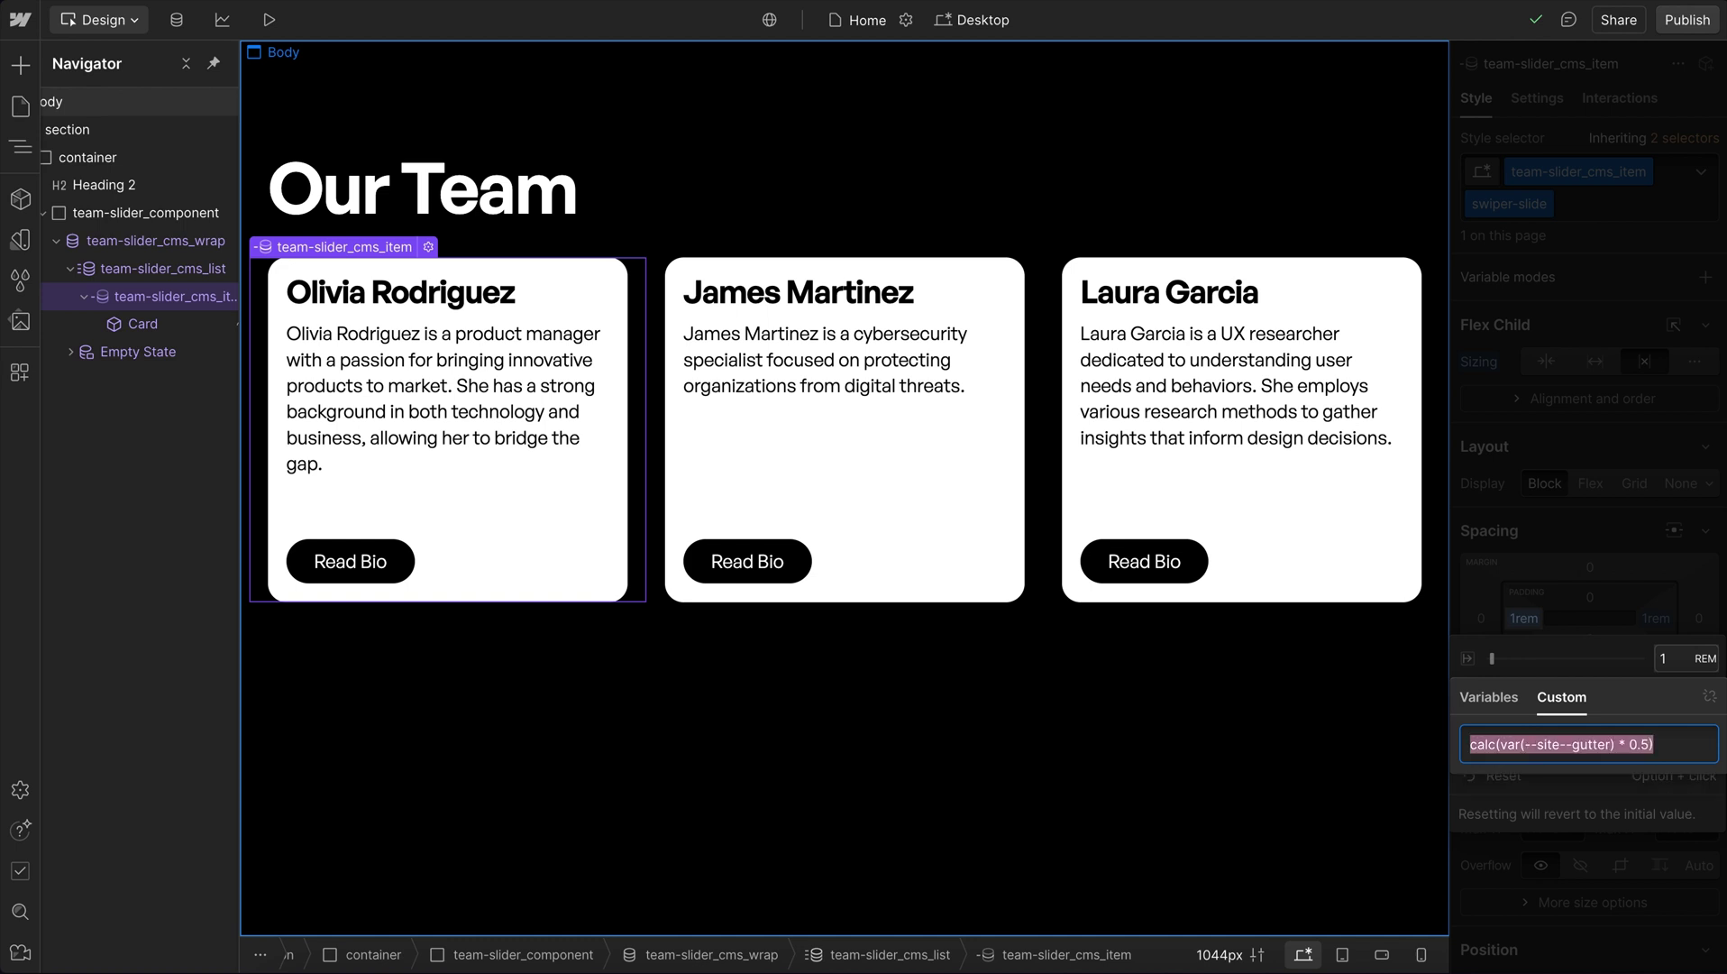
key(Return)
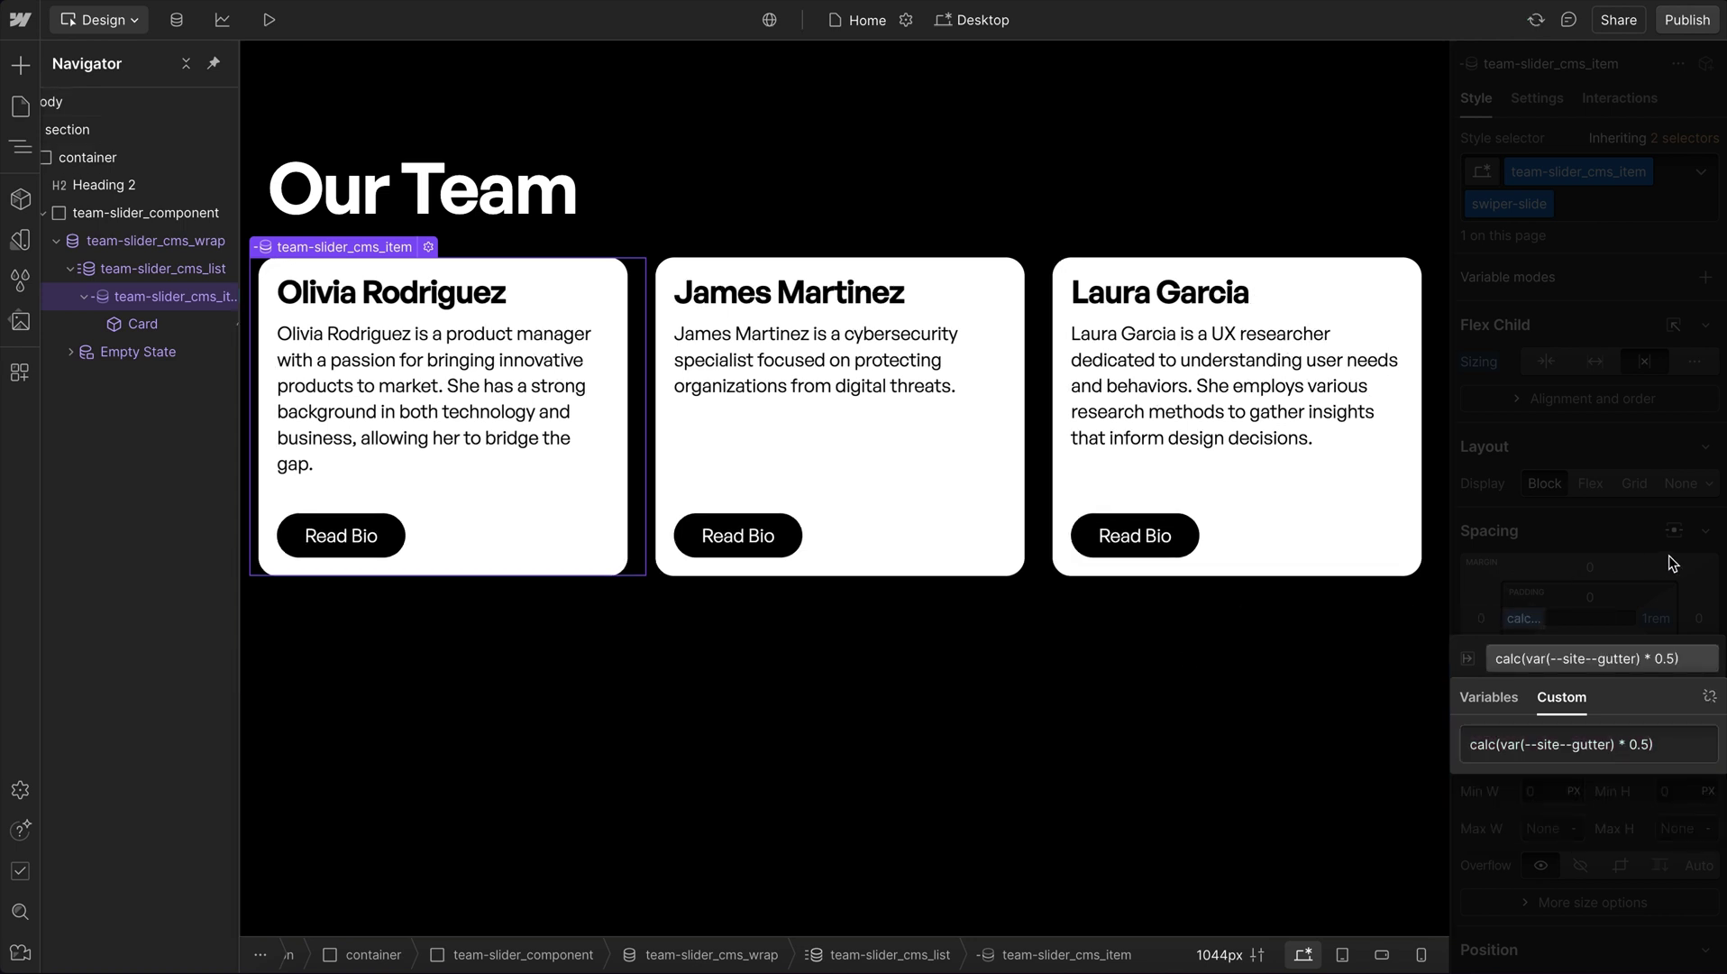
Step: Set the right padding of team-slider_cms_item to calc(var(--site--gutter) * 0.5)
click(1656, 618)
click(1656, 618)
click(1658, 642)
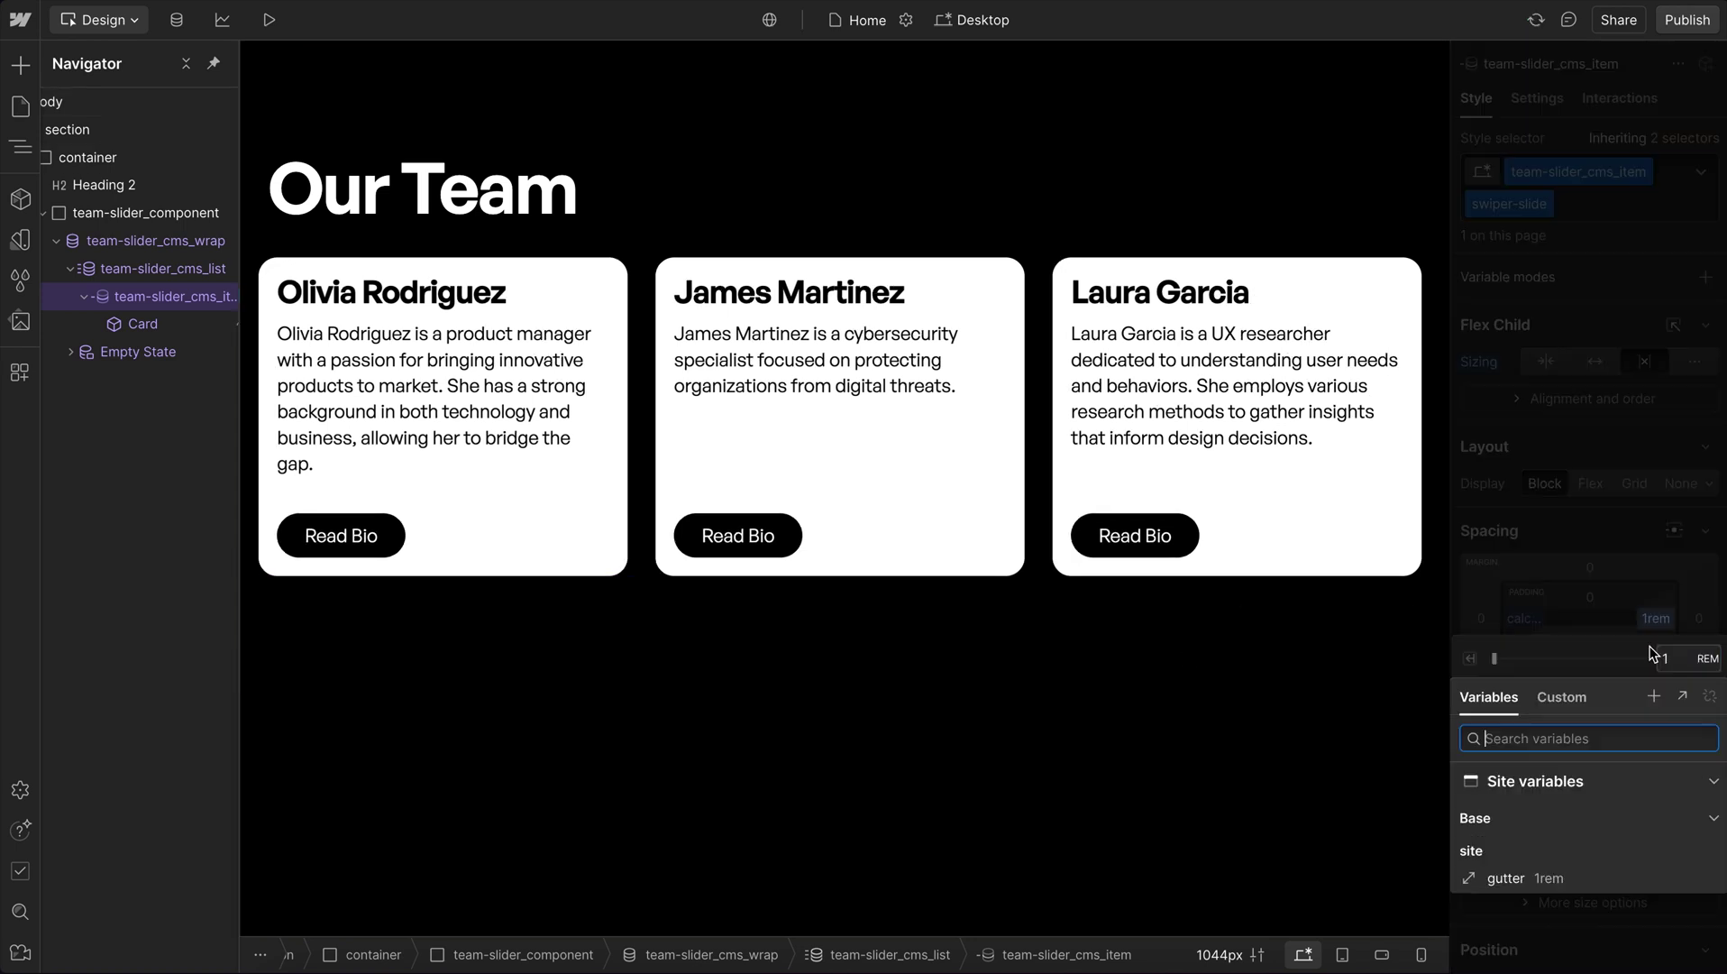
click(1563, 697)
key(ctrl+v)
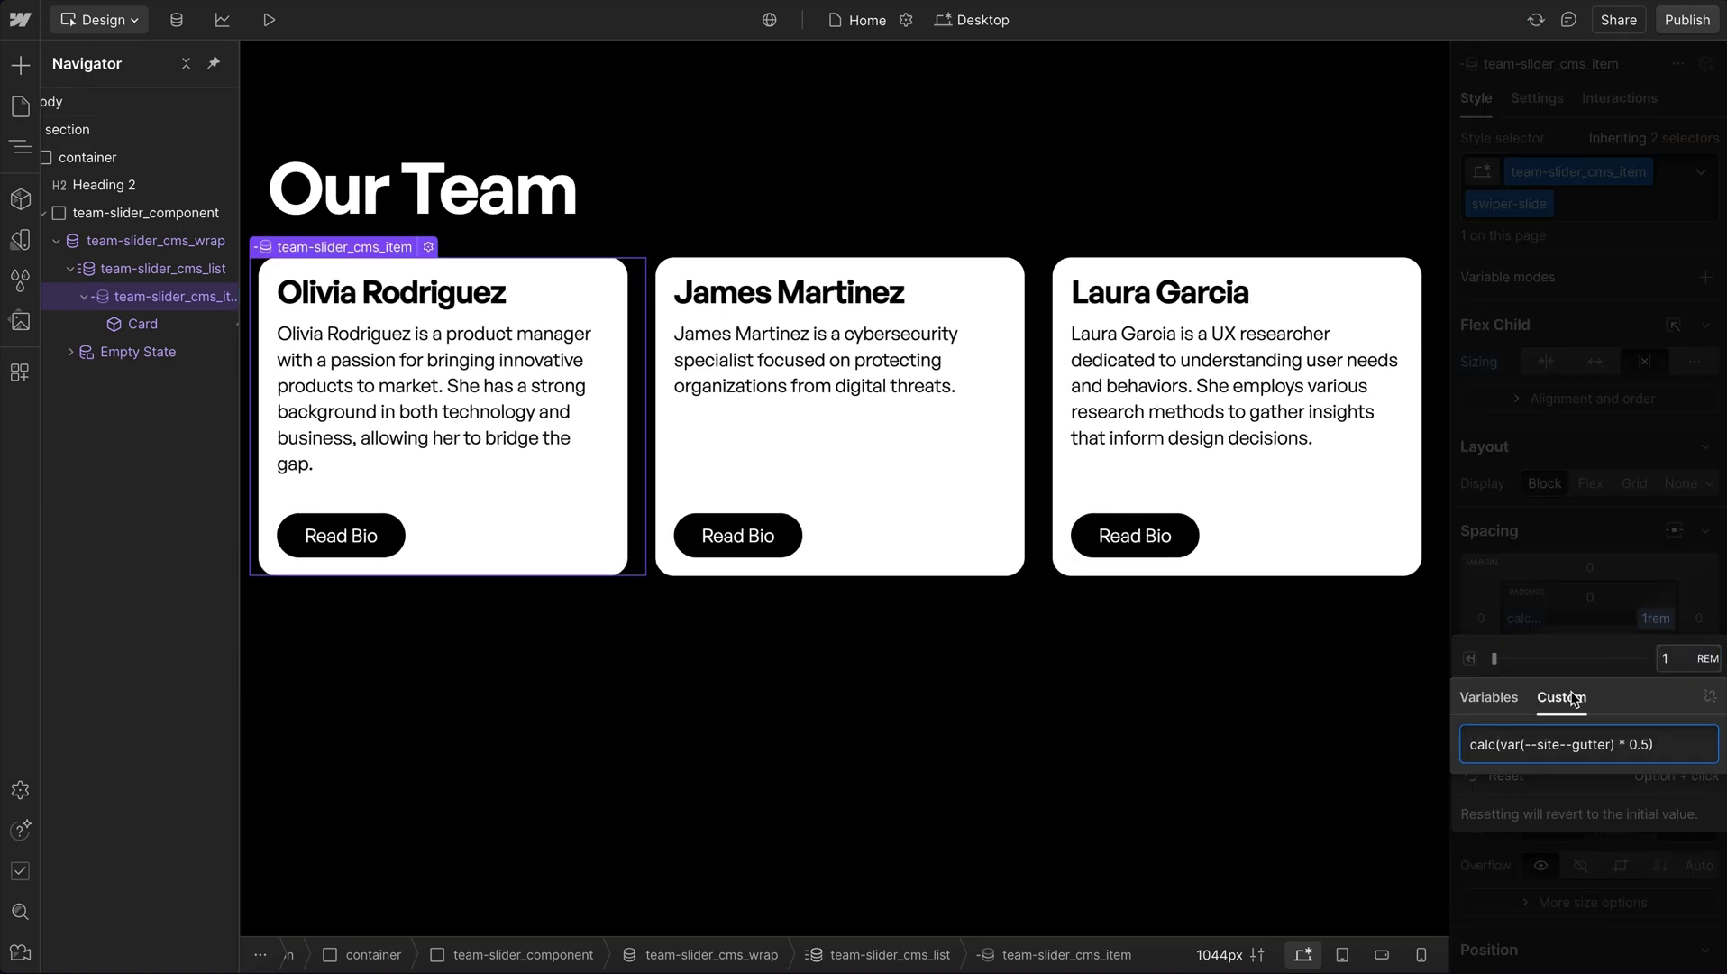
key(Return)
key(Escape)
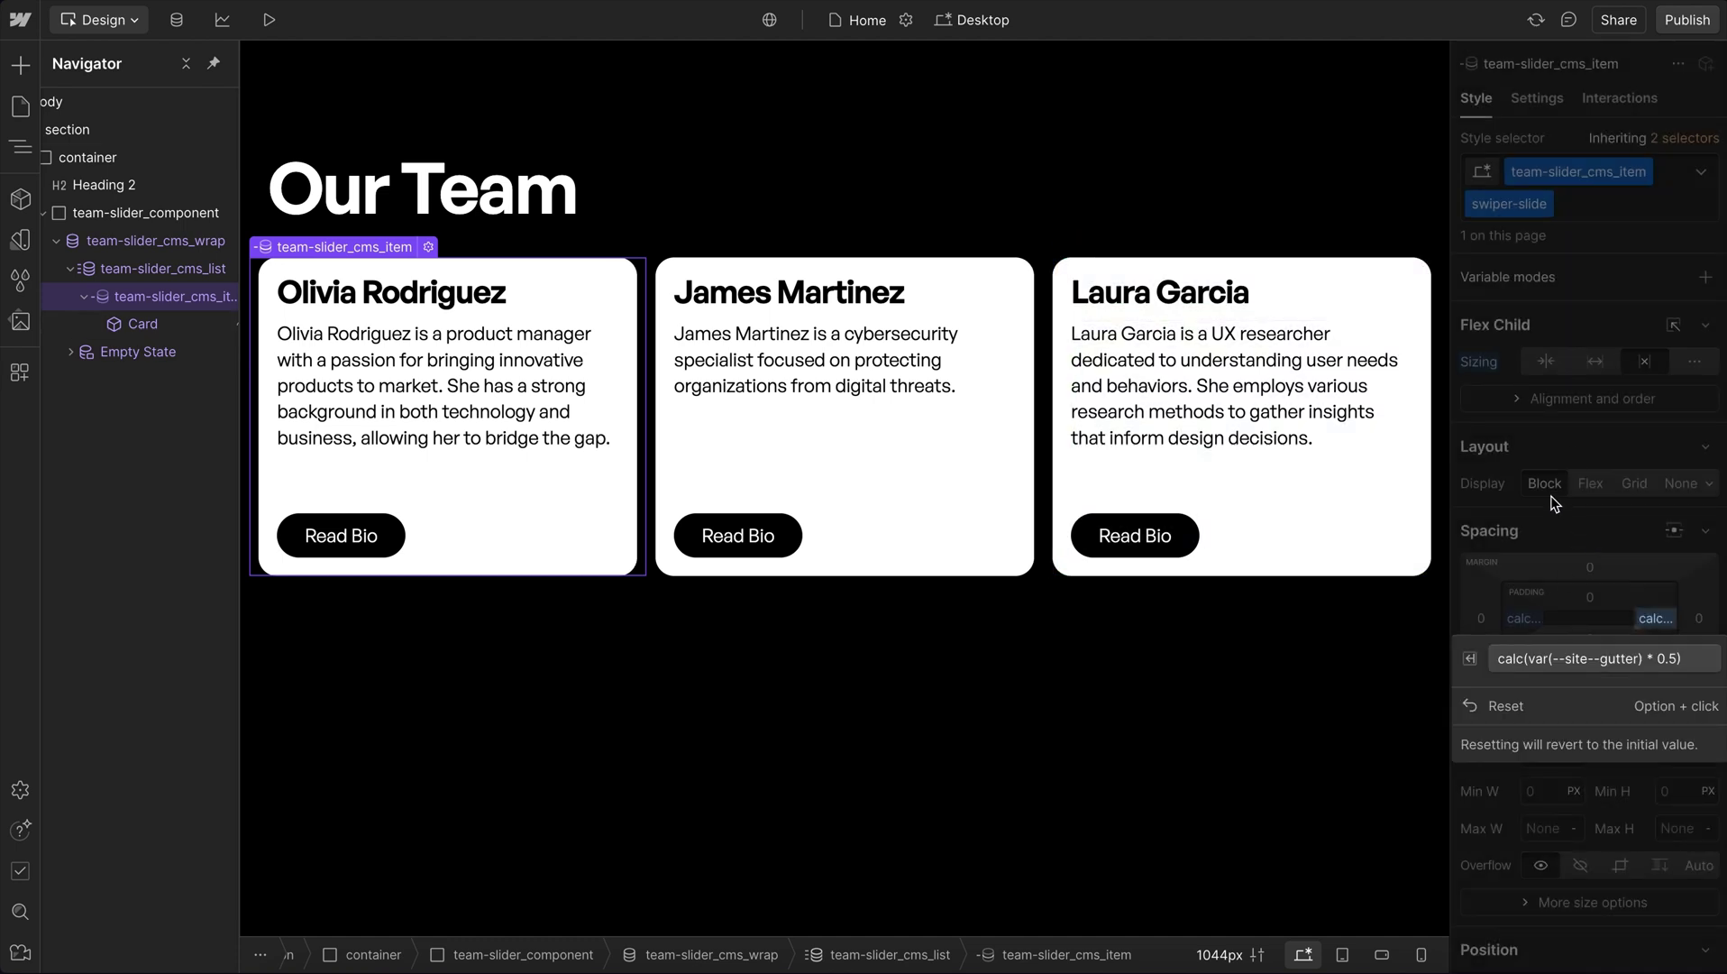
key(Escape)
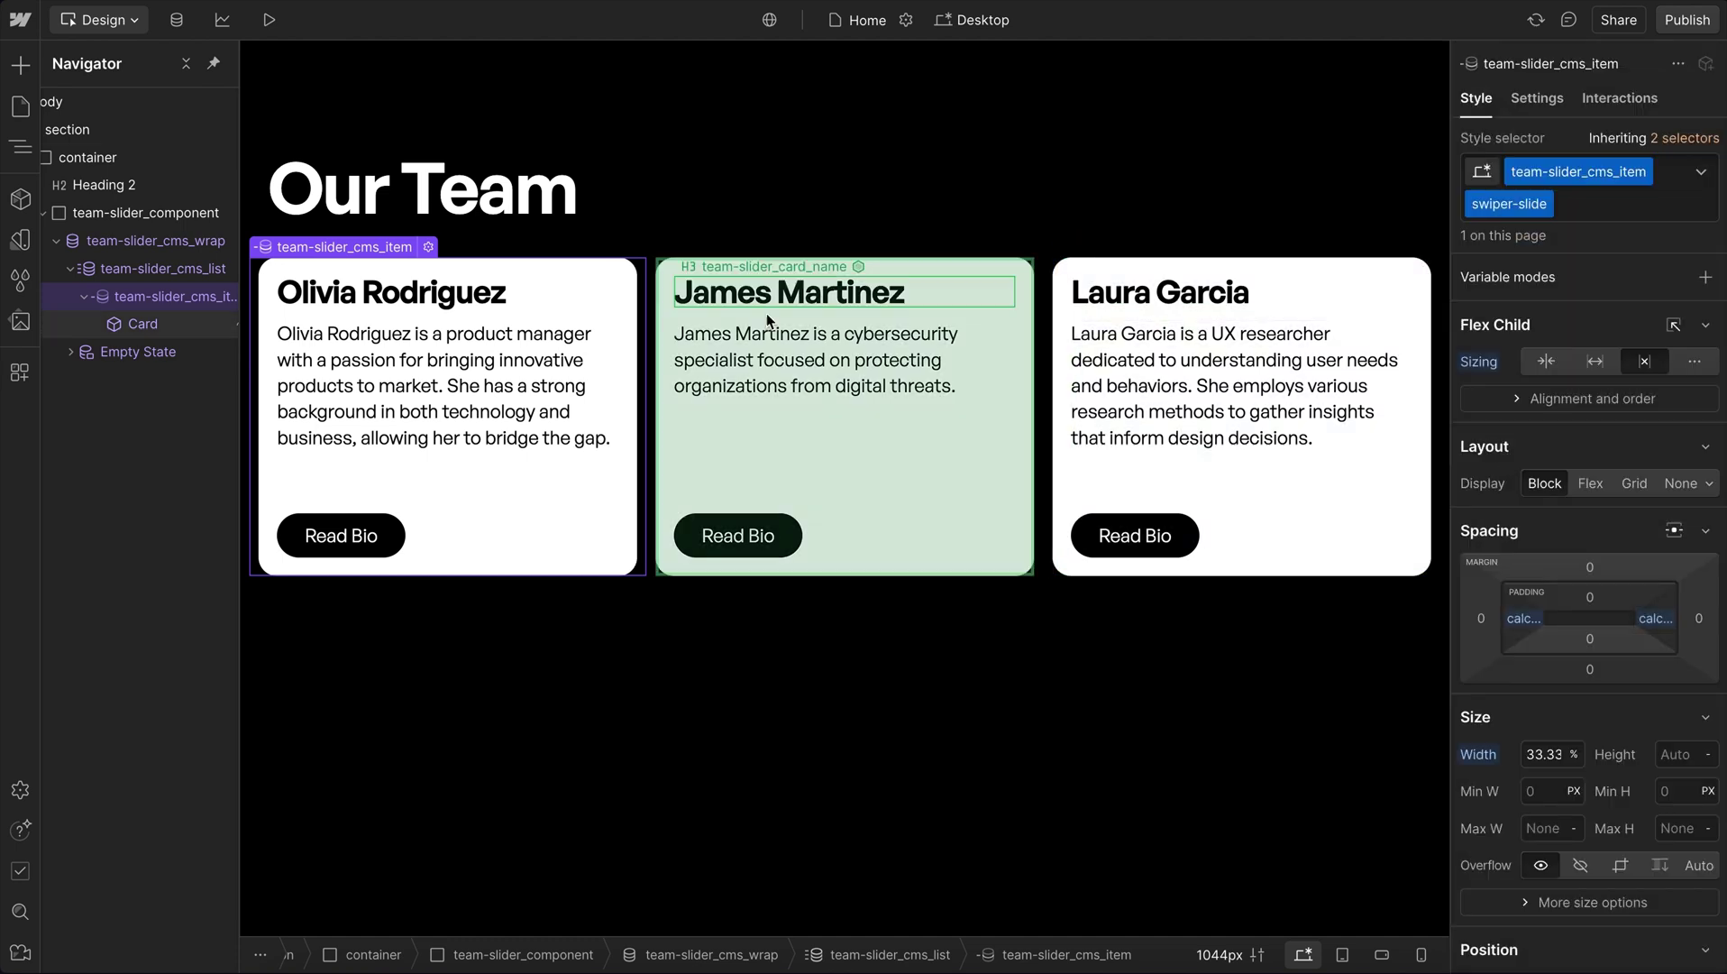
Step: Set the left margin of team-slider_cms_wrap to calc(var(--site--gutter) * -0.5) and copy the expression
click(145, 242)
click(1481, 497)
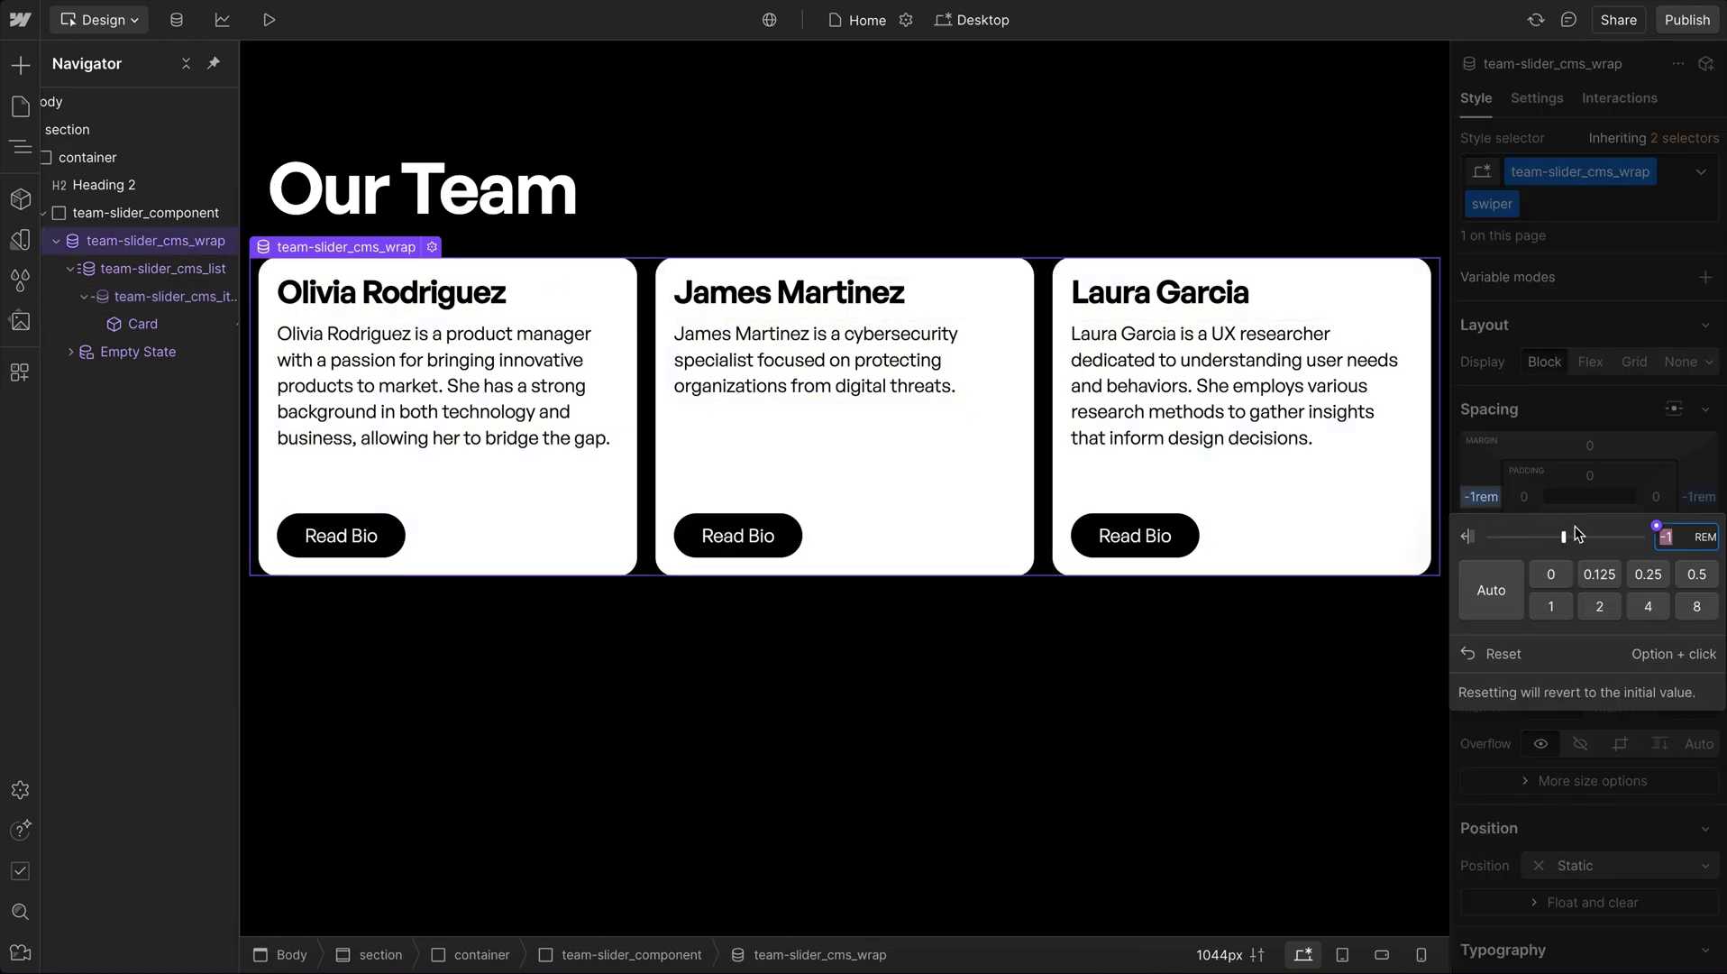
click(1657, 528)
click(1562, 575)
click(1569, 634)
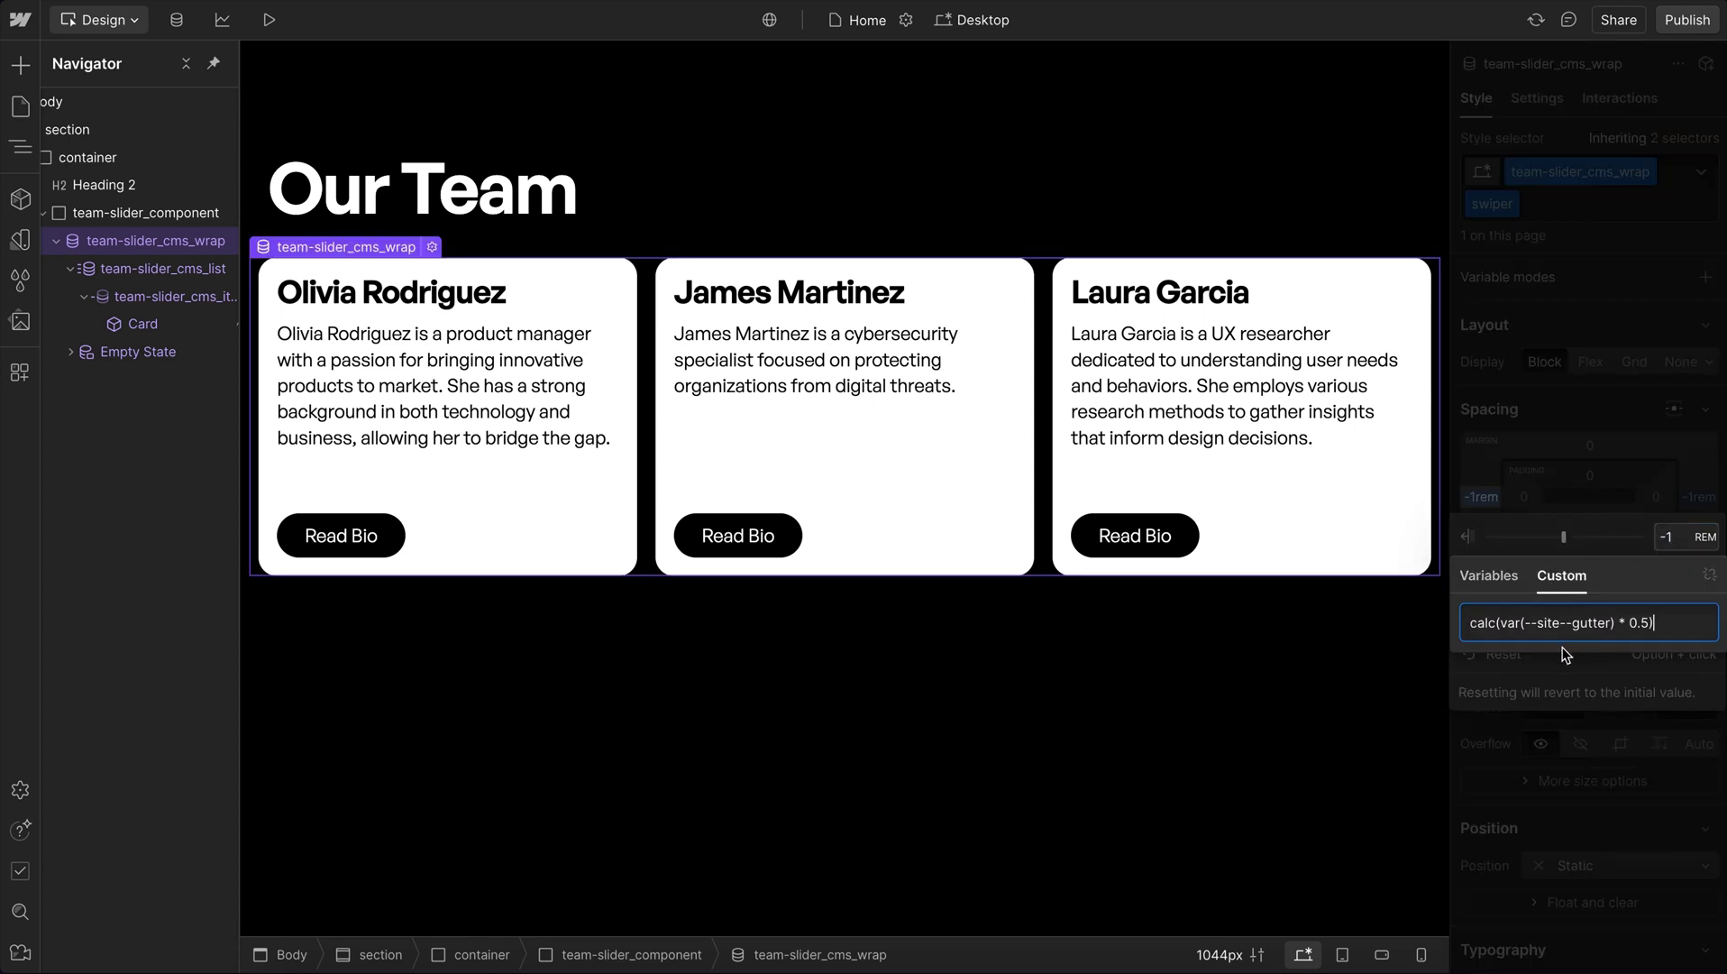
click(1635, 622)
text(-)
key(super+a)
key(super+c)
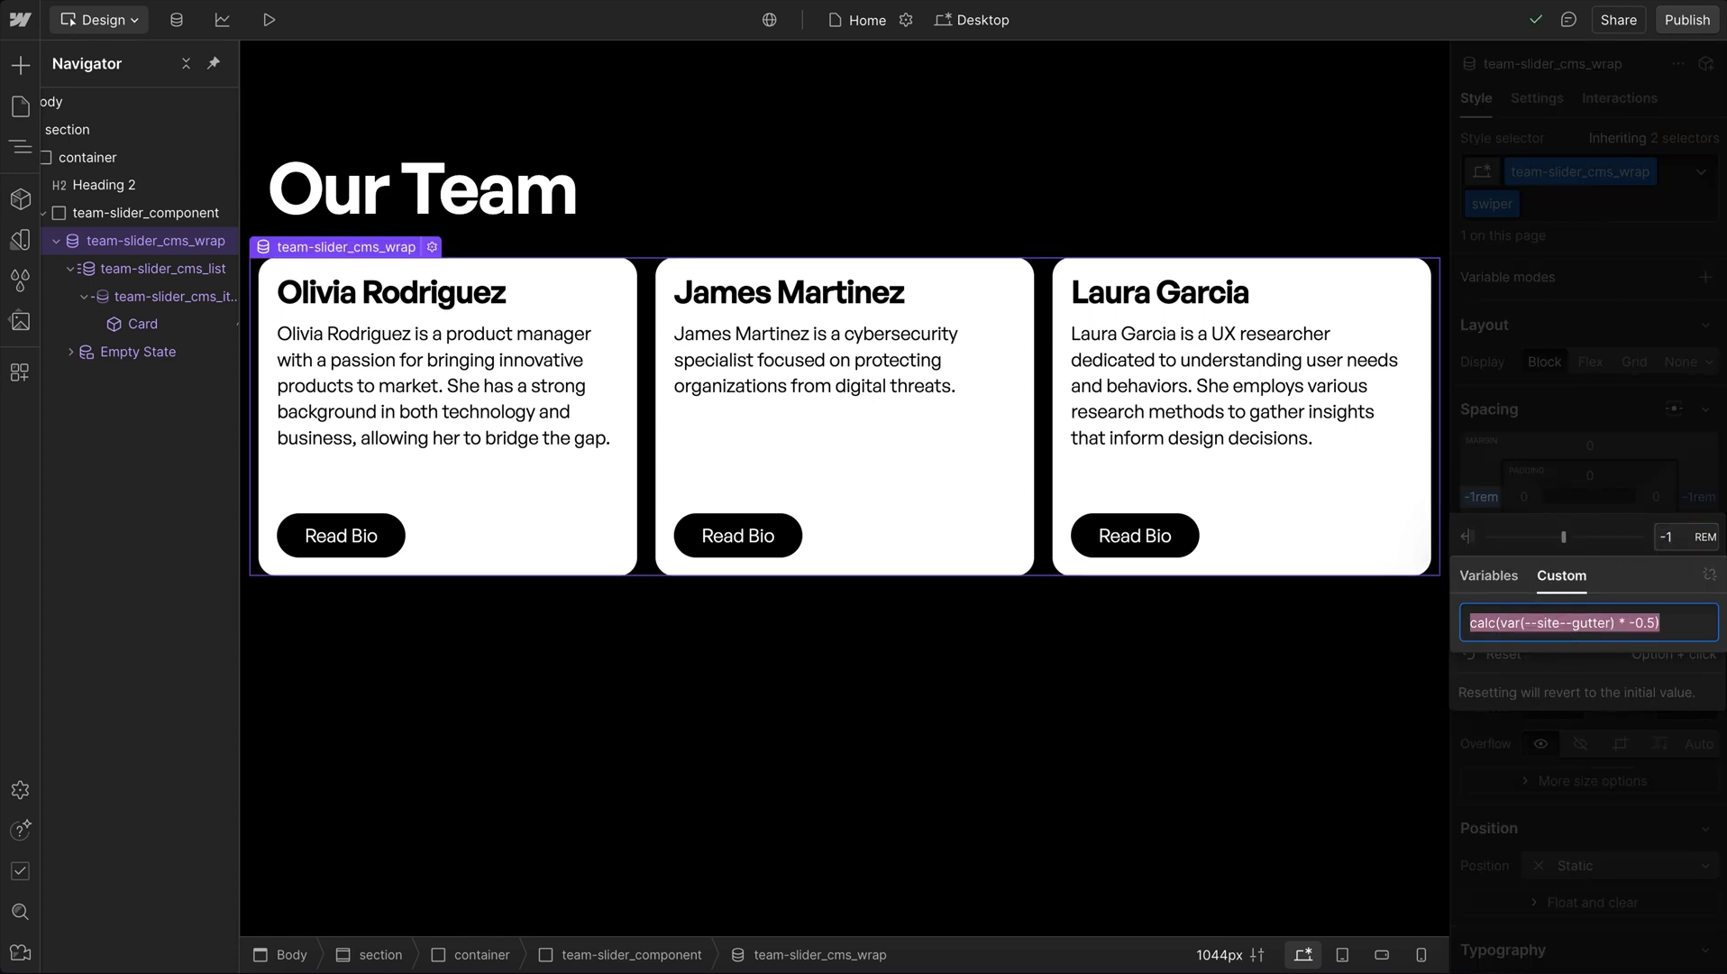
key(Return)
Step: Set the right margin of team-slider_cms_wrap to calc(var(--site--gutter) * -0.5)
click(1708, 475)
click(1699, 496)
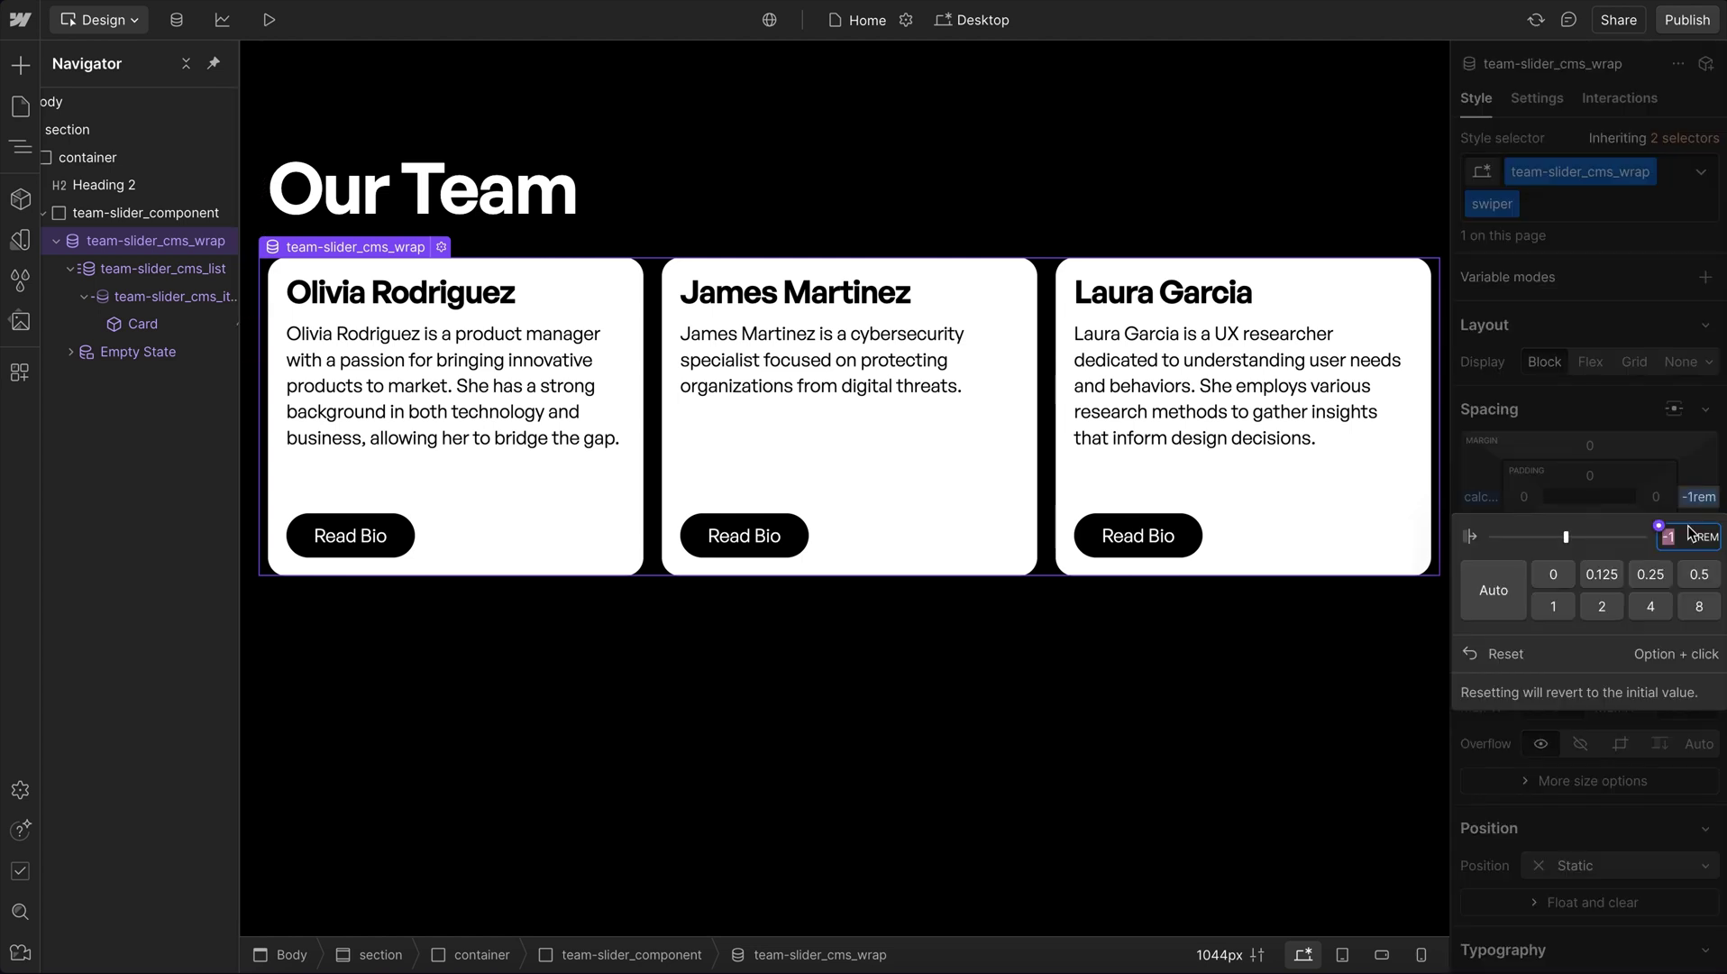
click(1668, 536)
click(1561, 575)
key(super+v)
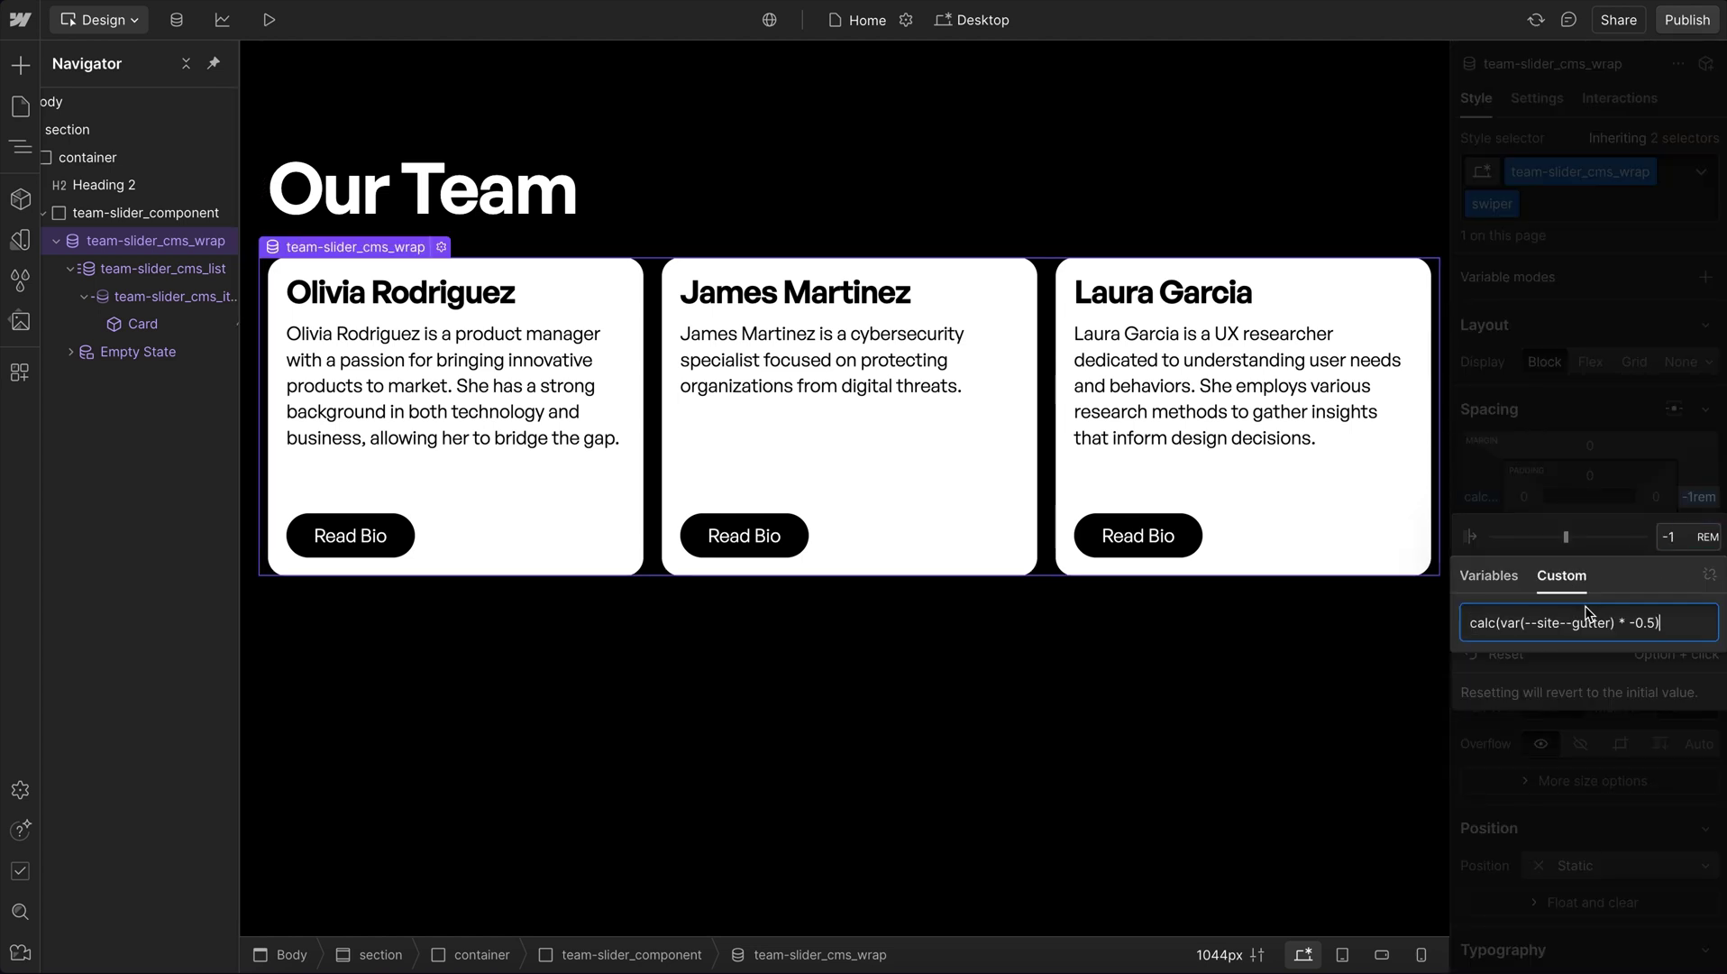
key(Return)
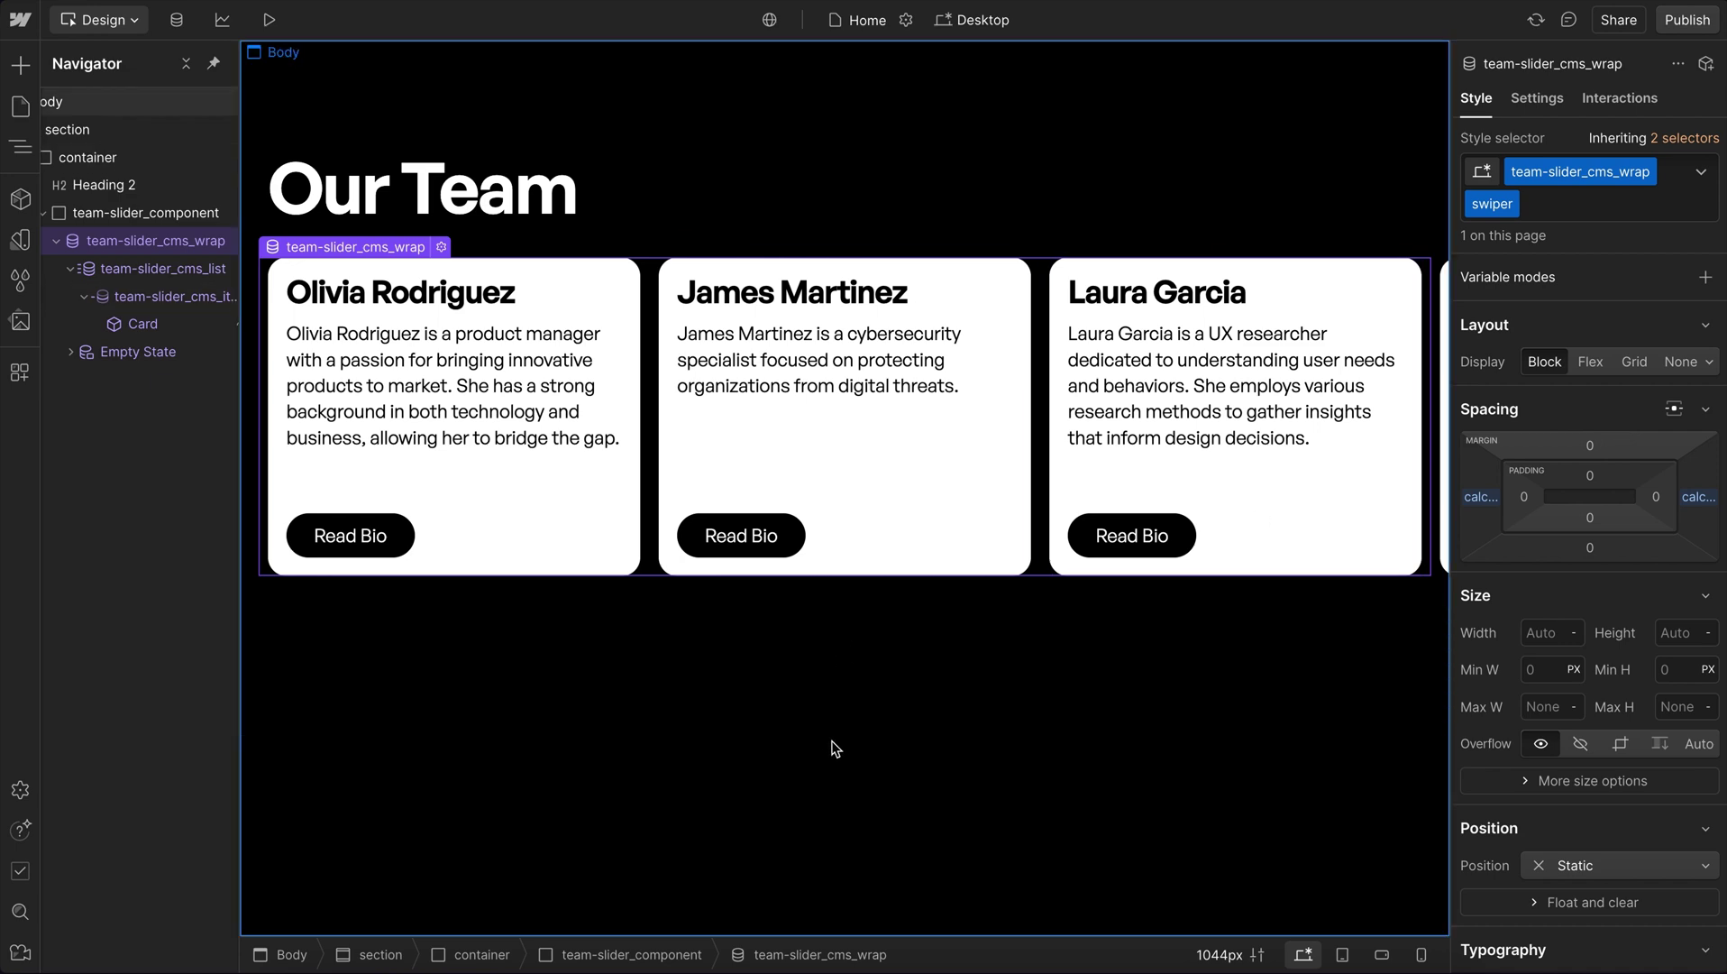
Step: Preview the page to compare the card heights, and inspect the alignment settings of team-slider_cms_list in the designer
click(282, 25)
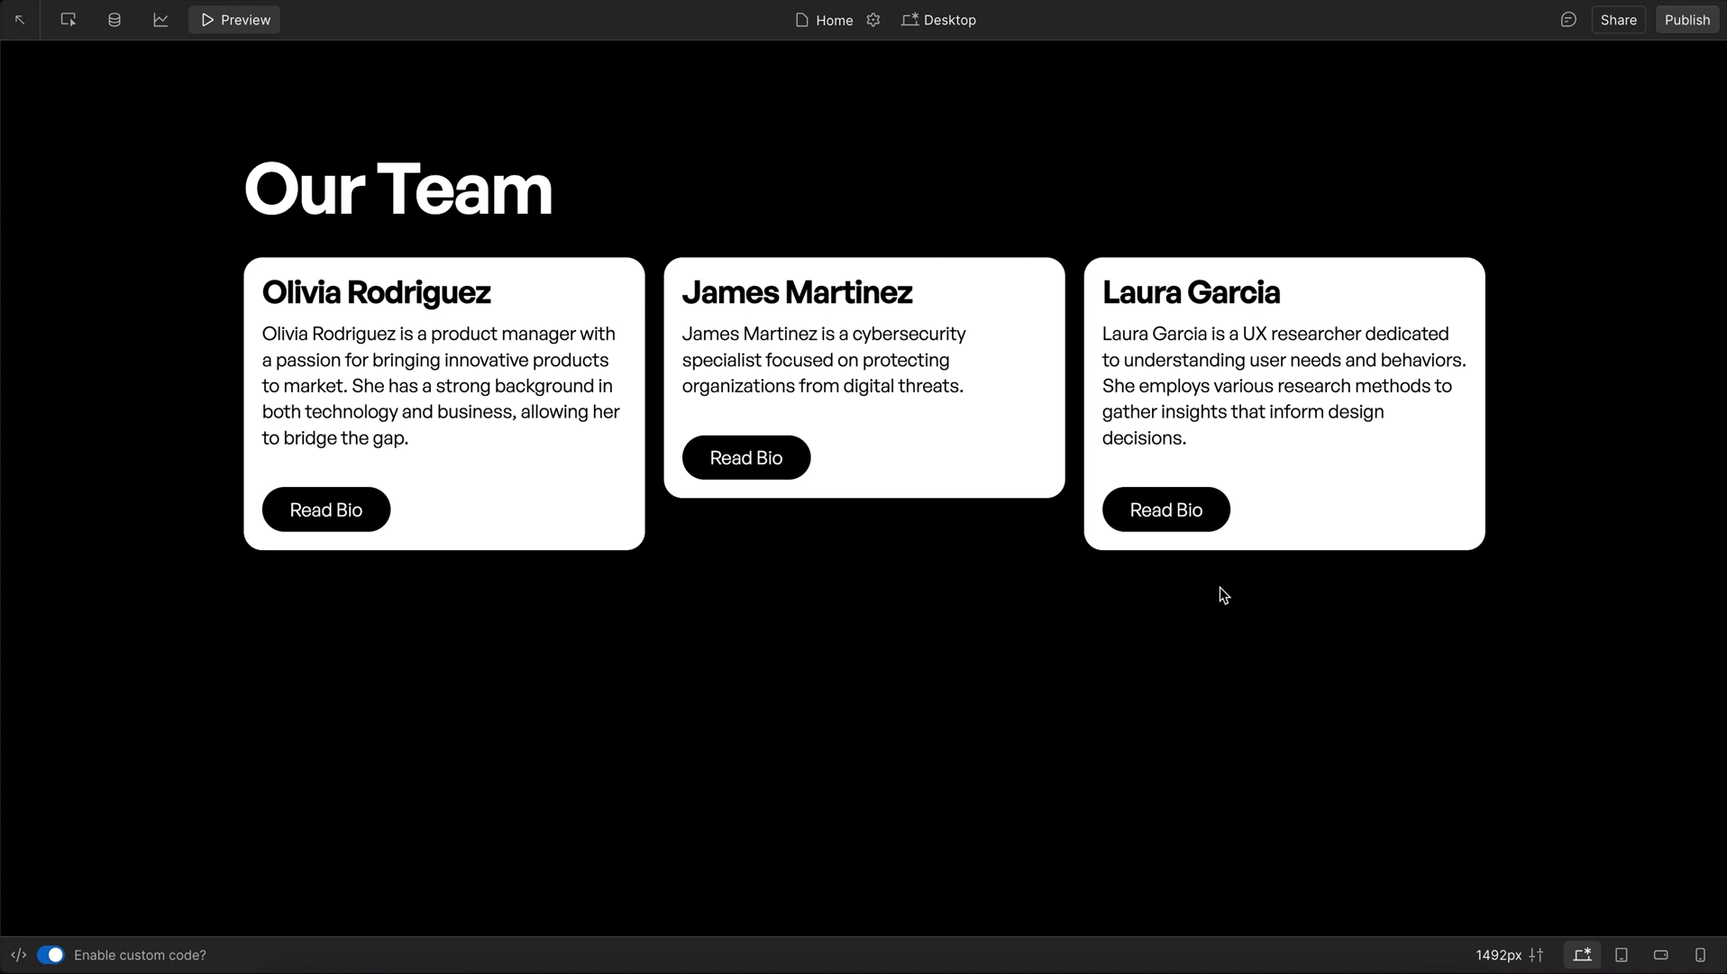
click(240, 22)
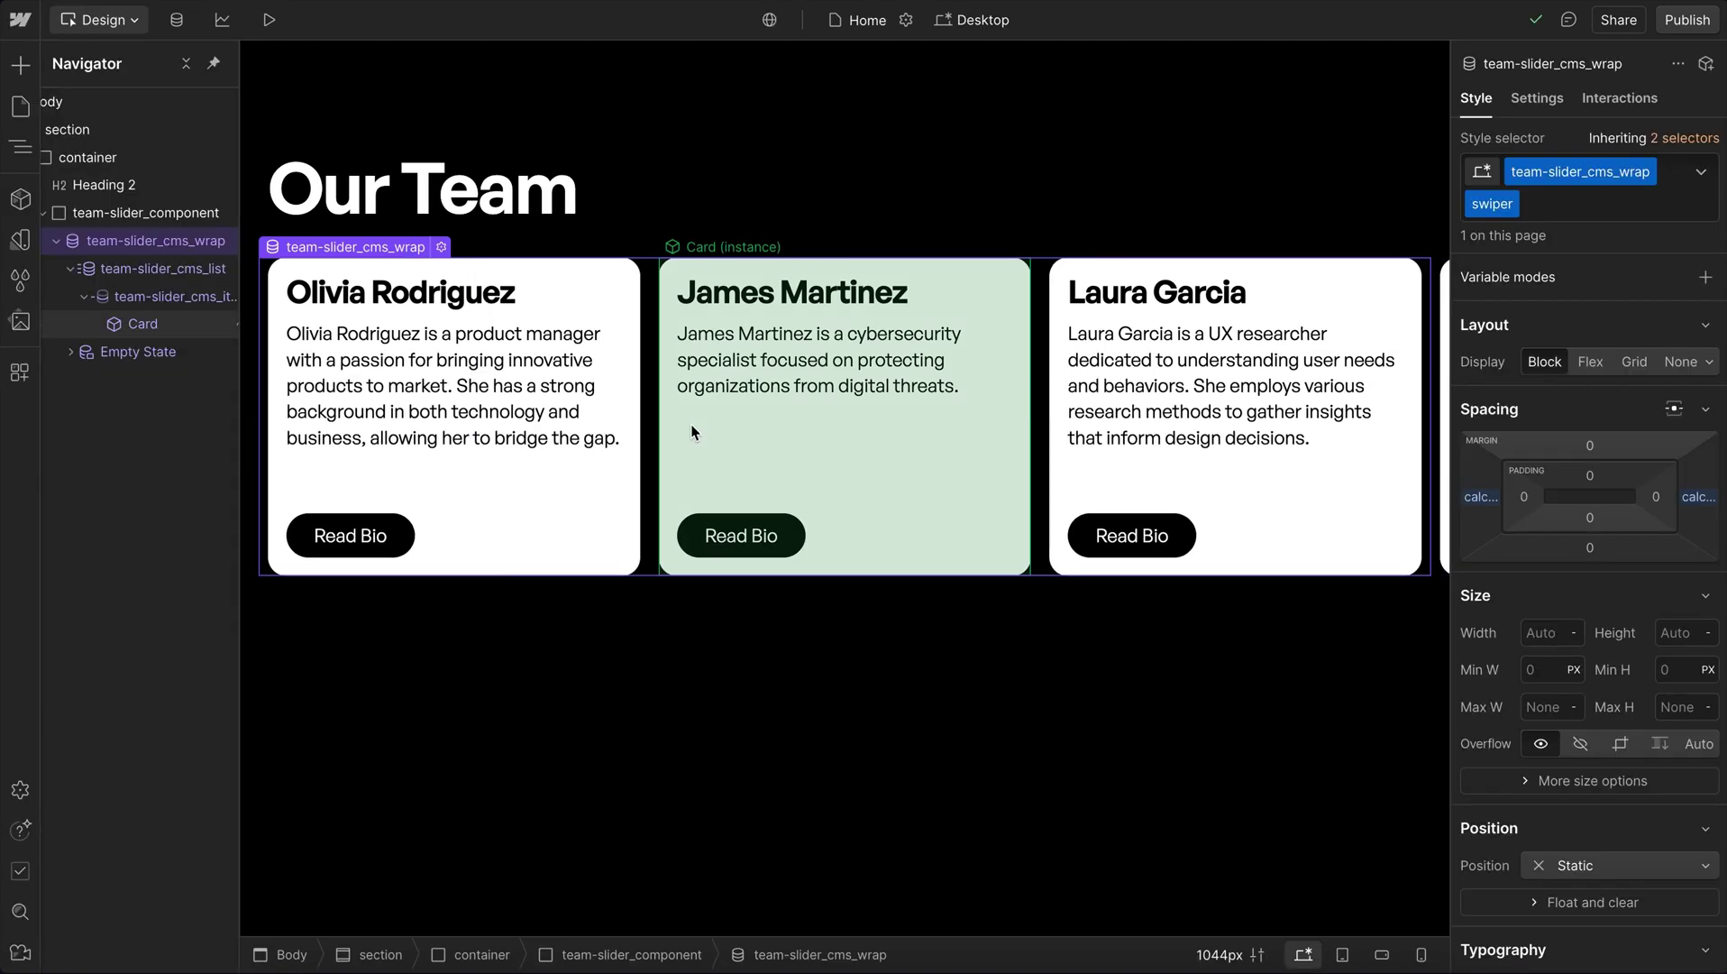
click(657, 377)
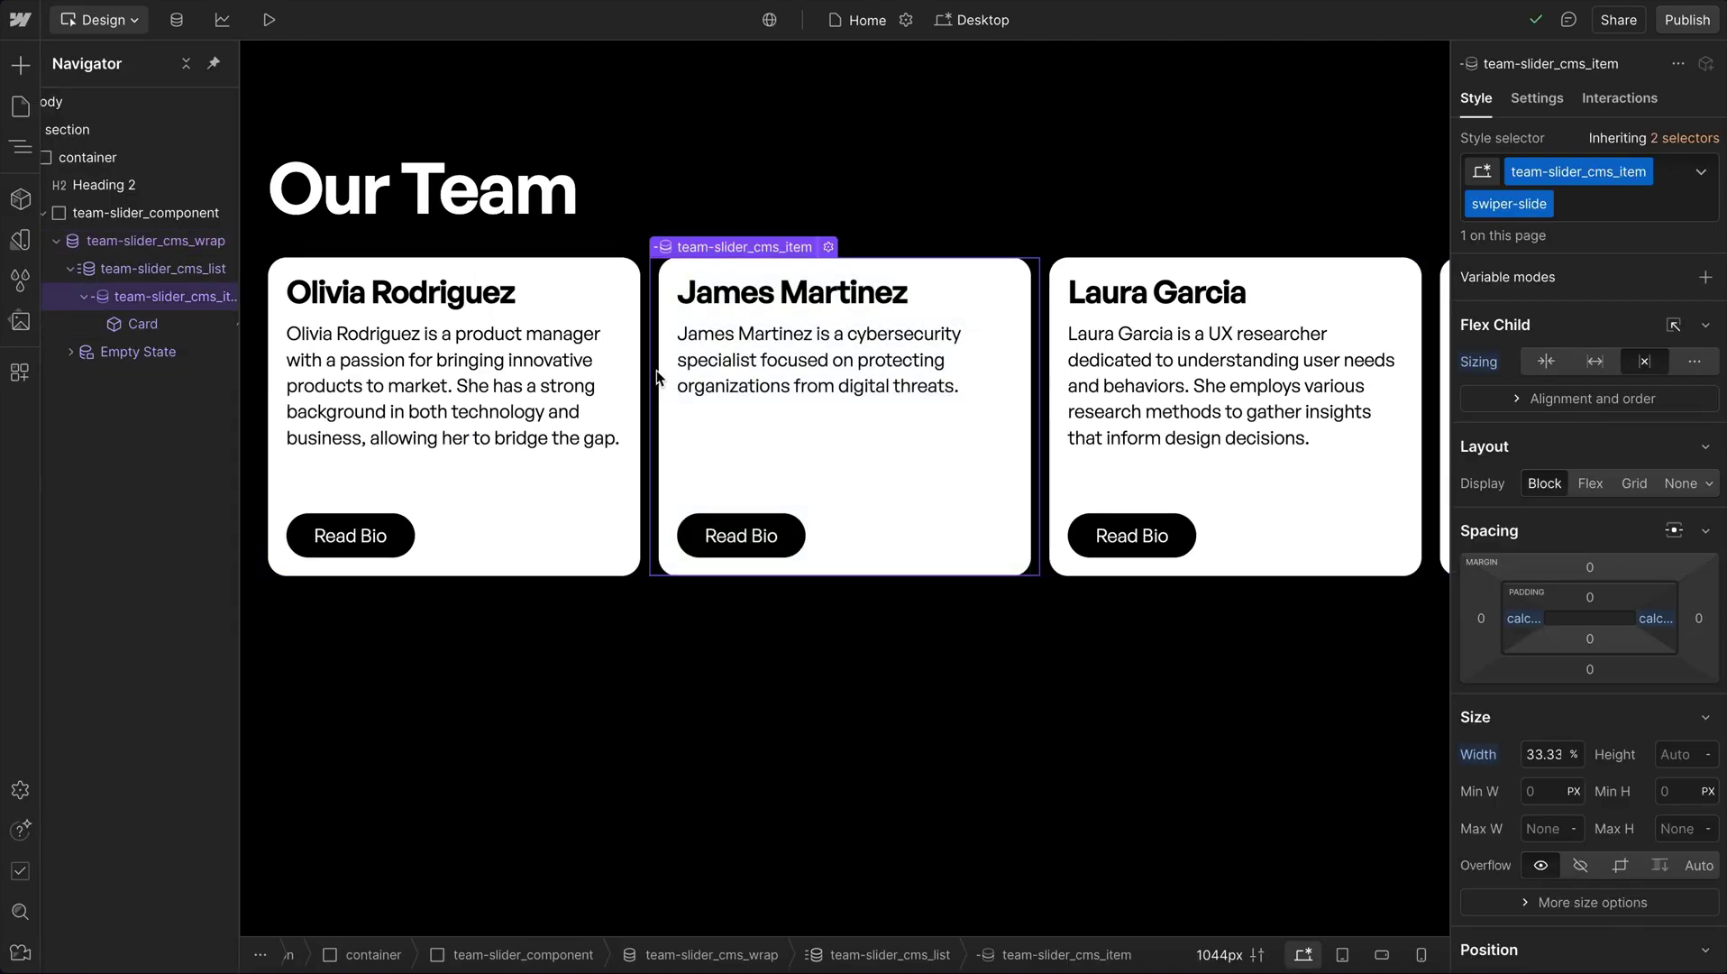
click(651, 377)
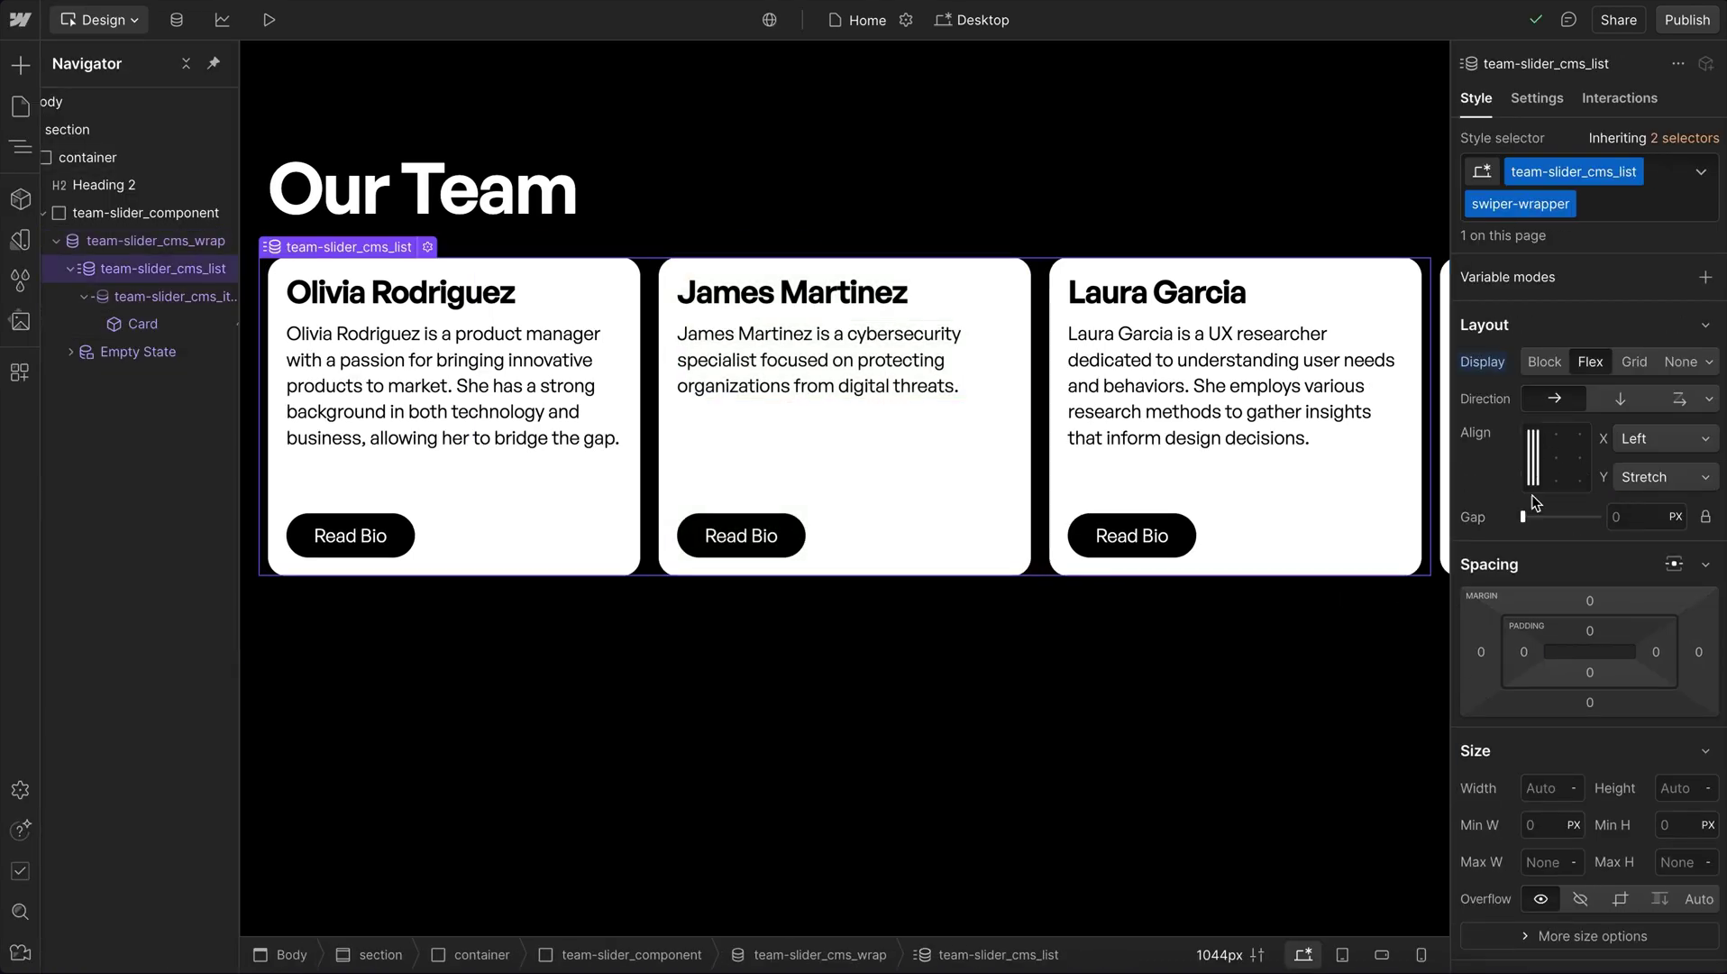
Step: Try a height of 100% on team-slider_cms_item and reset the height
click(194, 305)
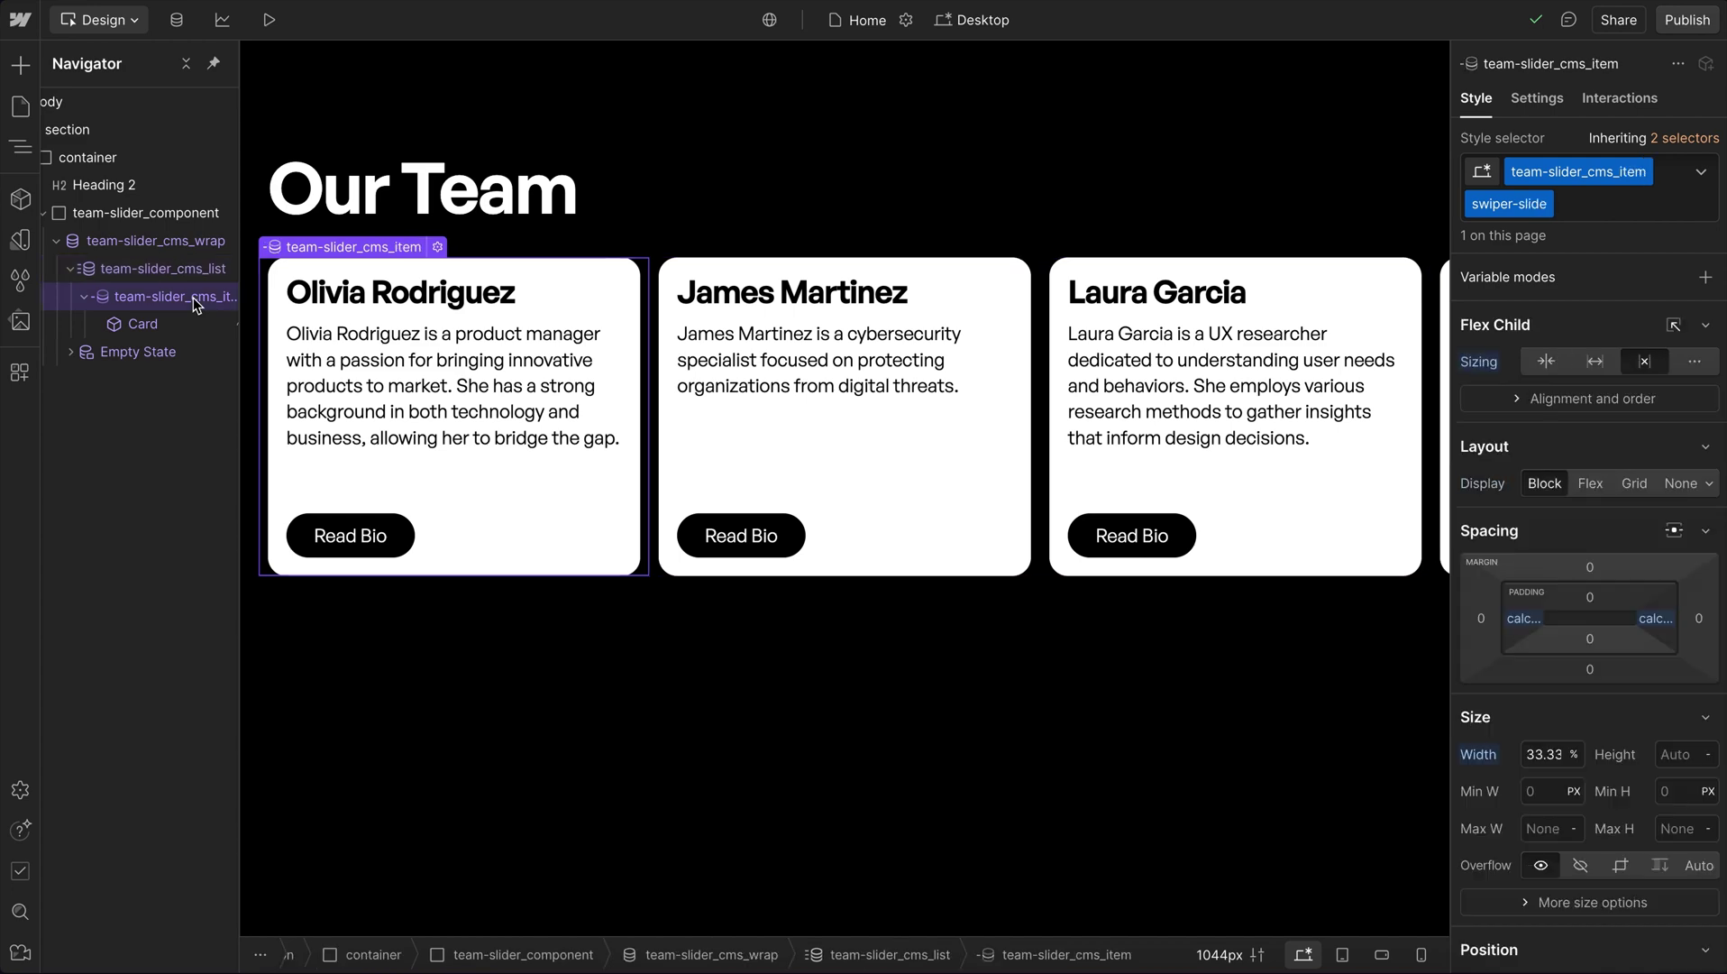
click(1677, 753)
text(100%)
key(Return)
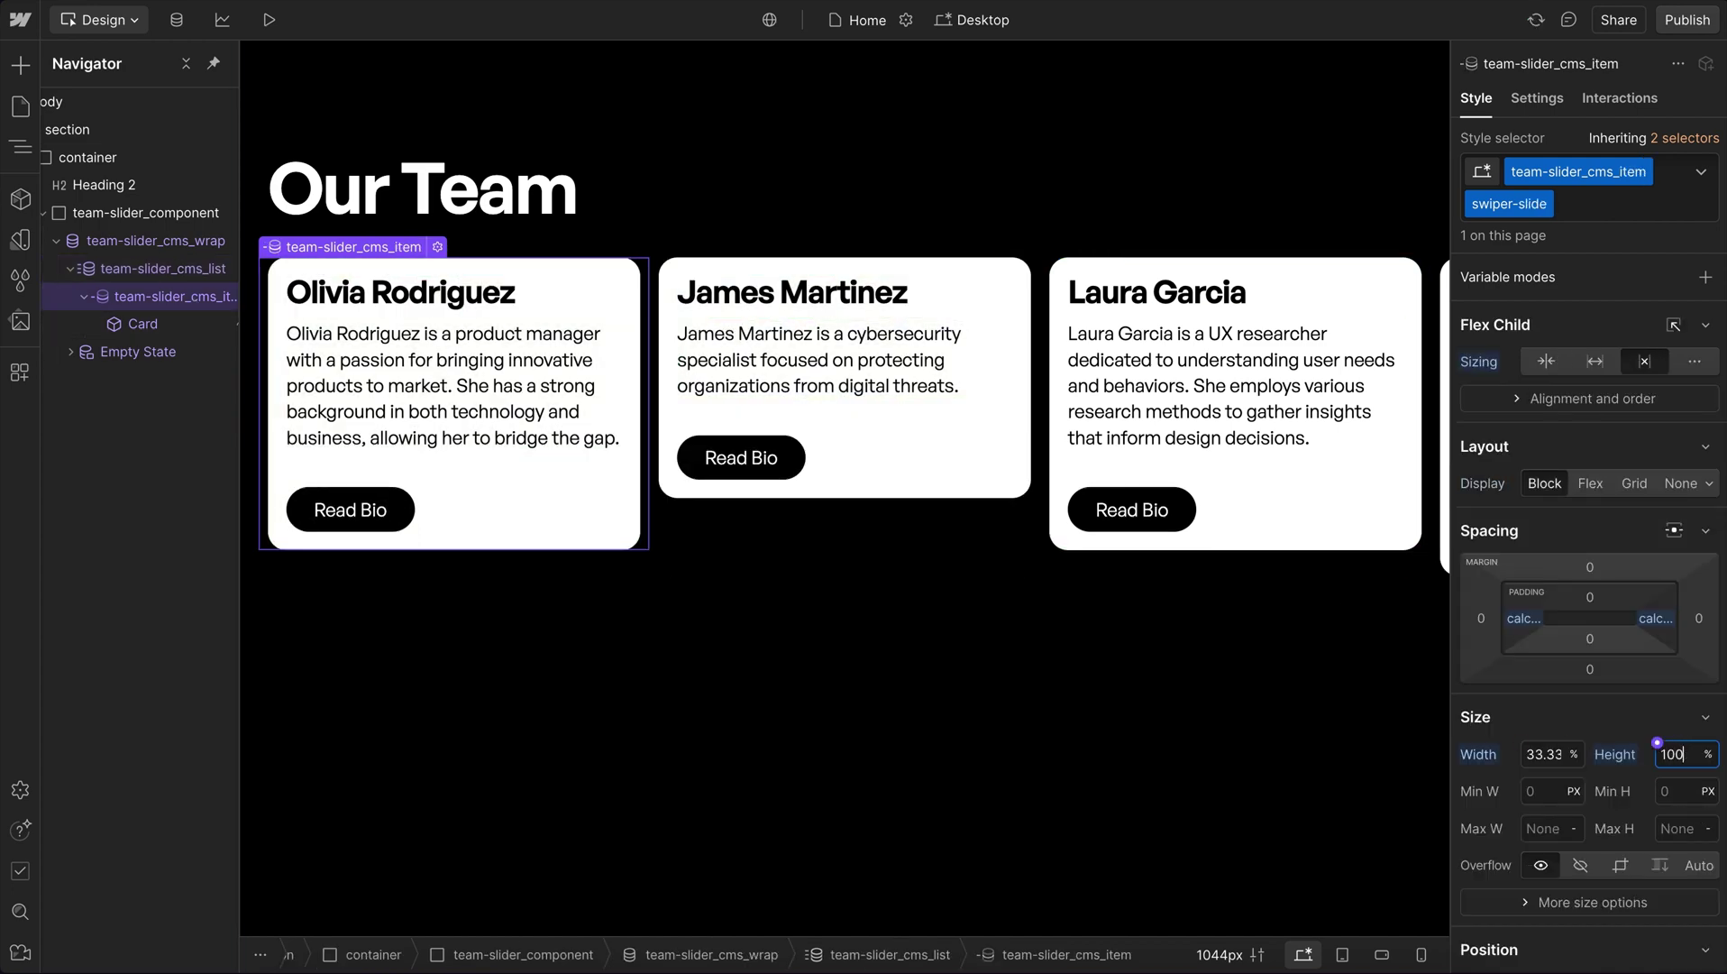
alt+click(1609, 756)
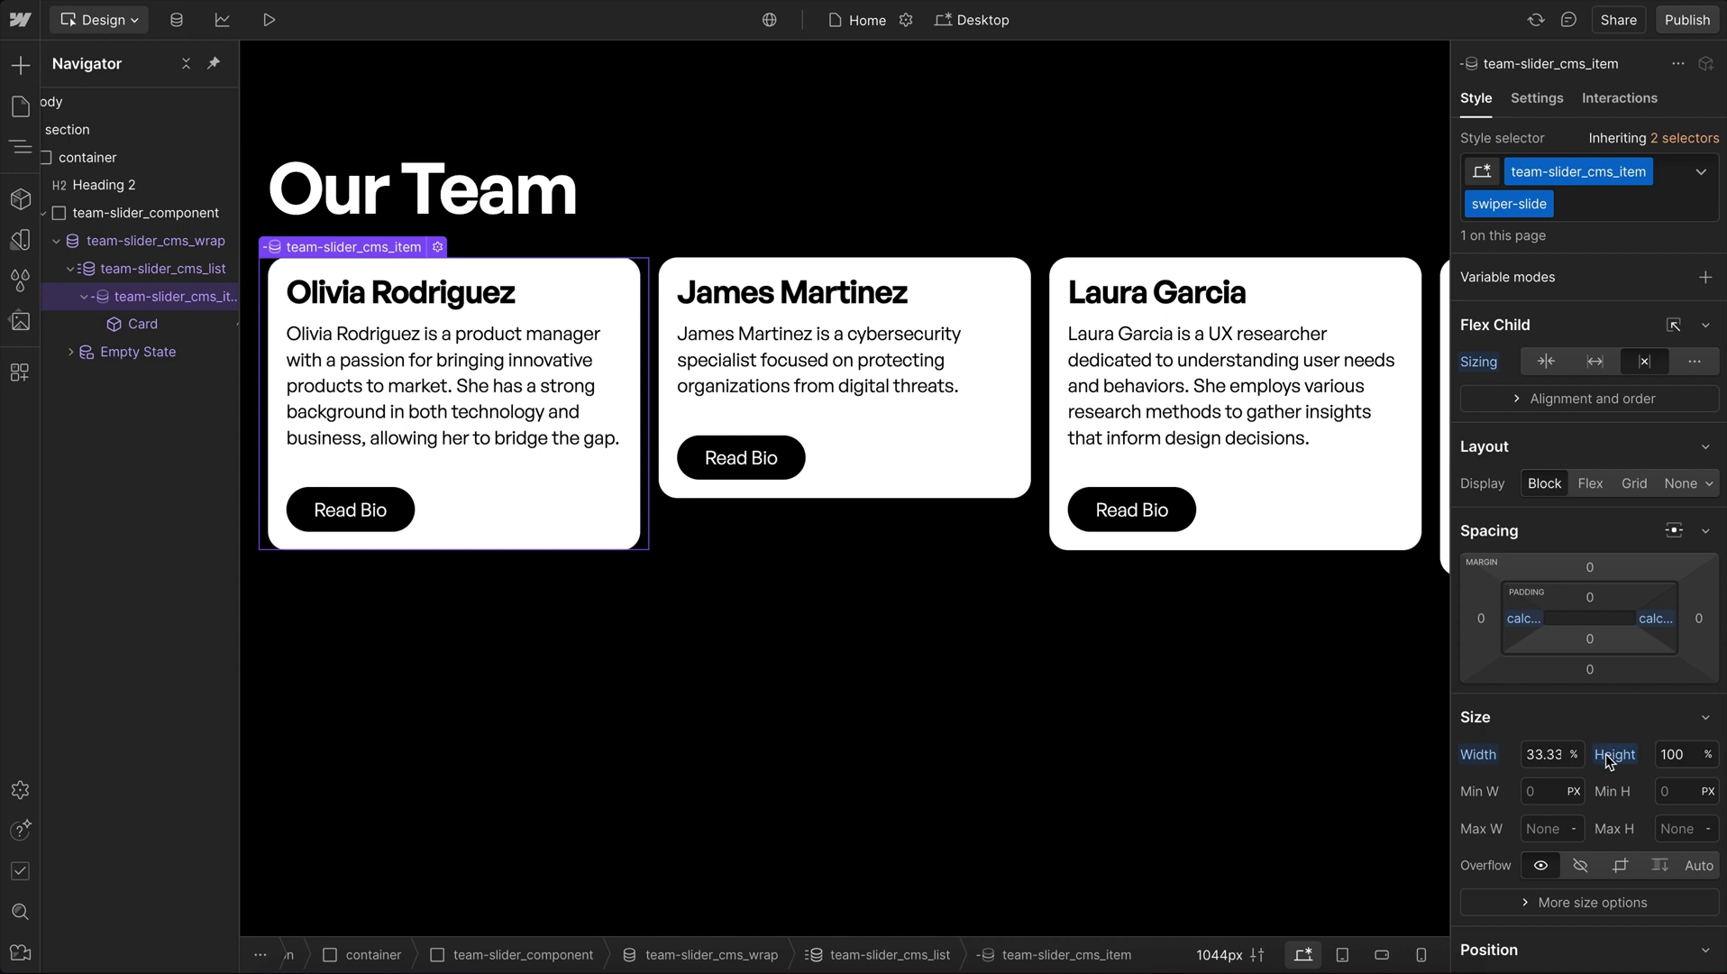
Step: Set the height to Auto on the inherited base class team-slider_cms_item, without the swiper-slide combo class
click(1686, 138)
click(1631, 327)
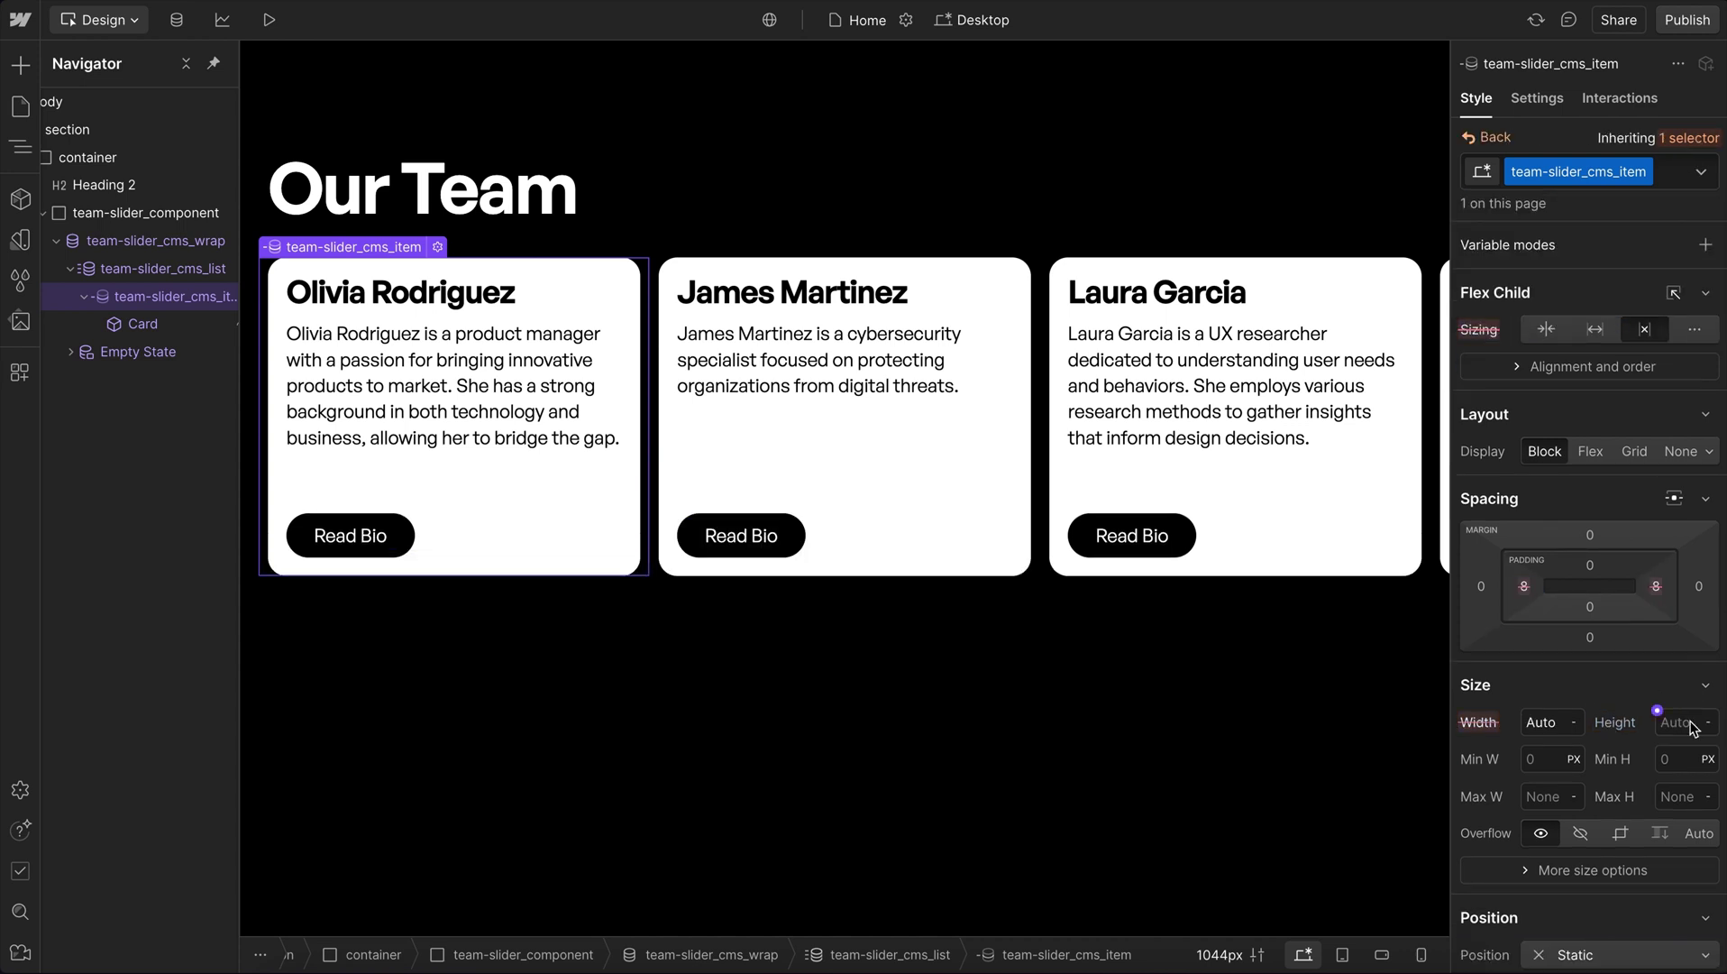
click(1684, 722)
text(auto)
key(Return)
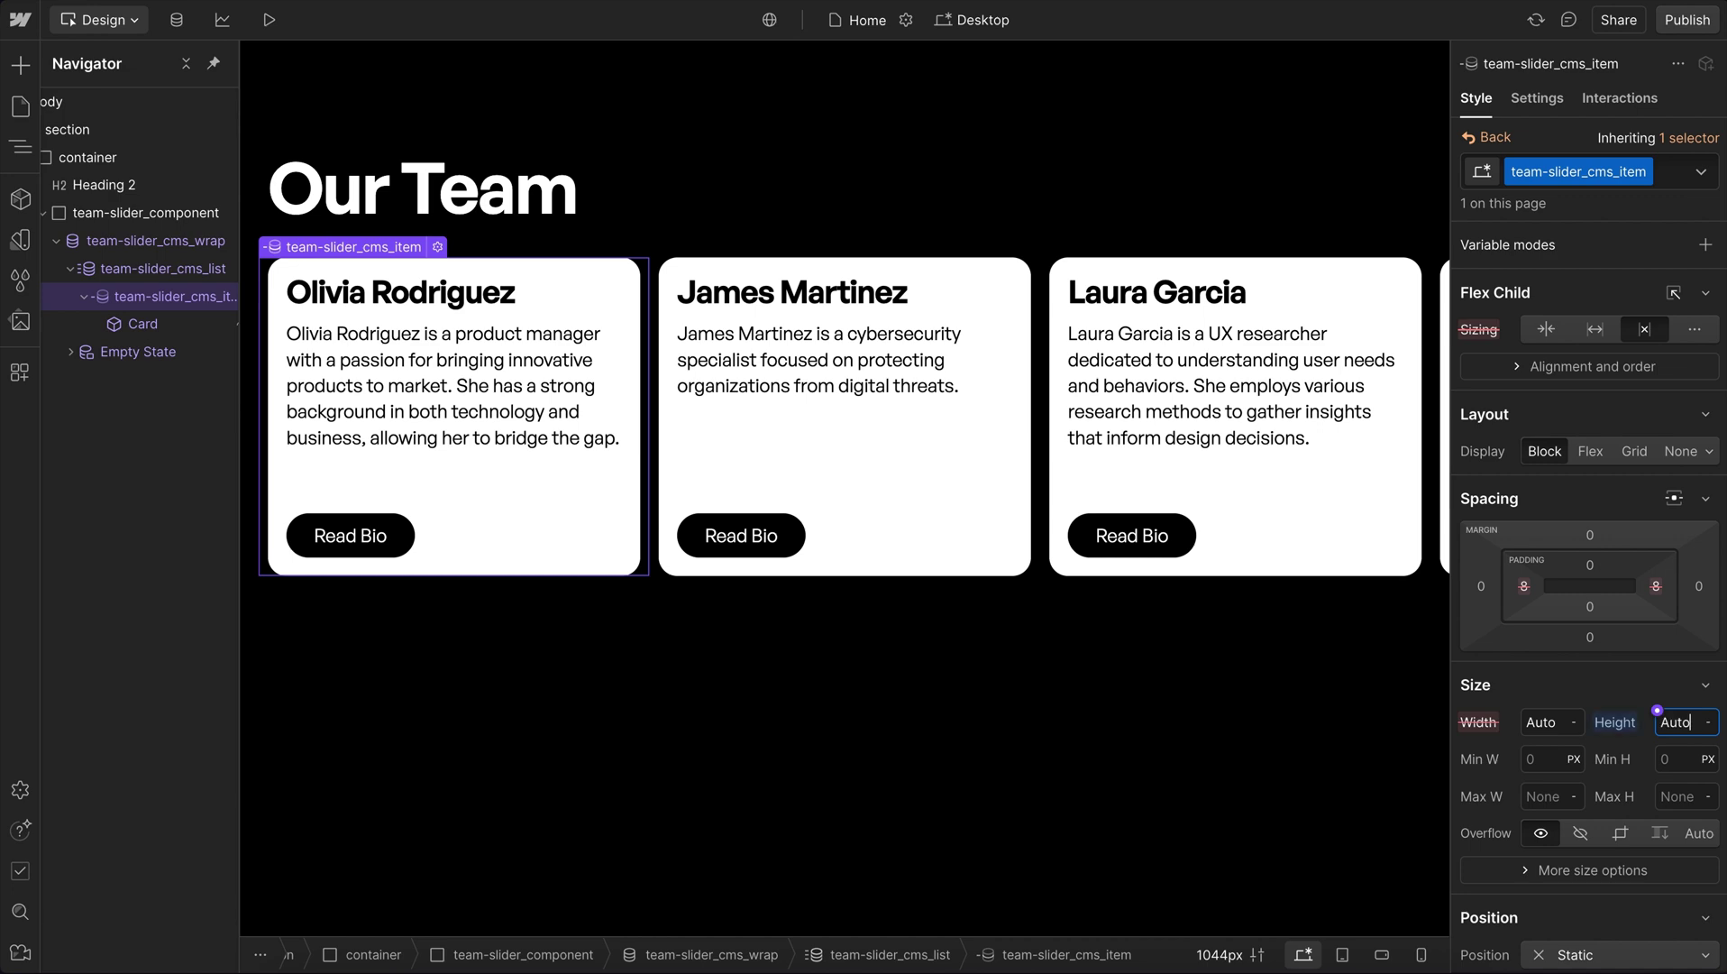
Step: Return to the swiper-slide combo class and preview the page to compare the card heights
click(1487, 137)
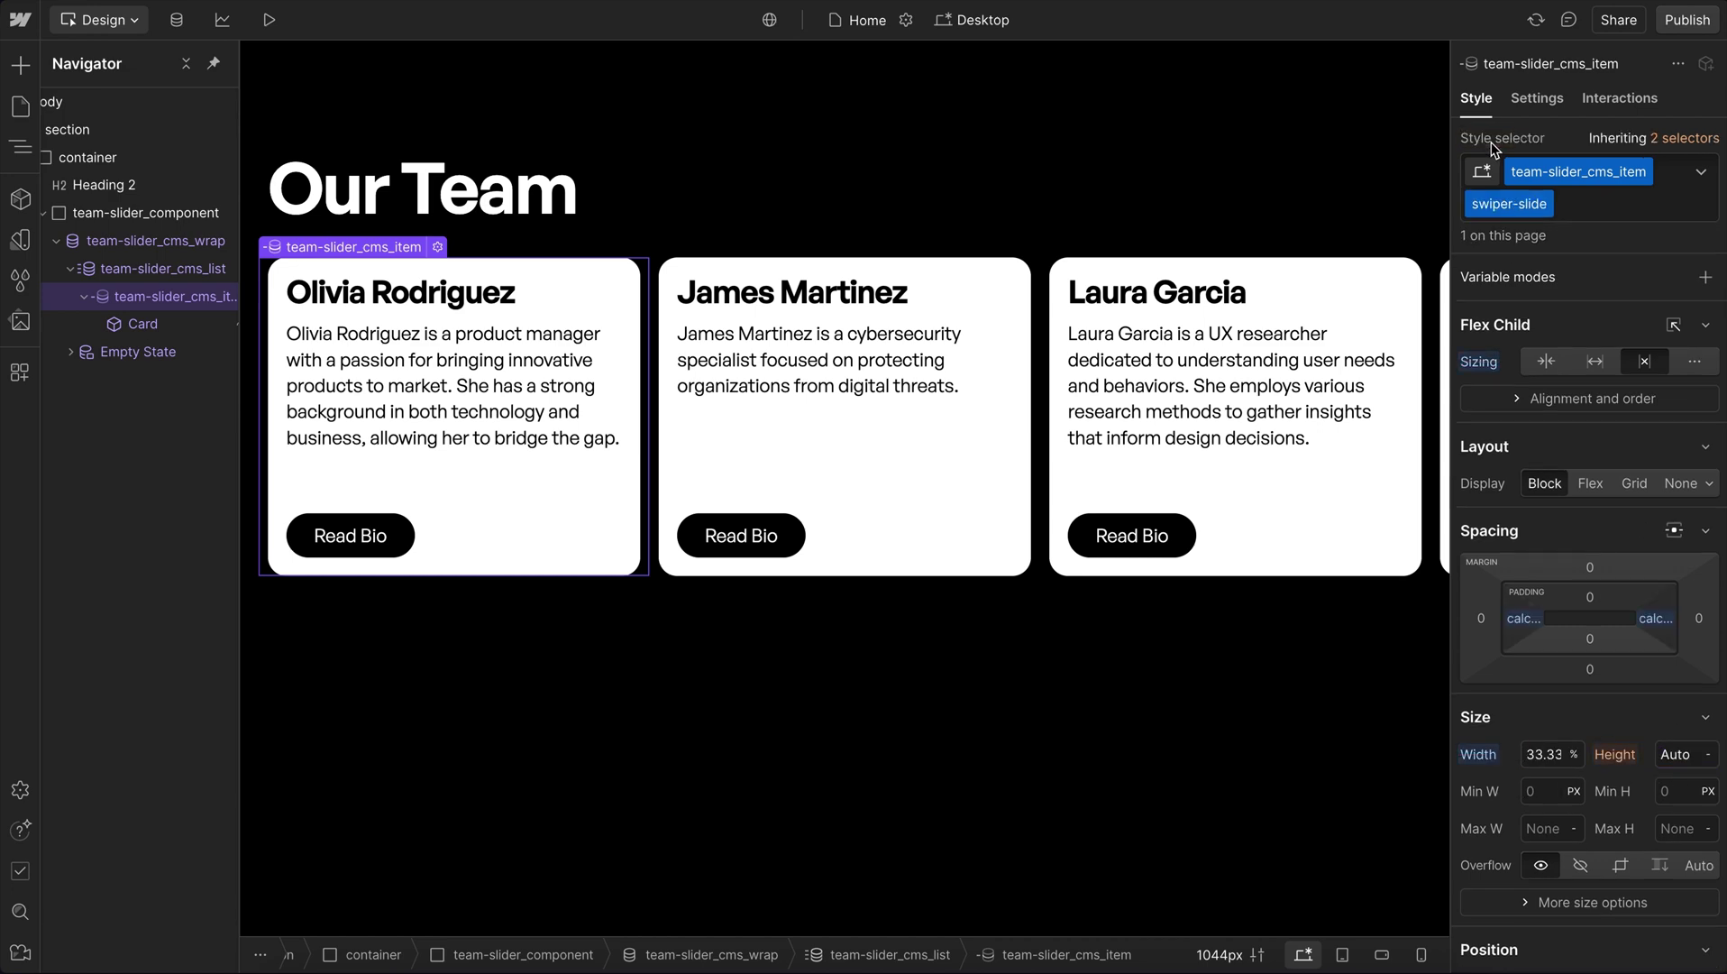
click(269, 20)
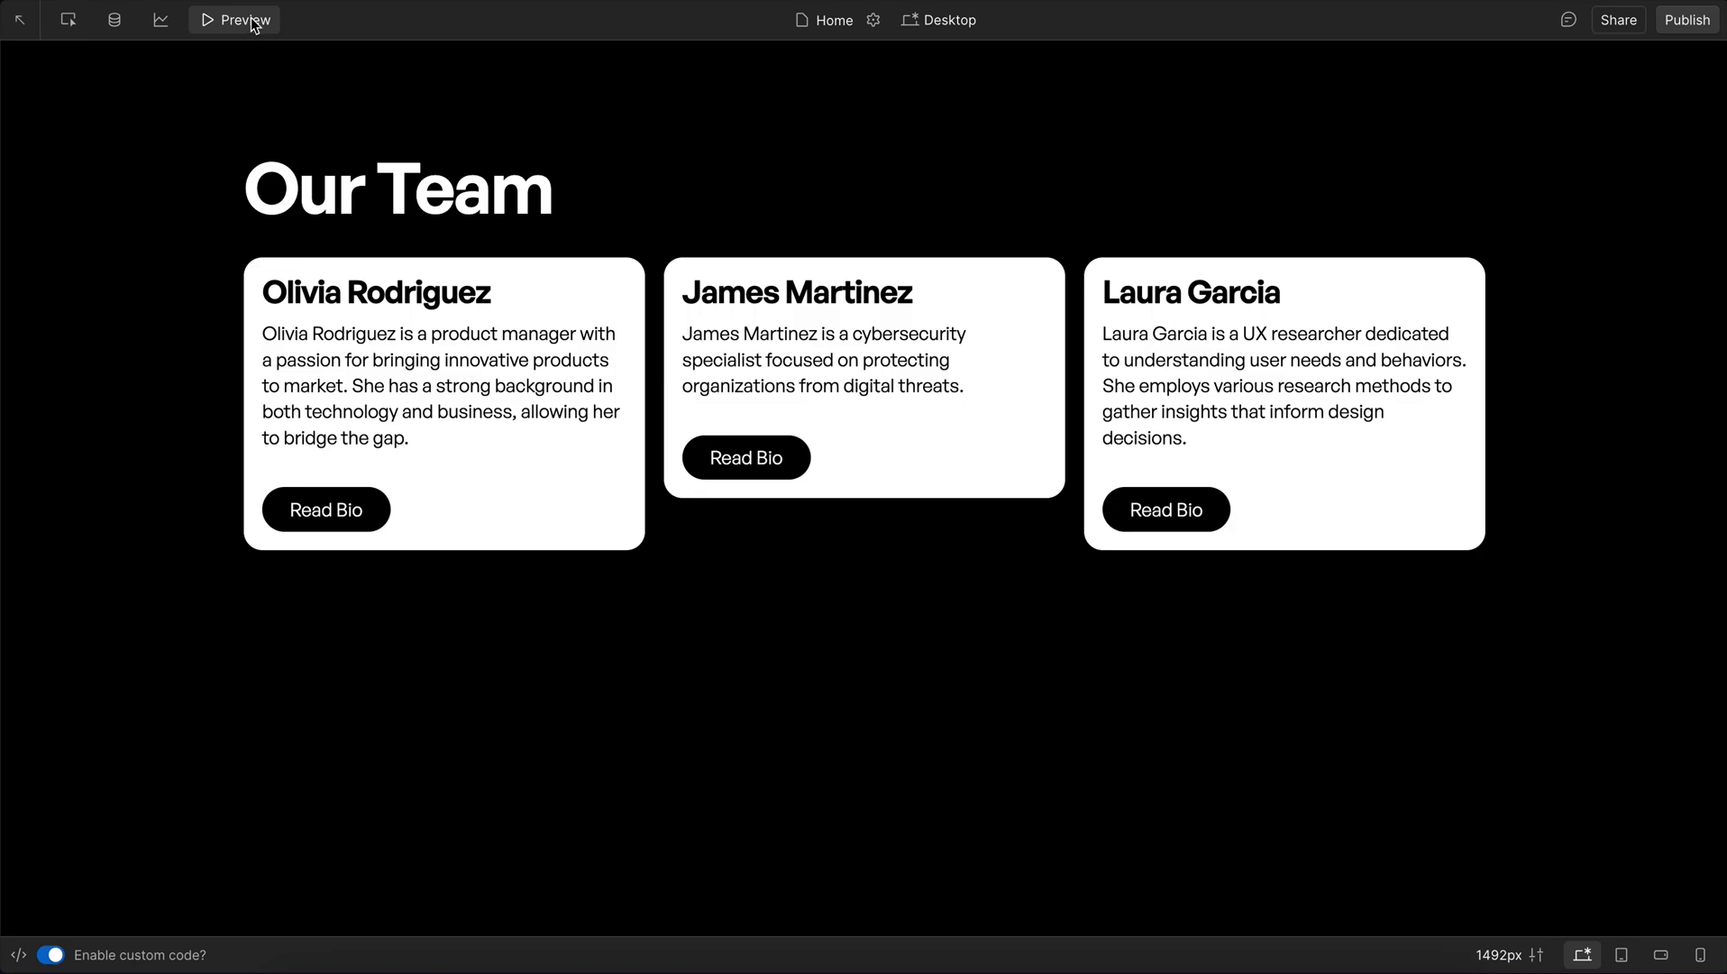
click(251, 19)
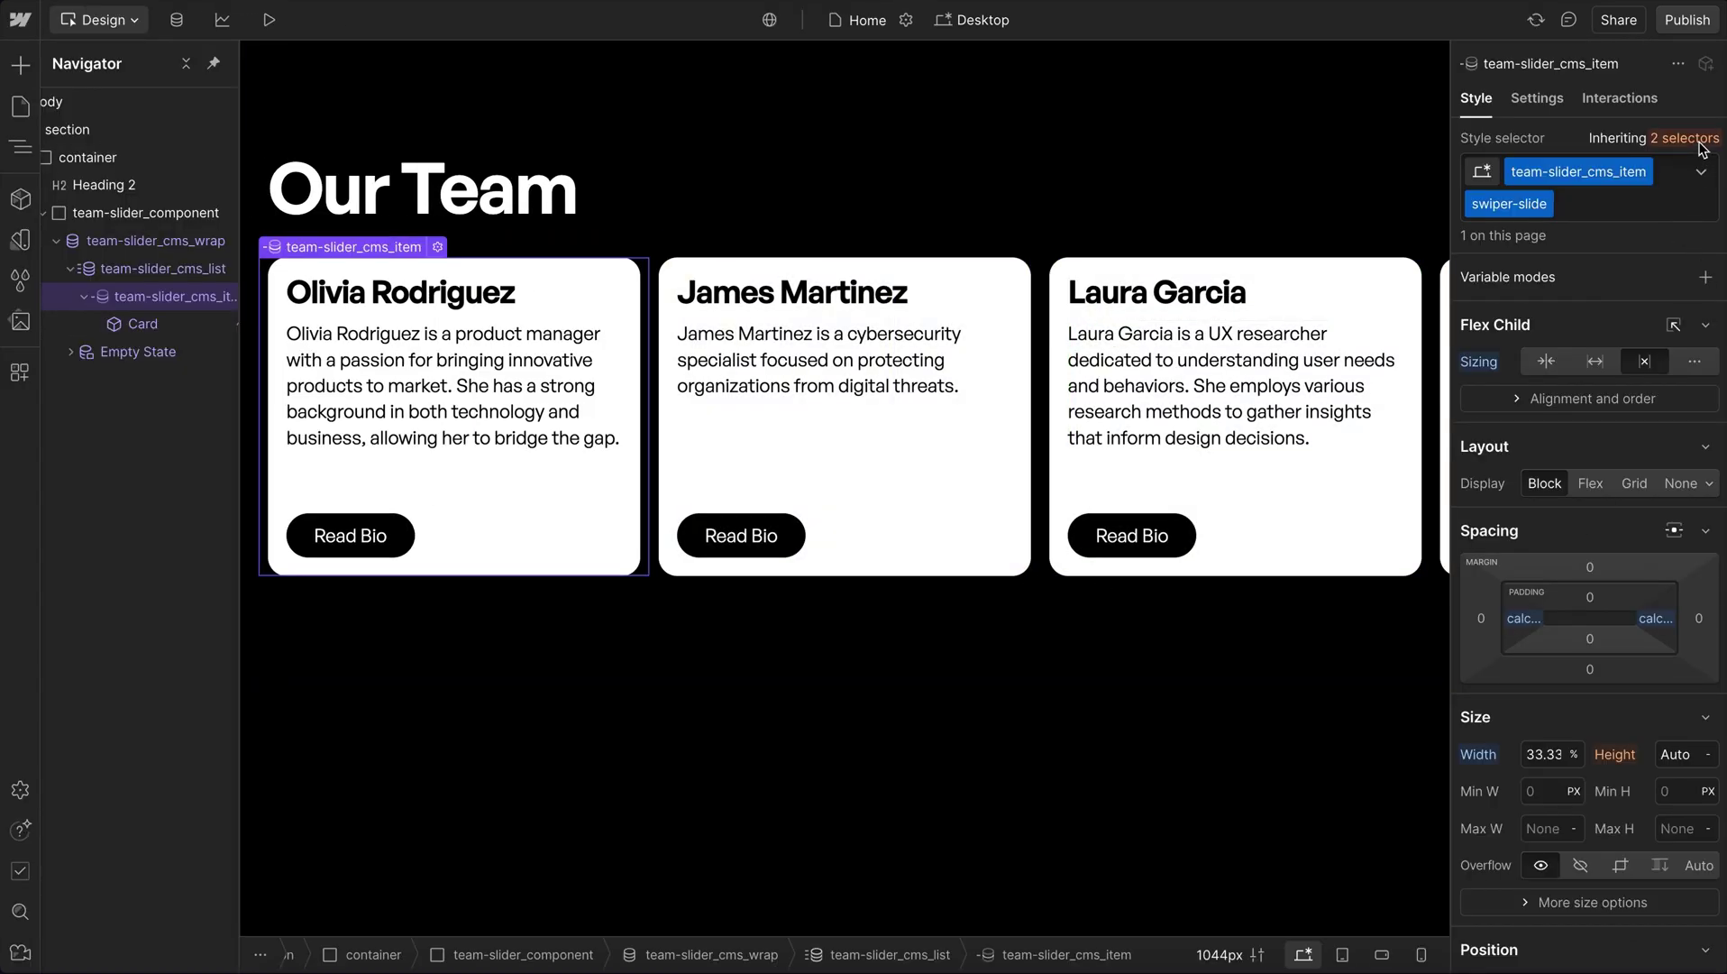
Step: Reset the height on the inherited base class team-slider_cms_item and return to the swiper-slide combo class
click(1695, 138)
click(1603, 305)
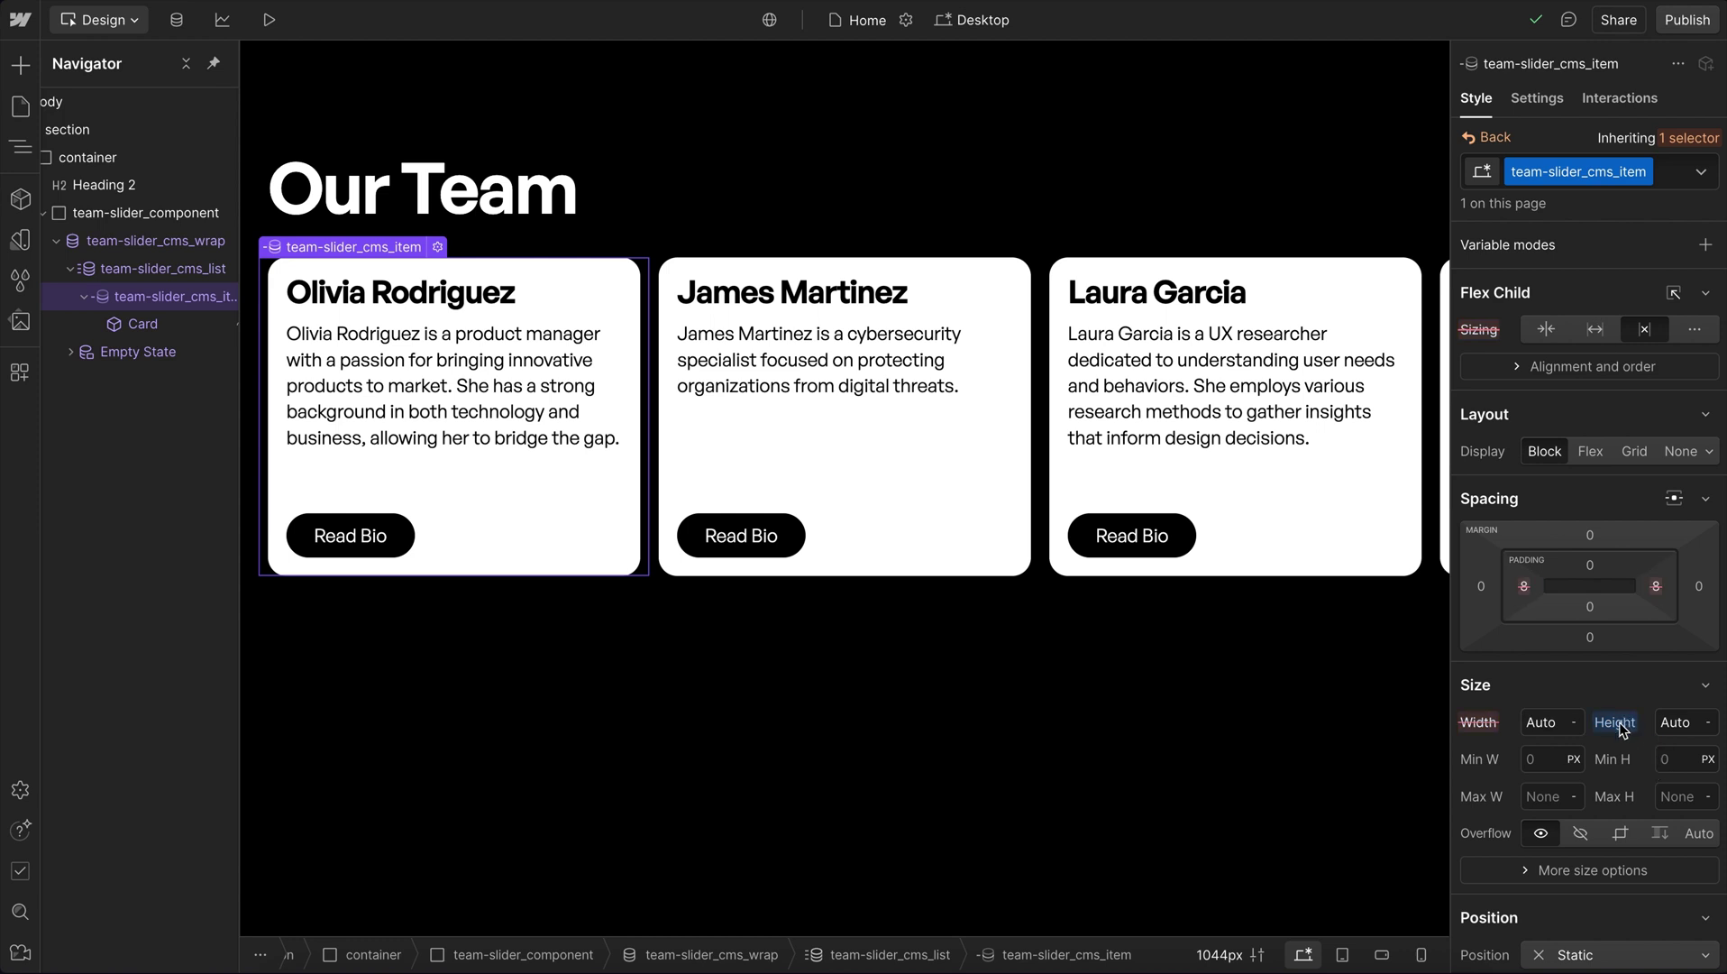
click(1488, 137)
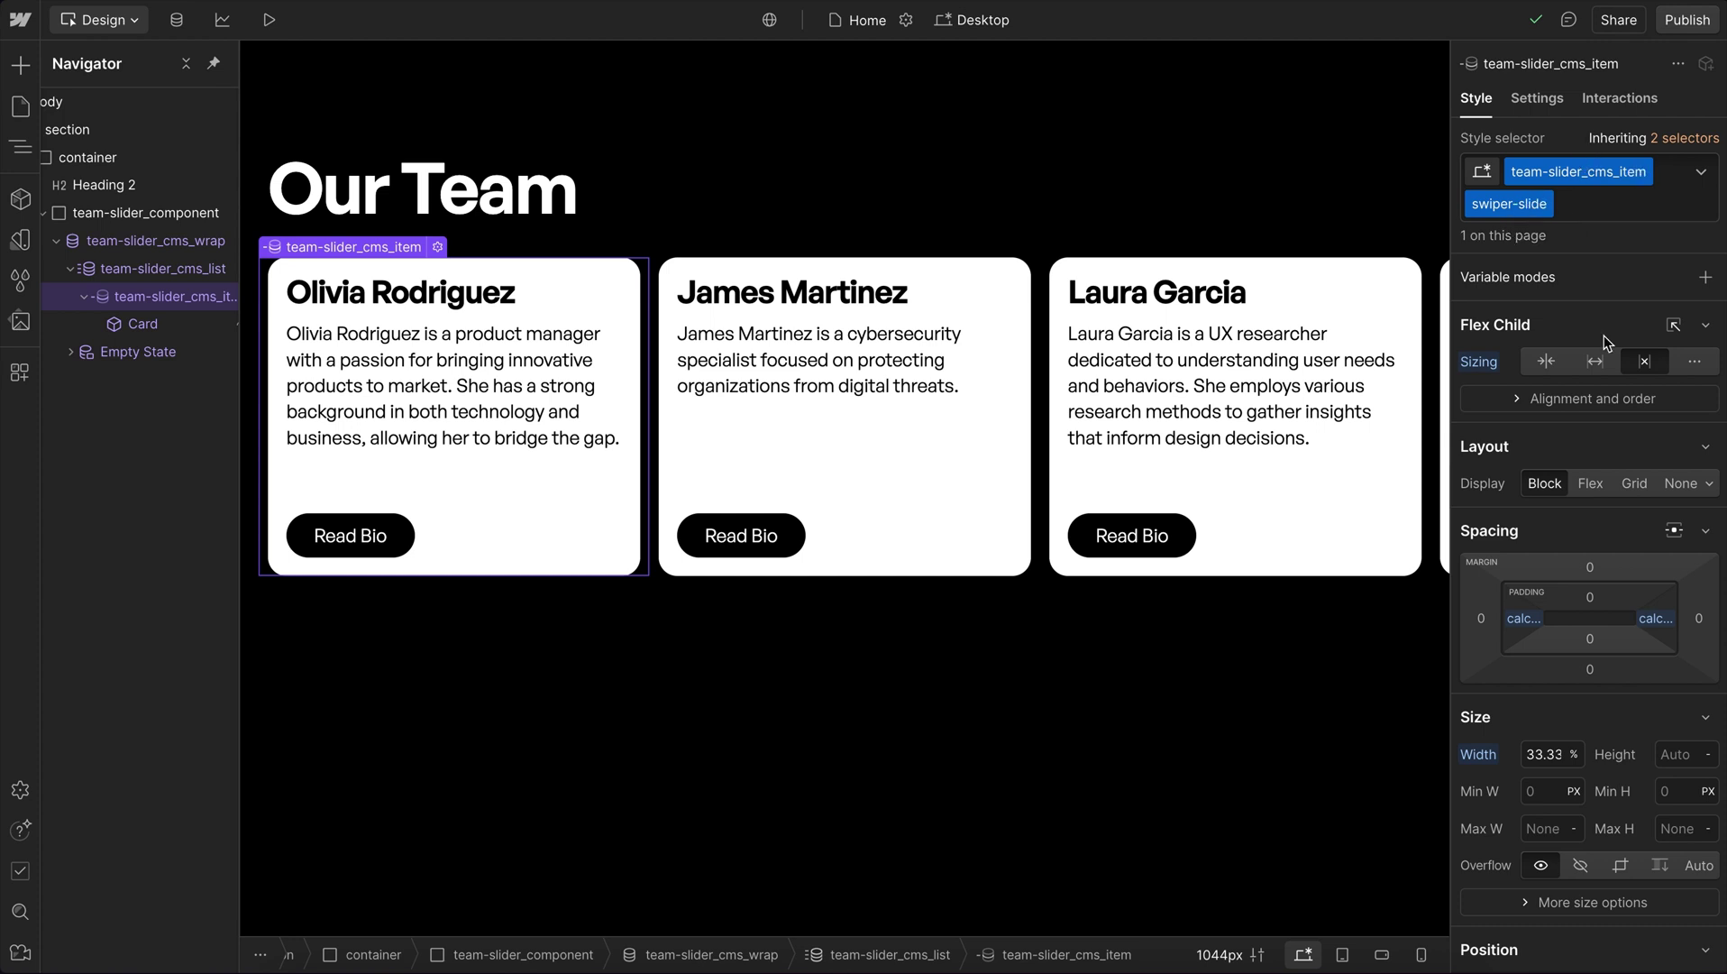
Step: Set the height of team-slider_cms_item to Auto on the swiper-slide combo class and preview the equal-height cards
click(1678, 758)
key(Return)
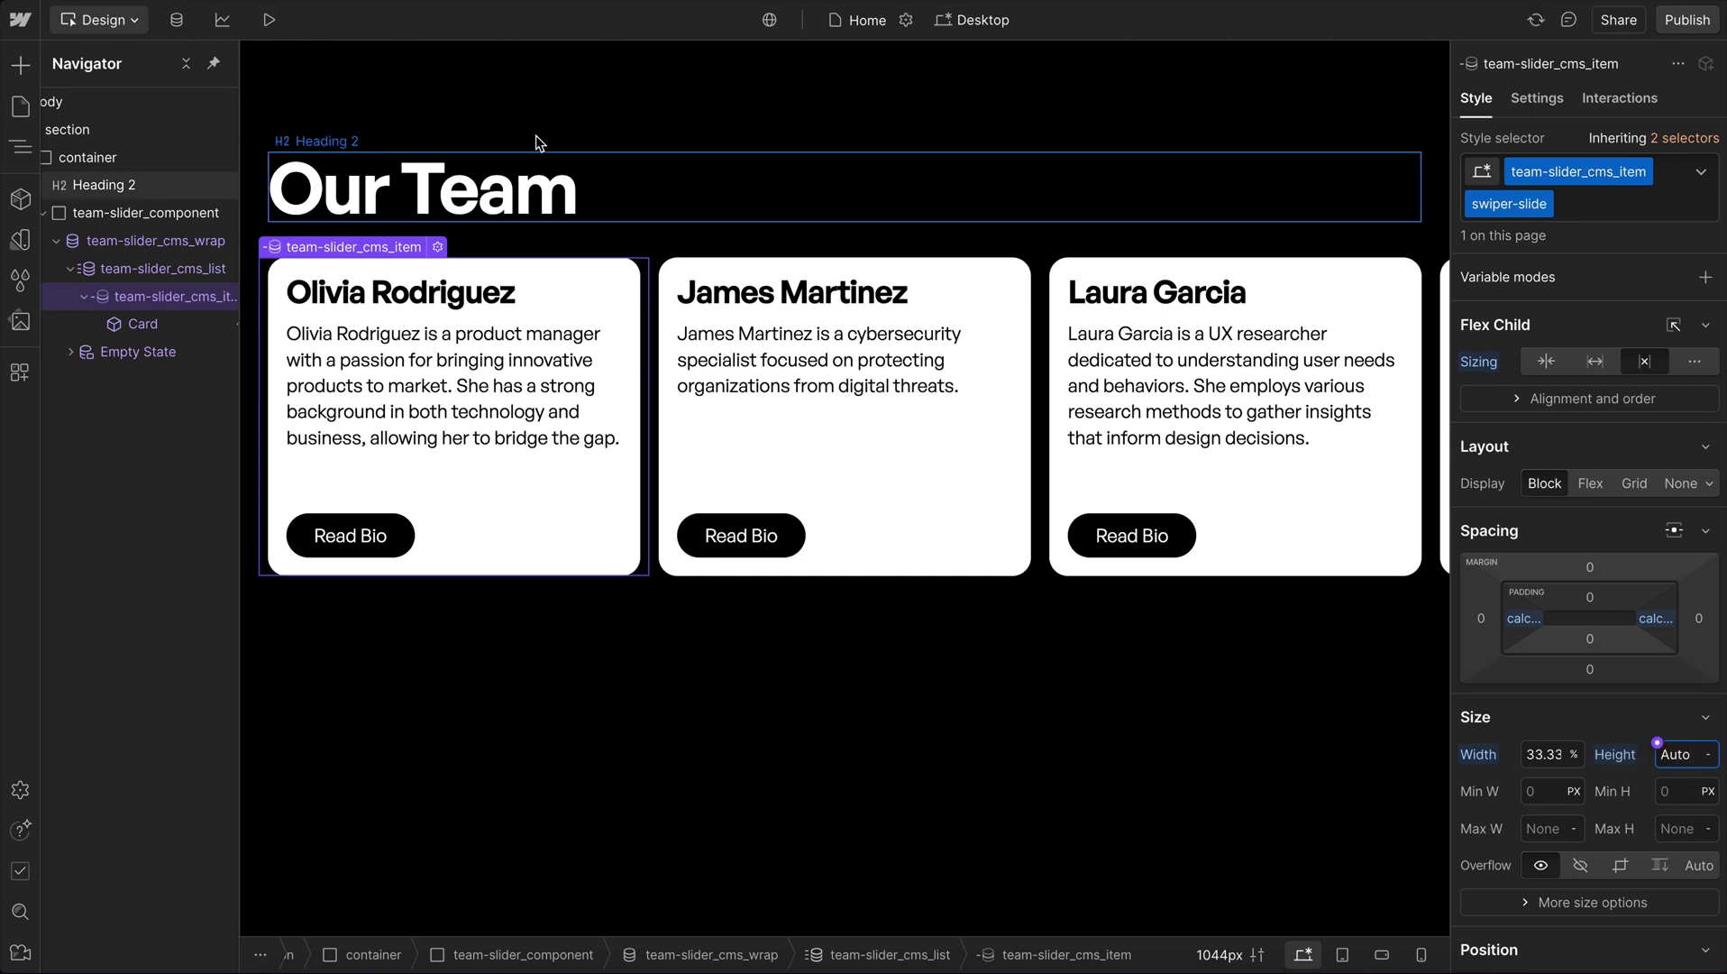
click(283, 22)
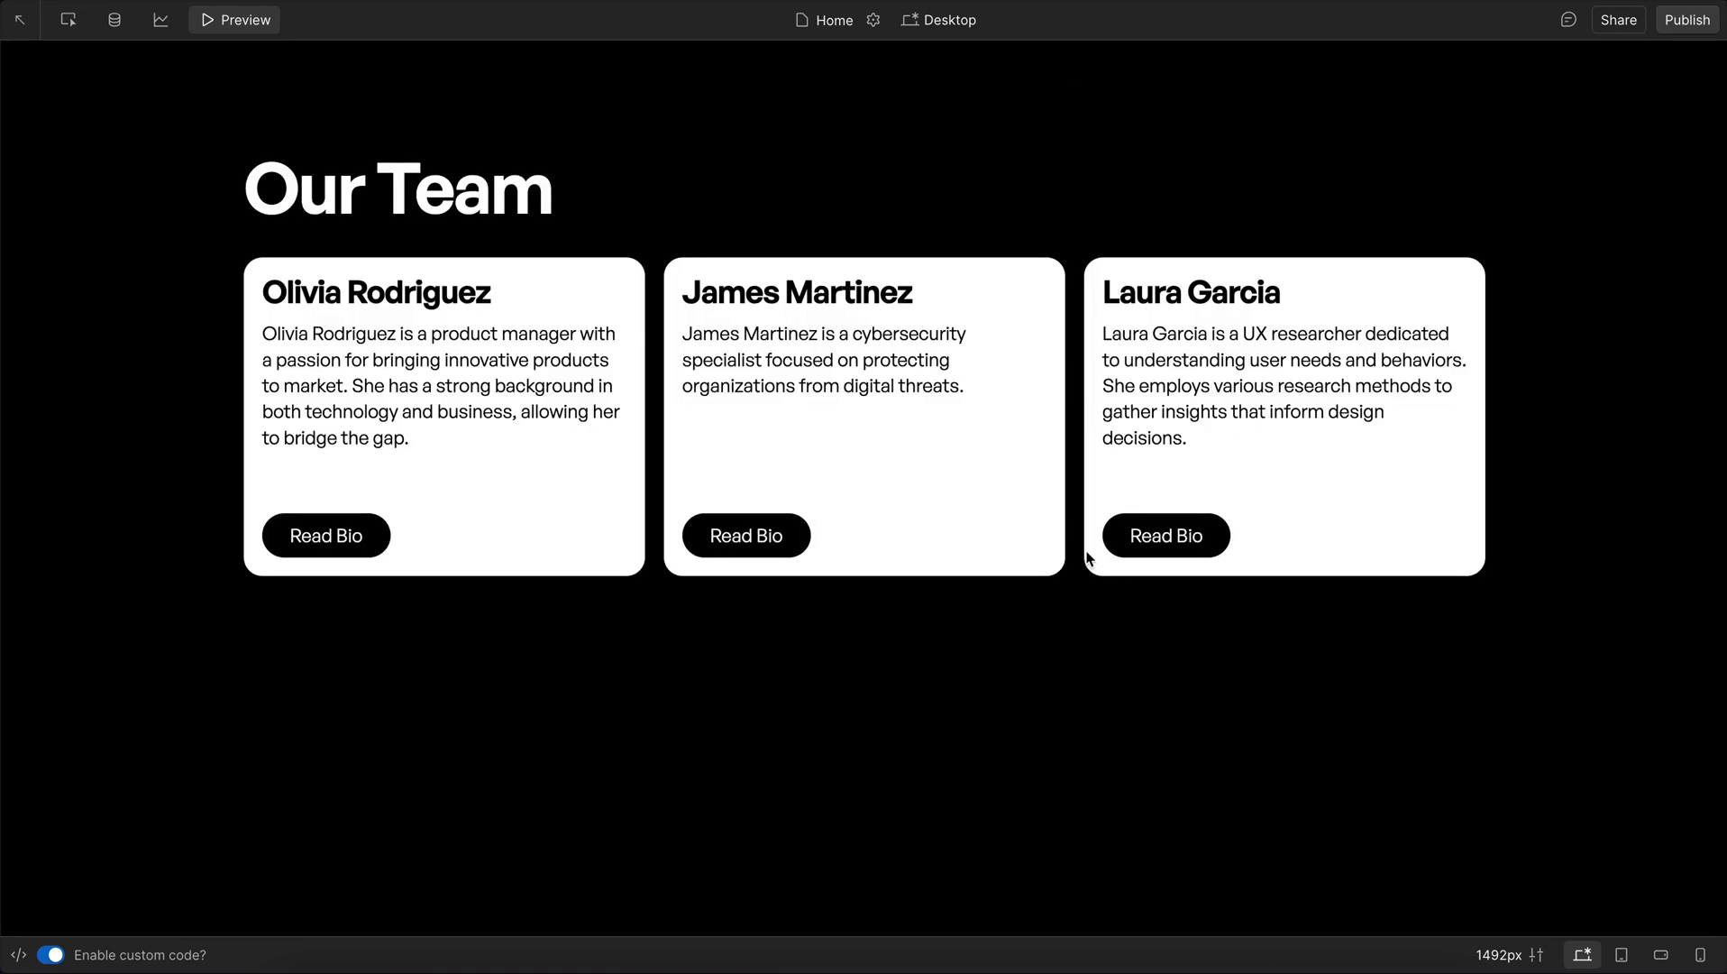
click(253, 25)
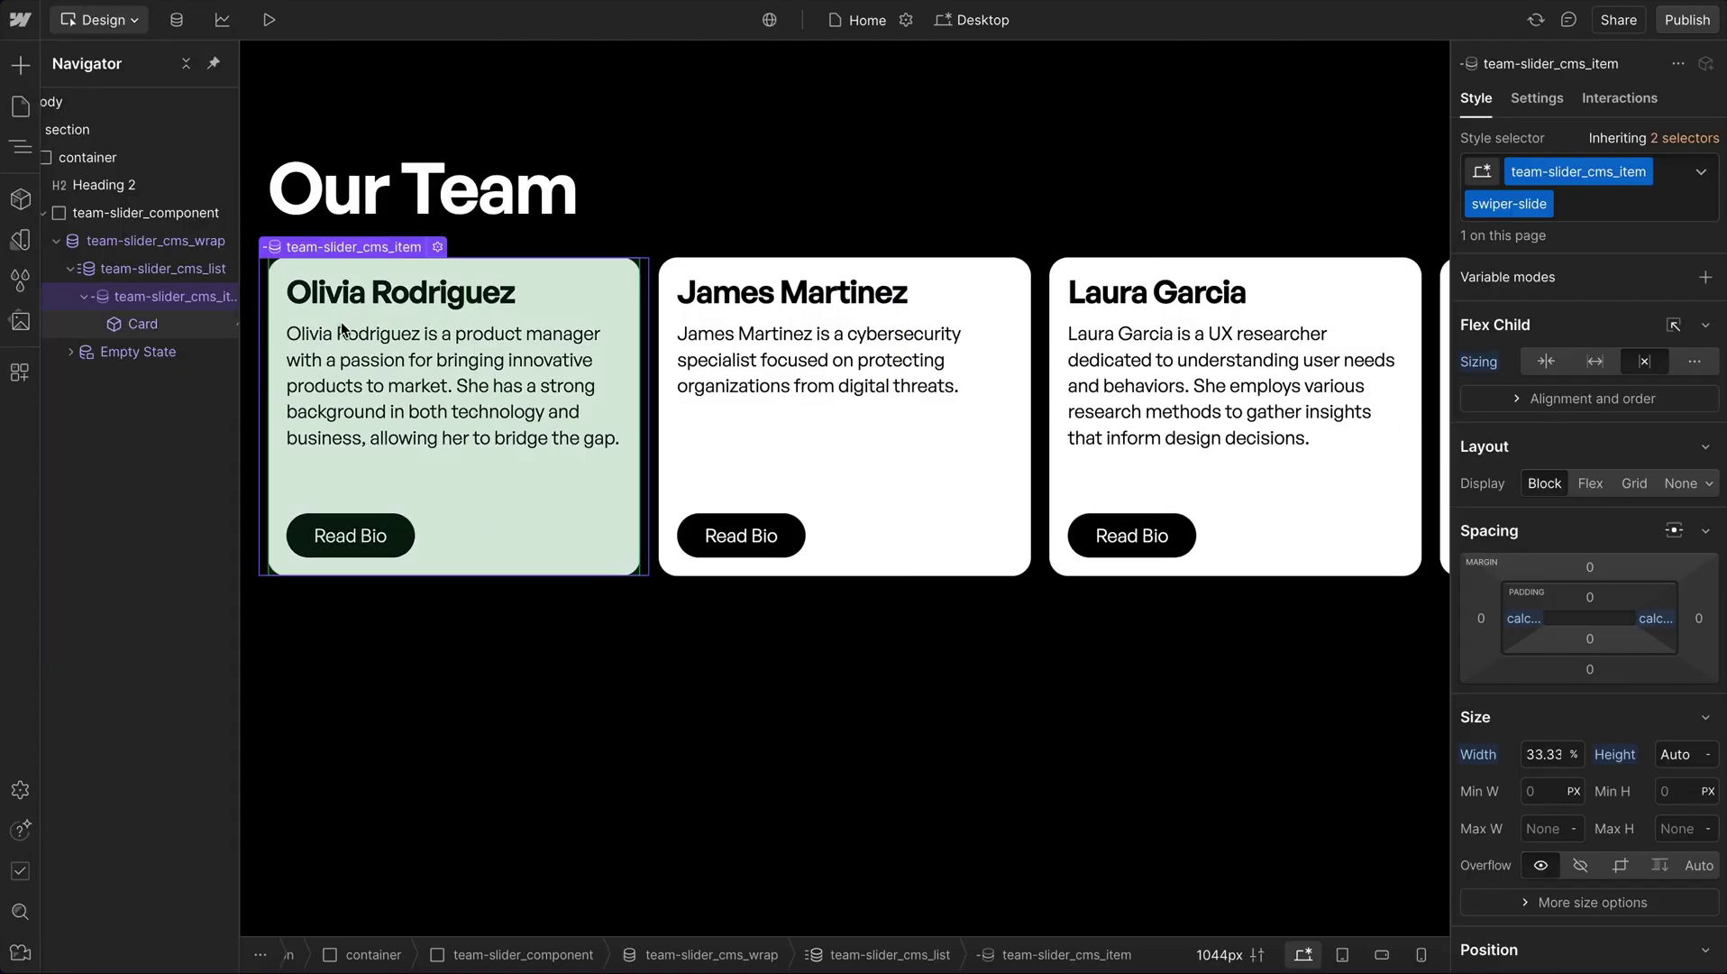
Step: Try hidden overflow on team-slider_cms_wrap with the swiper combo class, and set its overflow to Visible
click(150, 243)
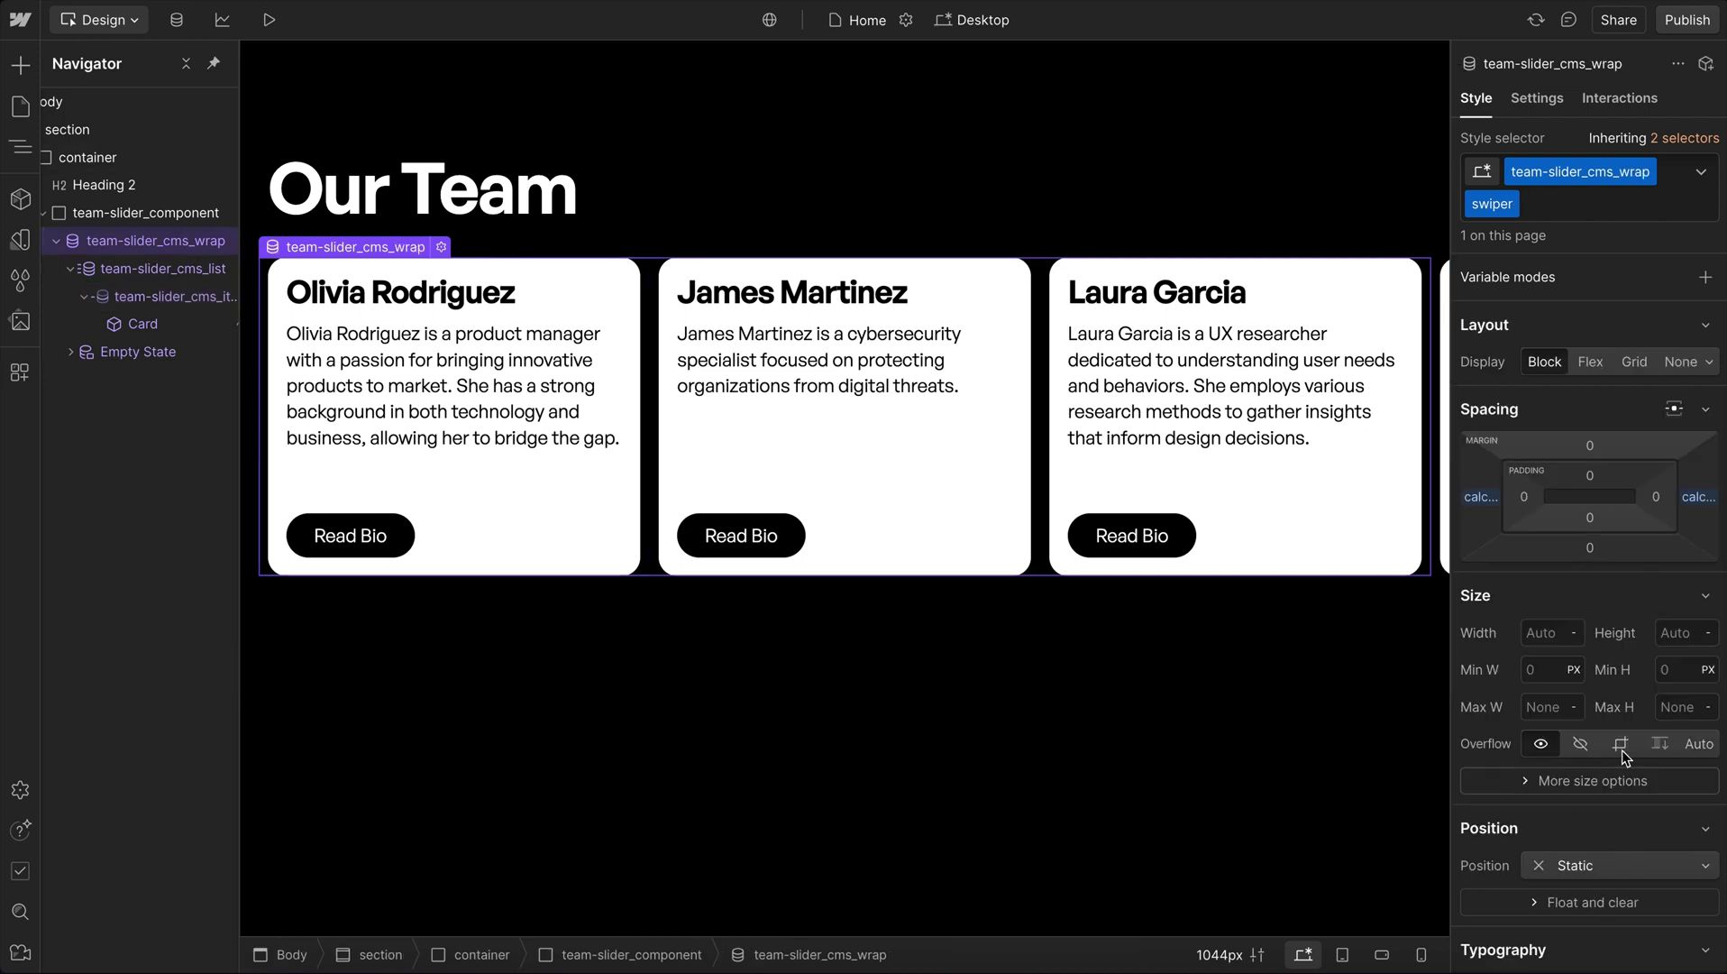
right_click(1579, 744)
key(Escape)
click(1580, 745)
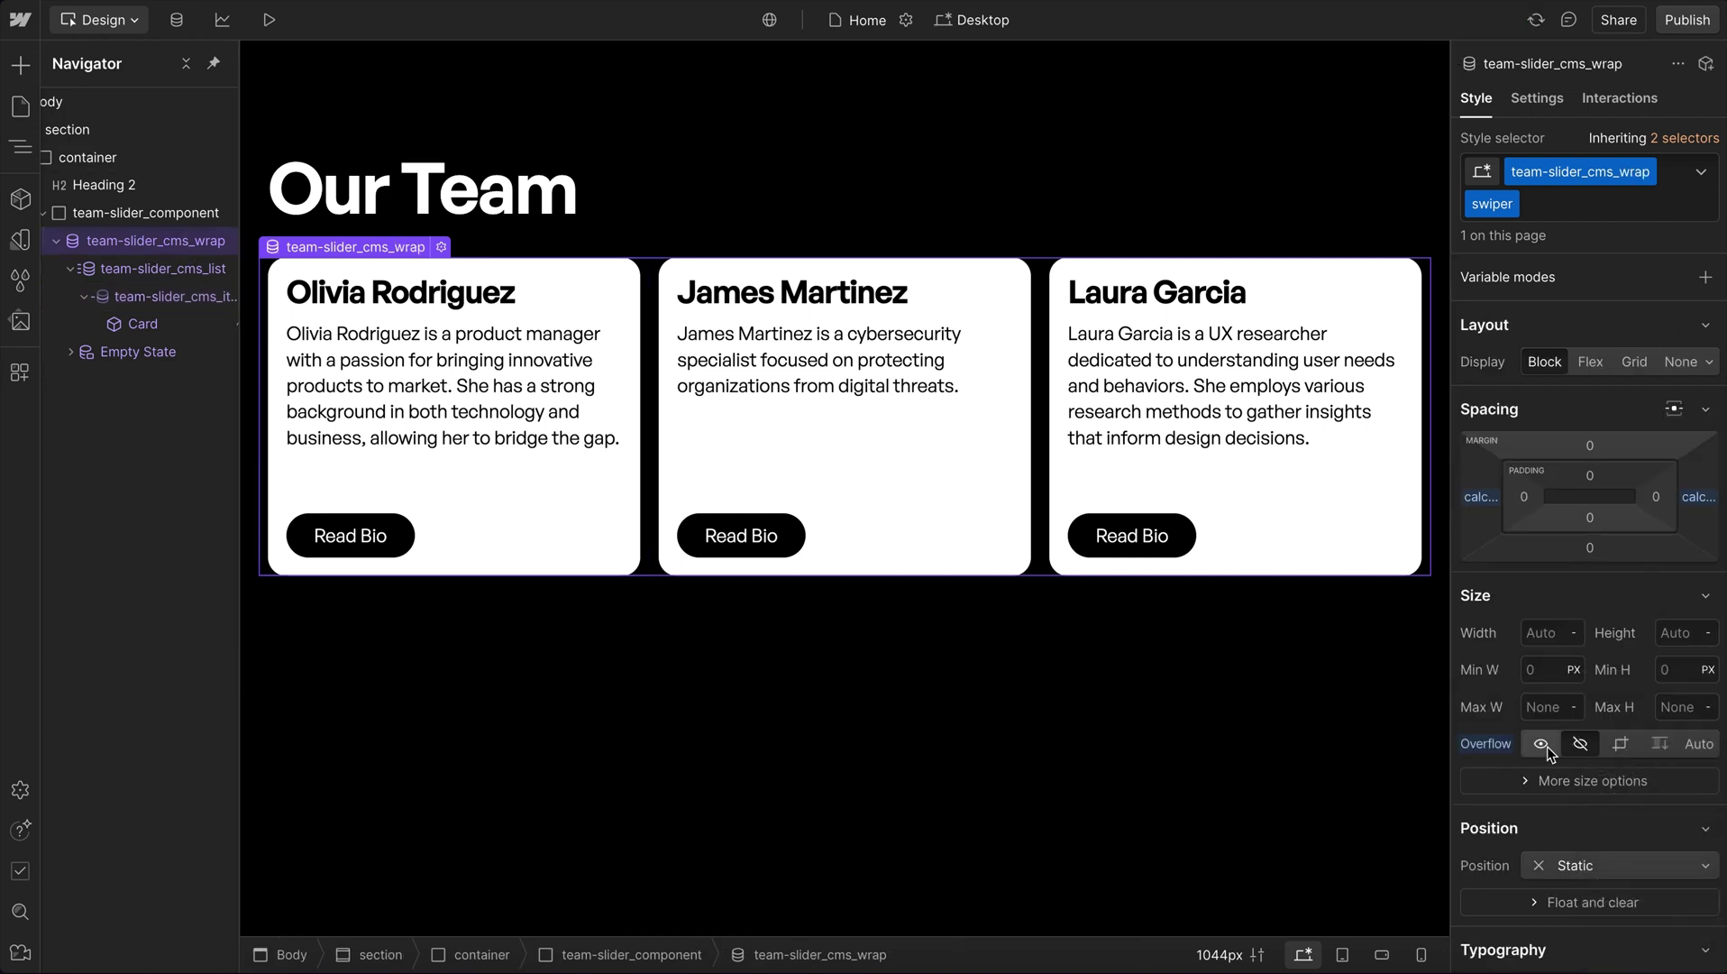
click(1543, 746)
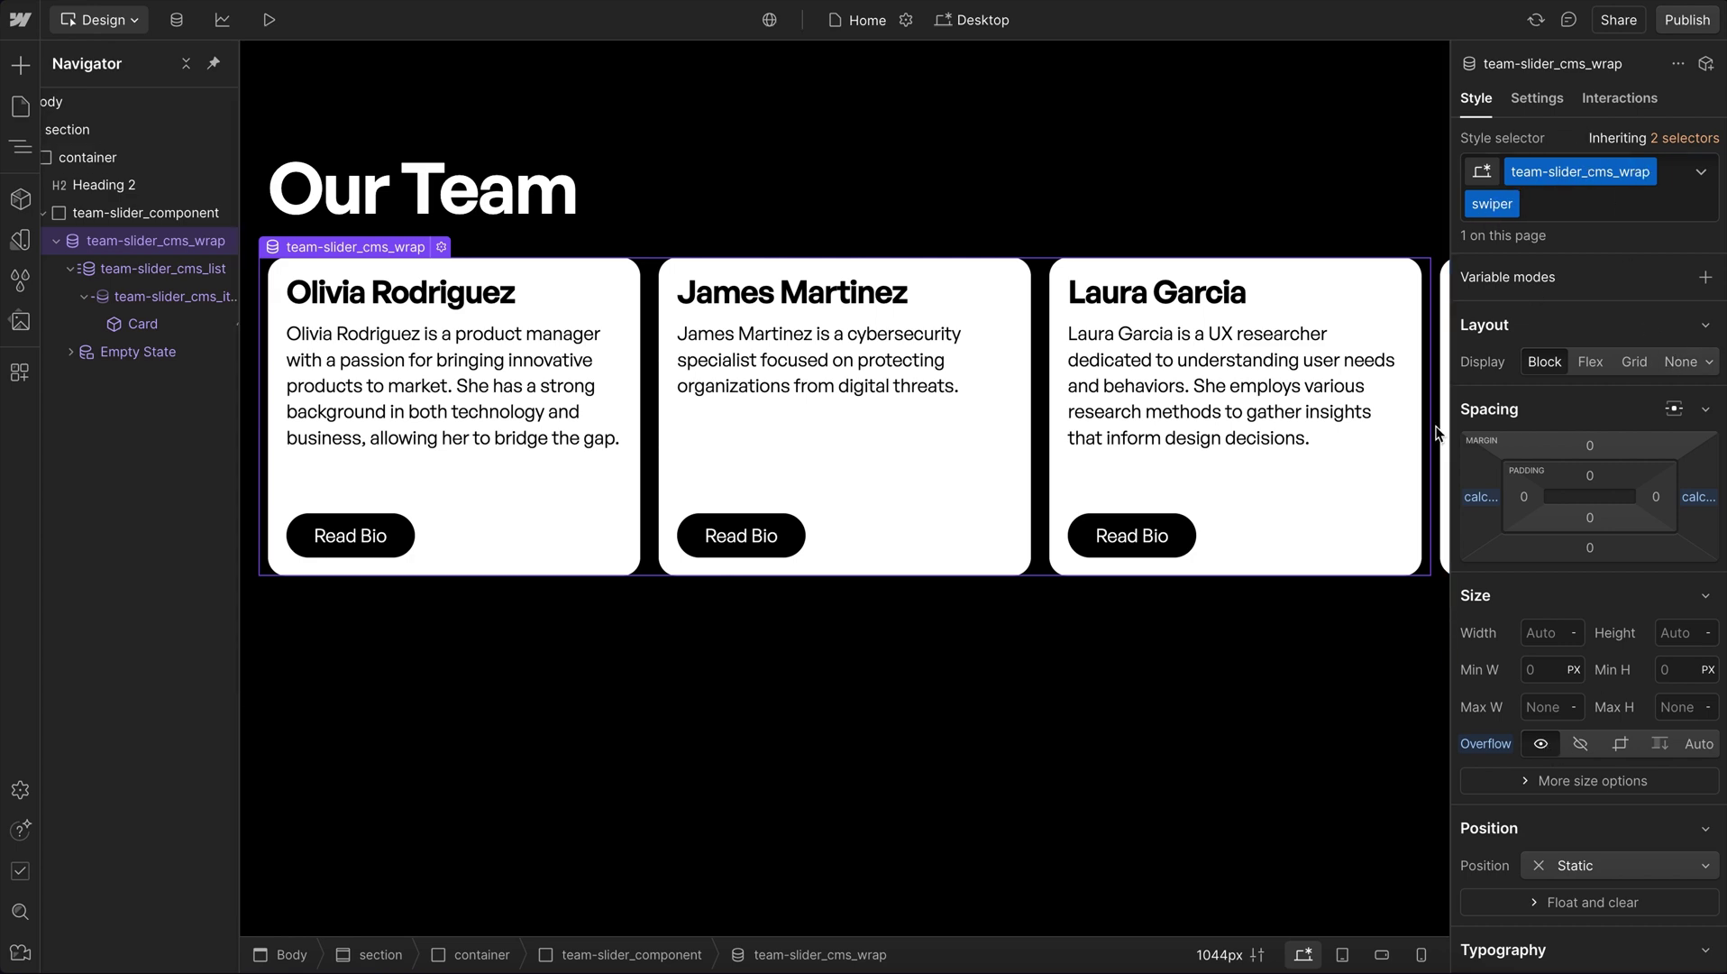
Step: Preview the page and swipe through the team slider to its last card
click(268, 21)
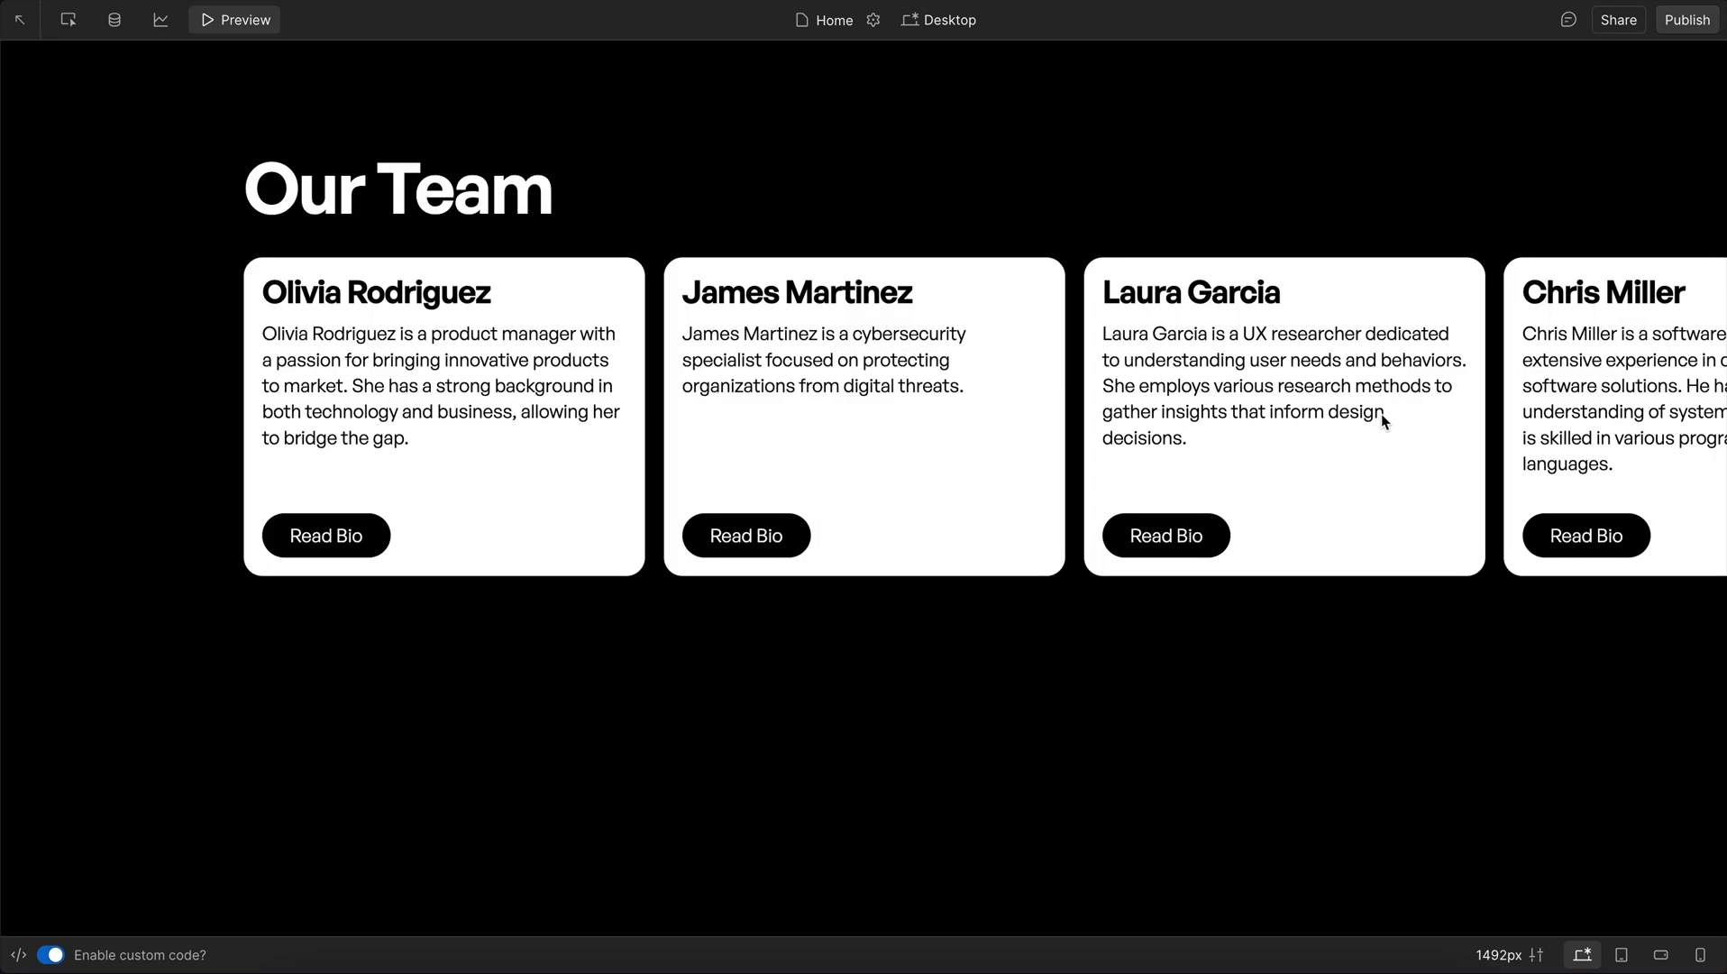
drag(1574, 424, 1401, 431)
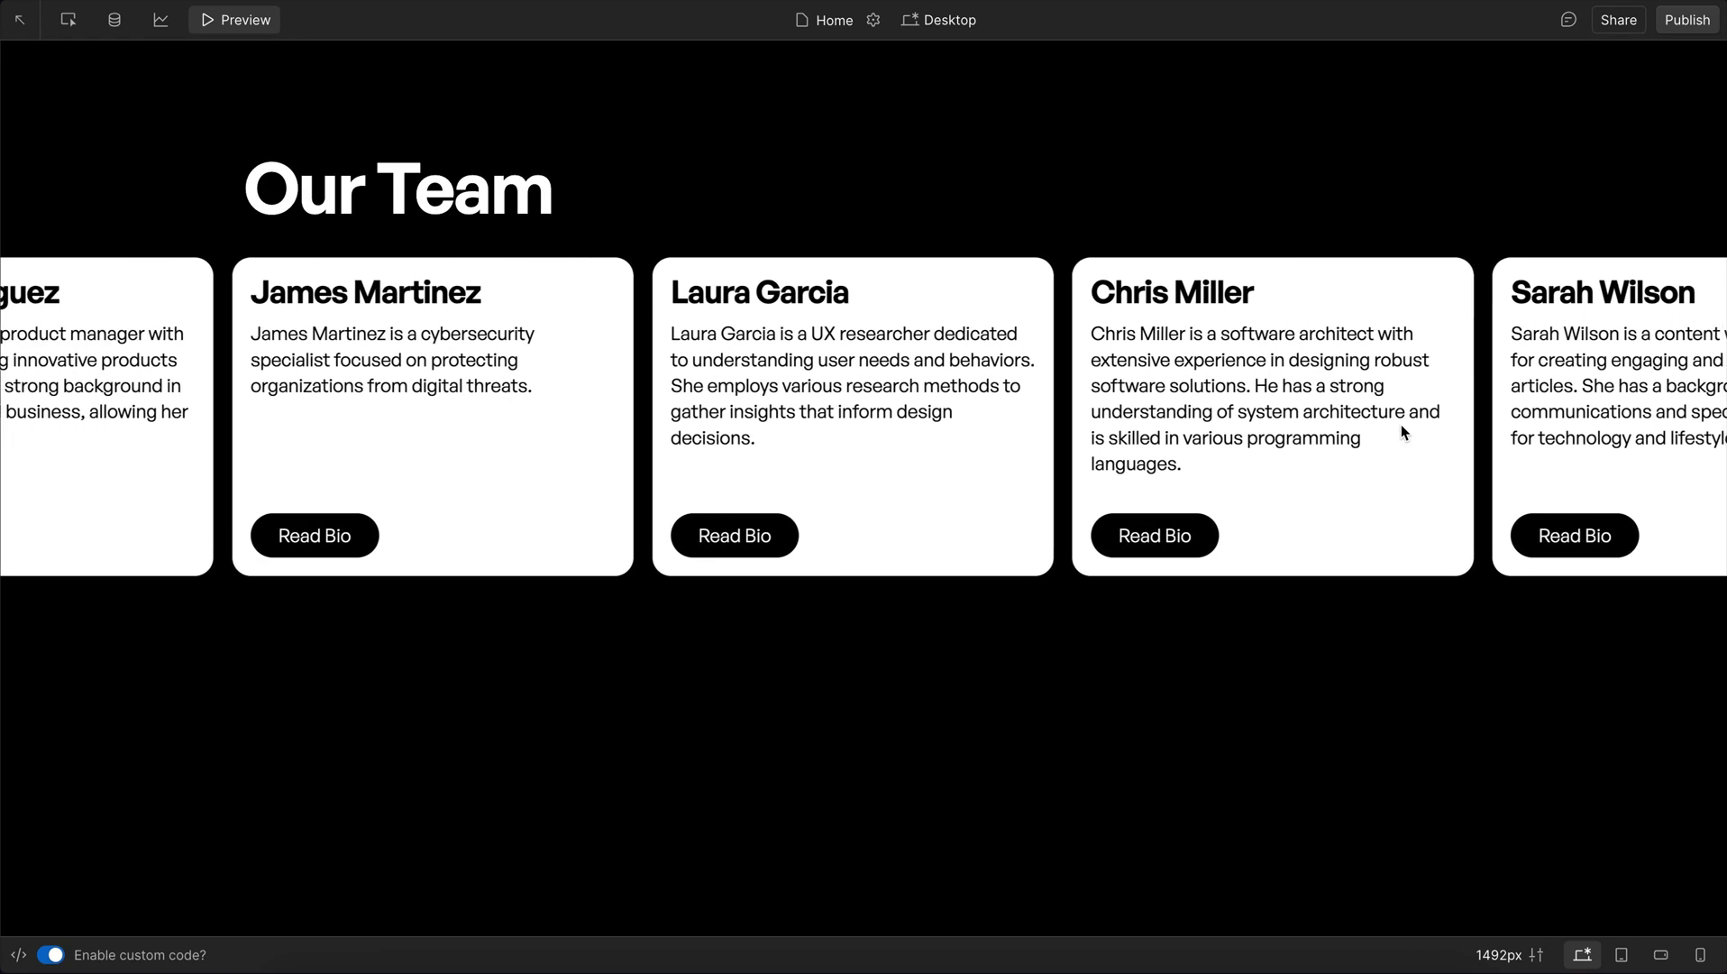
scroll(1401, 431, right, 20)
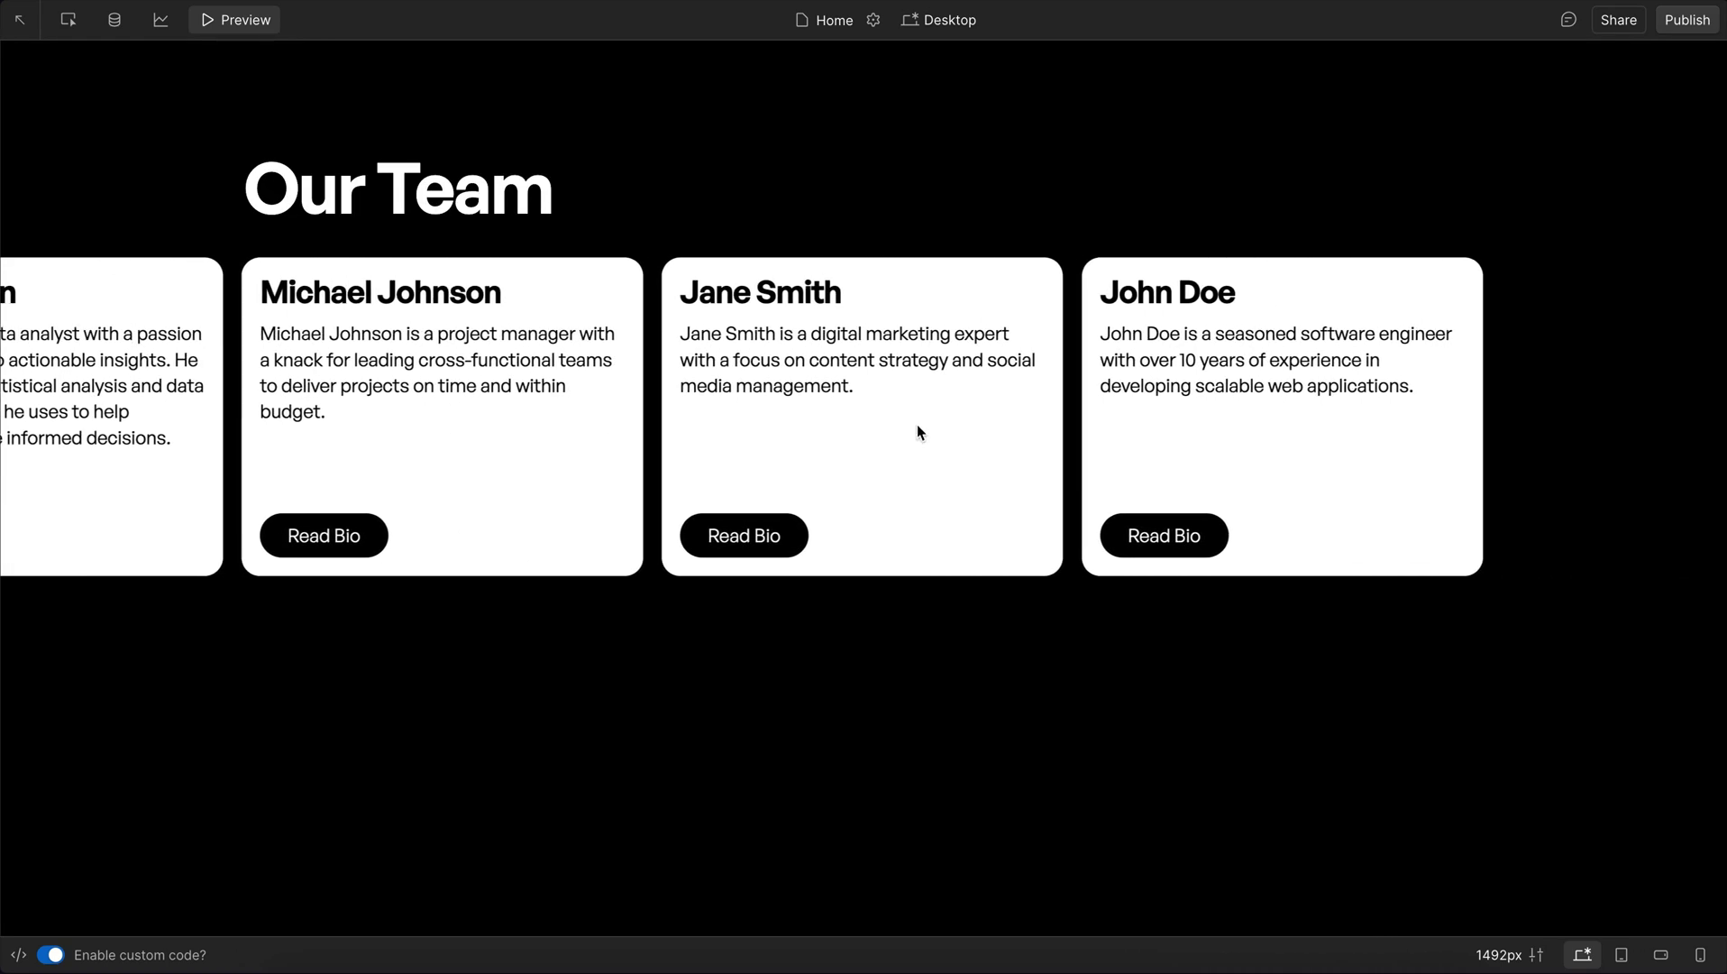
click(246, 19)
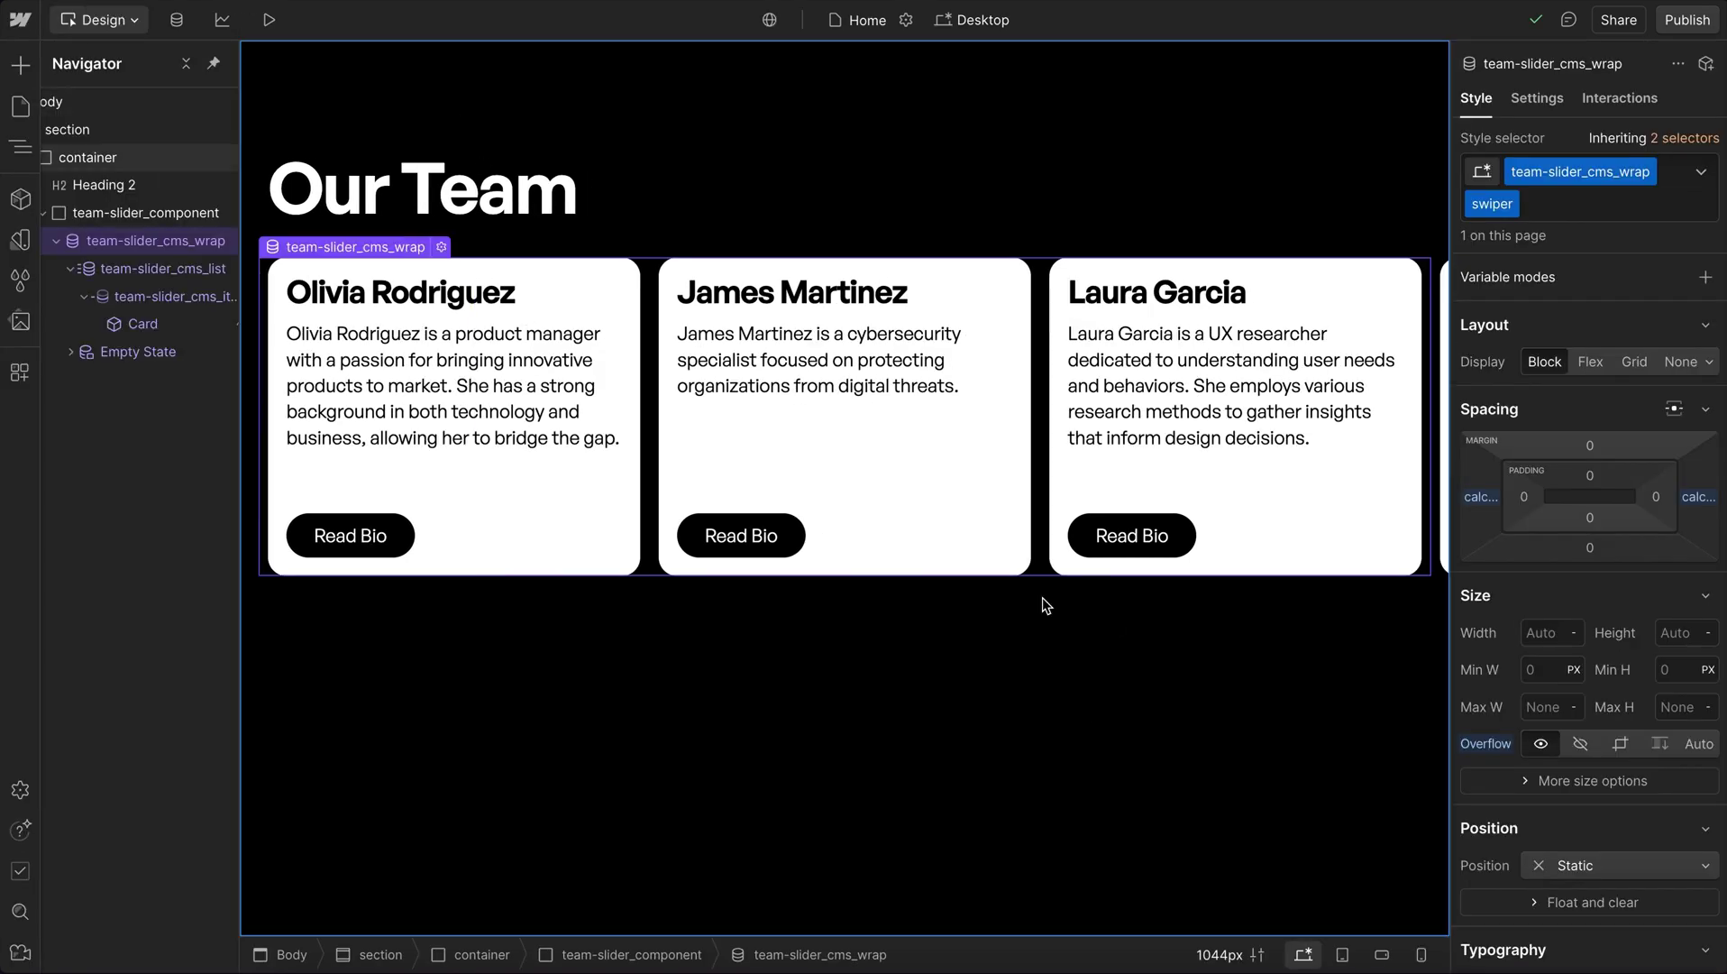
Step: Set the width of team-slider_cms_item to 50% at the Tablet breakpoint
click(1343, 953)
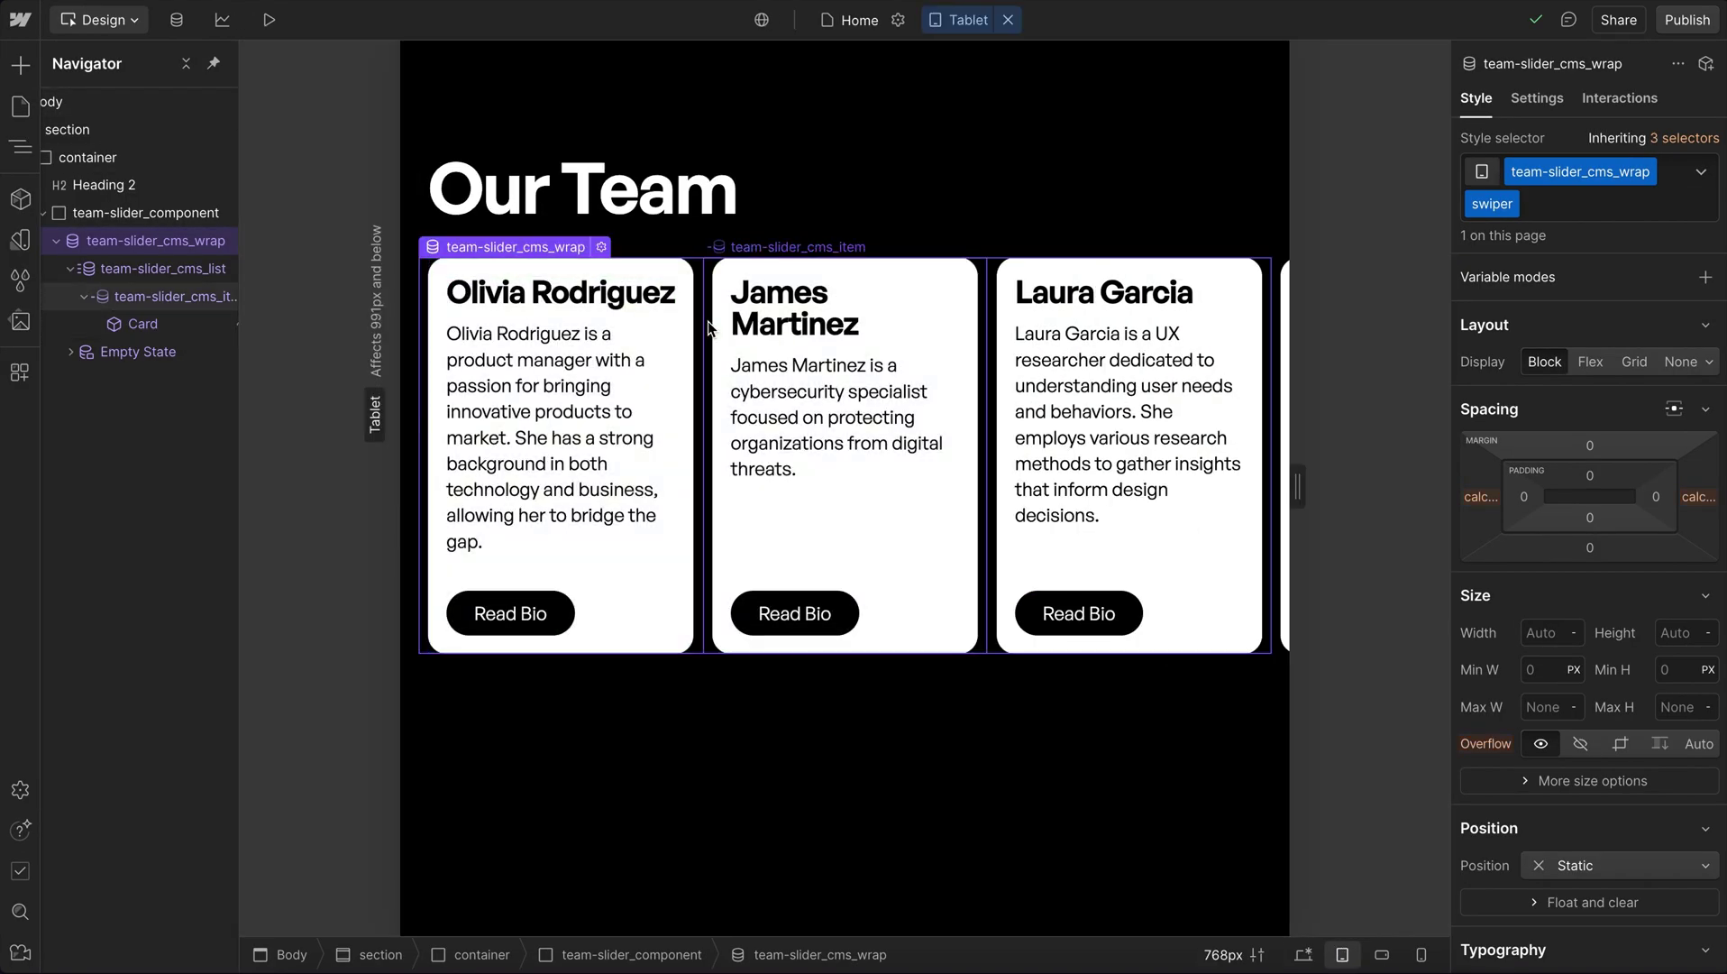
click(709, 327)
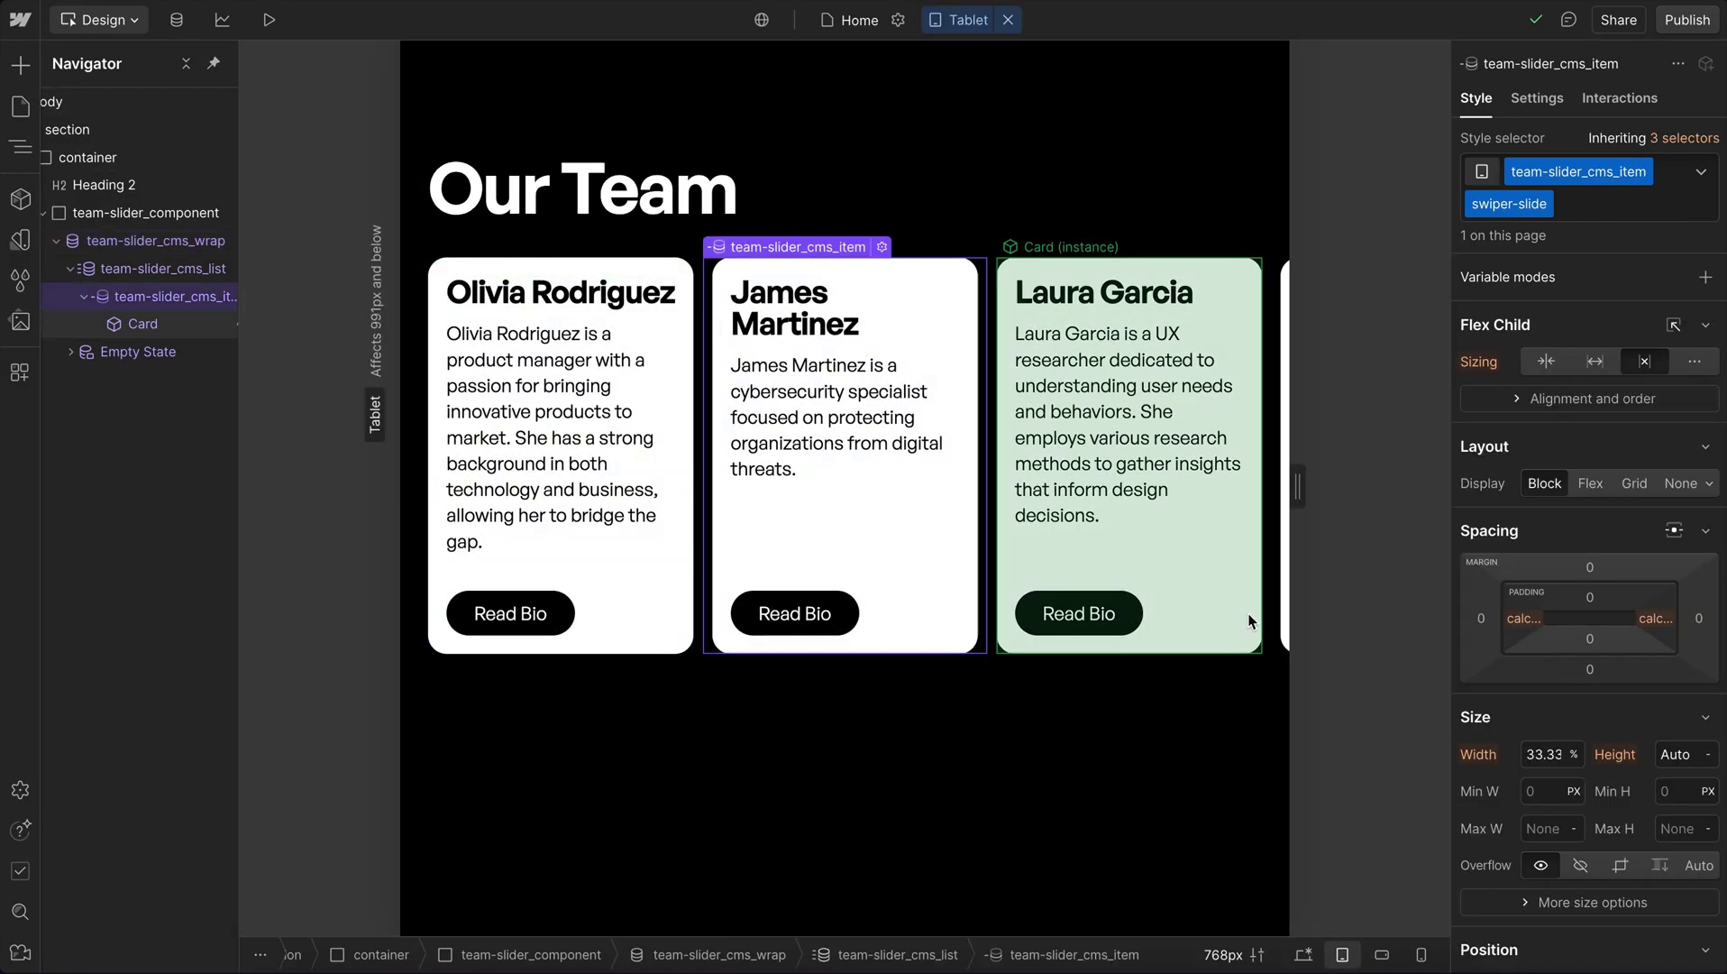
click(1544, 756)
text(50)
key(Return)
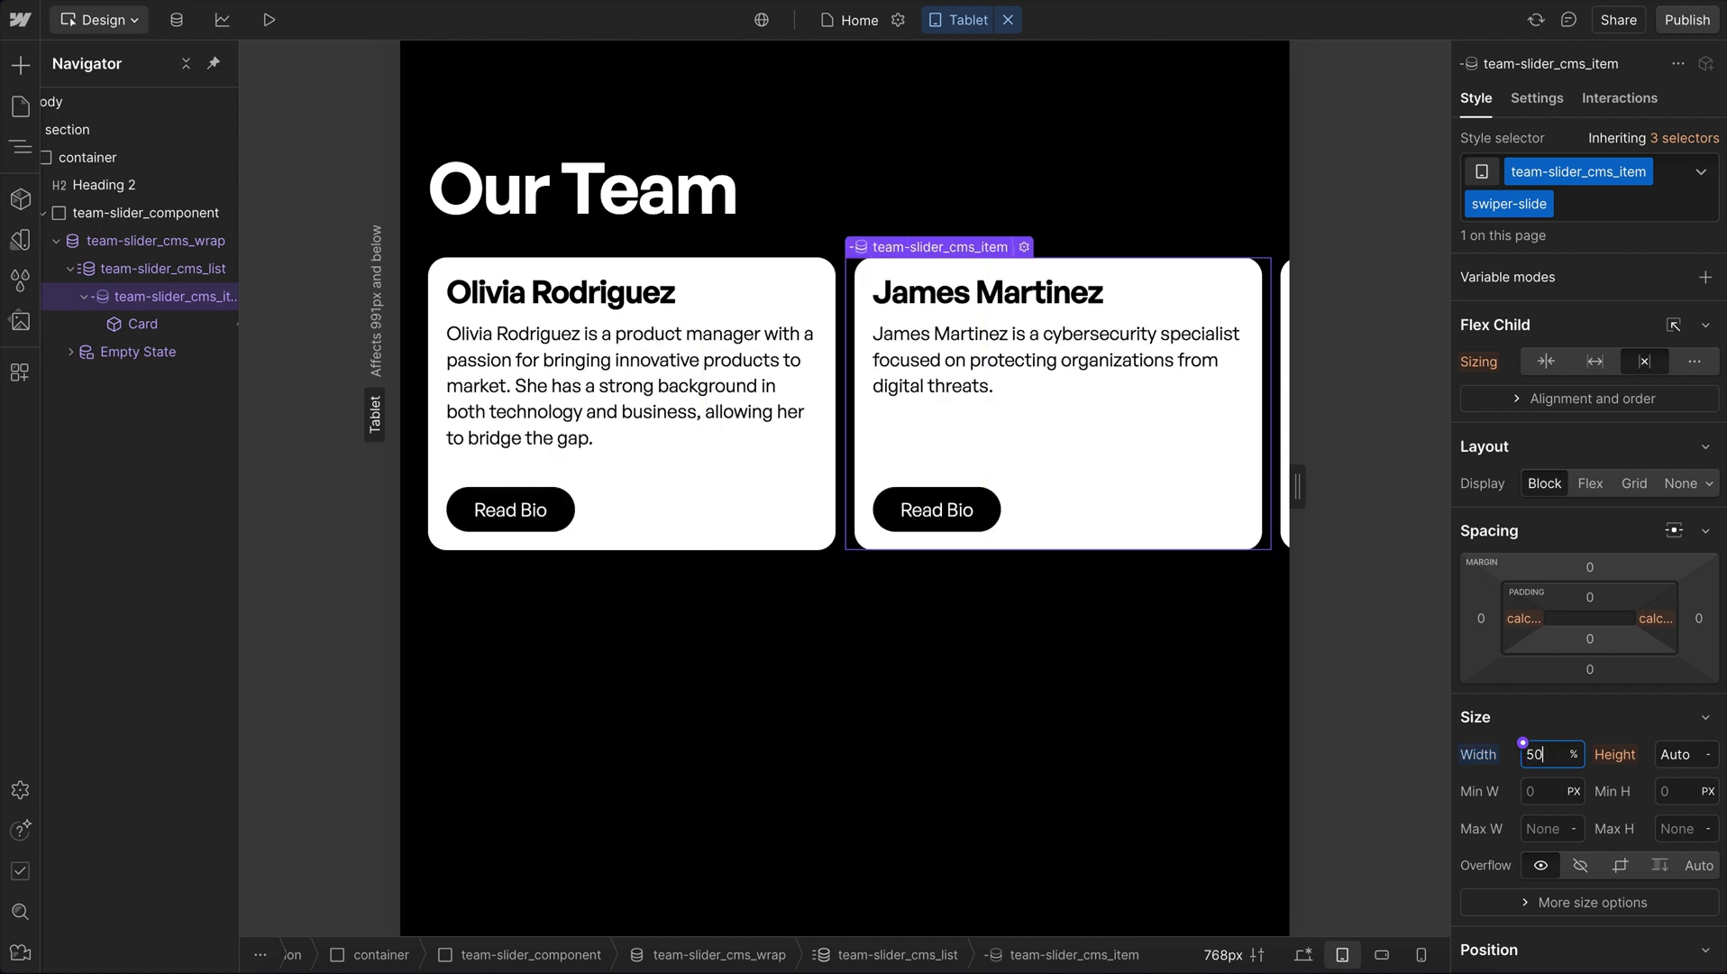
Step: Try slide widths of 100% and 75% on team-slider_cms_item at the Mobile (L) breakpoint
click(1382, 952)
click(1547, 756)
text(10)
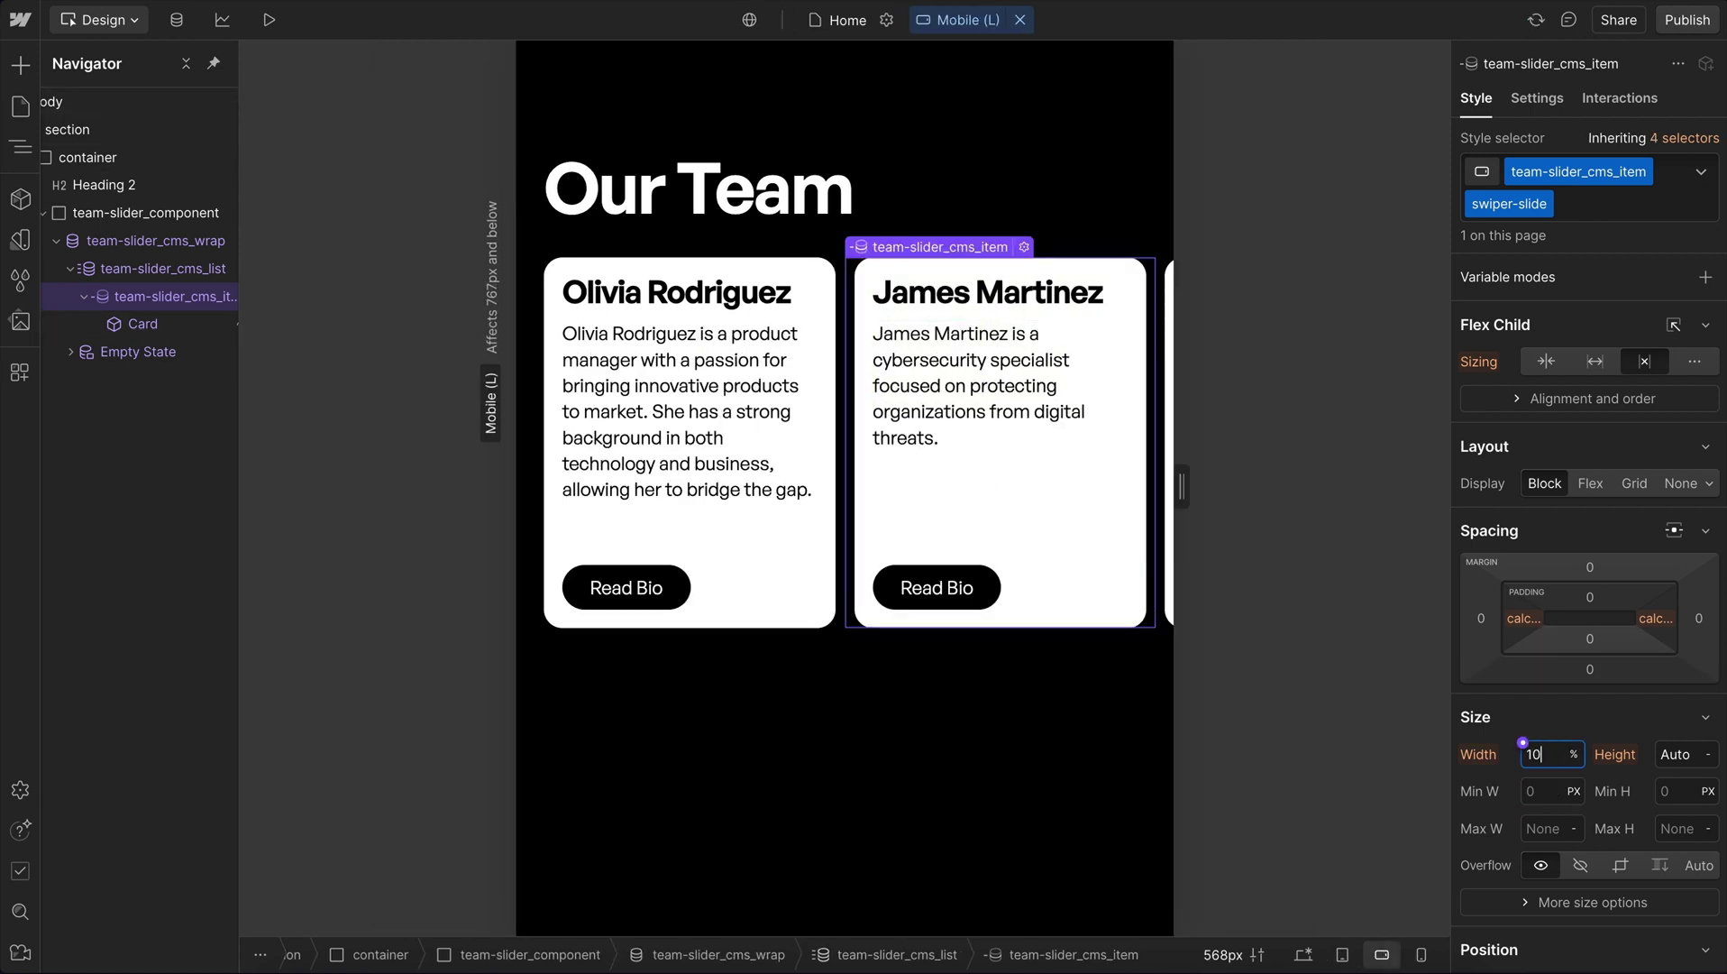
text(0)
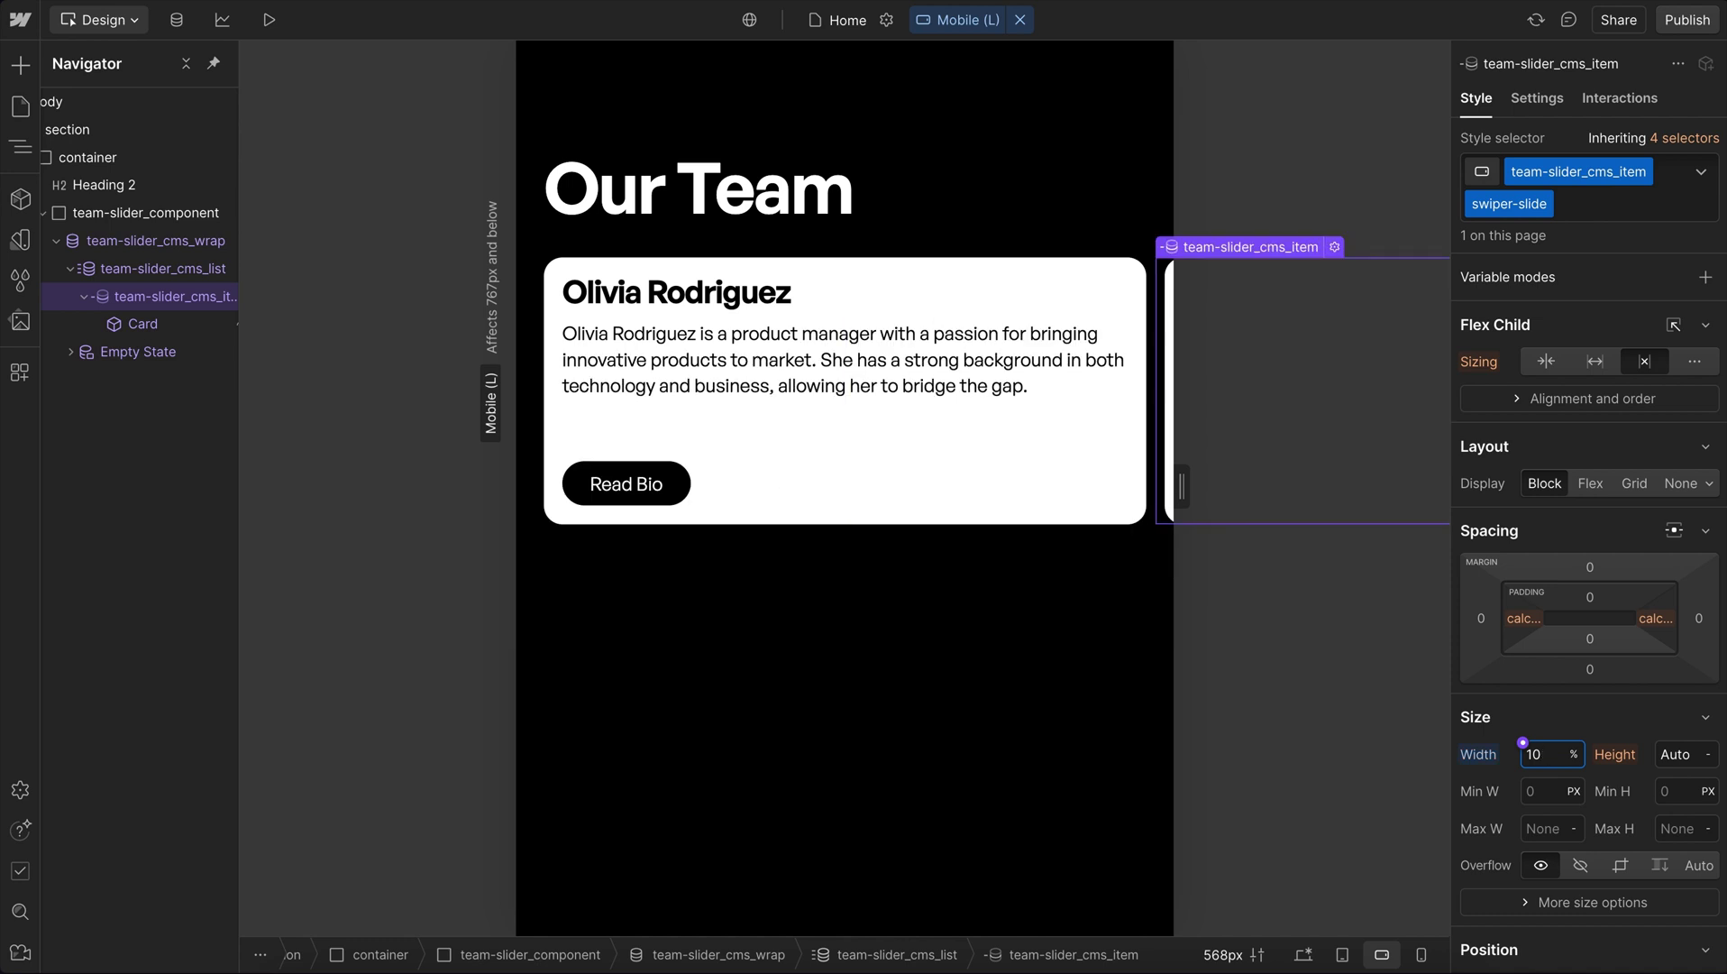
text(75)
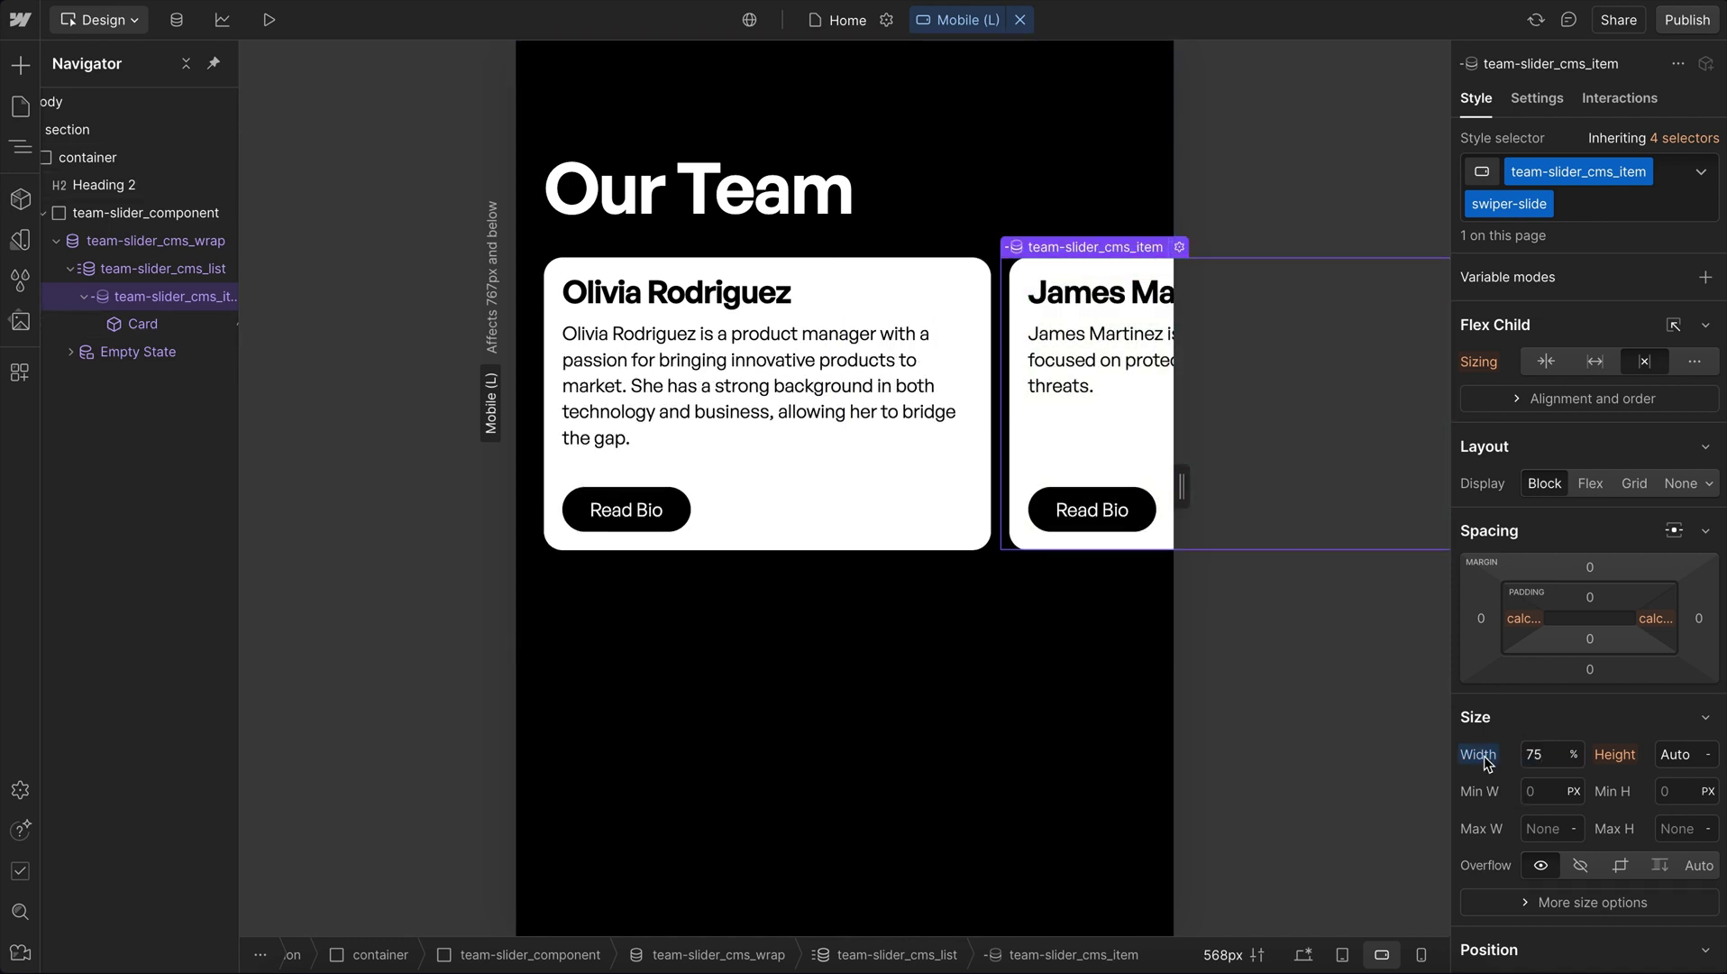
Step: Reset the slide width overrides at the Mobile (L) and Tablet breakpoints and return to the Desktop breakpoint
alt+click(1483, 758)
key(shift+2)
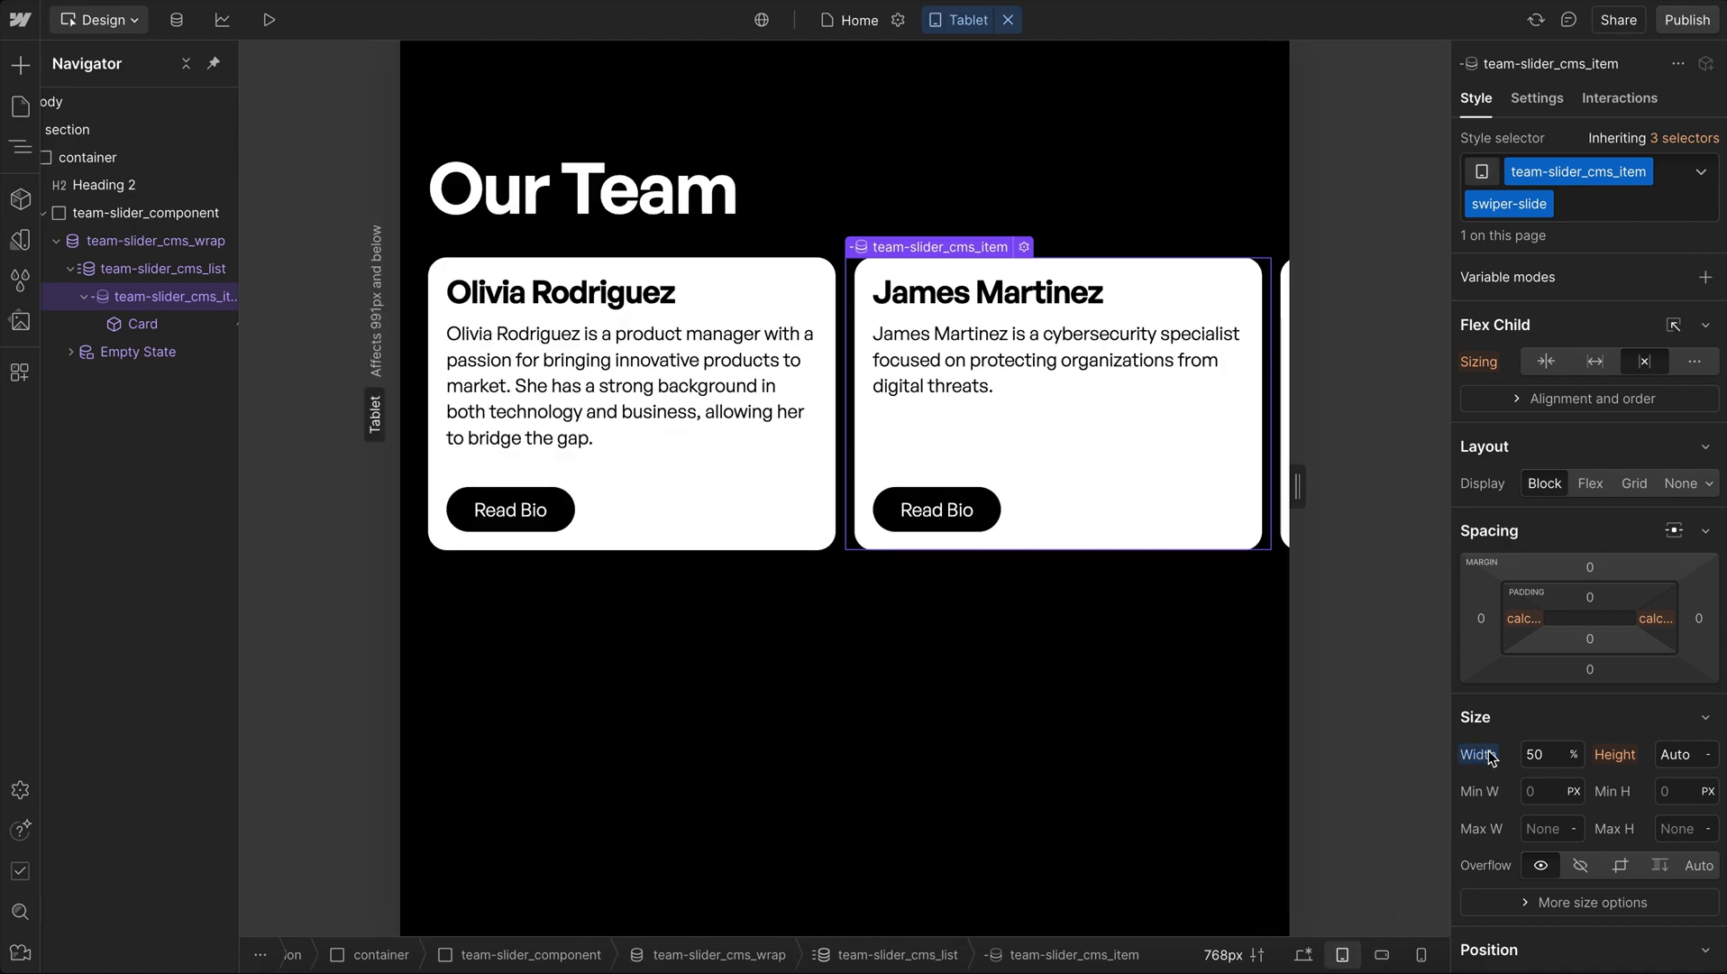
alt+click(1483, 757)
click(1305, 957)
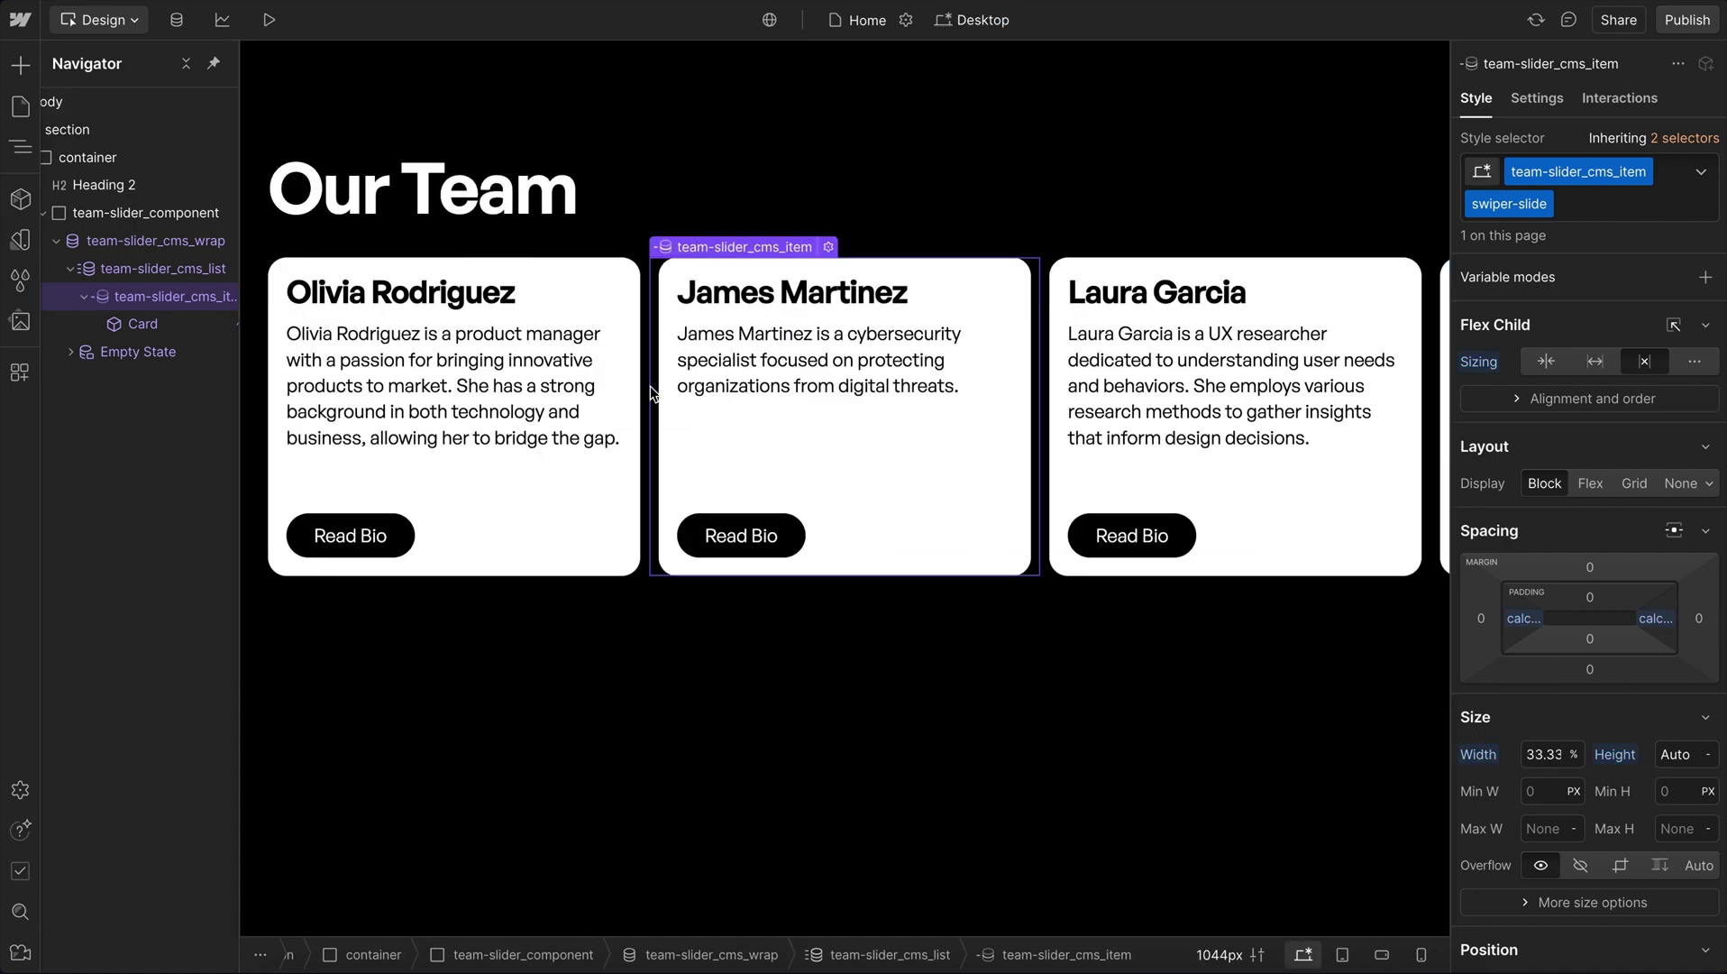
Step: Add the custom property container-type with the value inline-size to team-slider_component
click(141, 217)
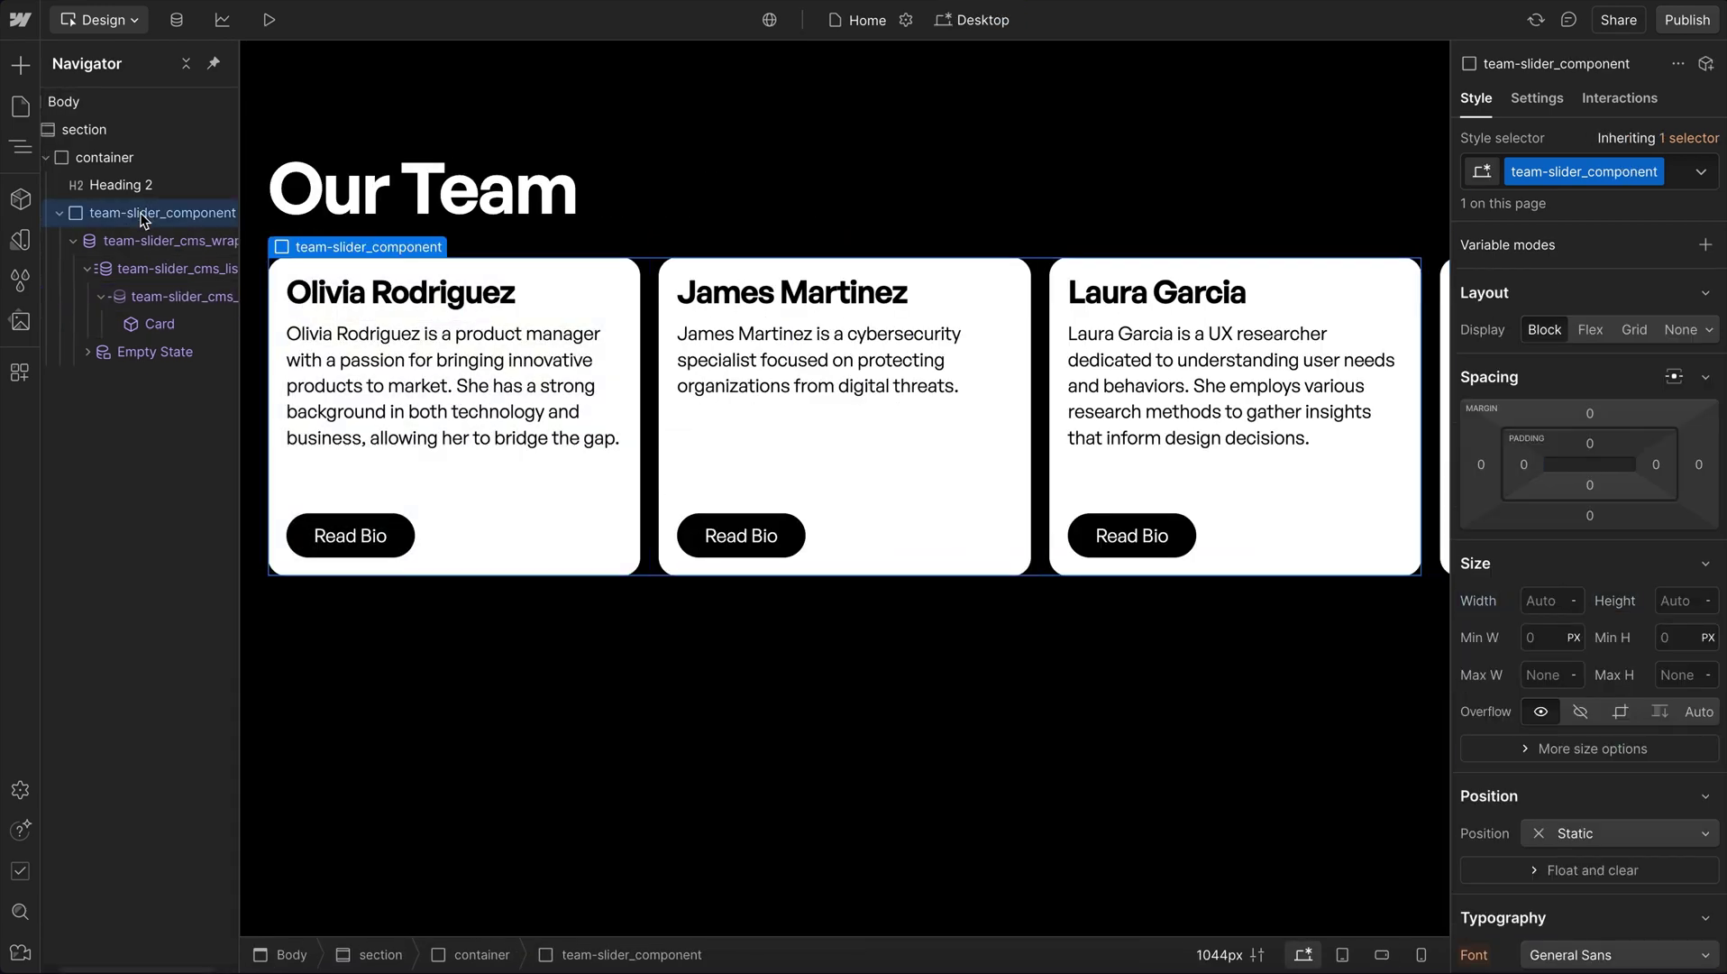
scroll(1576, 757, down, 1)
scroll(1576, 756, down, 10)
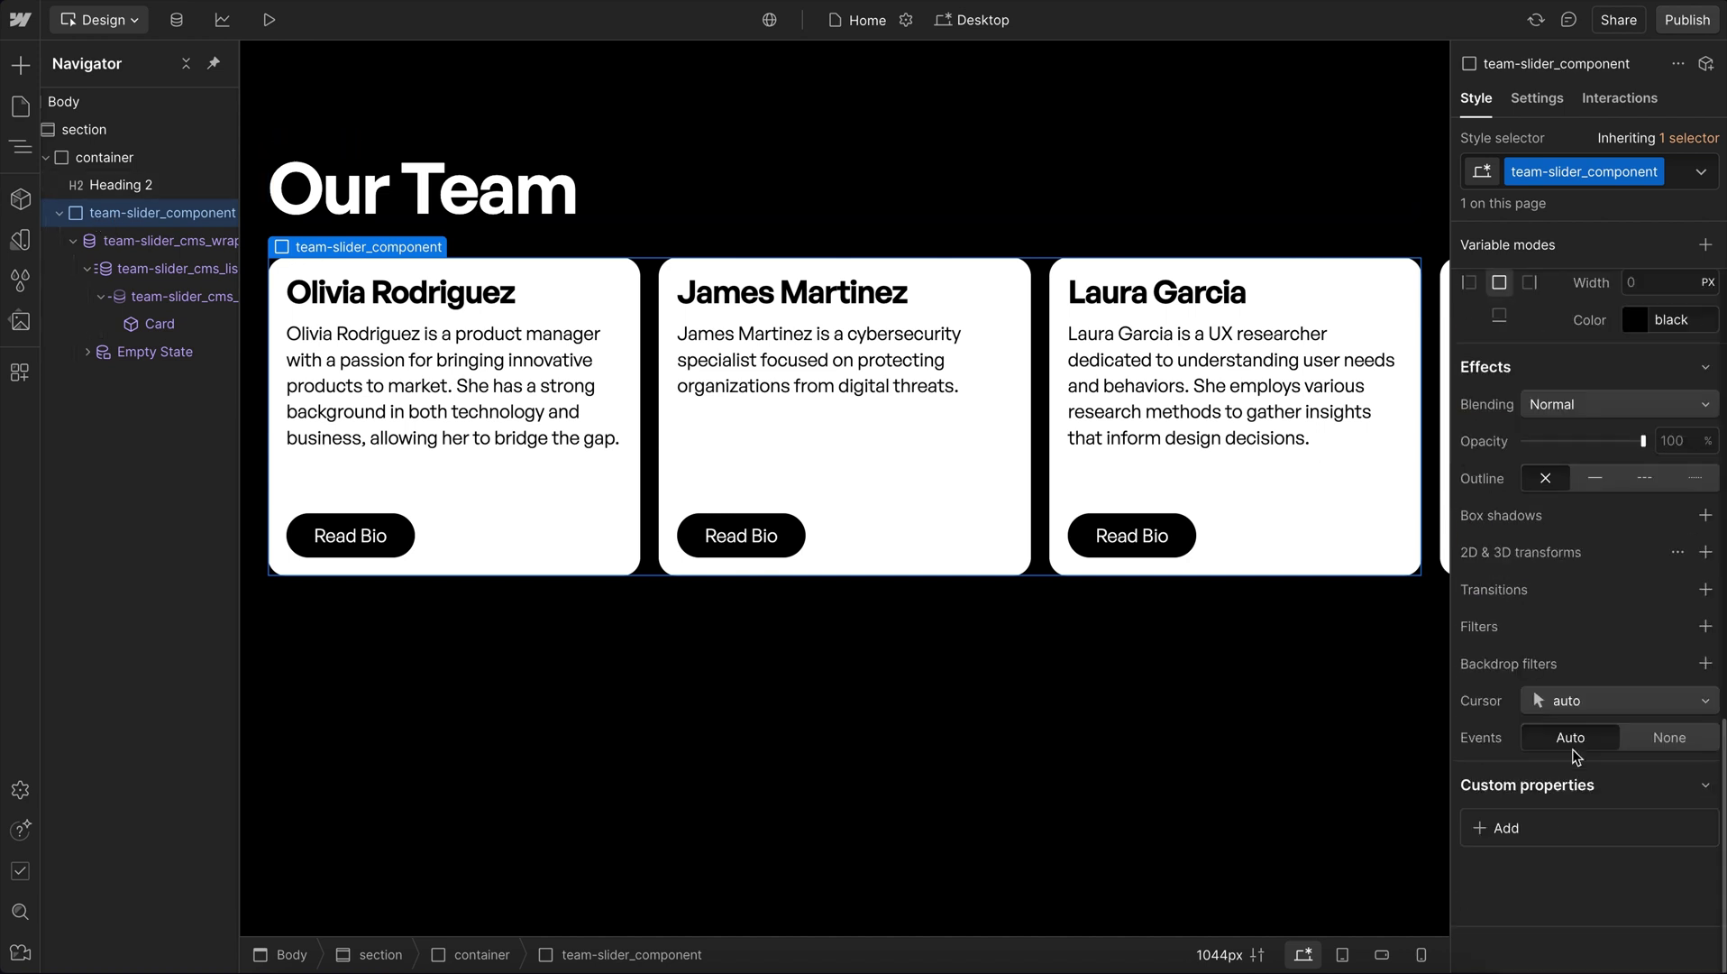
click(1506, 936)
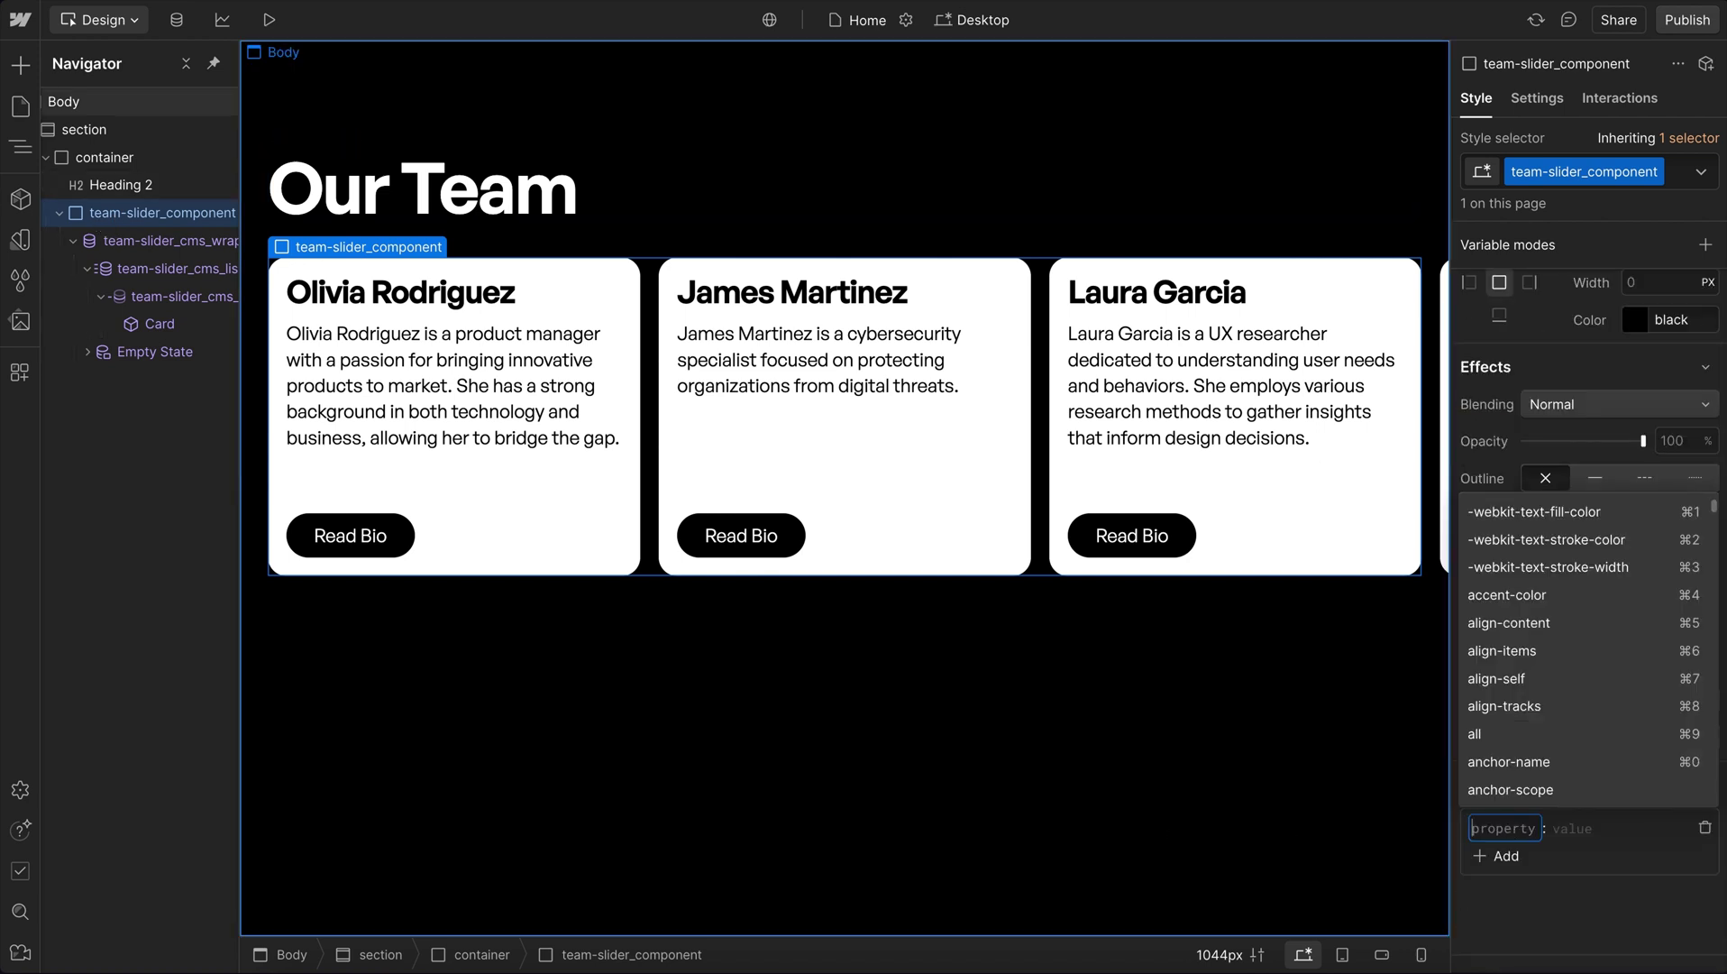
text(container-type)
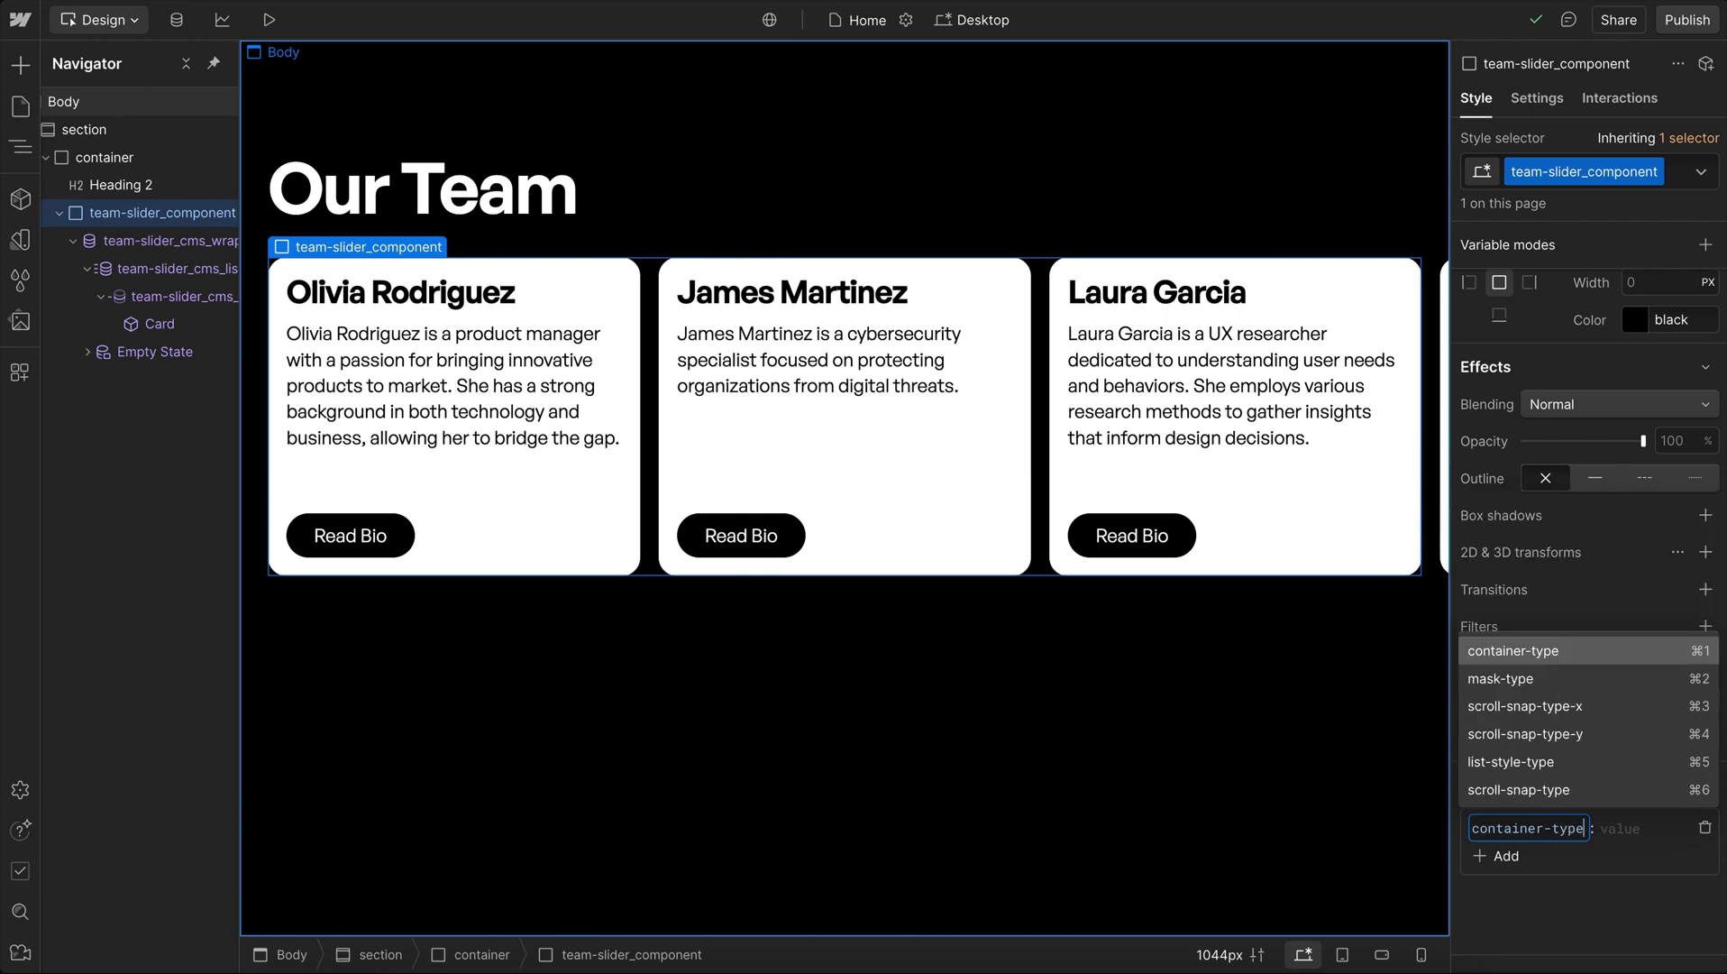
key(Return)
text(inline-size)
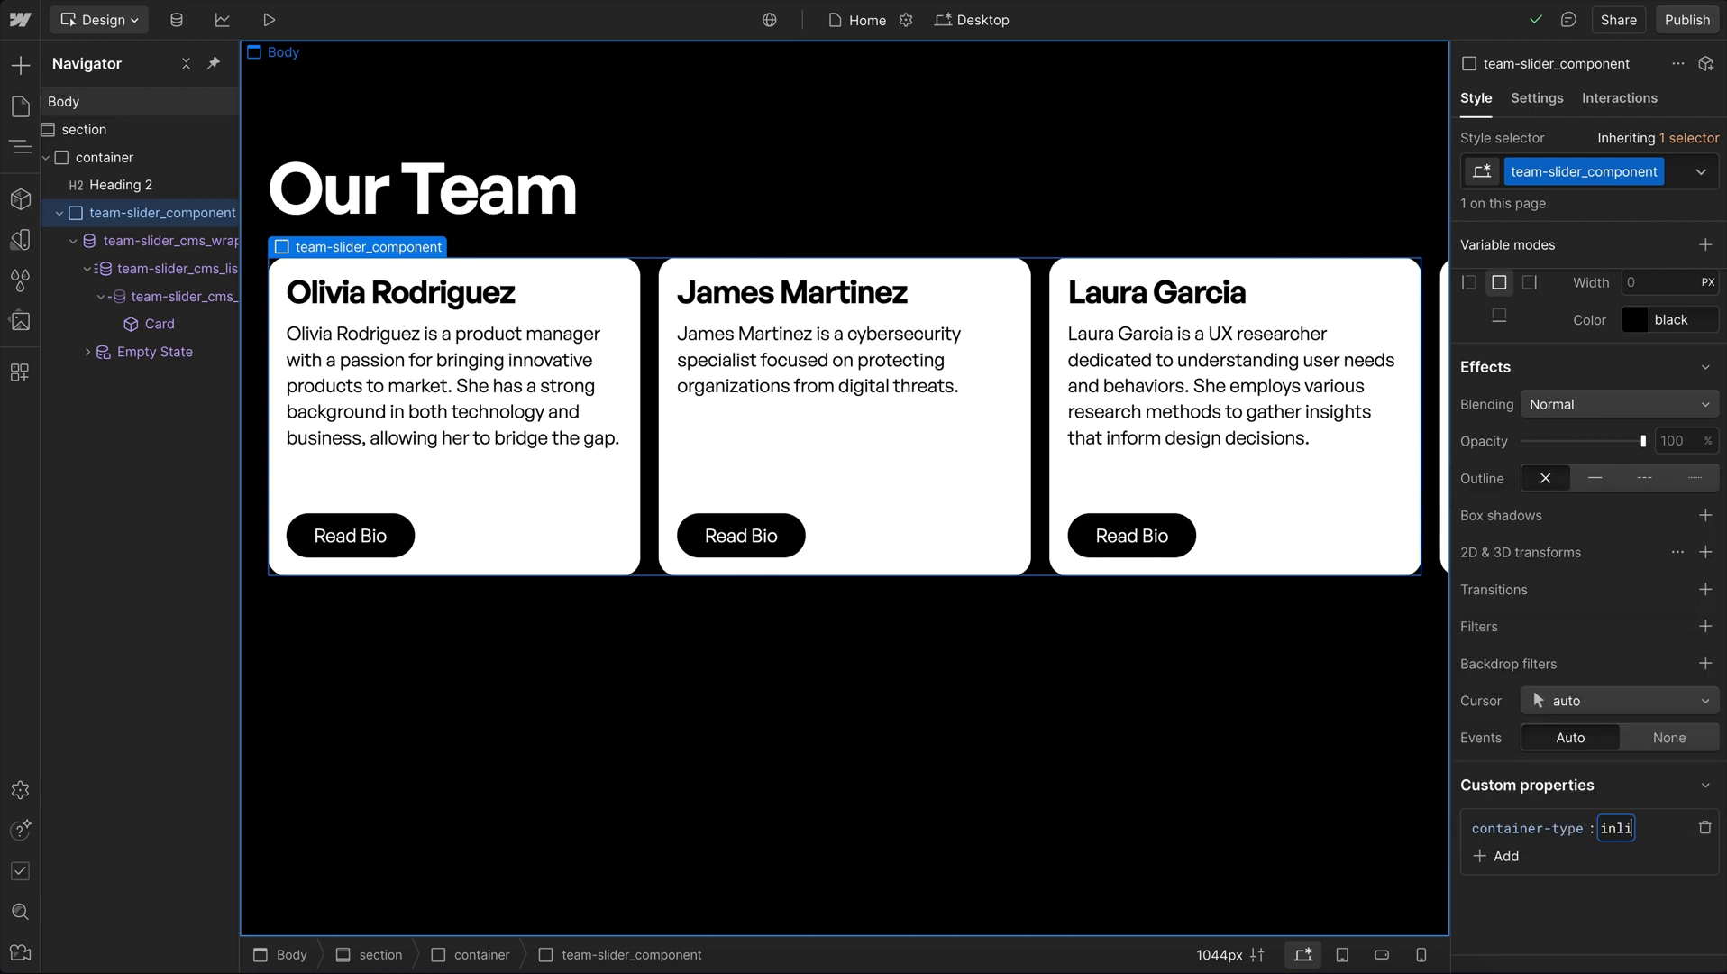
key(Return)
Step: Collapse team-slider_cms_wrap in the element tree and add a Code Embed inside team-slider_component
click(73, 240)
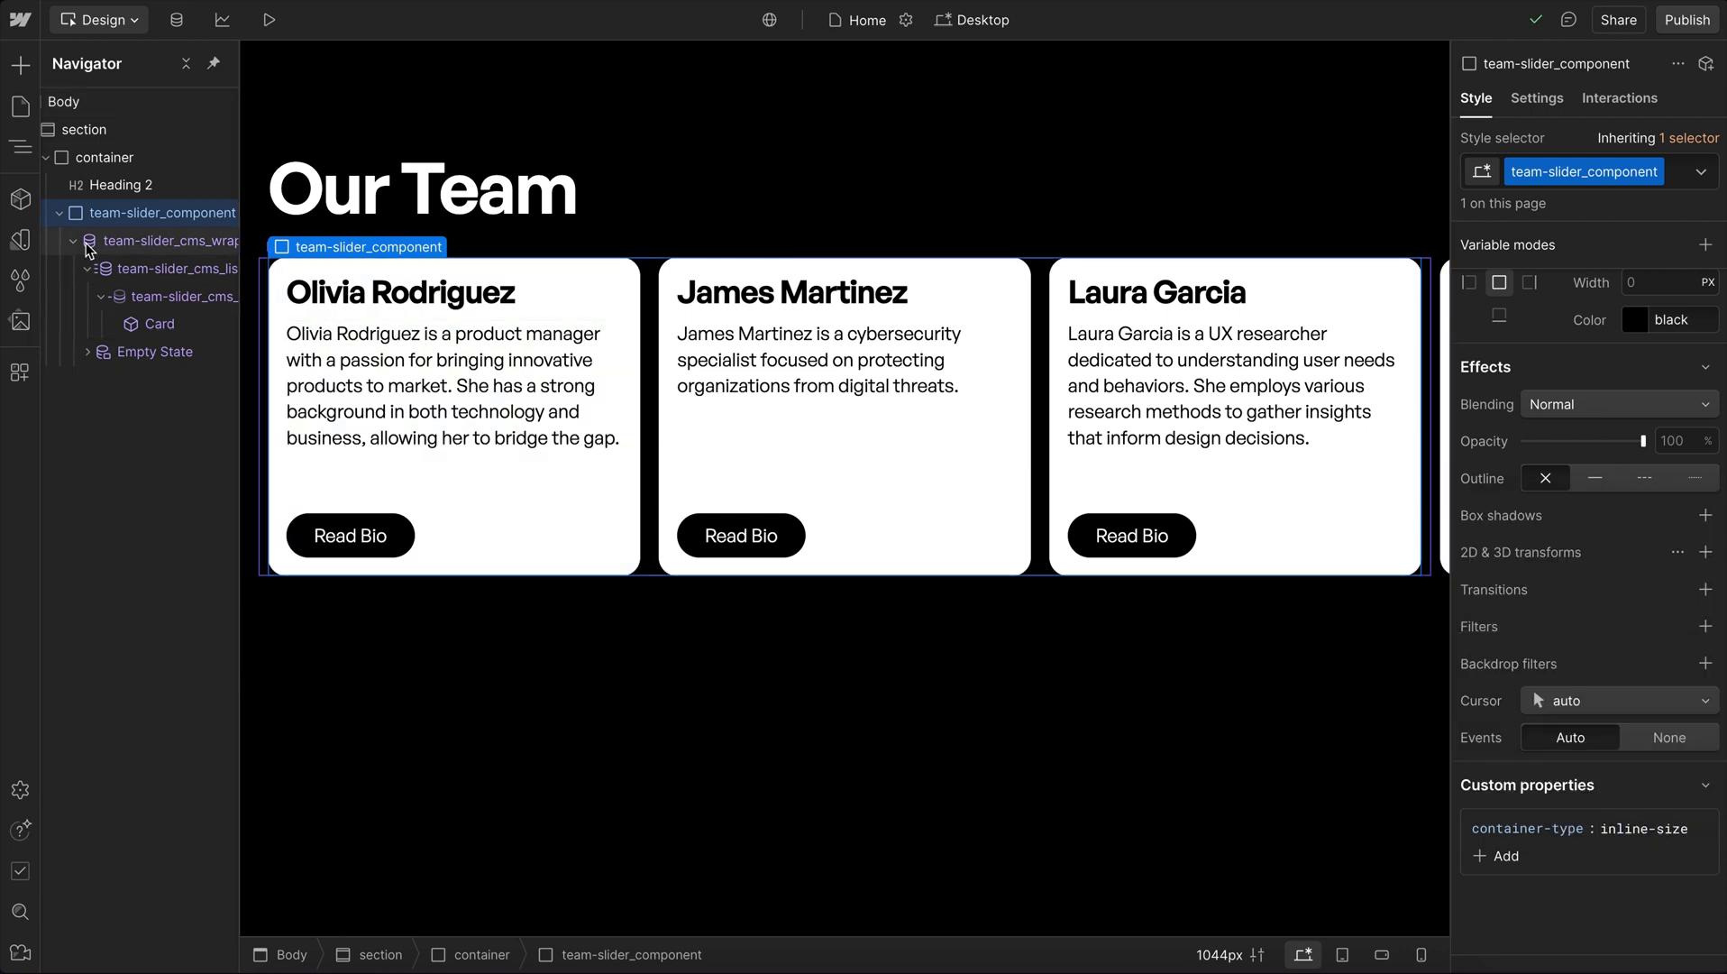
key(ctrl+k)
text(embed)
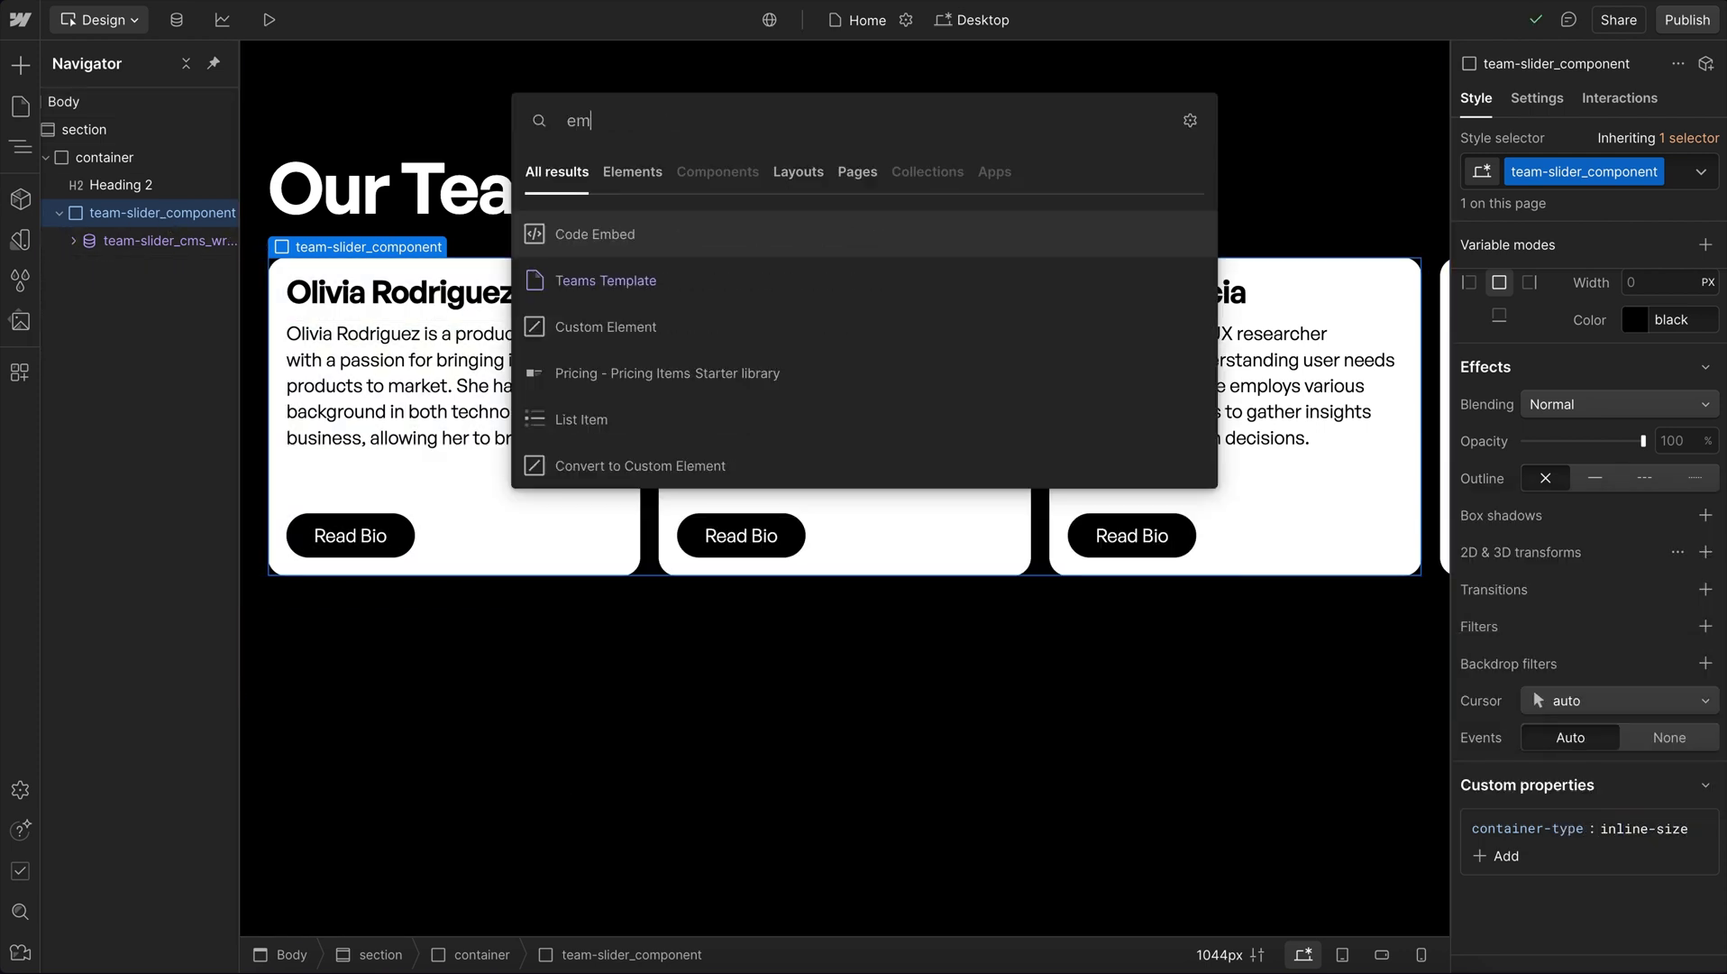
key(Return)
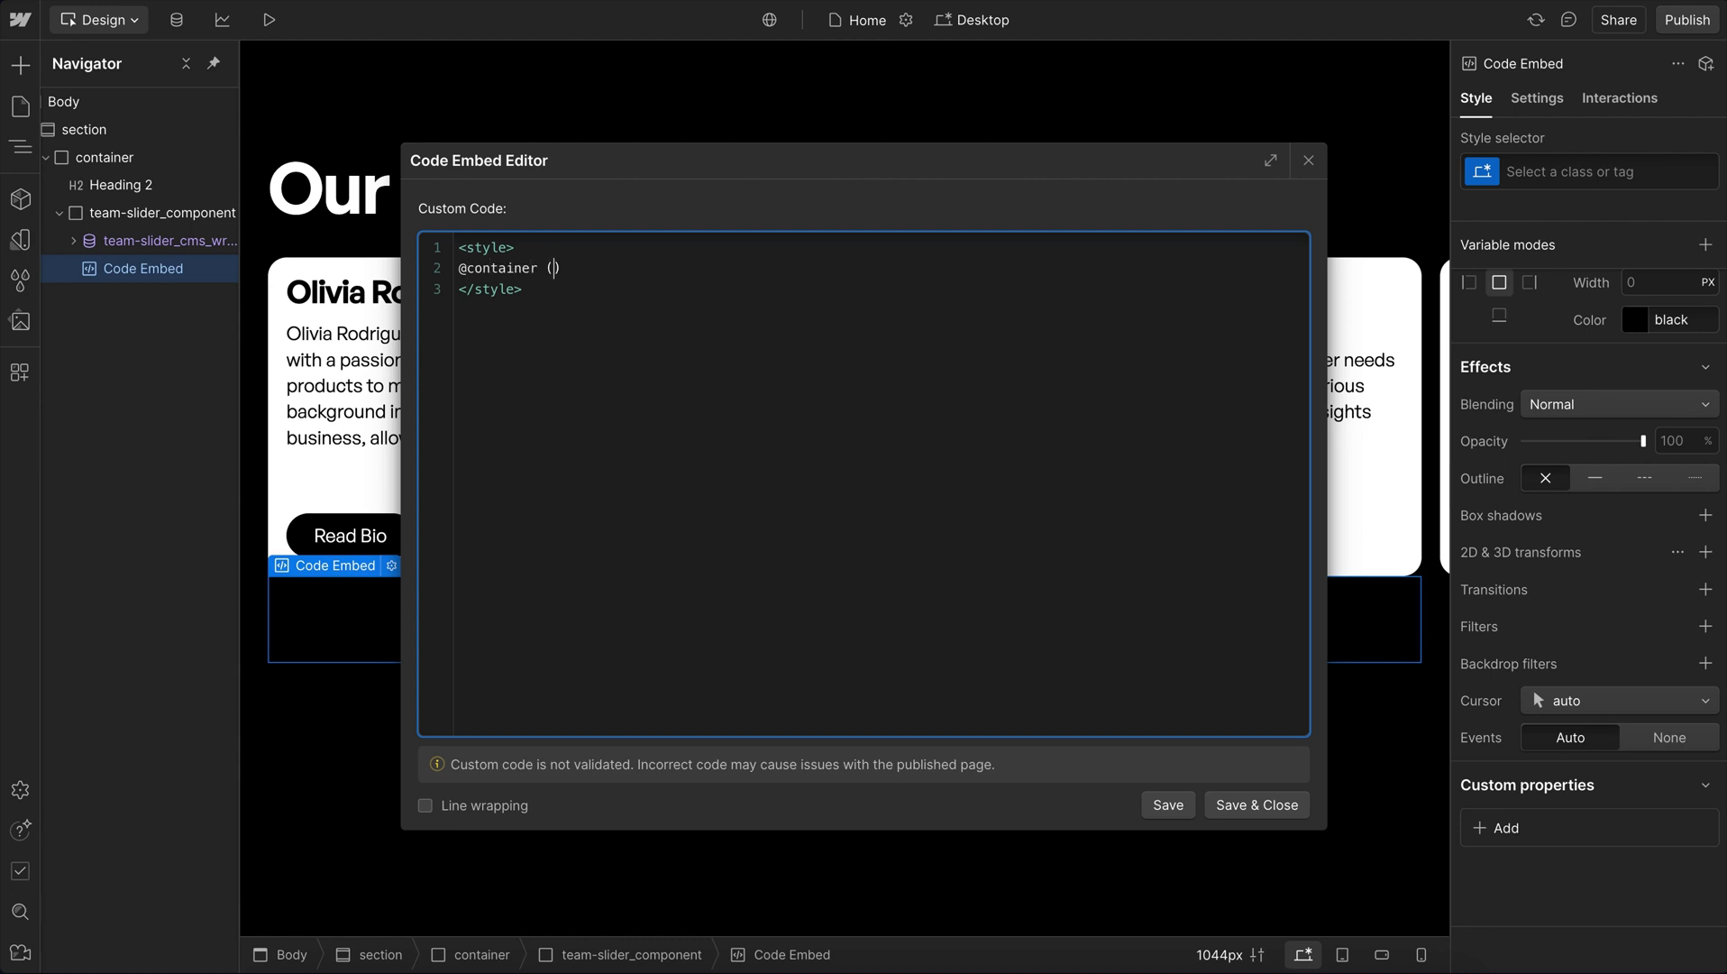
text(wid)
text({)
key(Return)
key(Return)
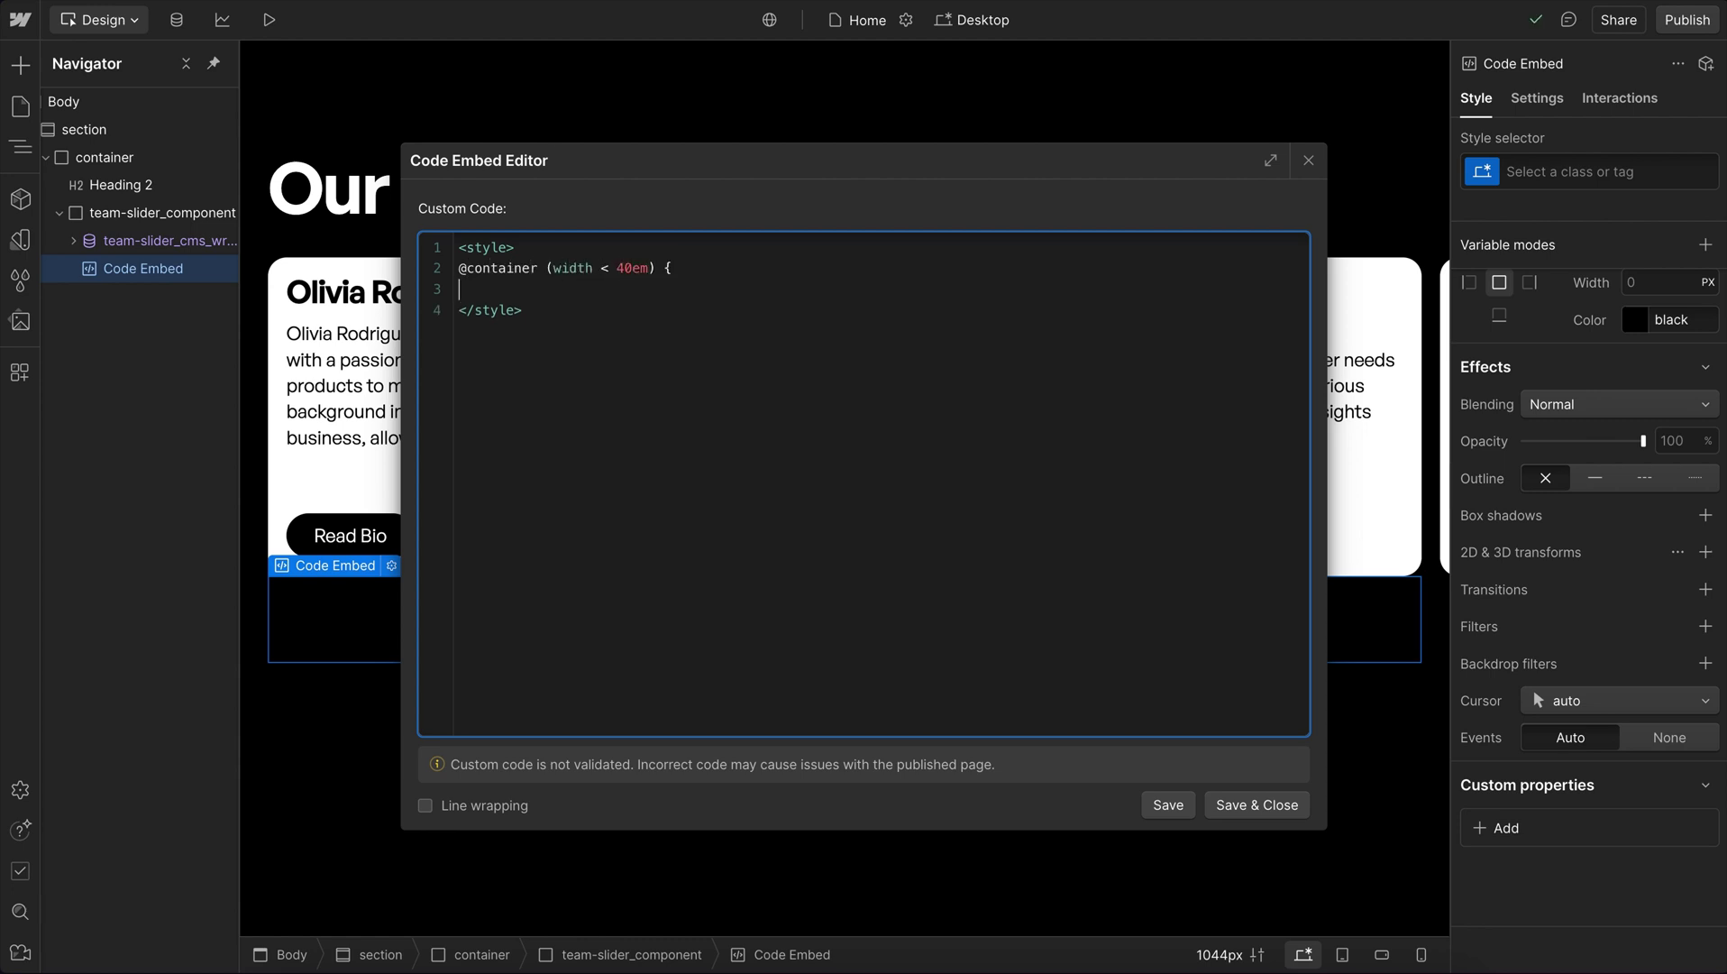
text(})
click(1276, 794)
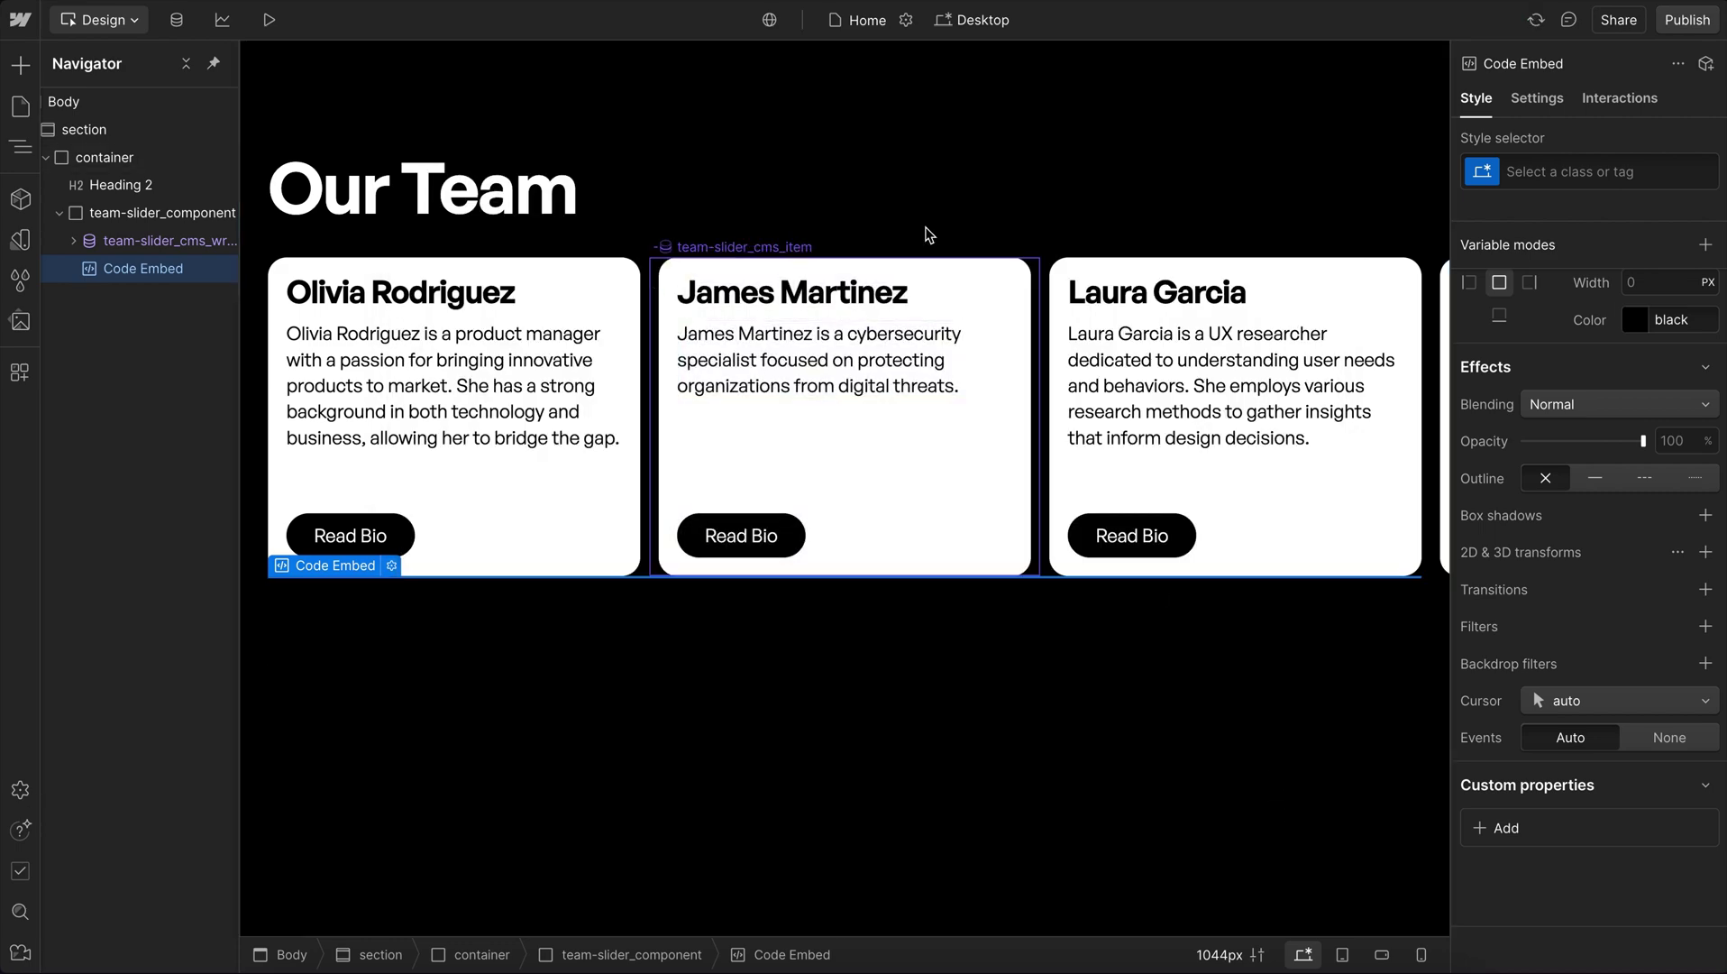
Step: Add .team-slider_cms_item.swiper-slide { width: calc(100% / 2); } to the 40em container rule, save it, and preview Tablet and Mobile (L)
click(929, 261)
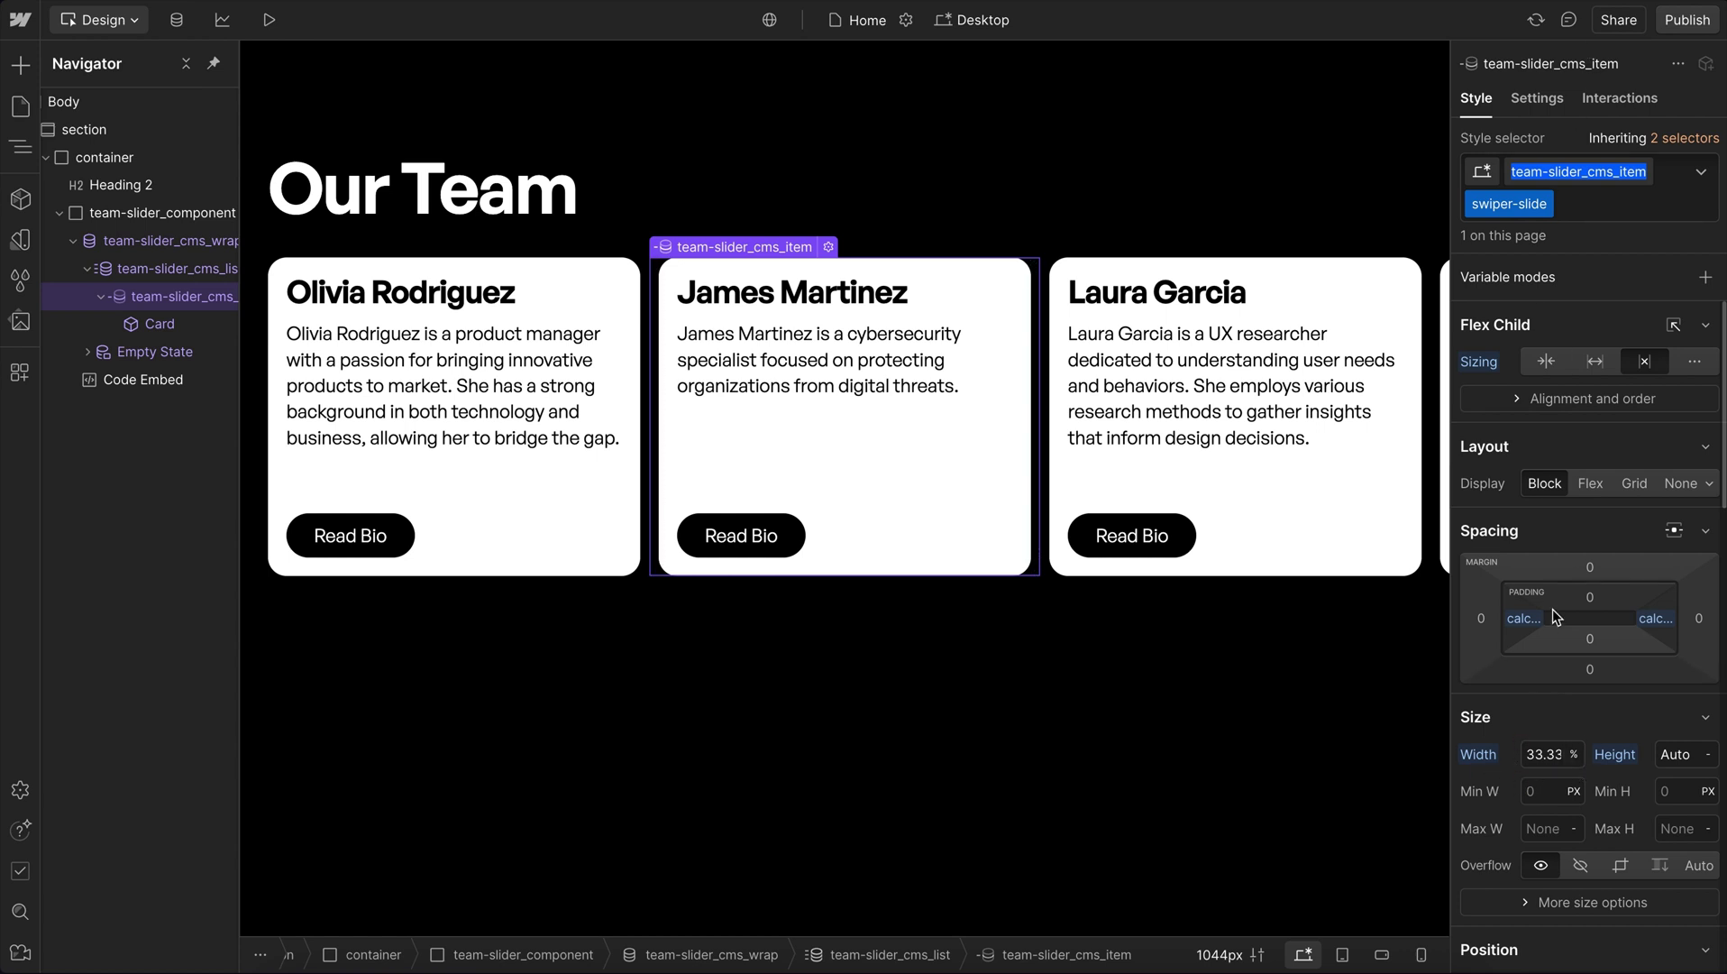
double_click(141, 380)
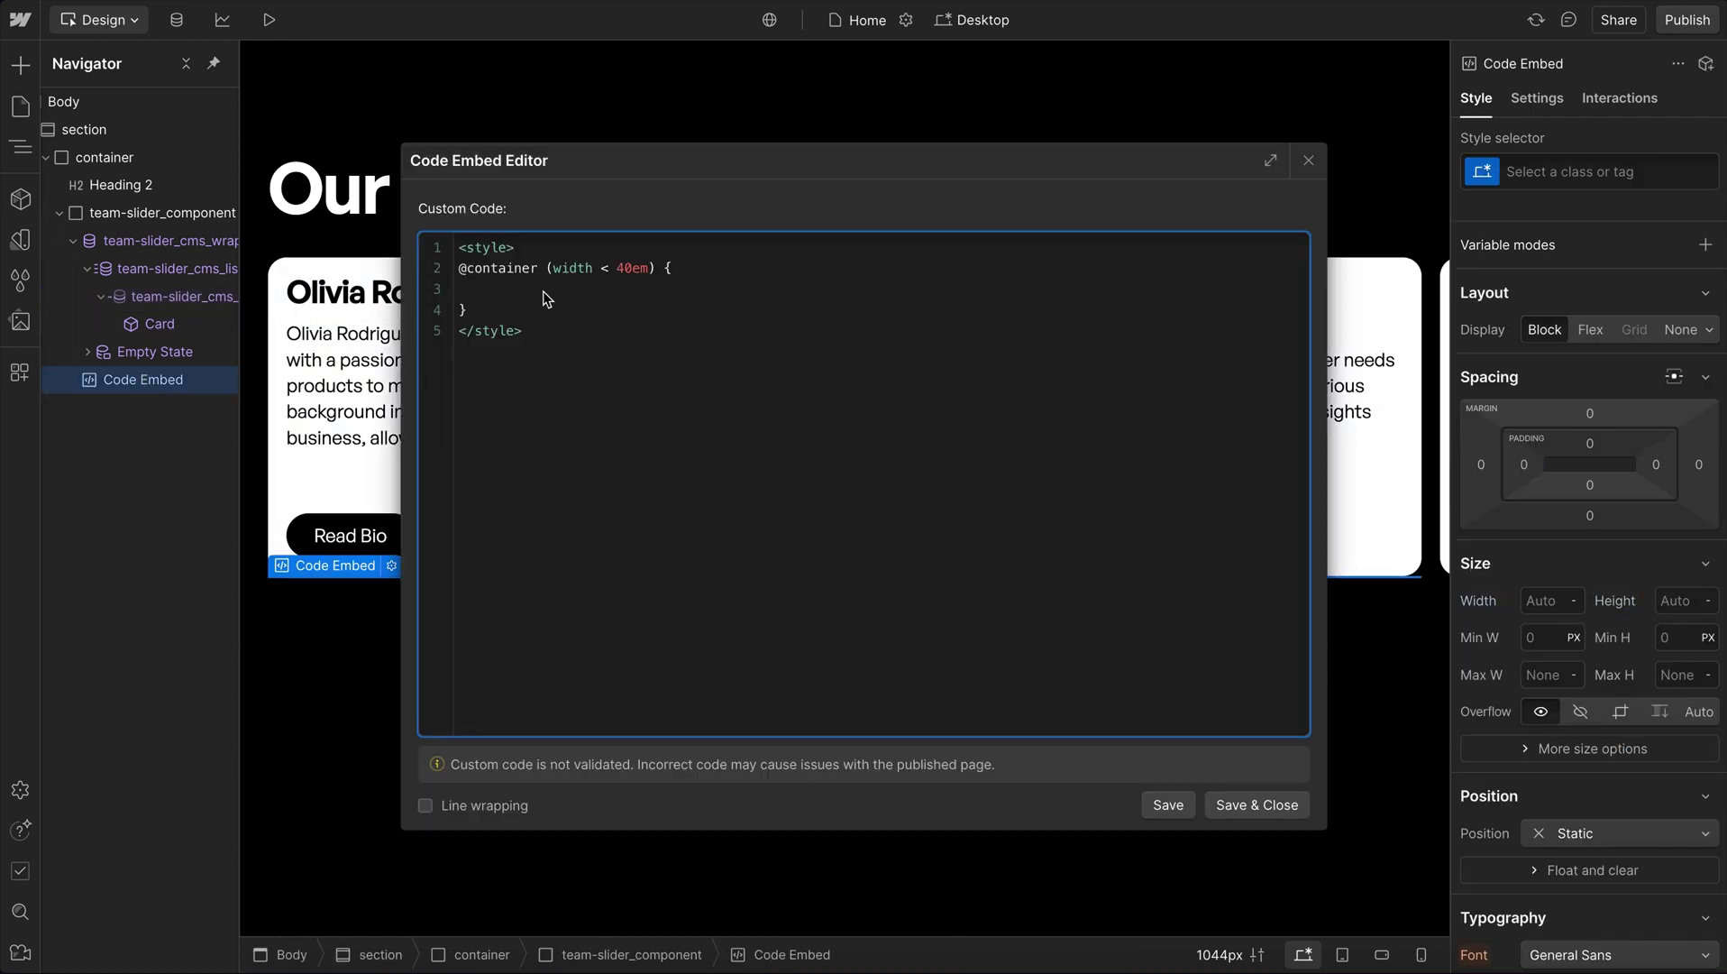
click(562, 302)
text(.team-slider_cms_item)
text(.sw)
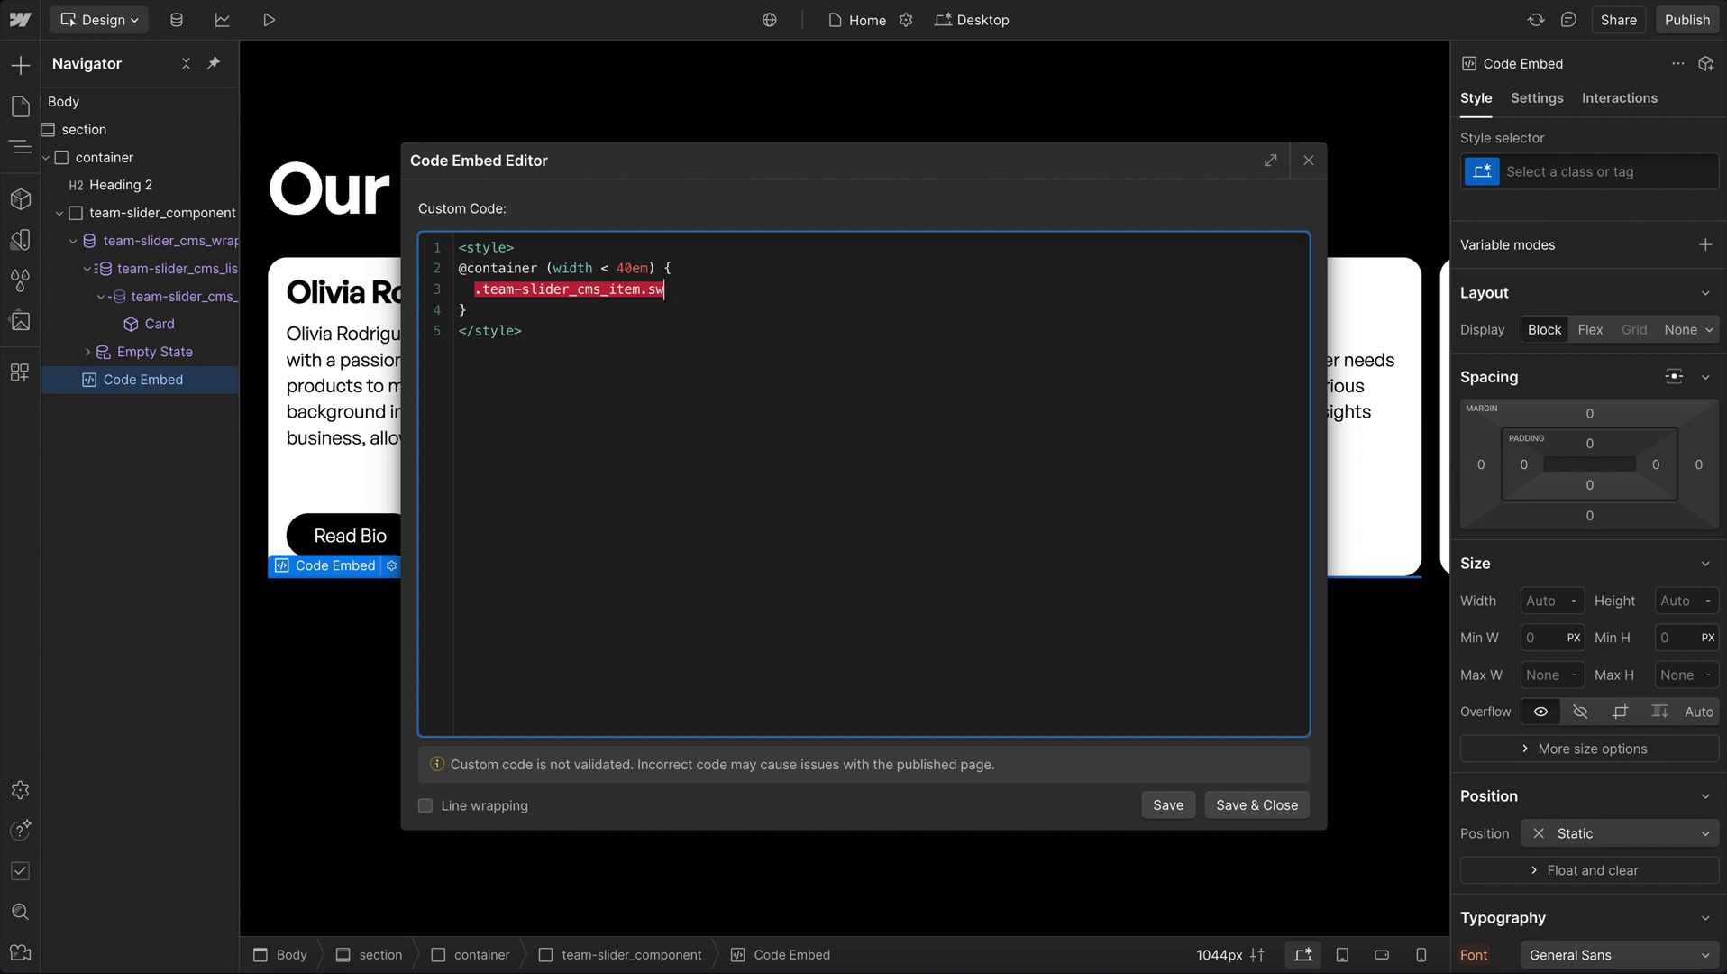
text(iper-slide)
text( { width)
key(Left)
text(width)
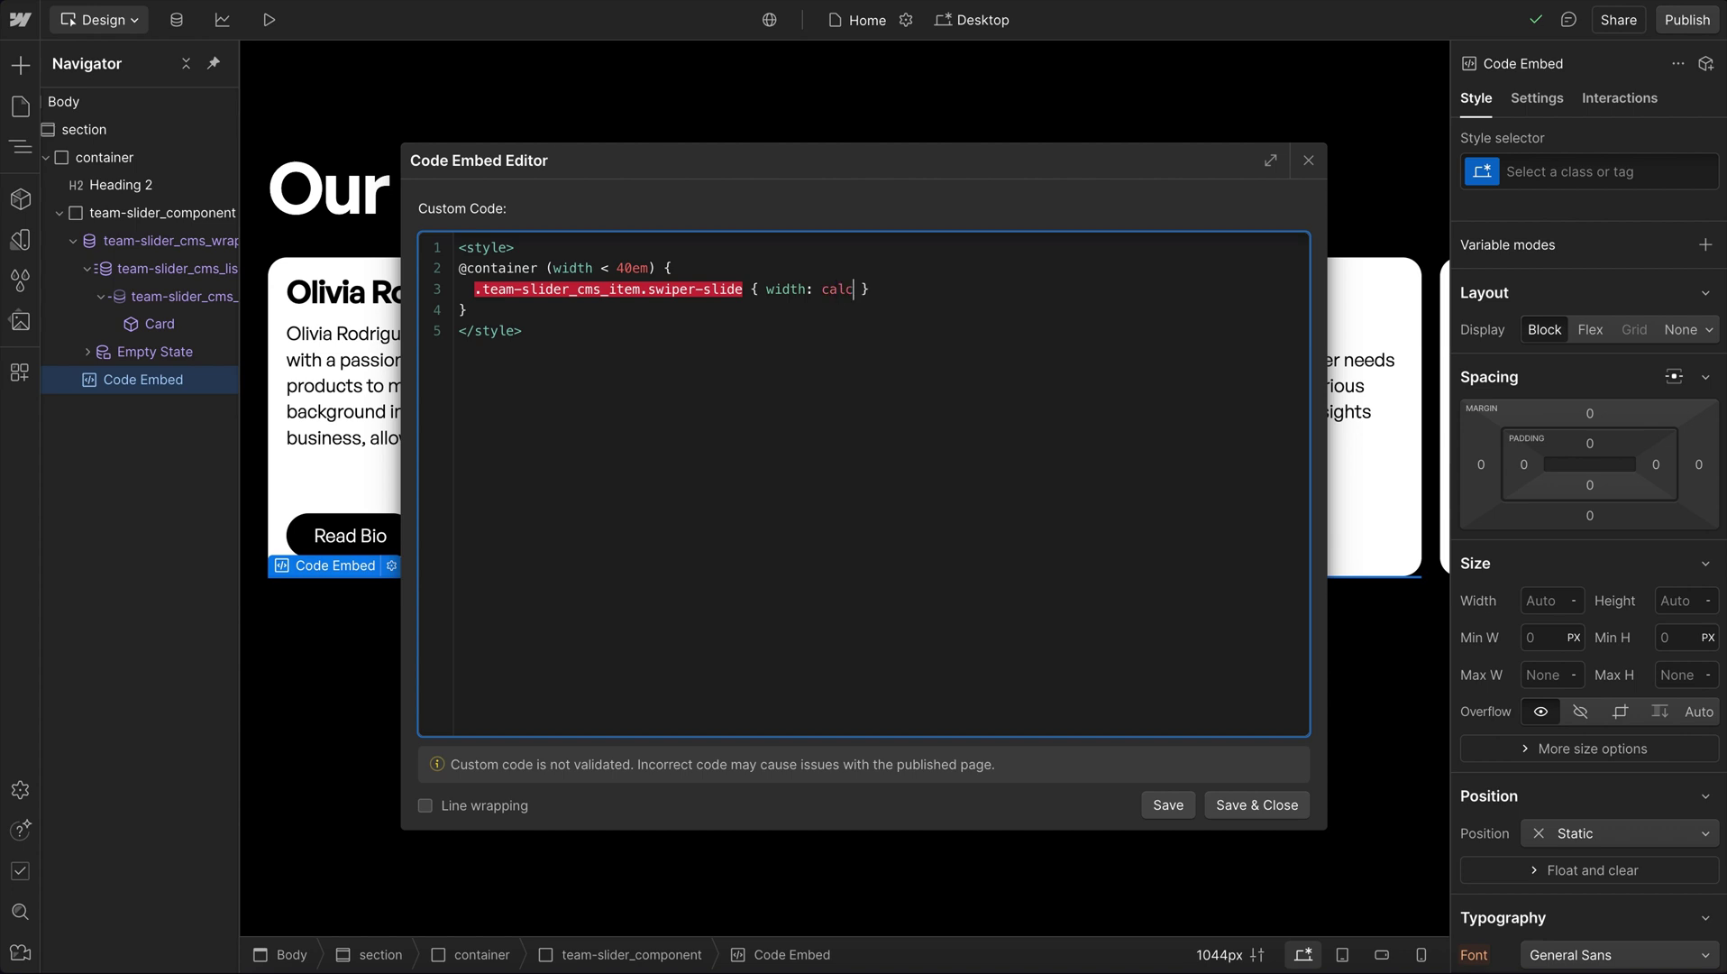
text(: calc(100% / 2);)
click(1262, 805)
click(1343, 954)
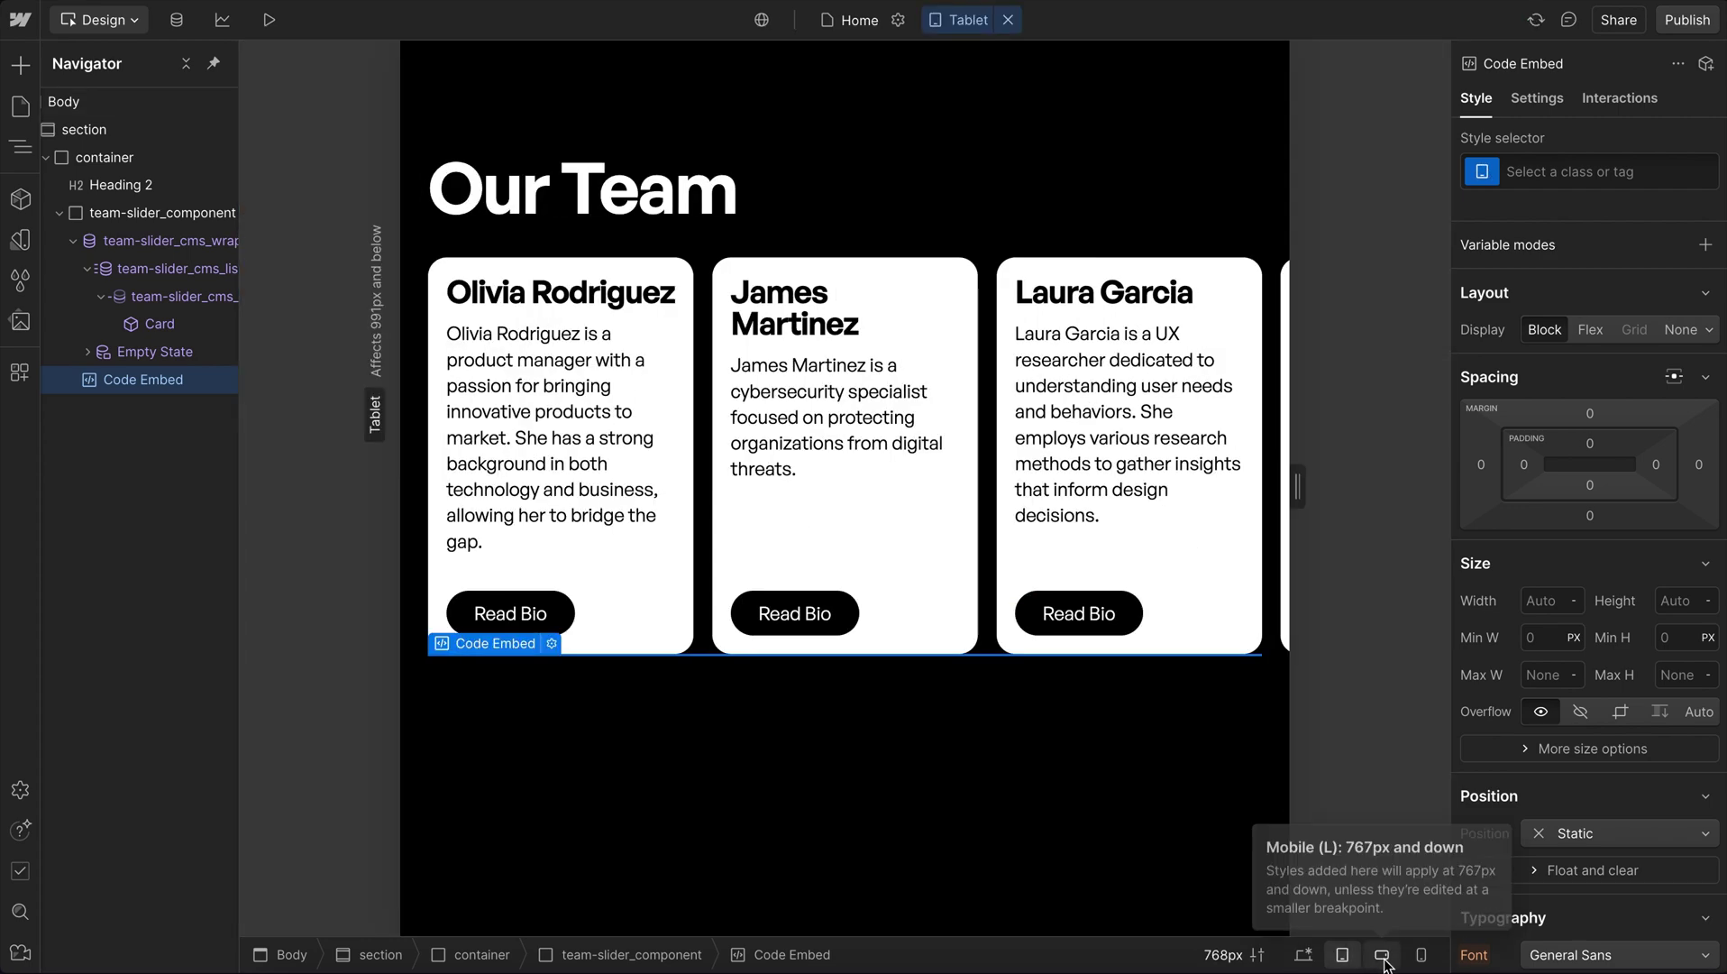
click(1382, 953)
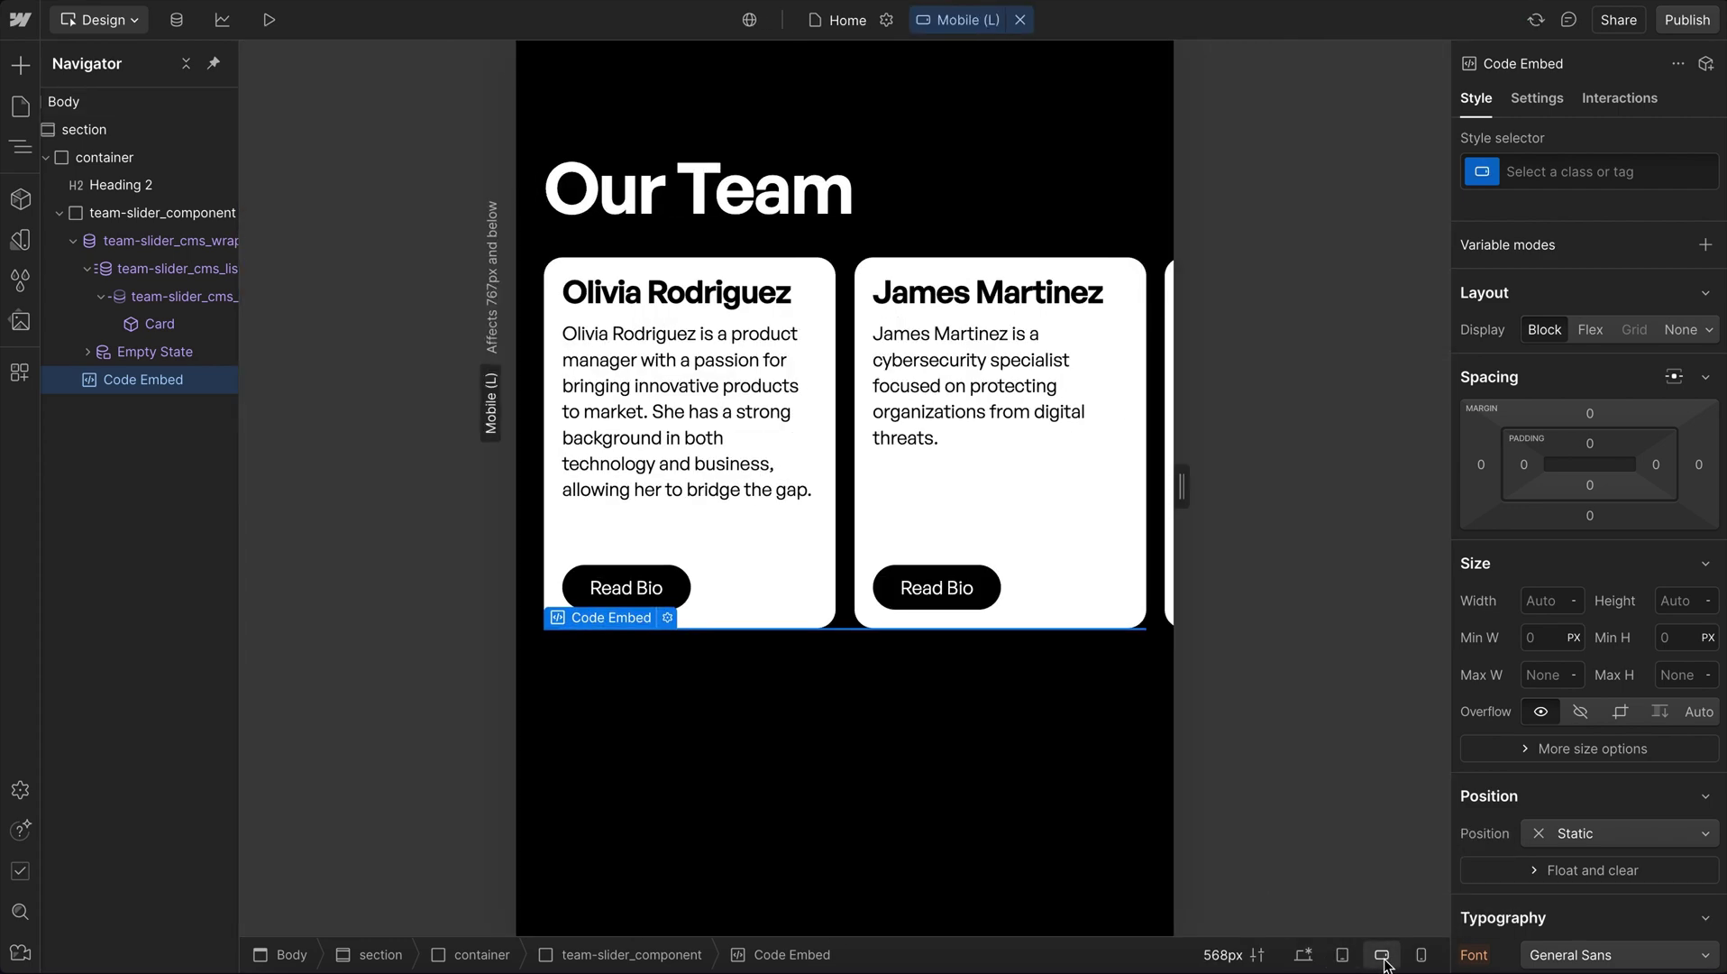
Step: Duplicate the container rule with width < 25em and slide width calc(100% / 1), save the embed, and preview the Mobile breakpoint
double_click(145, 380)
drag(513, 312, 430, 265)
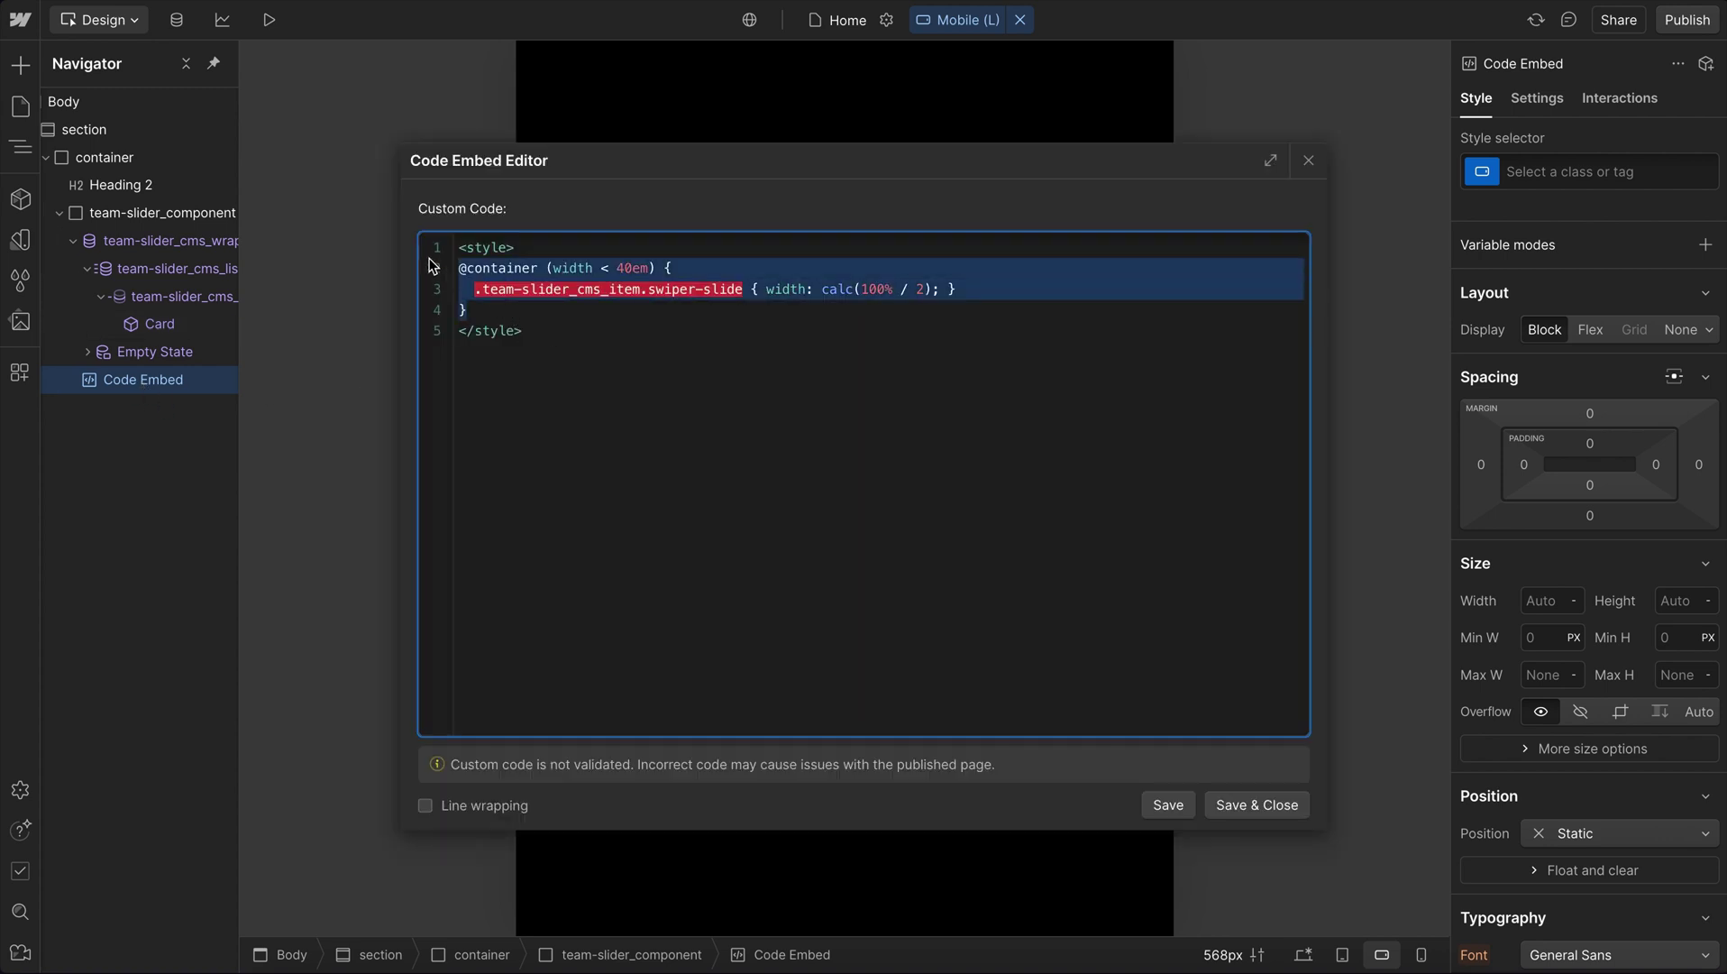
key(ctrl+c)
click(496, 309)
key(Return)
key(ctrl+v)
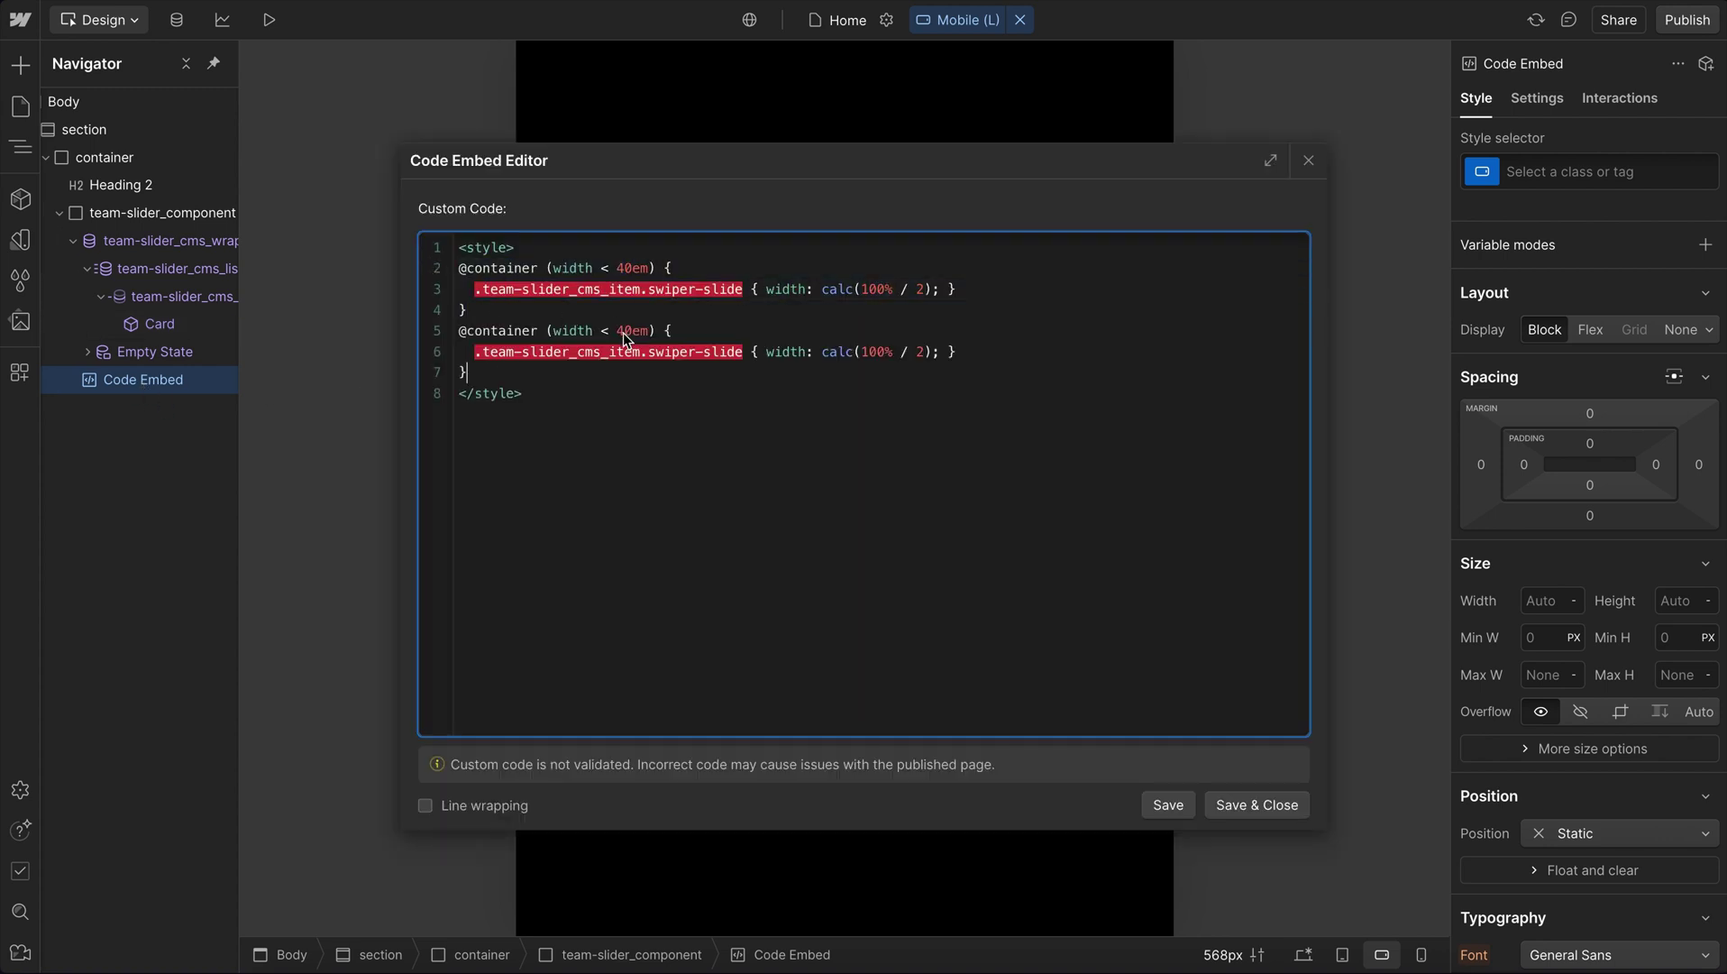
key(BackSpace)
key(BackSpace)
text(25)
key(BackSpace)
text(1)
click(1259, 795)
click(1422, 954)
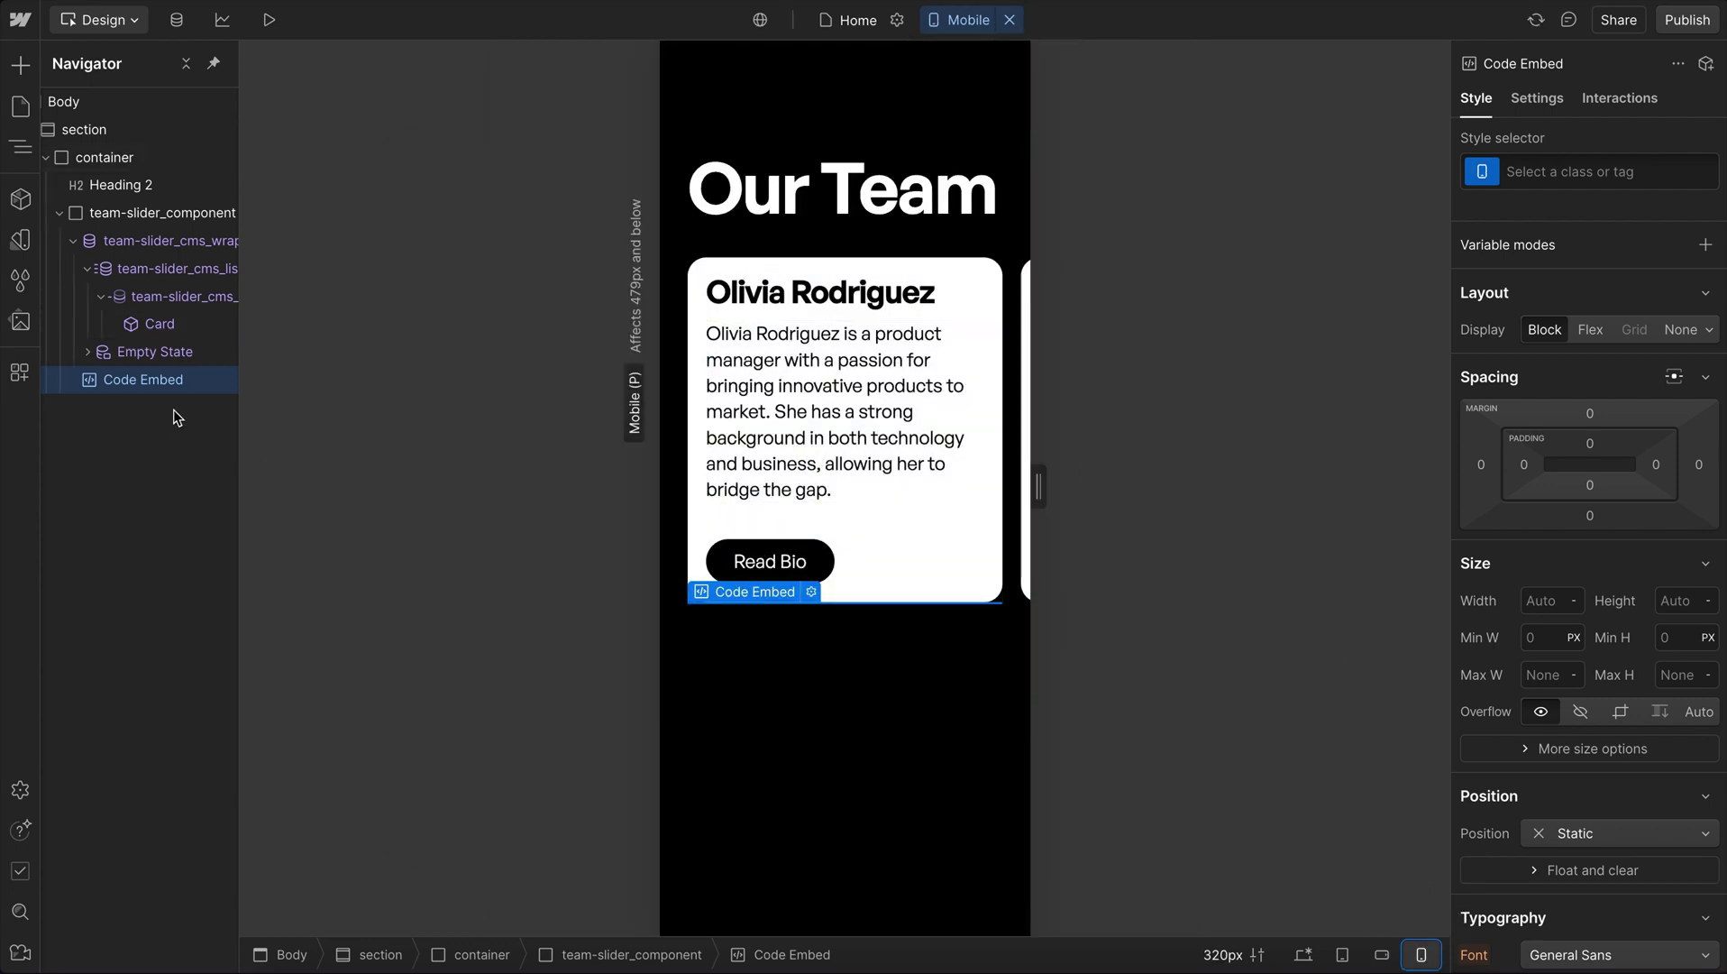
Step: Narrow the slide width in the 25em container rule so part of the second card shows on Mobile, save, and return to Desktop
double_click(173, 385)
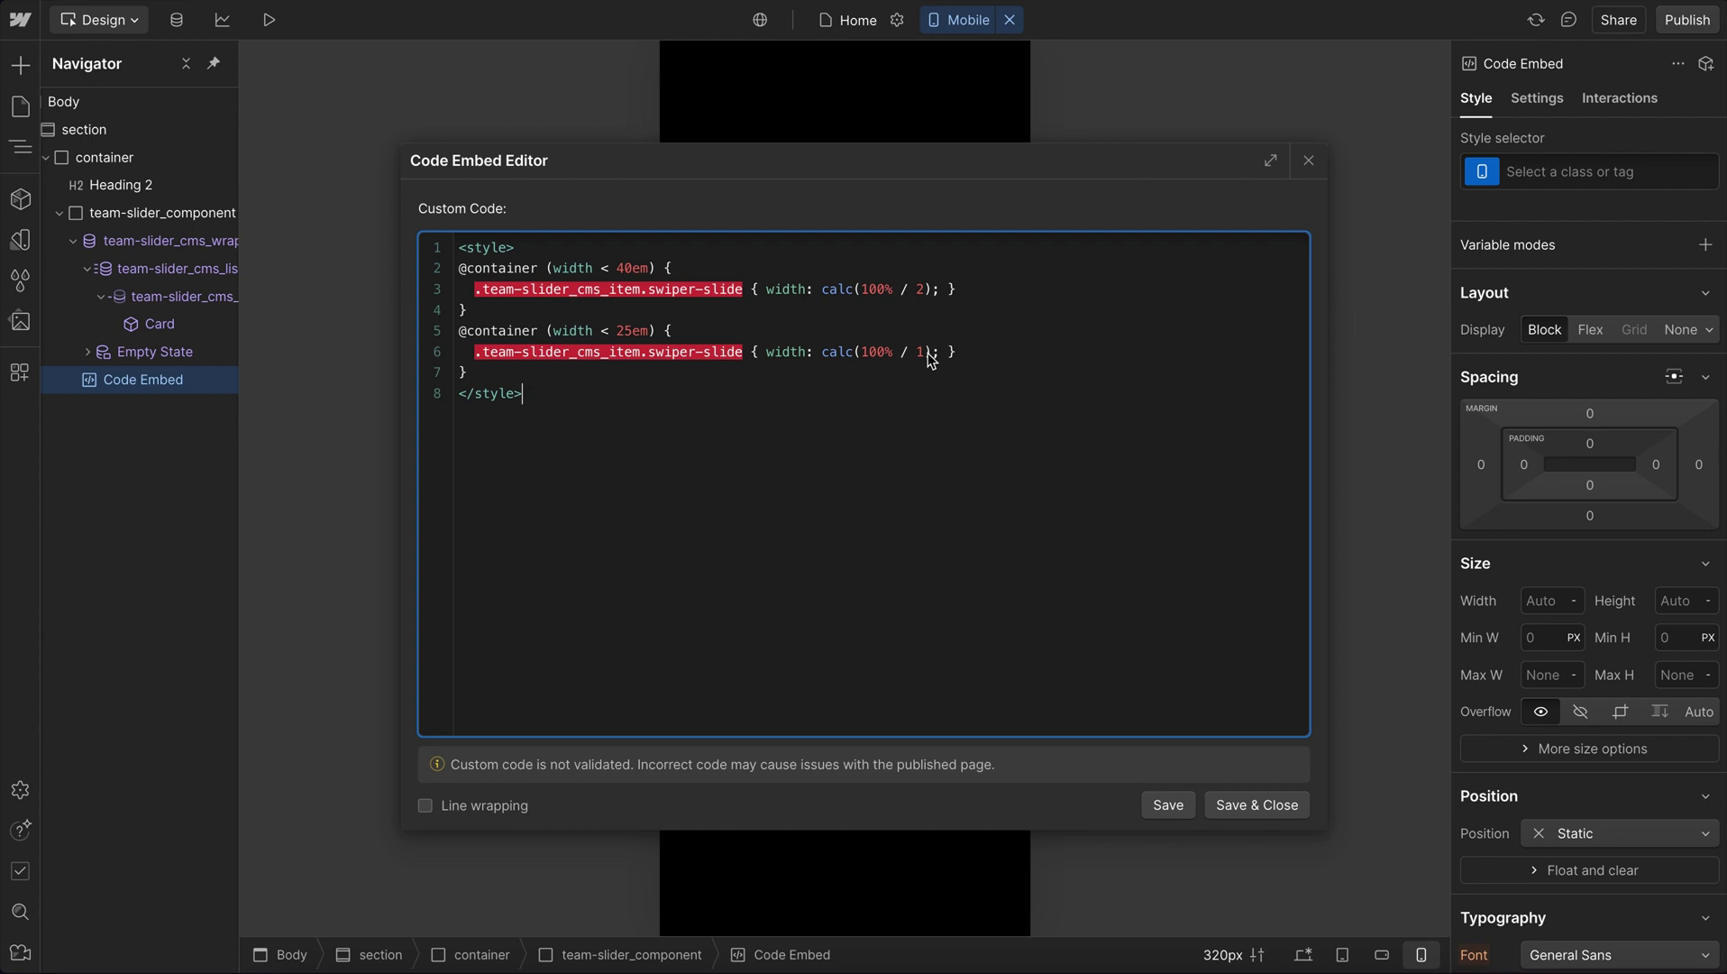
click(1269, 805)
double_click(933, 450)
click(1258, 805)
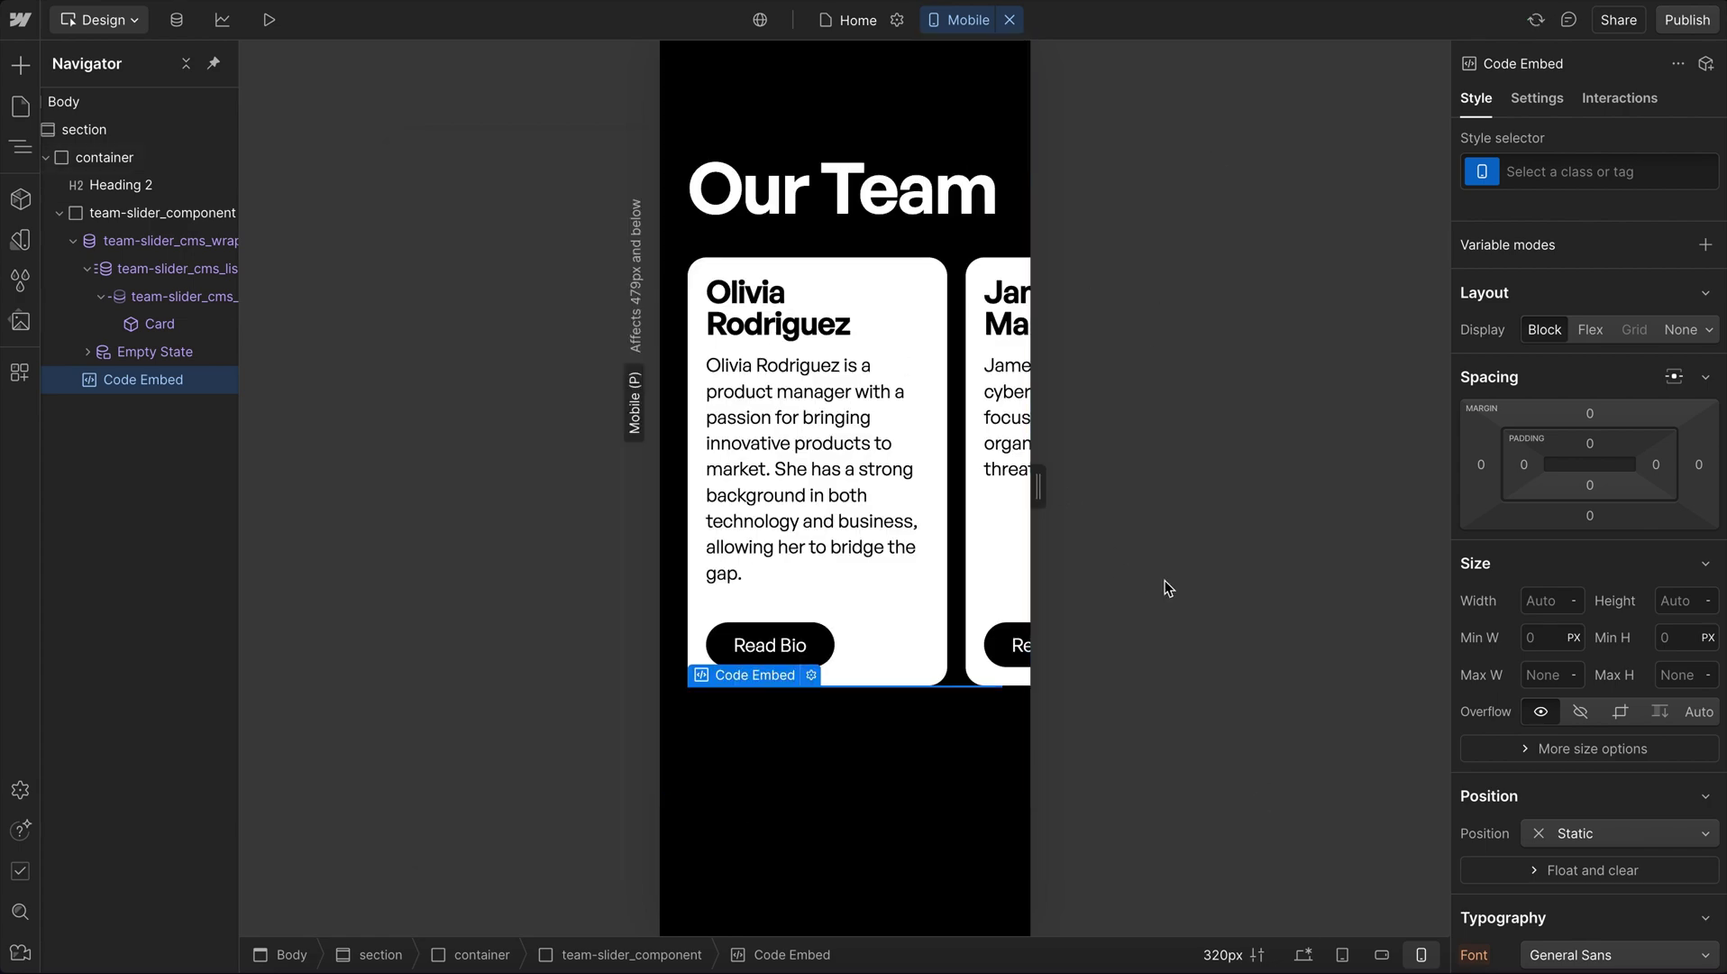
click(1303, 954)
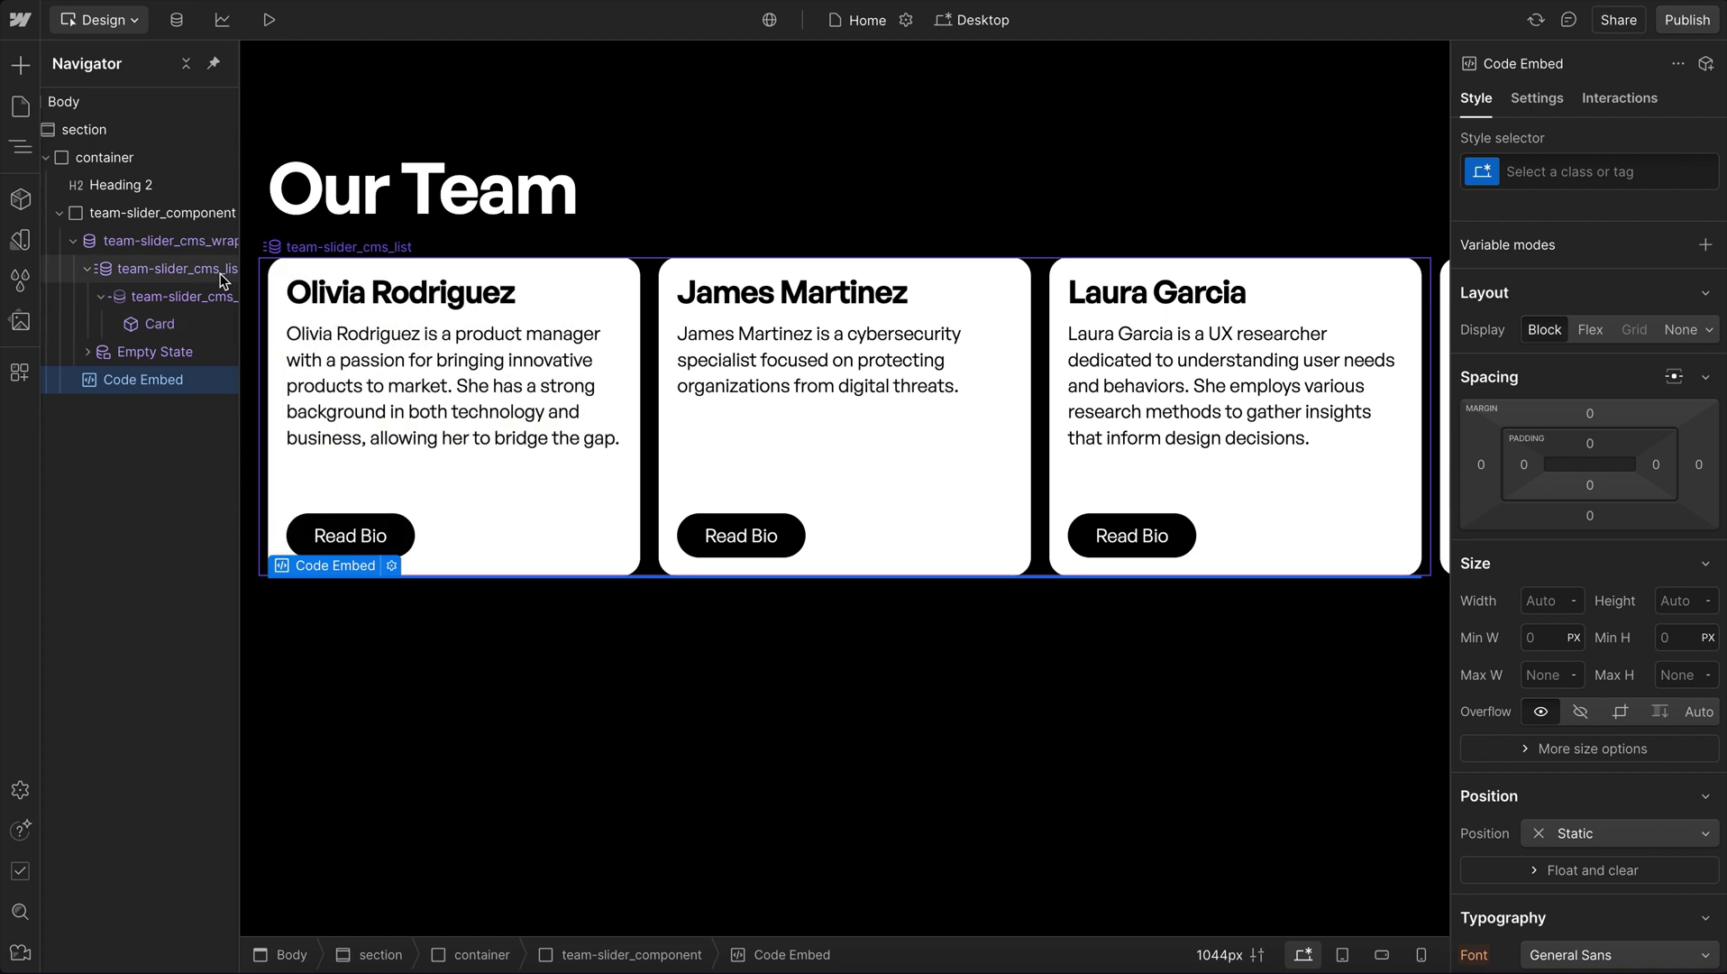
Step: Test the container queries by setting team-slider_component's width to 10 rem, raising it gradually to 42 rem, and resetting it
click(144, 214)
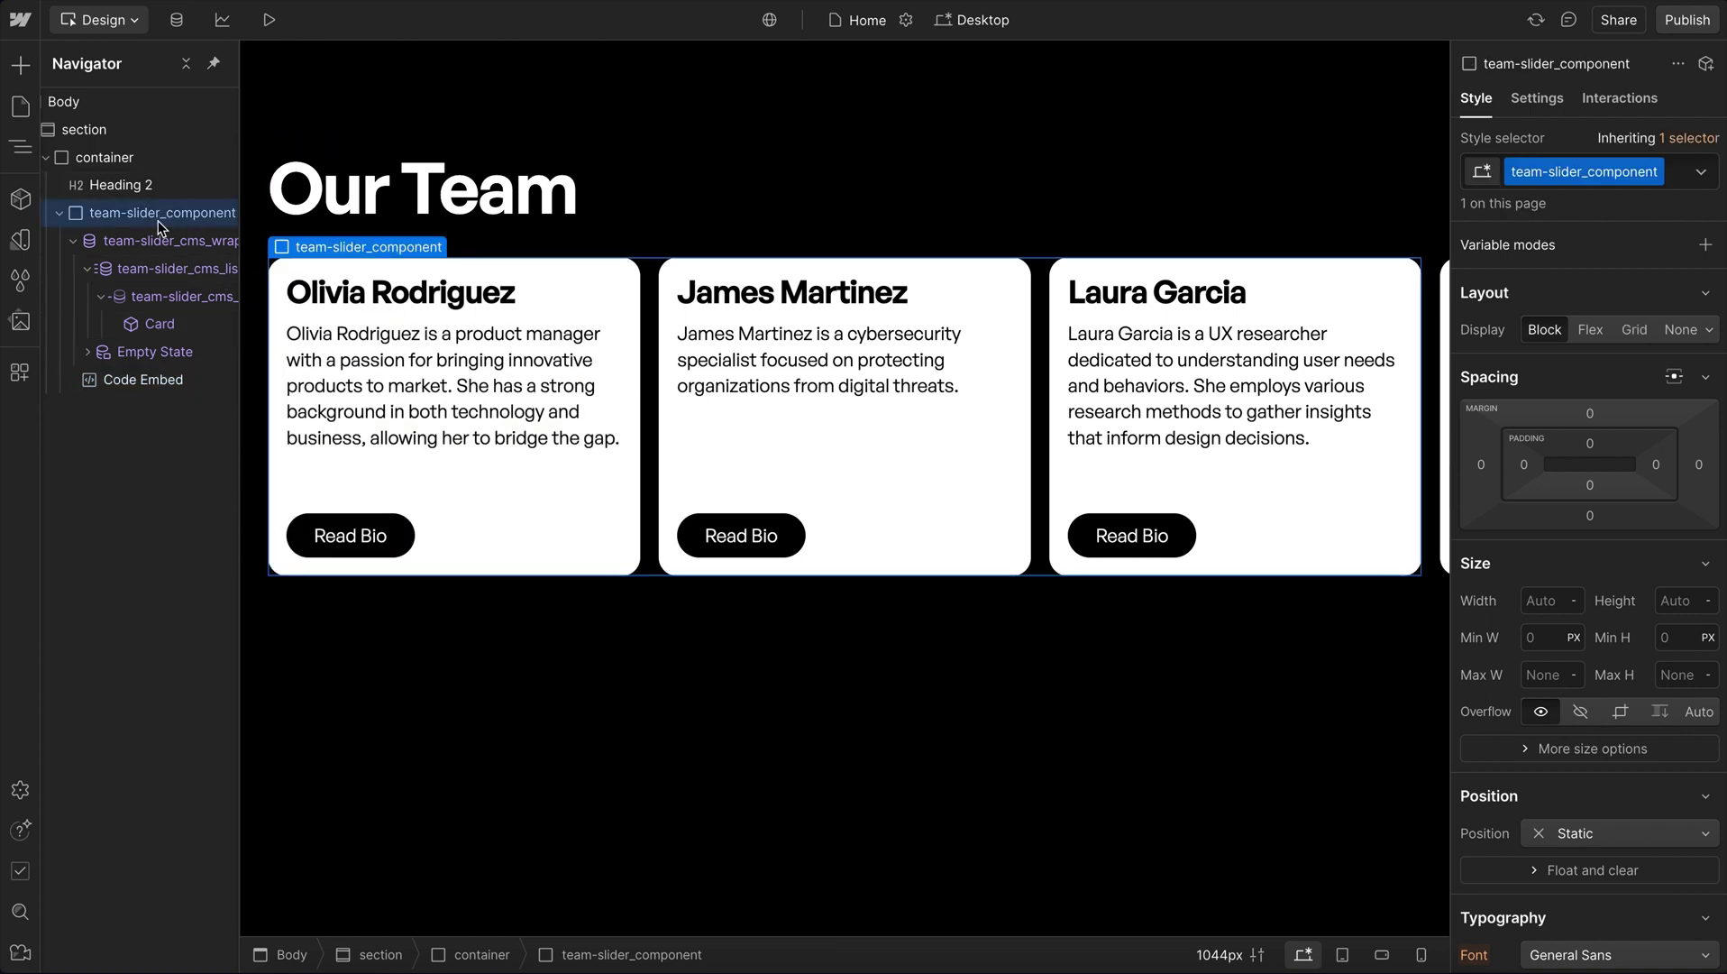
click(59, 213)
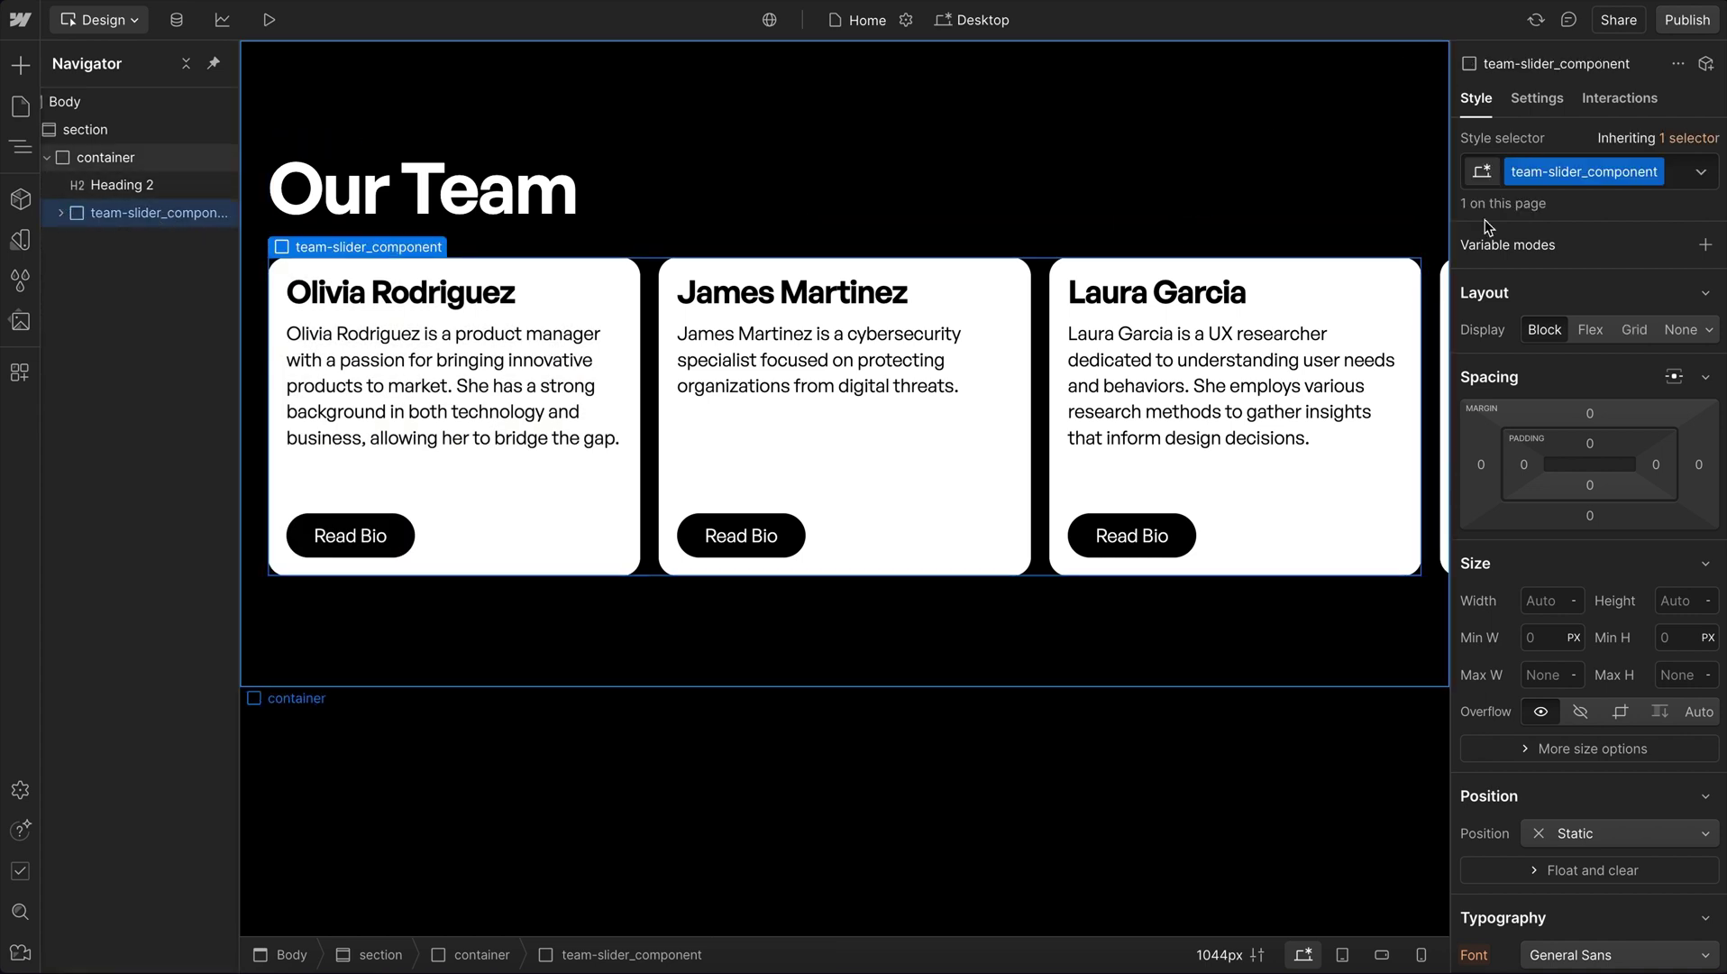
click(1550, 613)
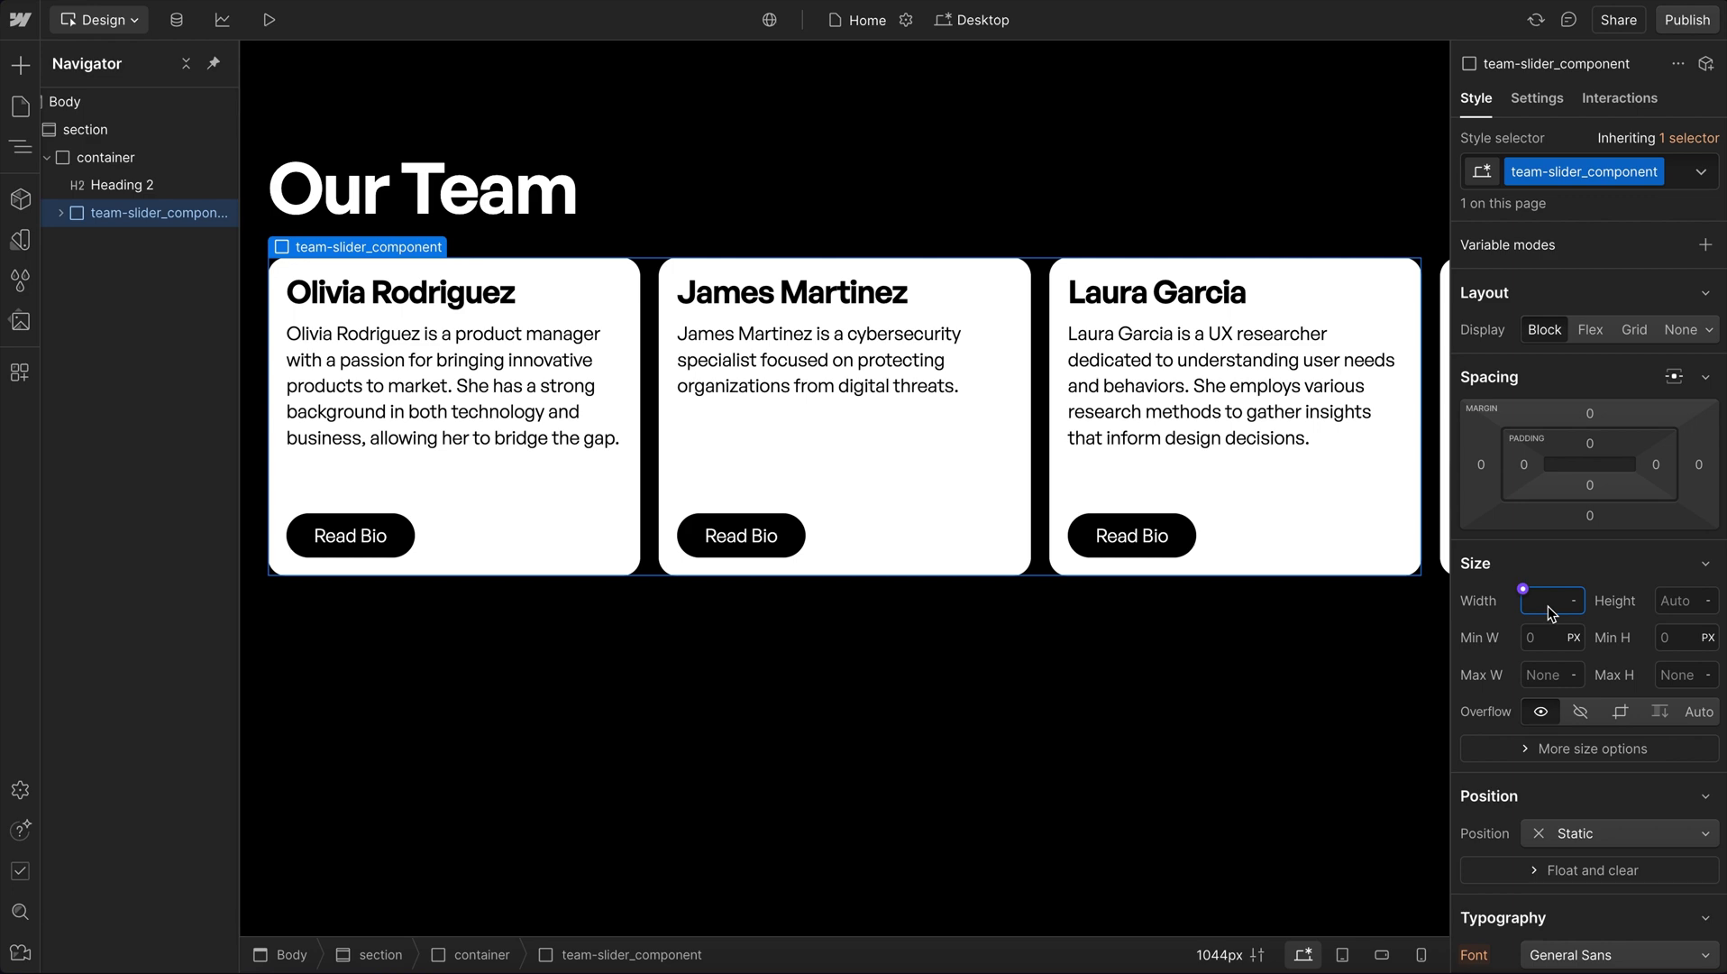
text(10)
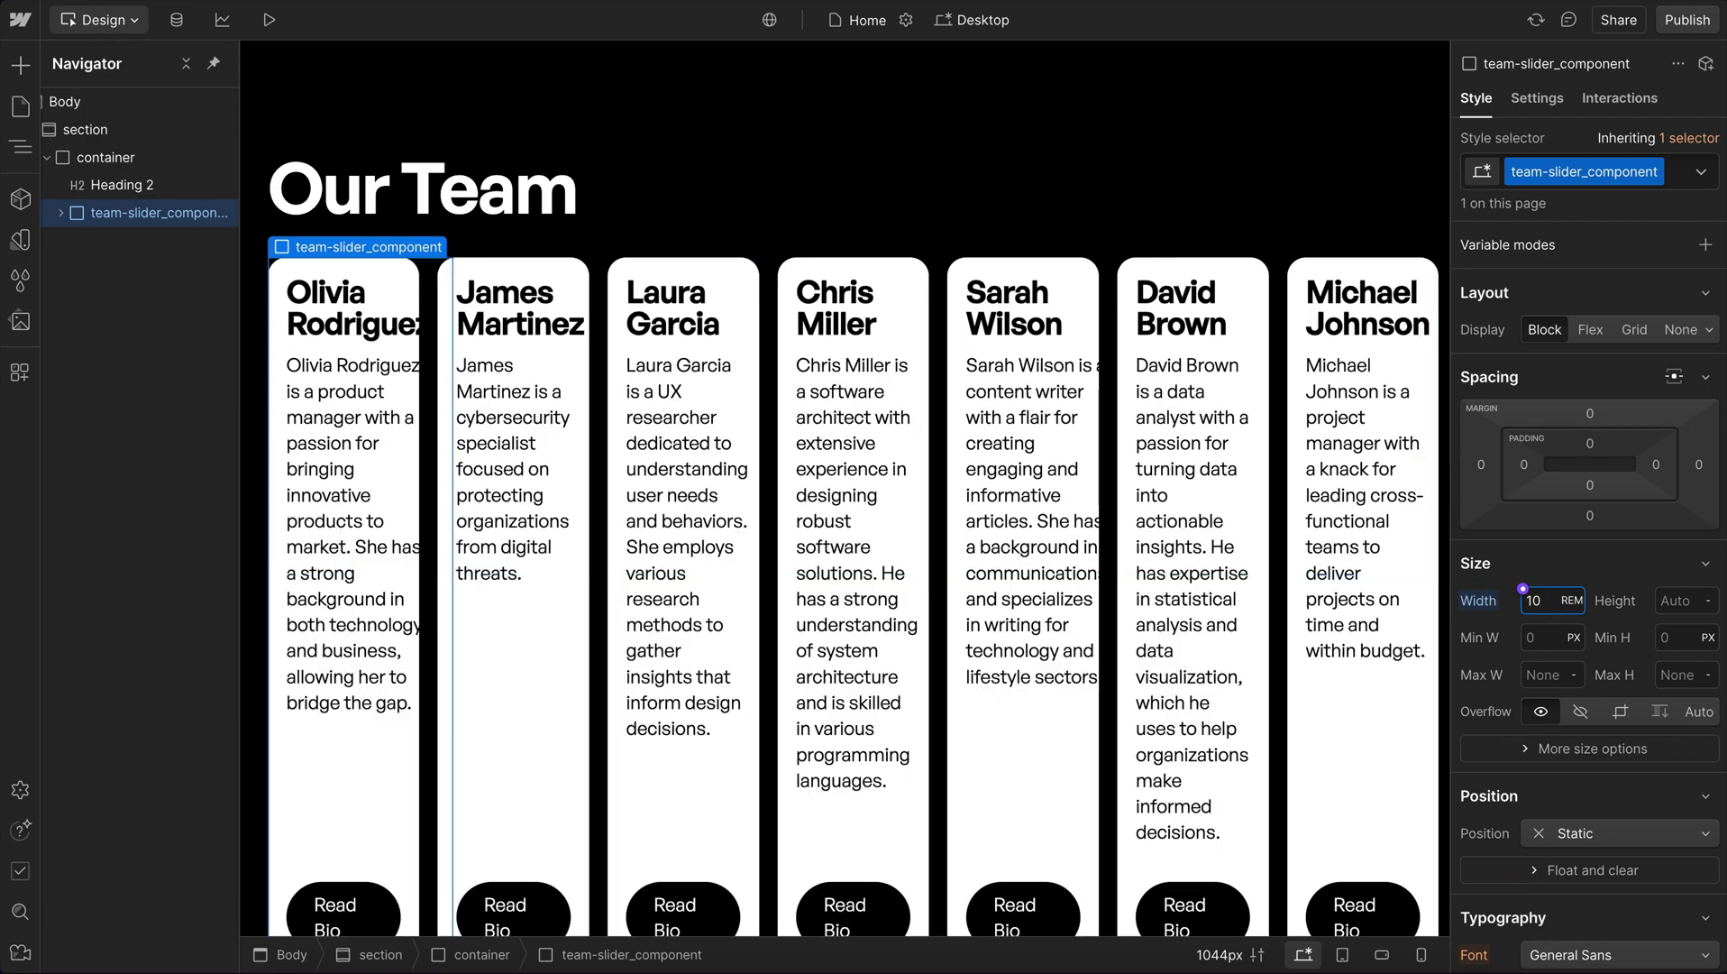
key(Up)
key(Up)
key(Up)
key(Up)
key(Up)
key(Up)
key(Up)
key(Up)
key(Up)
key(Up)
key(Up)
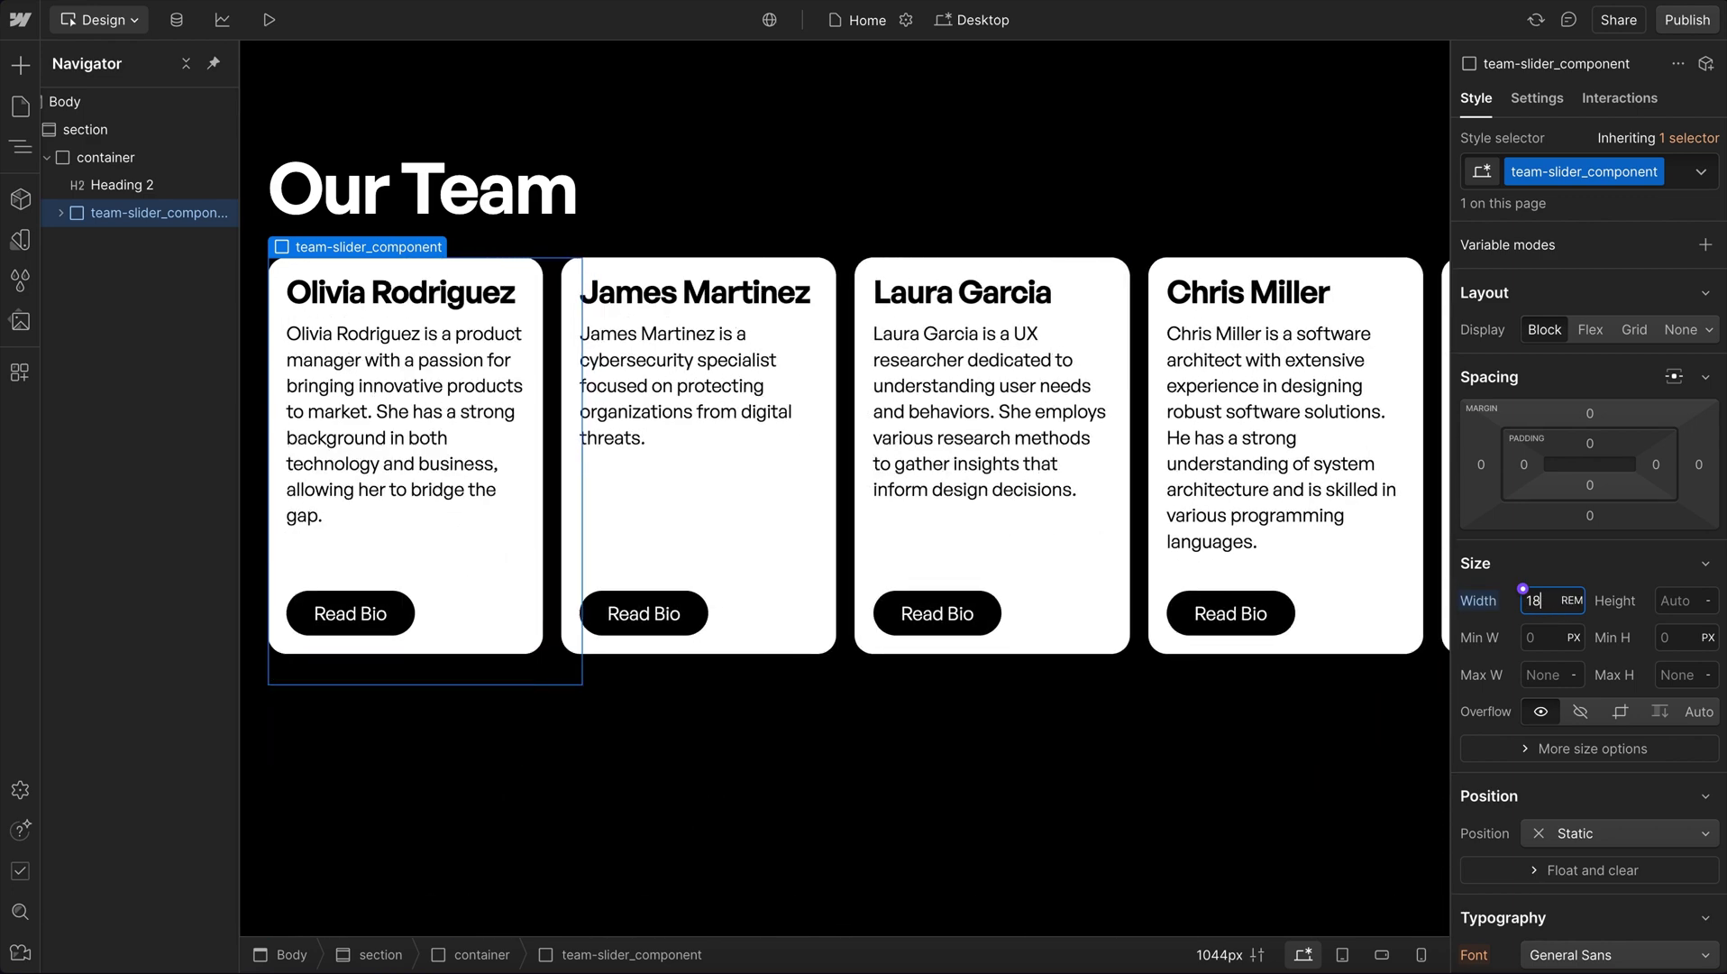
key(Up)
key(Up)
key(Up)
key(Up)
key(Up)
key(Up)
key(Up)
key(Up)
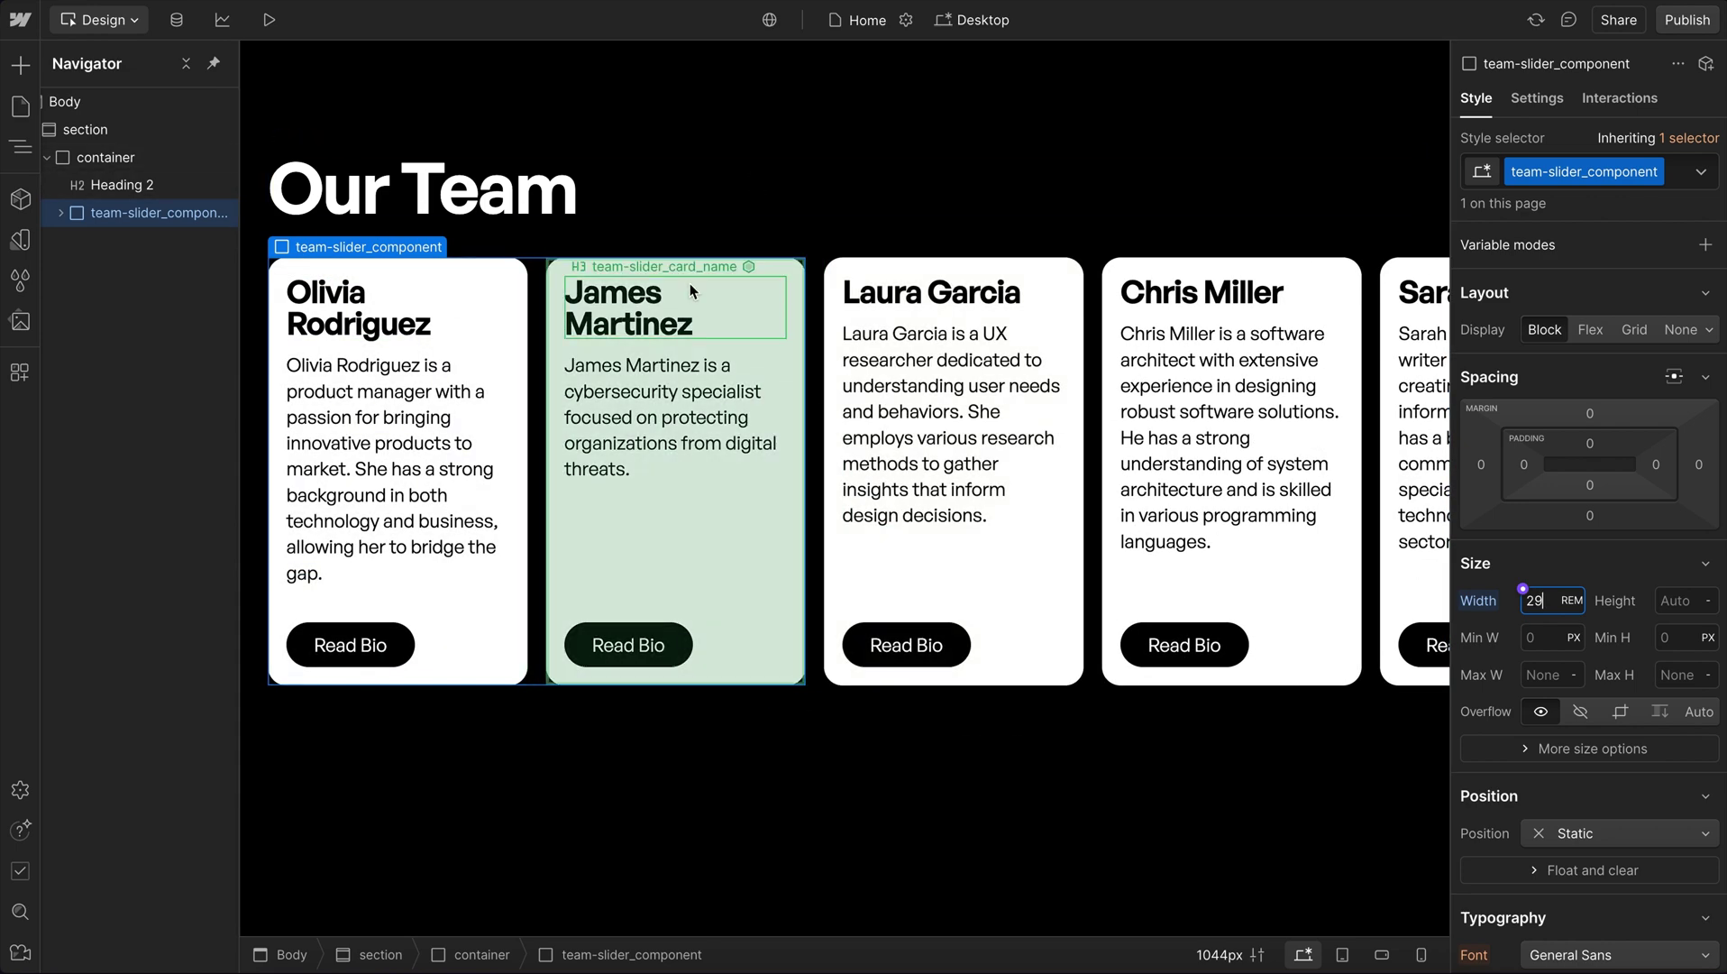
key(Up)
key(Up)
key(Up)
key(Up)
key(Up)
key(Up)
key(Up)
key(Up)
key(Up)
key(Up)
key(Up)
key(Up)
key(Up)
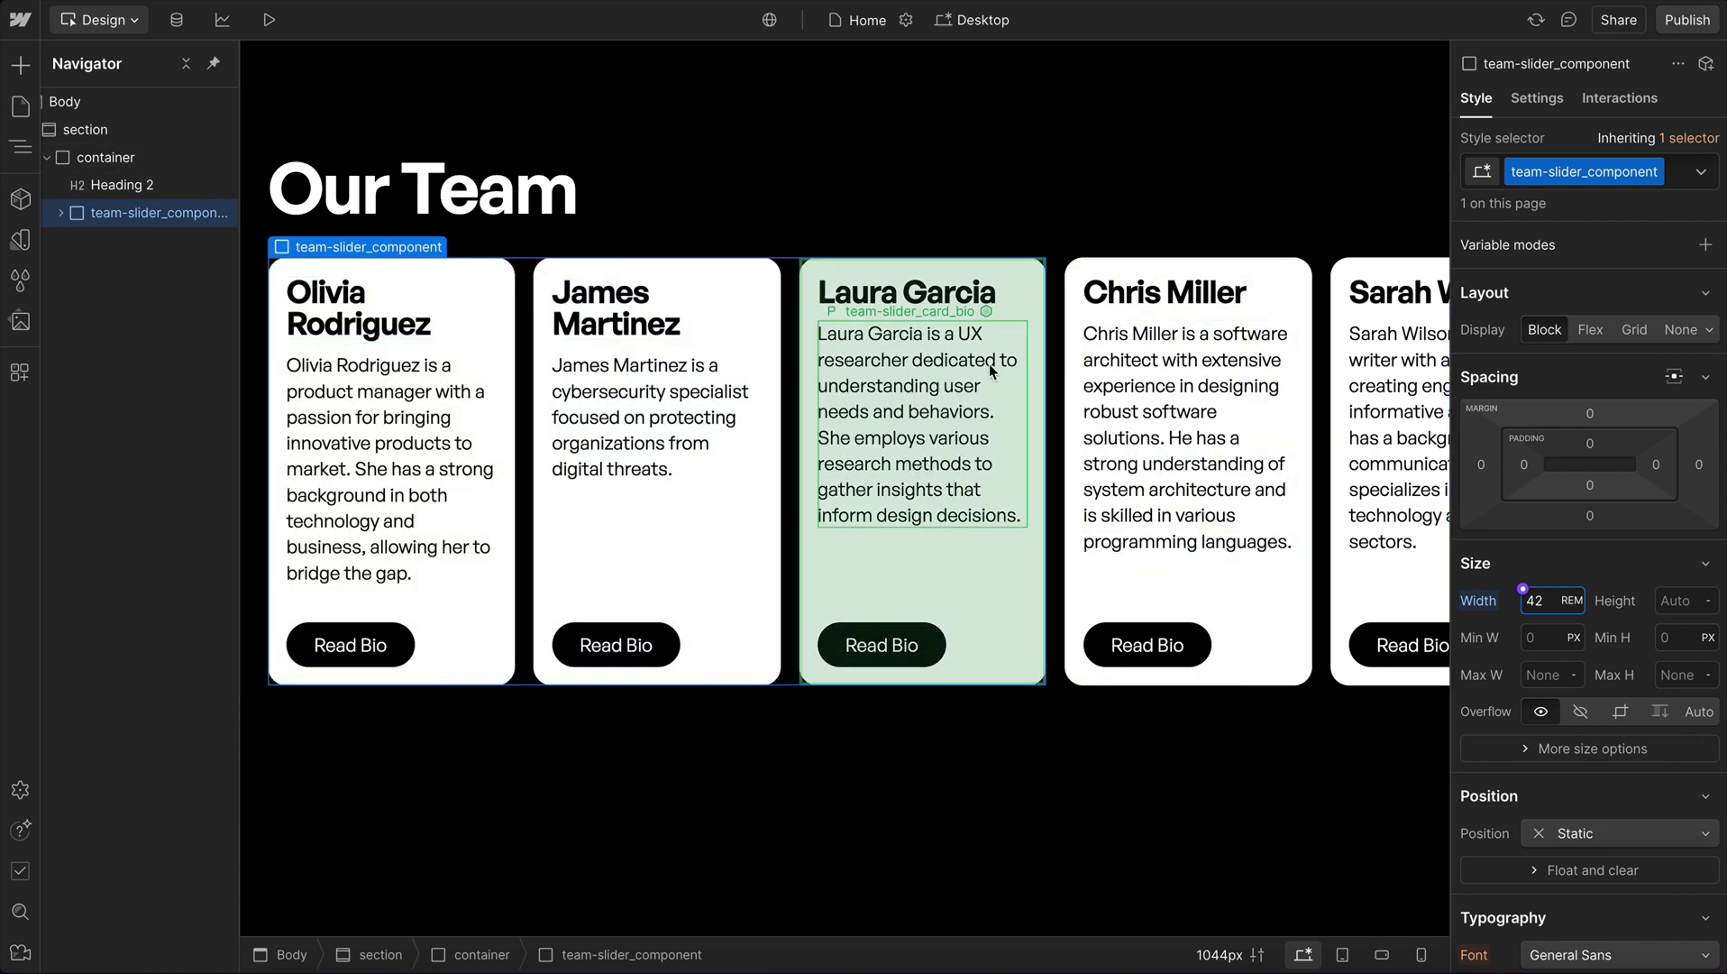
alt+click(1485, 601)
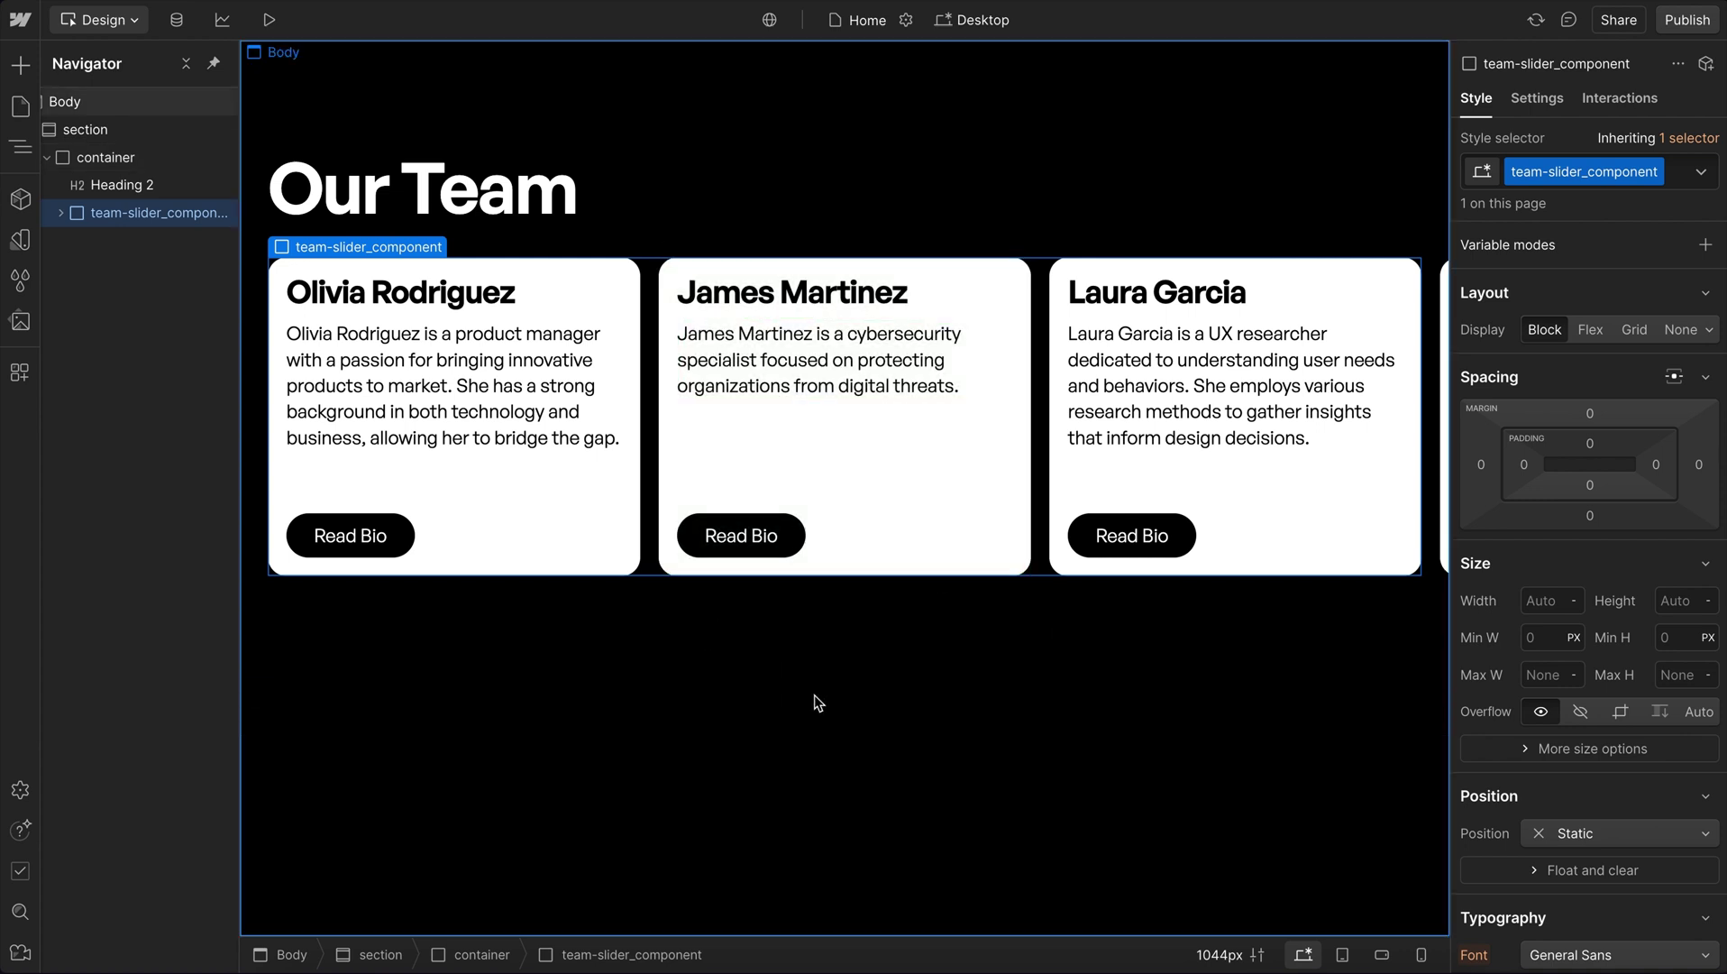
Step: Collapse team-slider_cms_wrap in the element tree and move the Code Embed above it inside team-slider_component
click(60, 213)
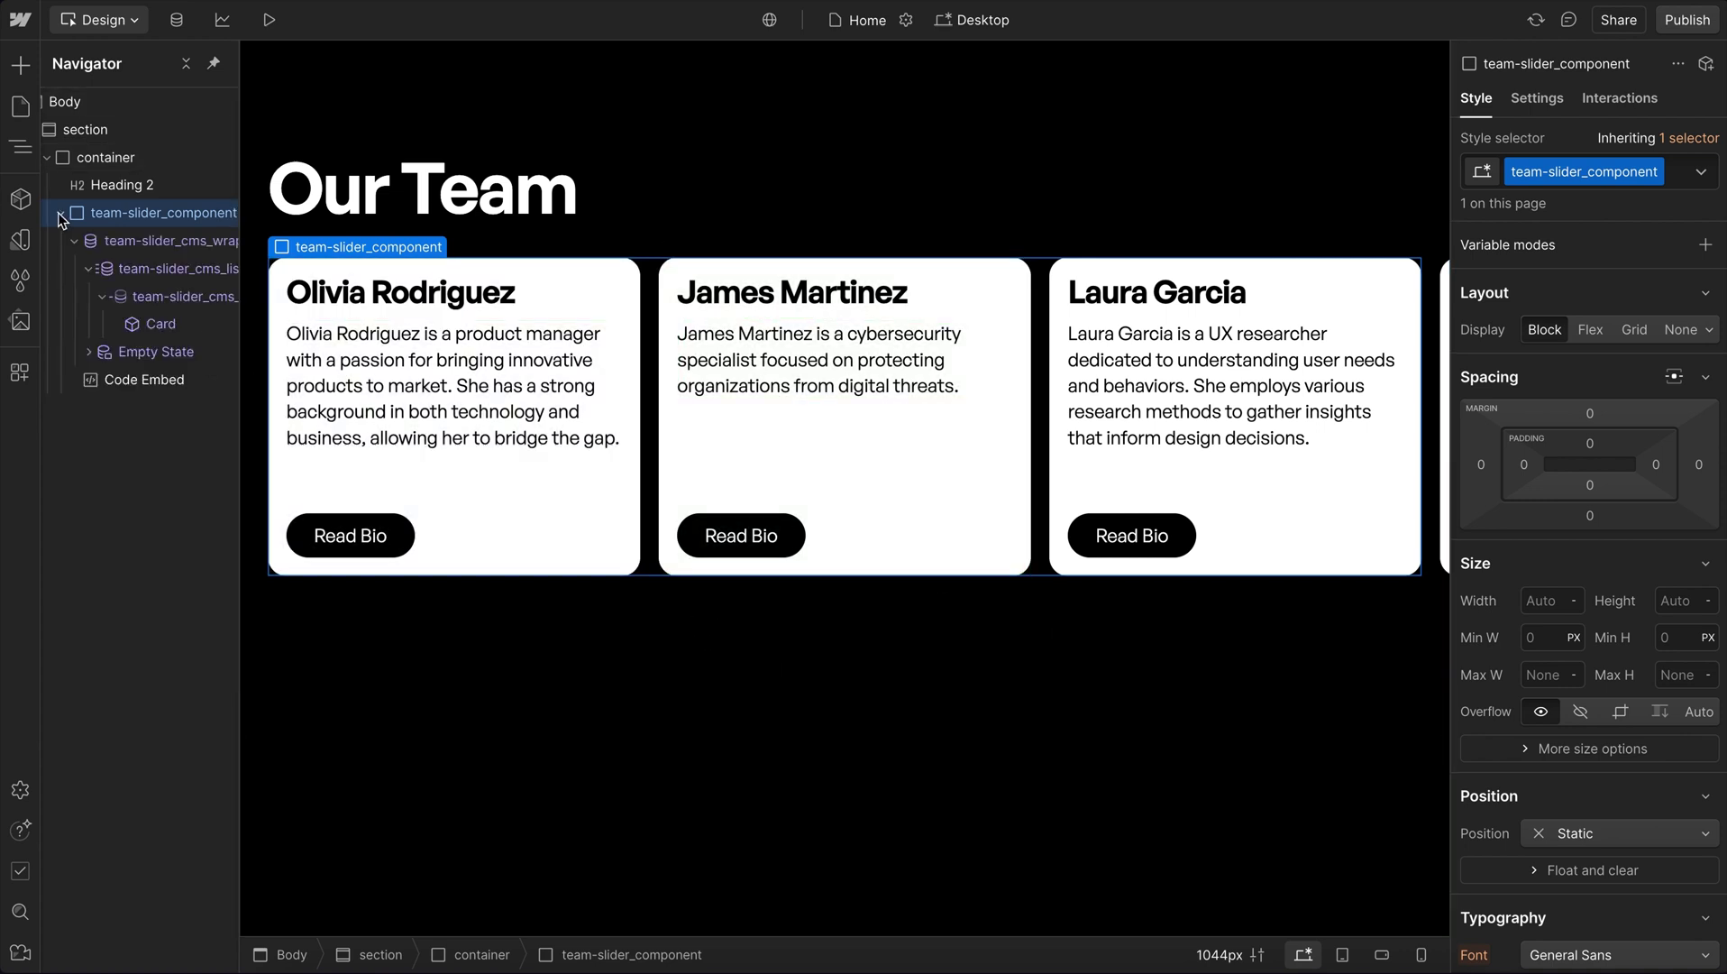
click(74, 241)
drag(87, 266, 181, 230)
Step: Search the quick finder for "con" and insert the slider controls block team-slider_layout below the CMS list in team-slider_component
key(ctrl+k)
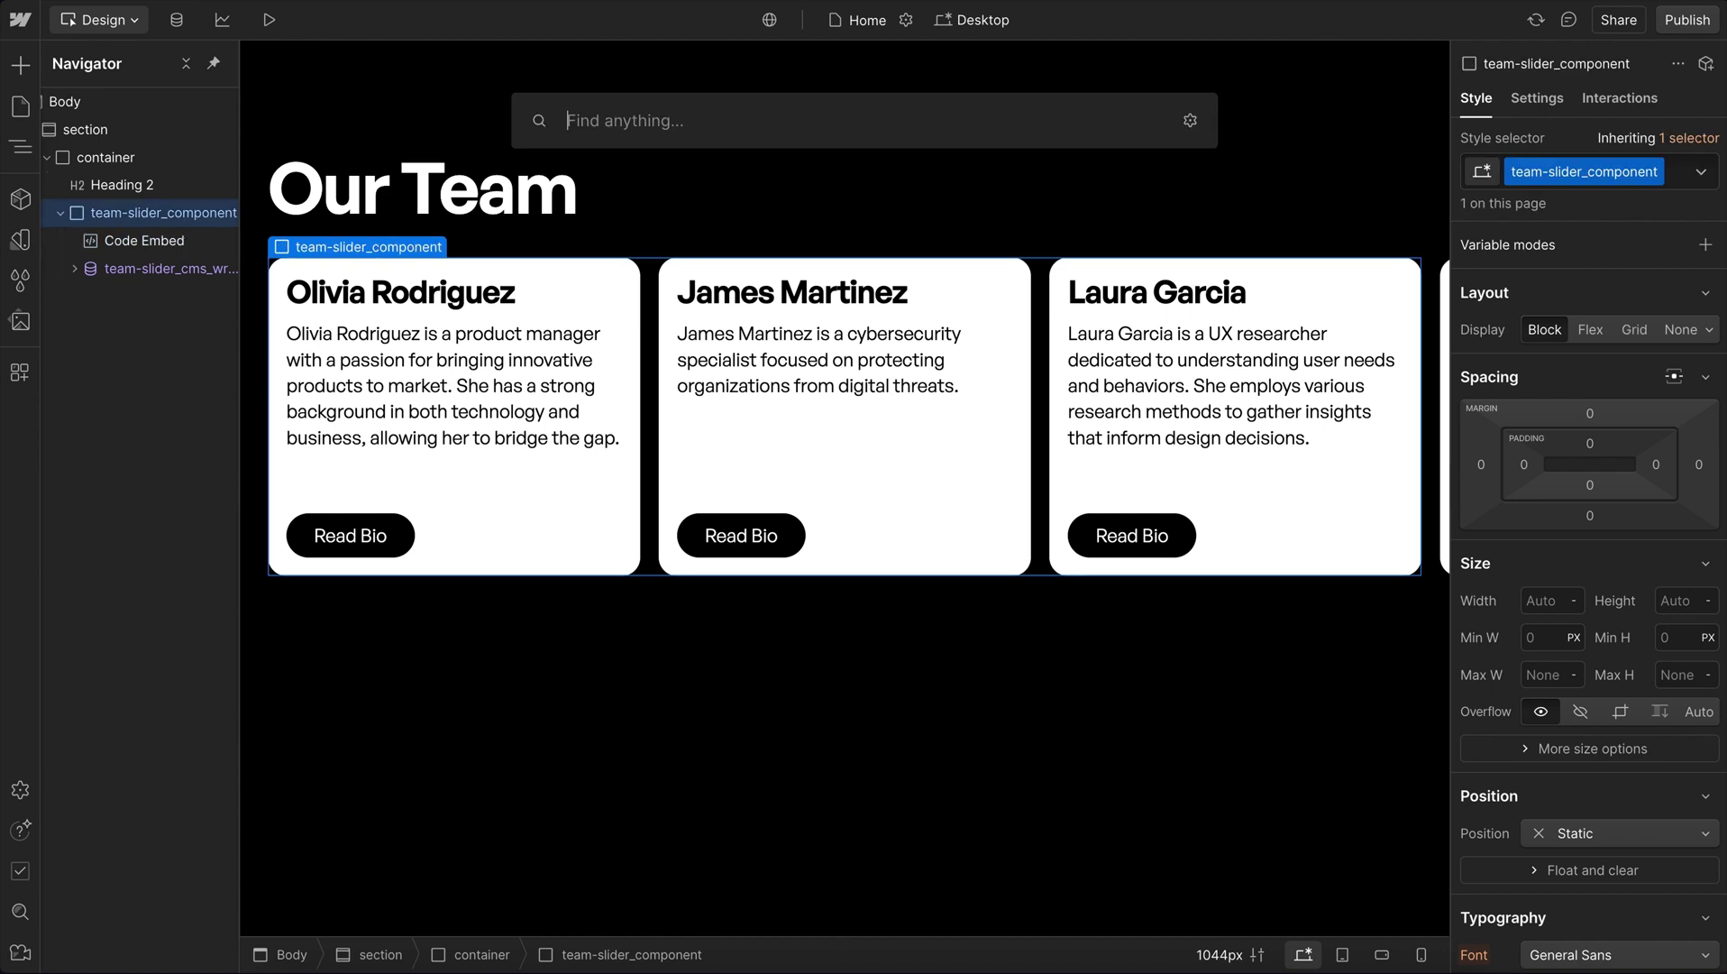
text(con)
click(625, 236)
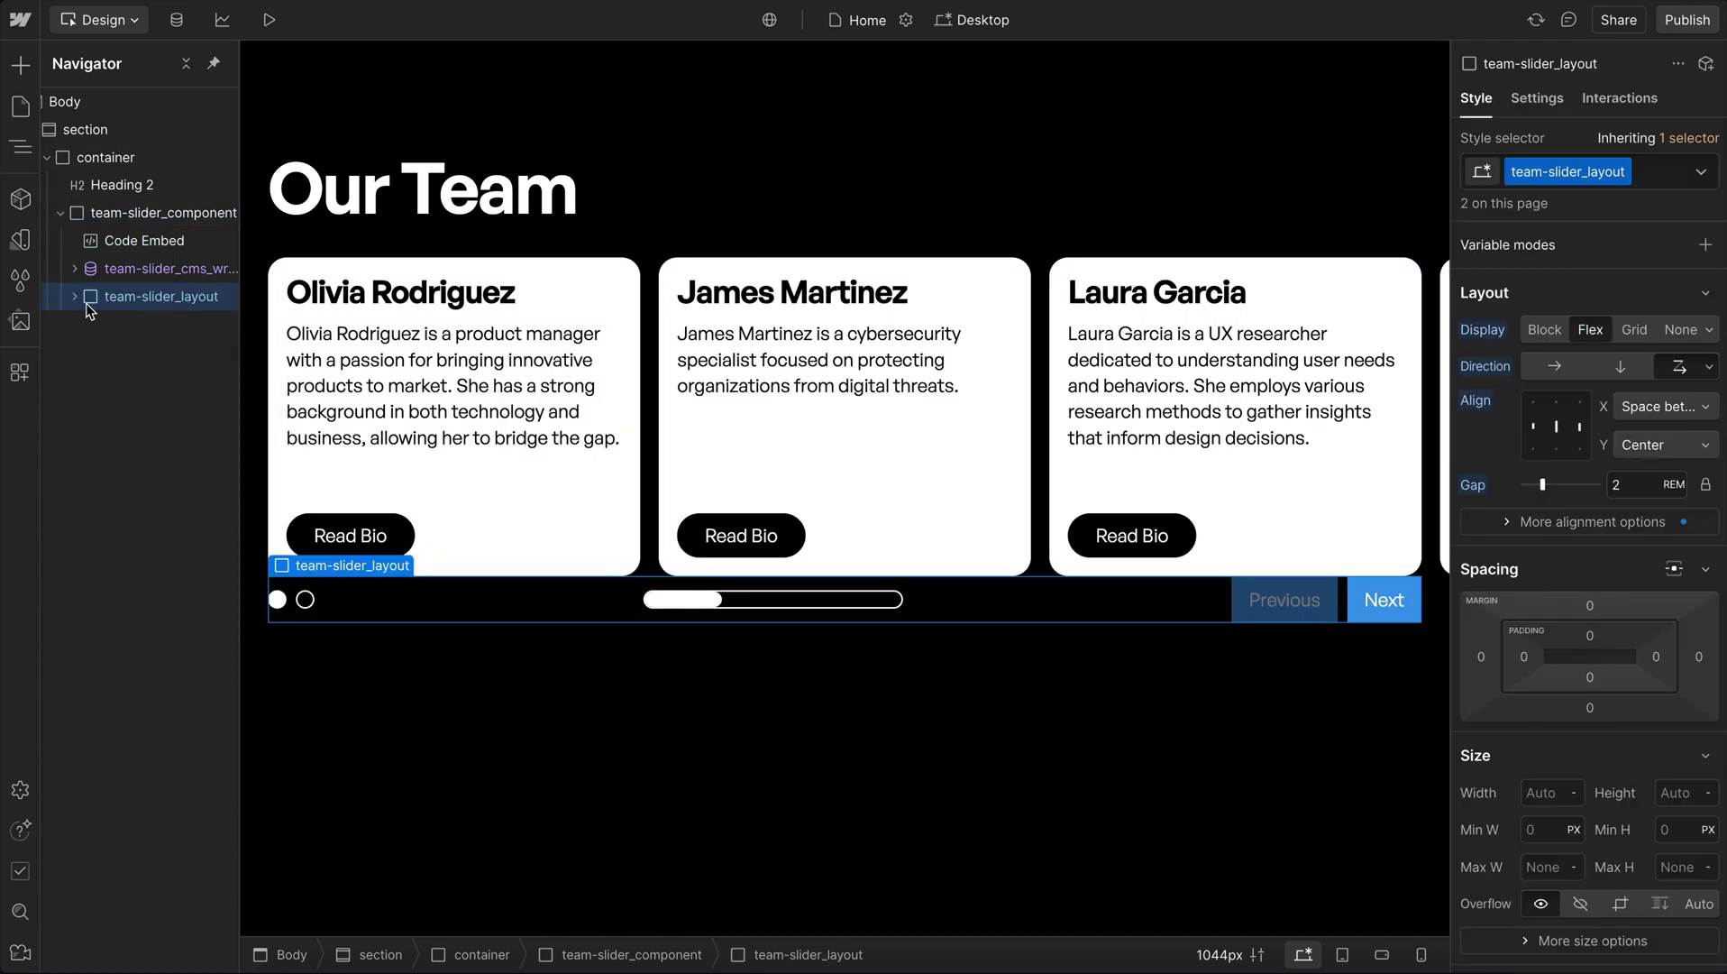
Step: Expand team-slider_layout and examine the custom width value of team-slider_bullet_wrap without changing it
click(75, 298)
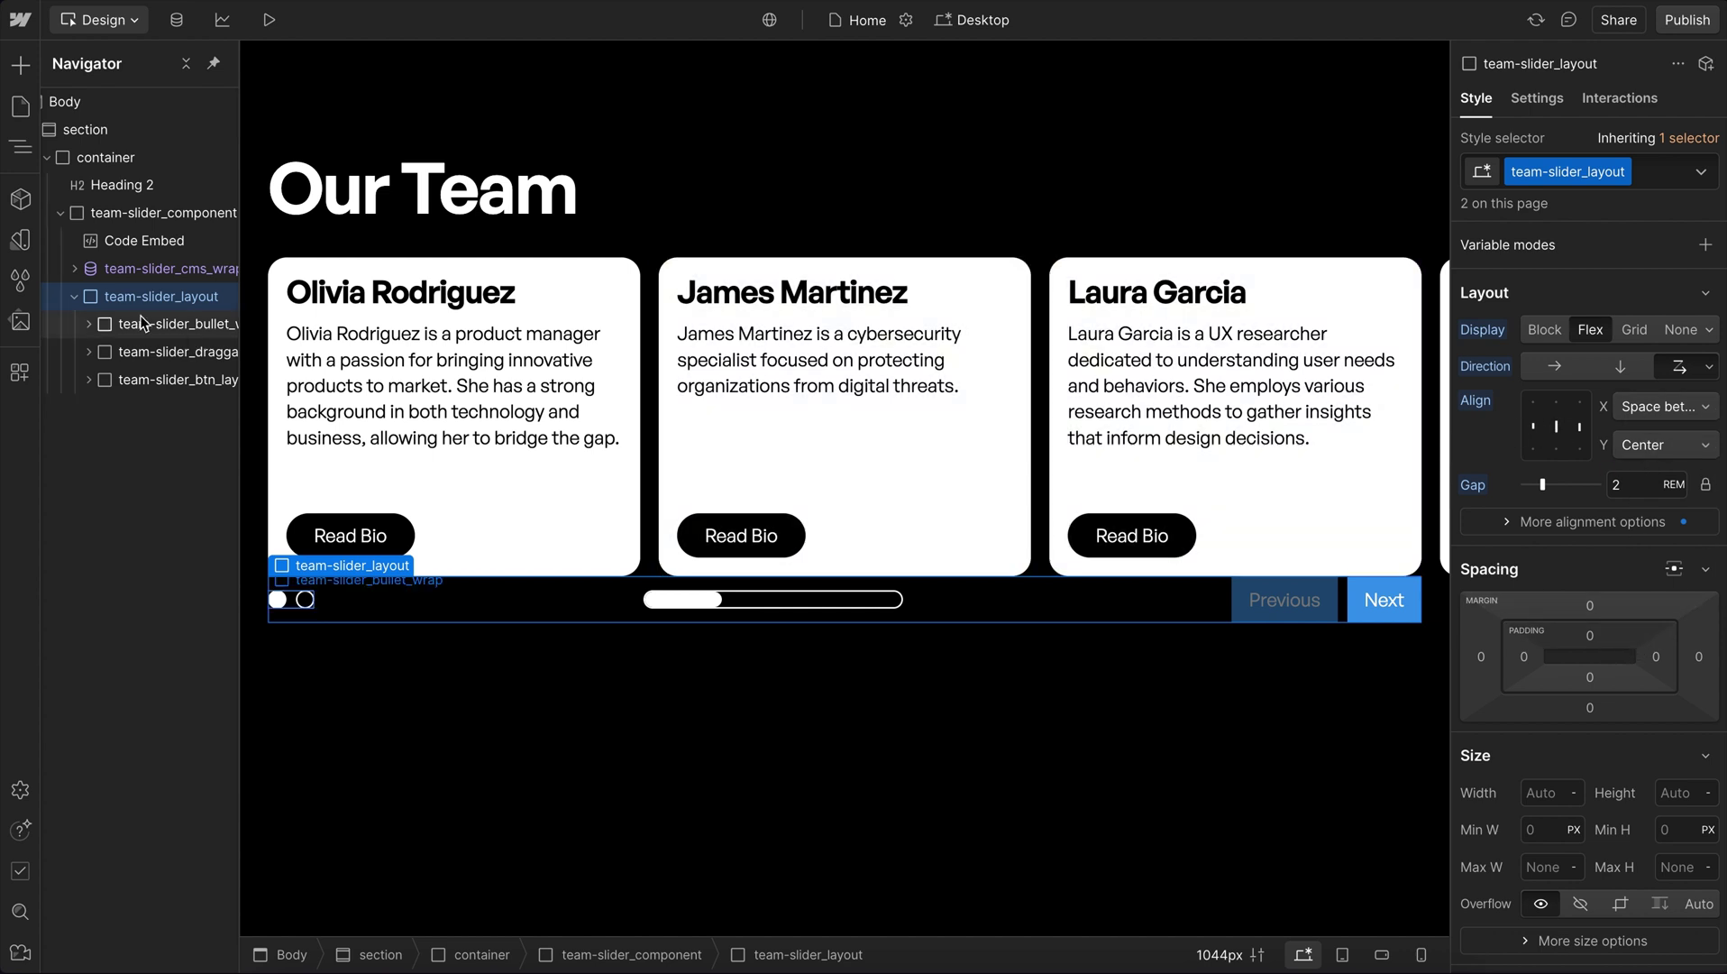
click(176, 332)
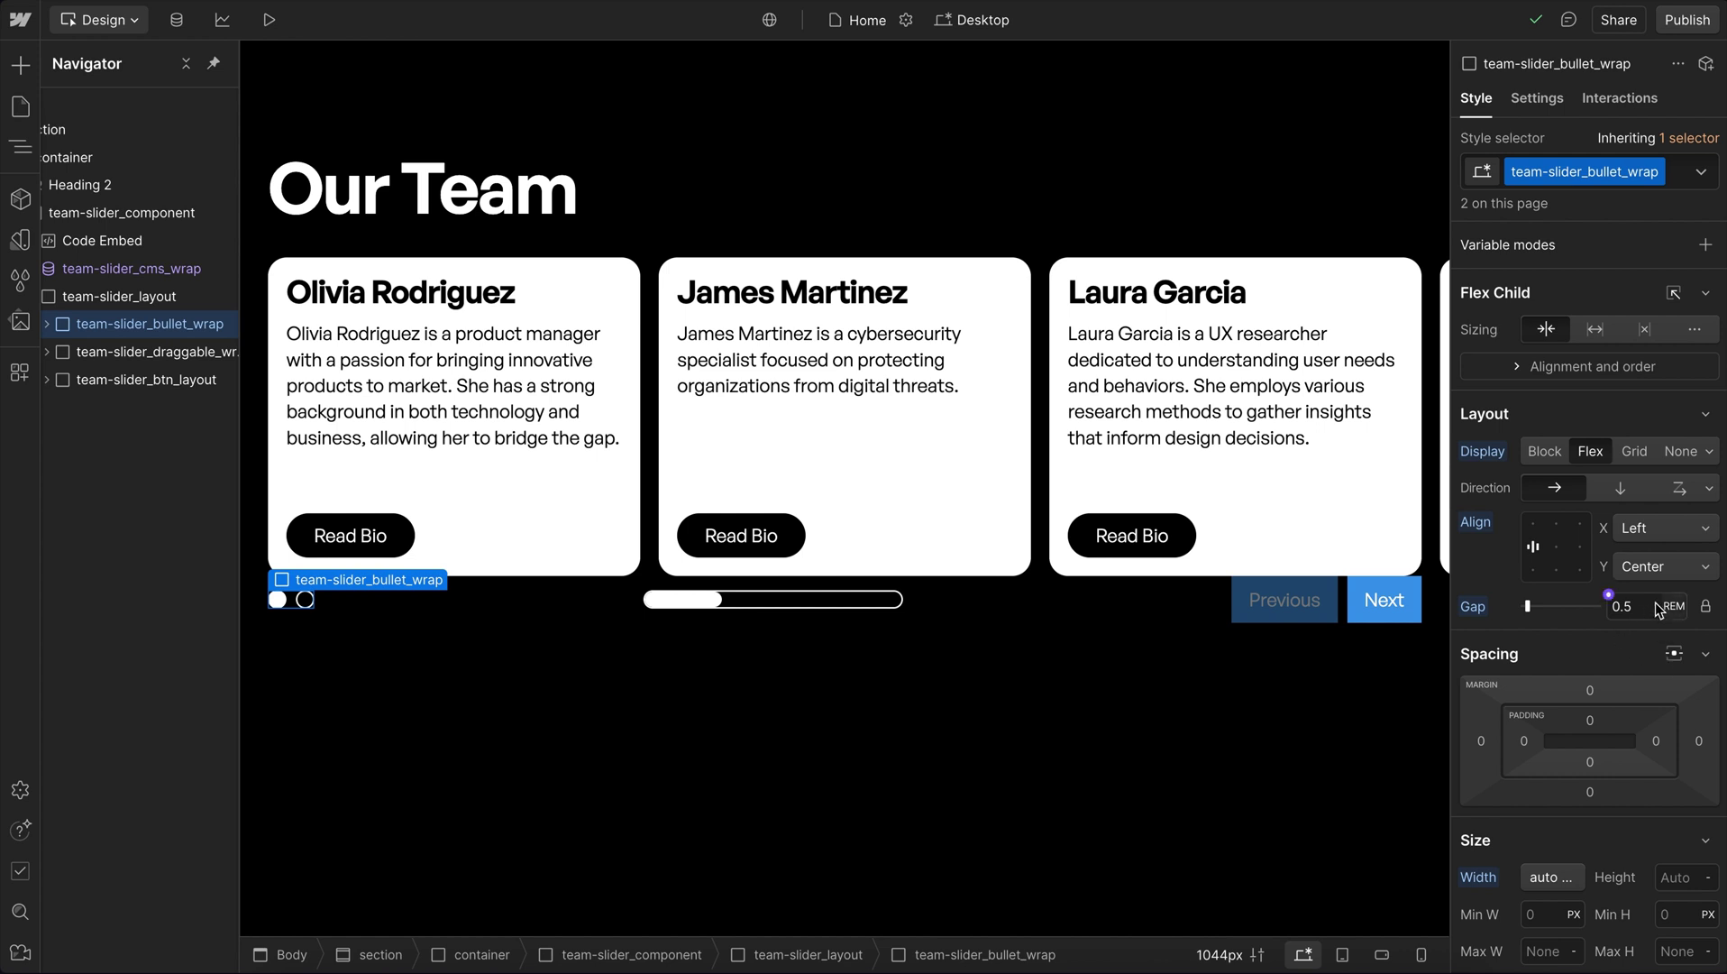
click(1535, 878)
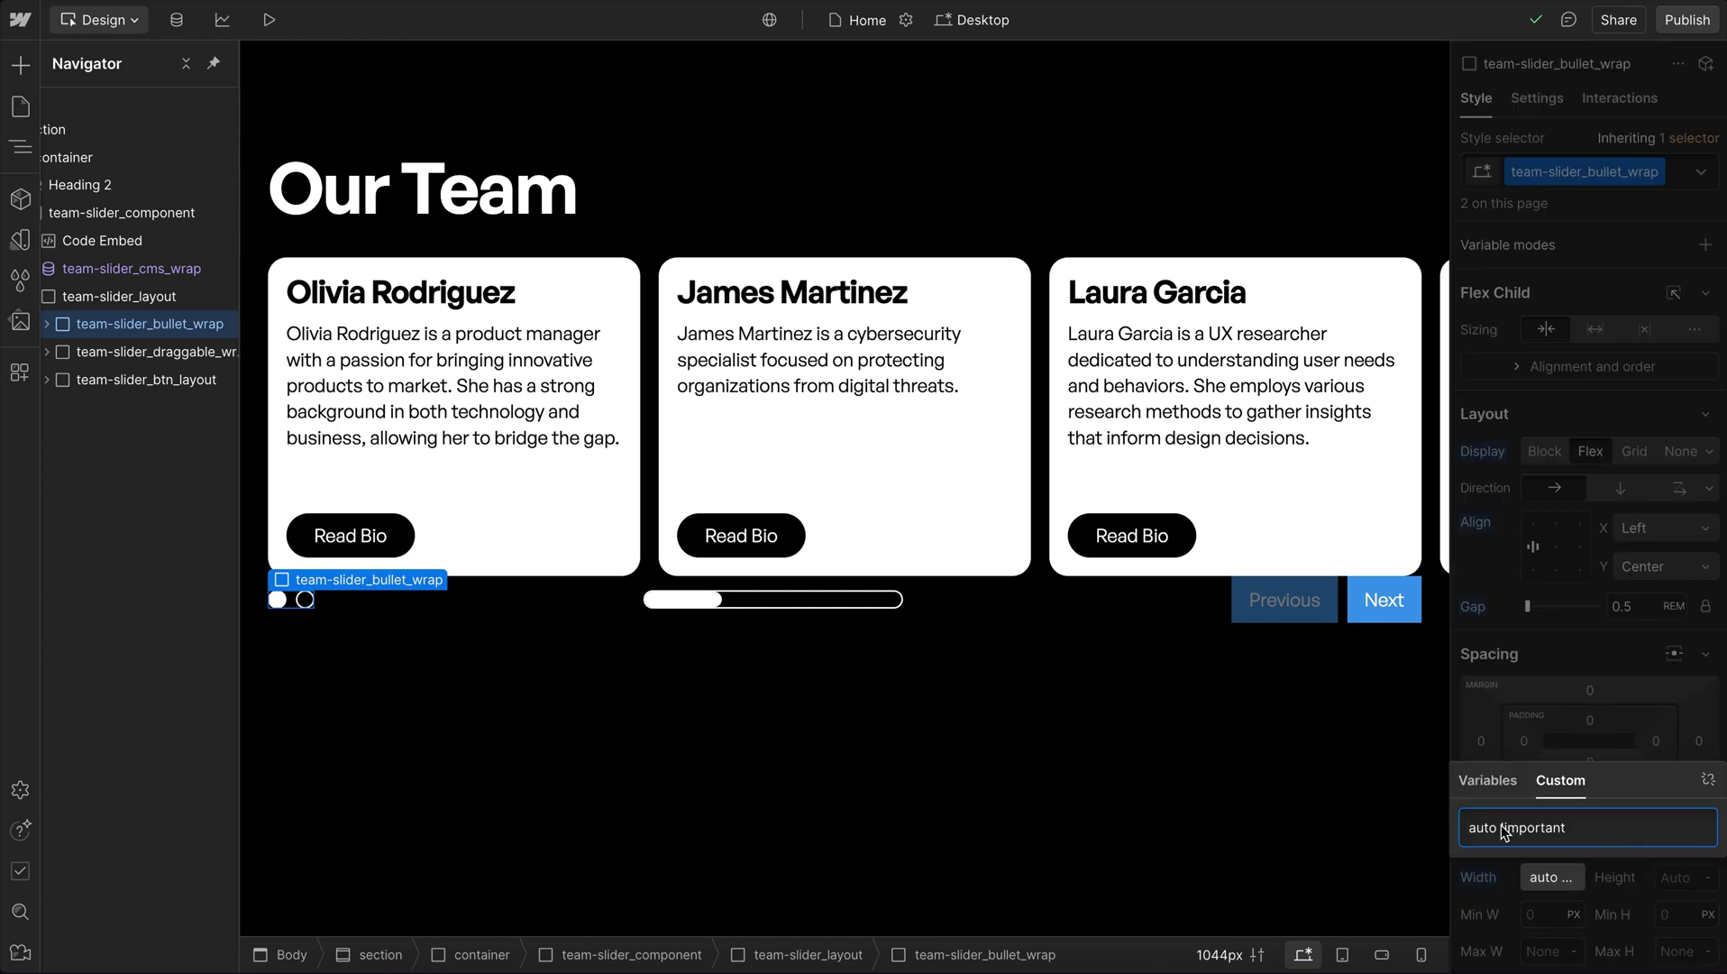
drag(1484, 828, 1599, 833)
click(1597, 831)
key(ctrl+a)
key(Escape)
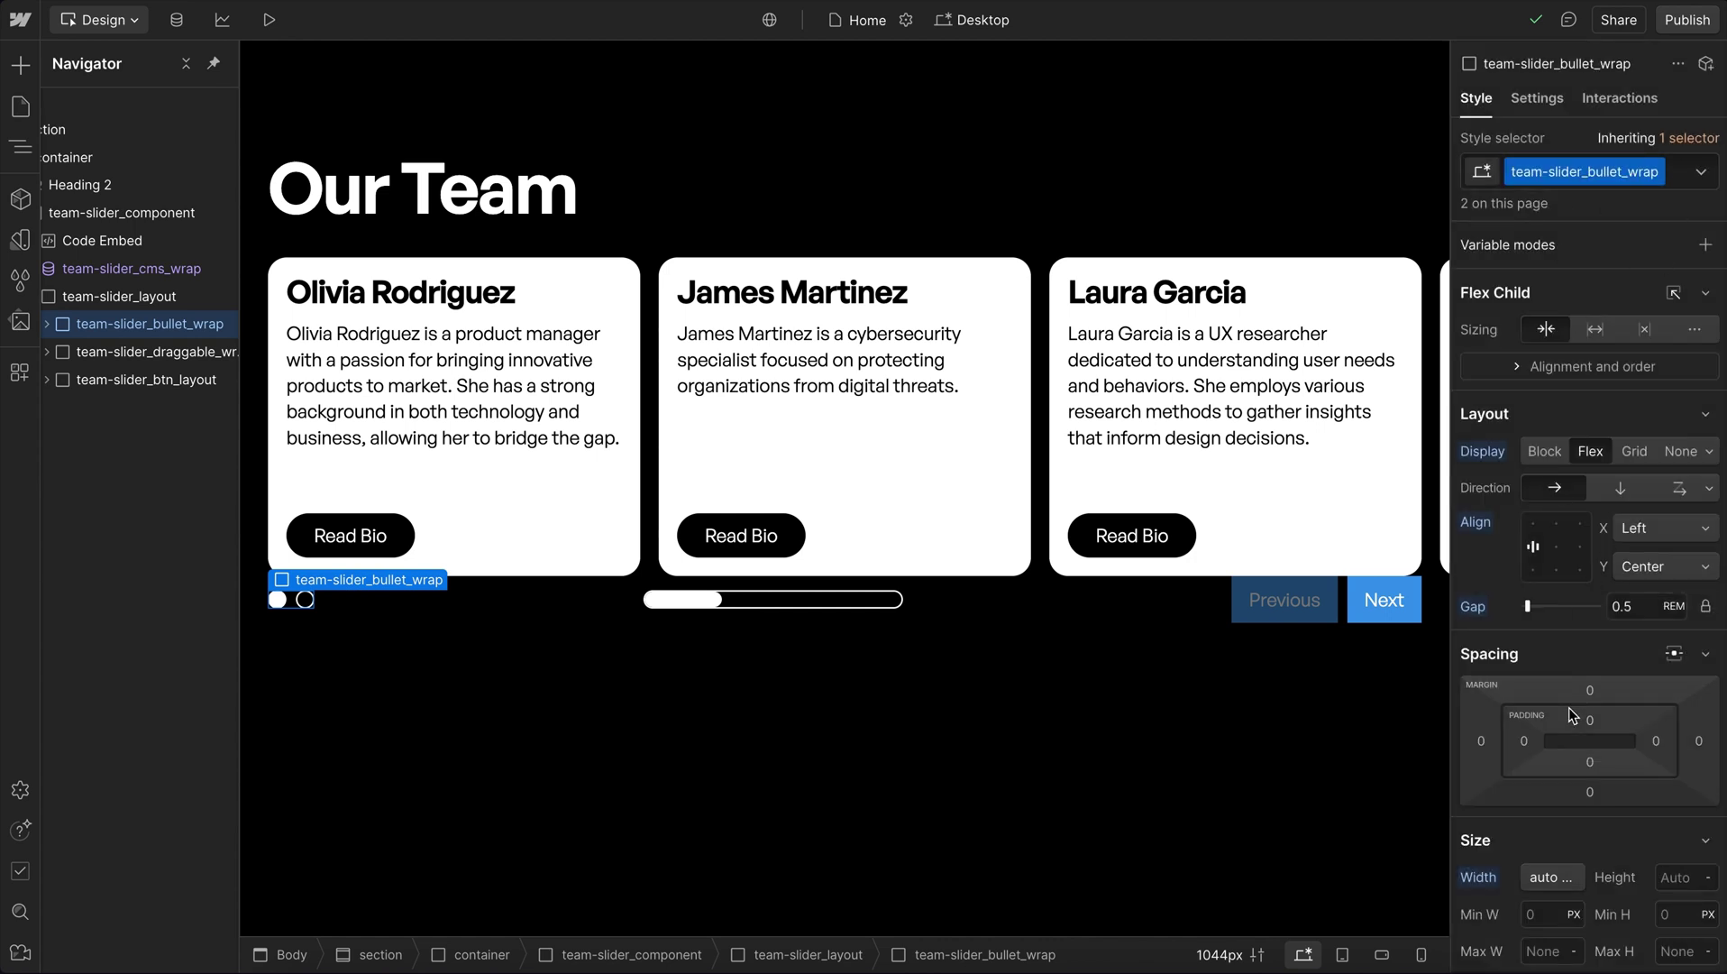
Step: Examine the size, aspect ratio, border and color styles of team-slider_bullet_item and its is-active variant
click(47, 325)
click(180, 352)
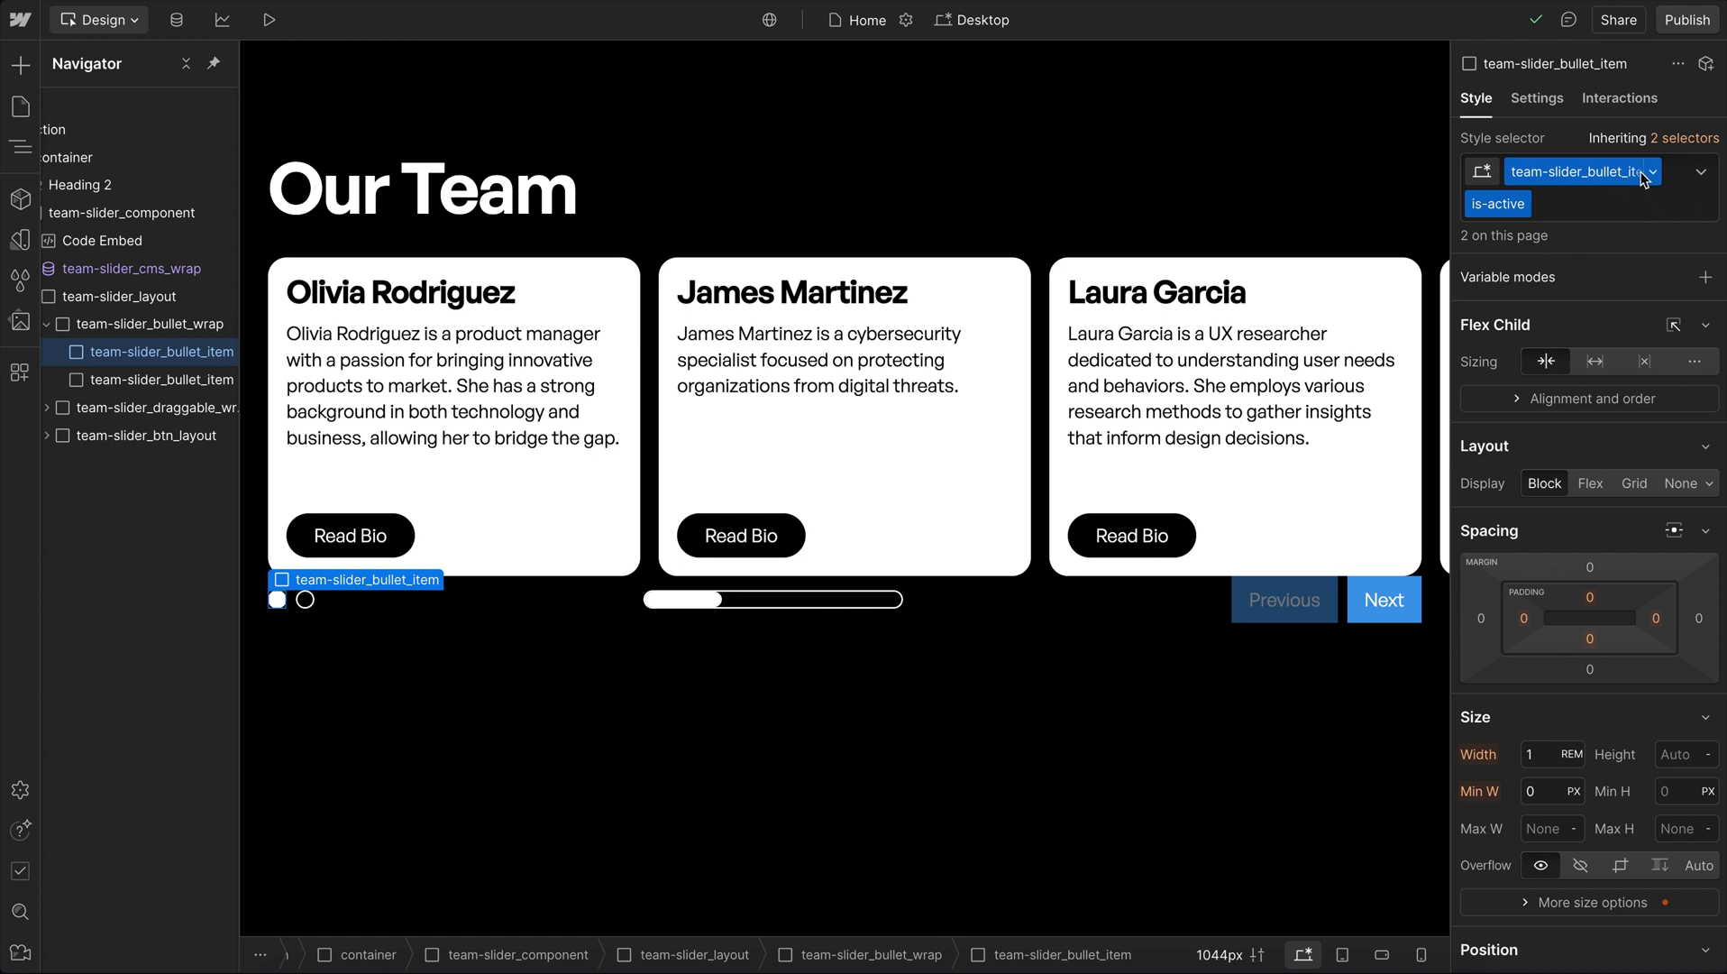
click(304, 599)
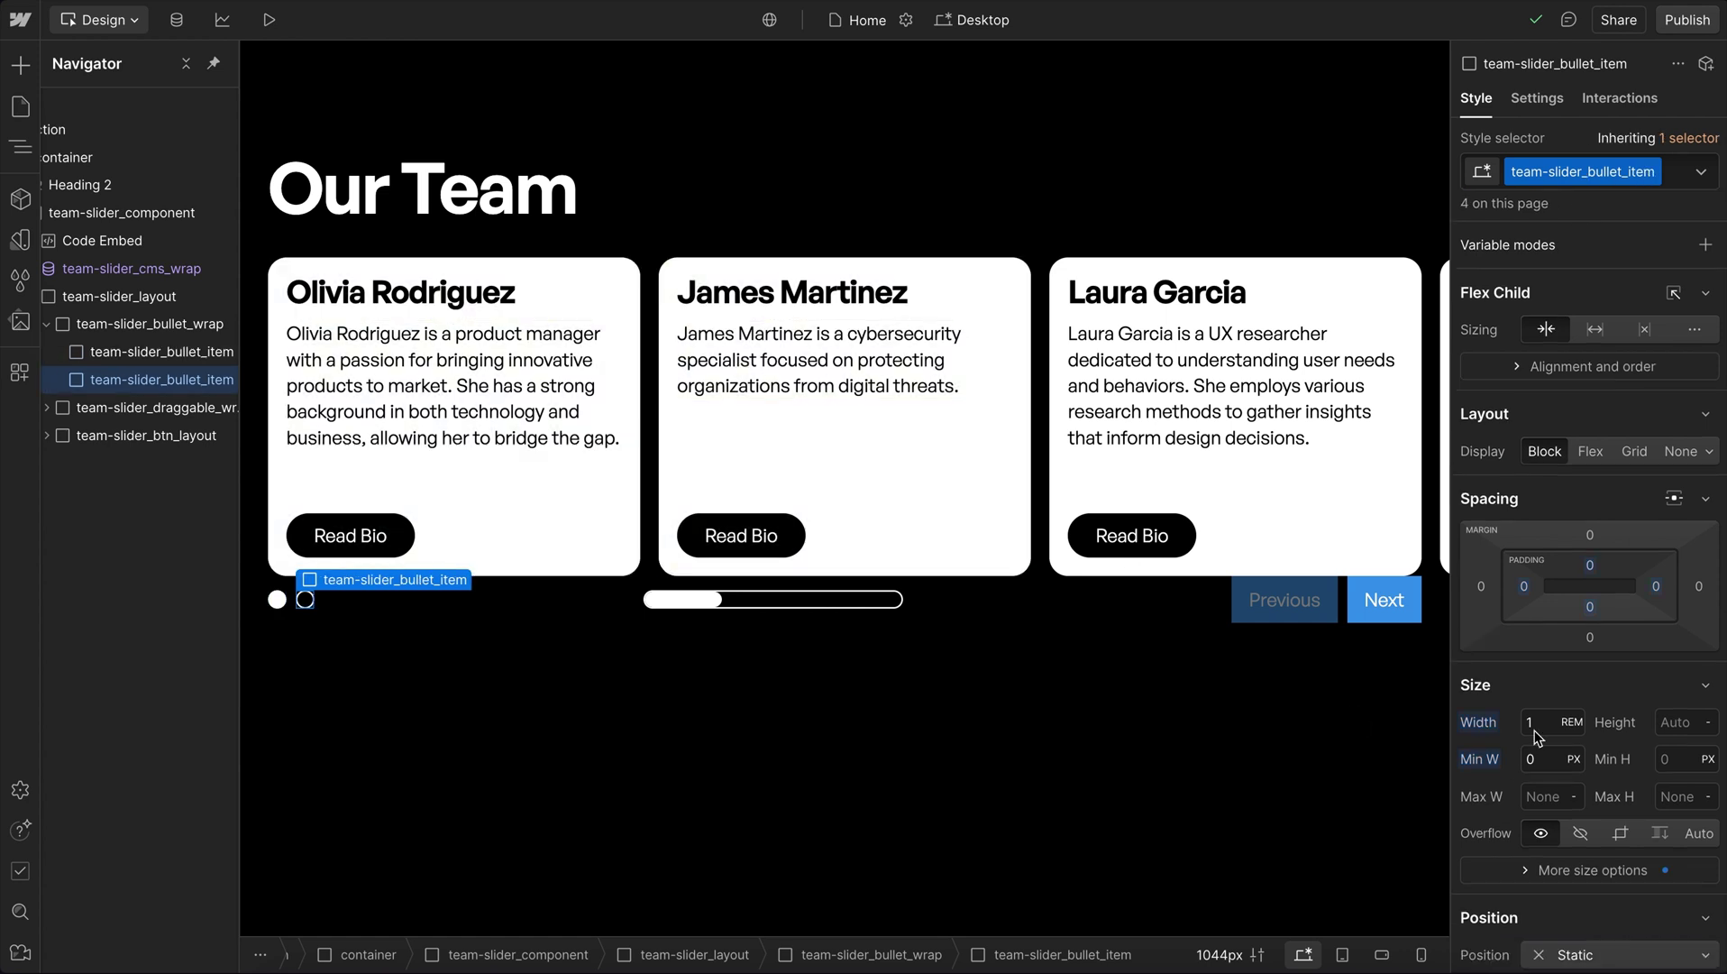
scroll(1538, 915, down, 2)
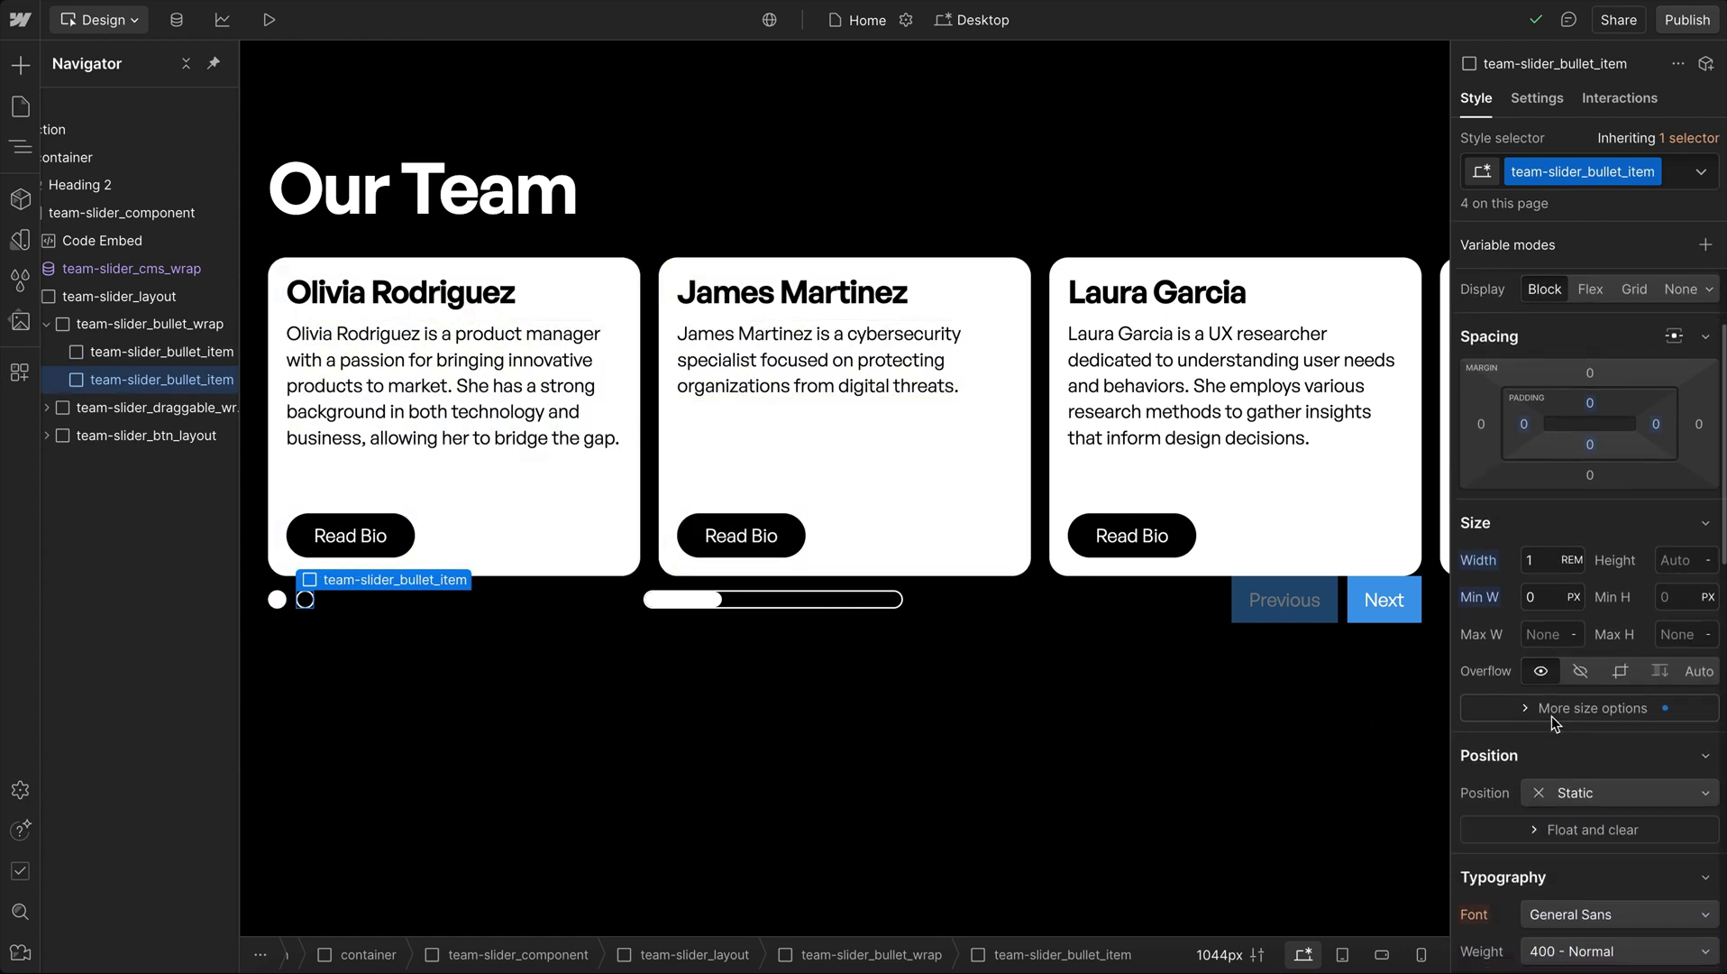
click(1551, 715)
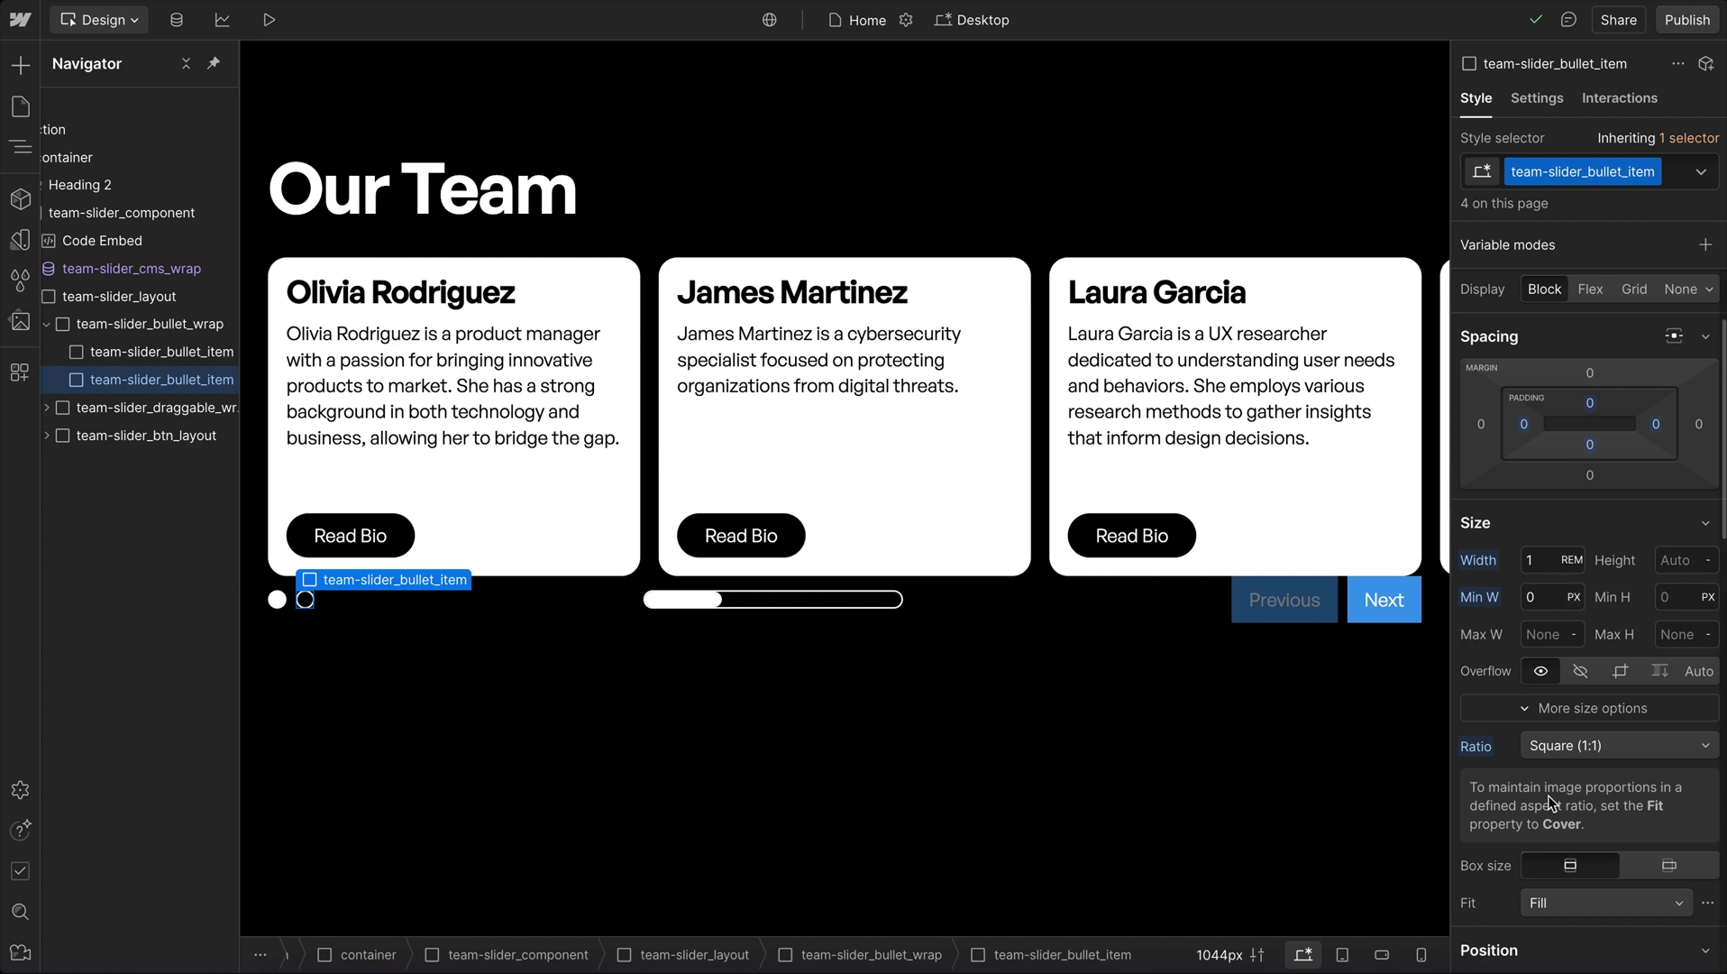
scroll(1551, 803, down, 1)
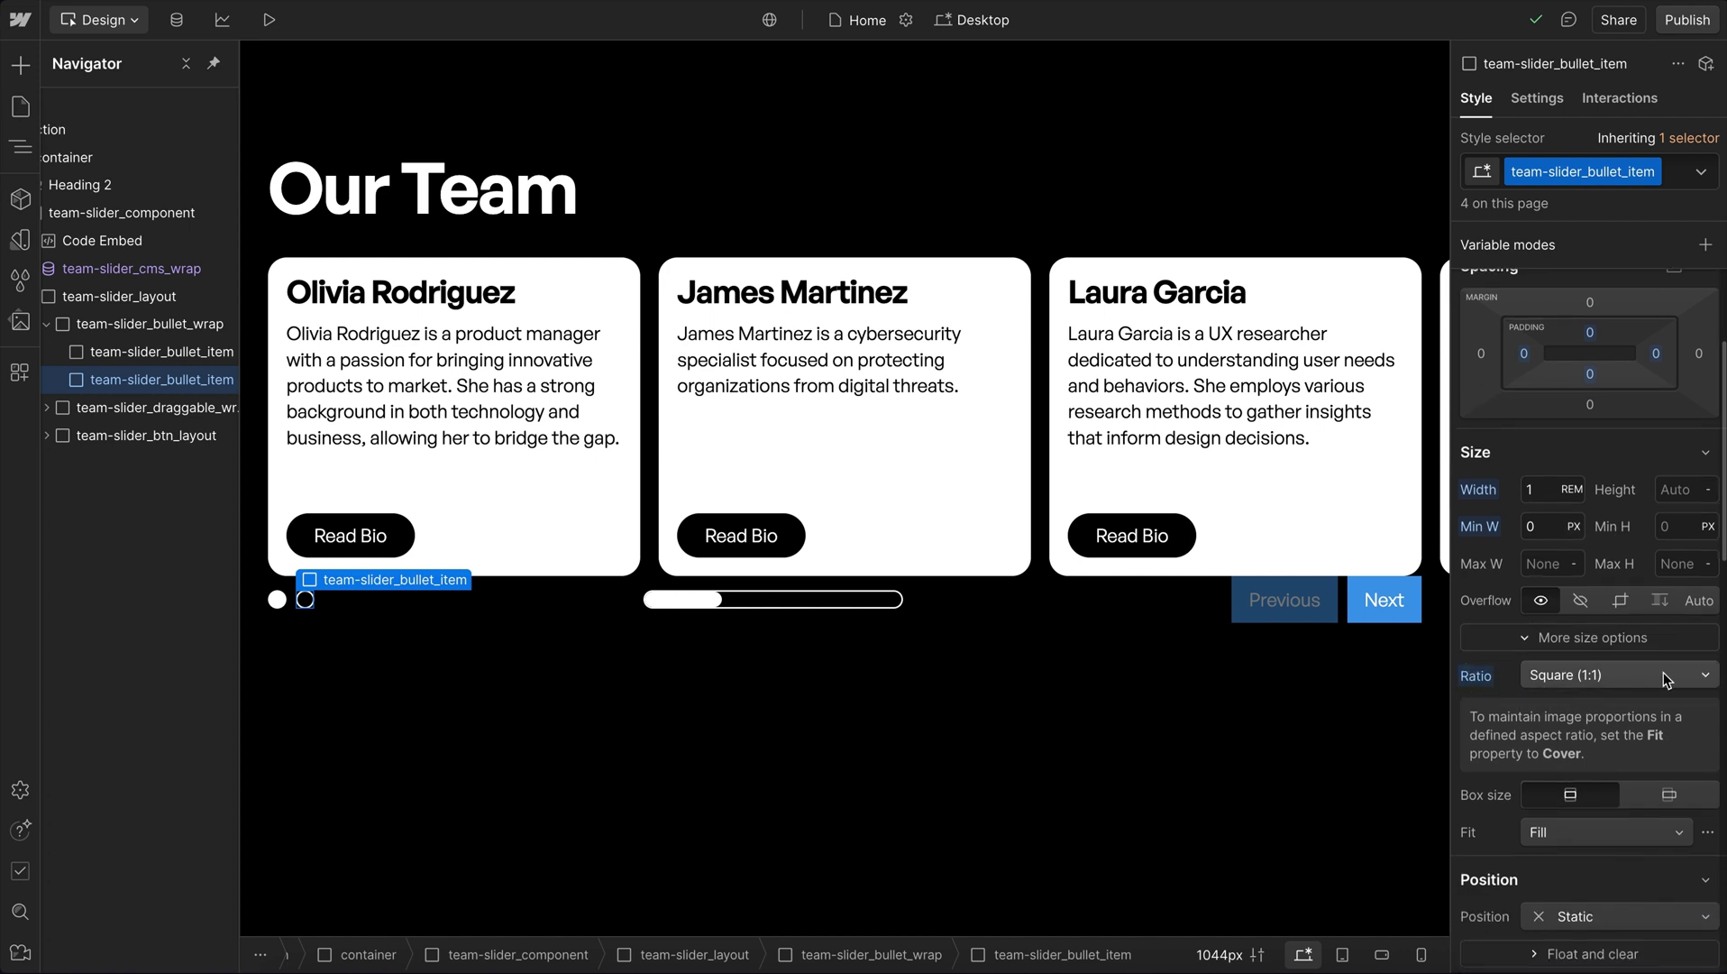
scroll(1572, 820, down, 8)
scroll(1572, 820, down, 6)
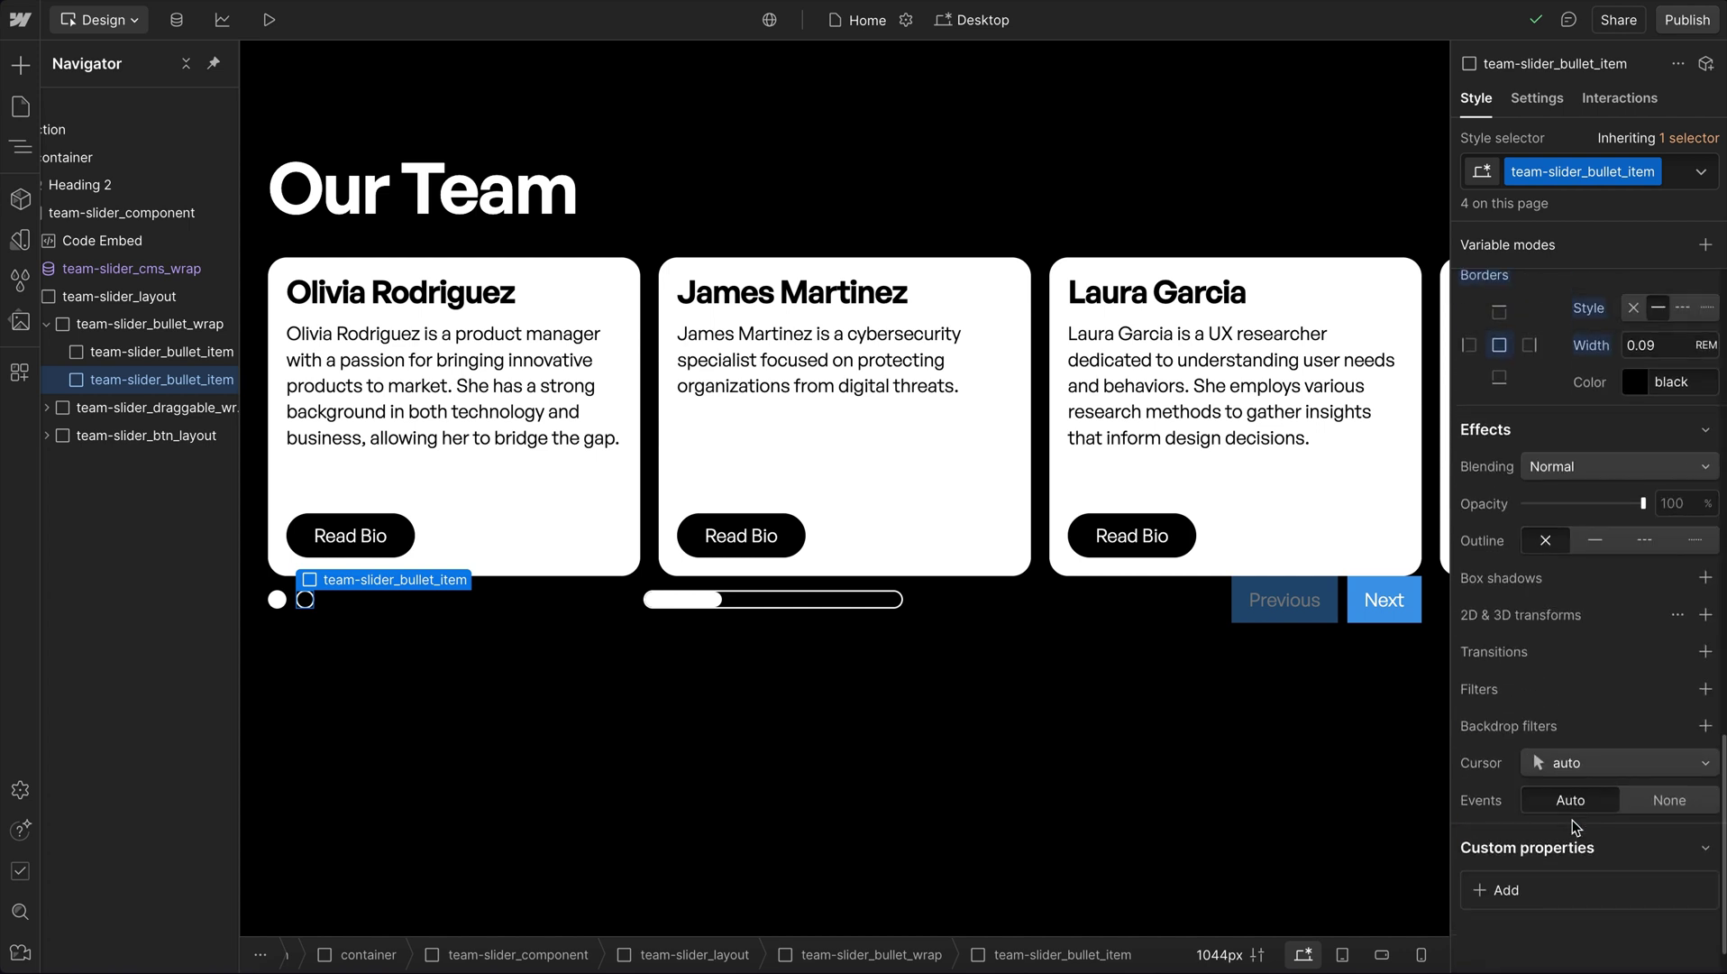
scroll(1570, 473, up, 1)
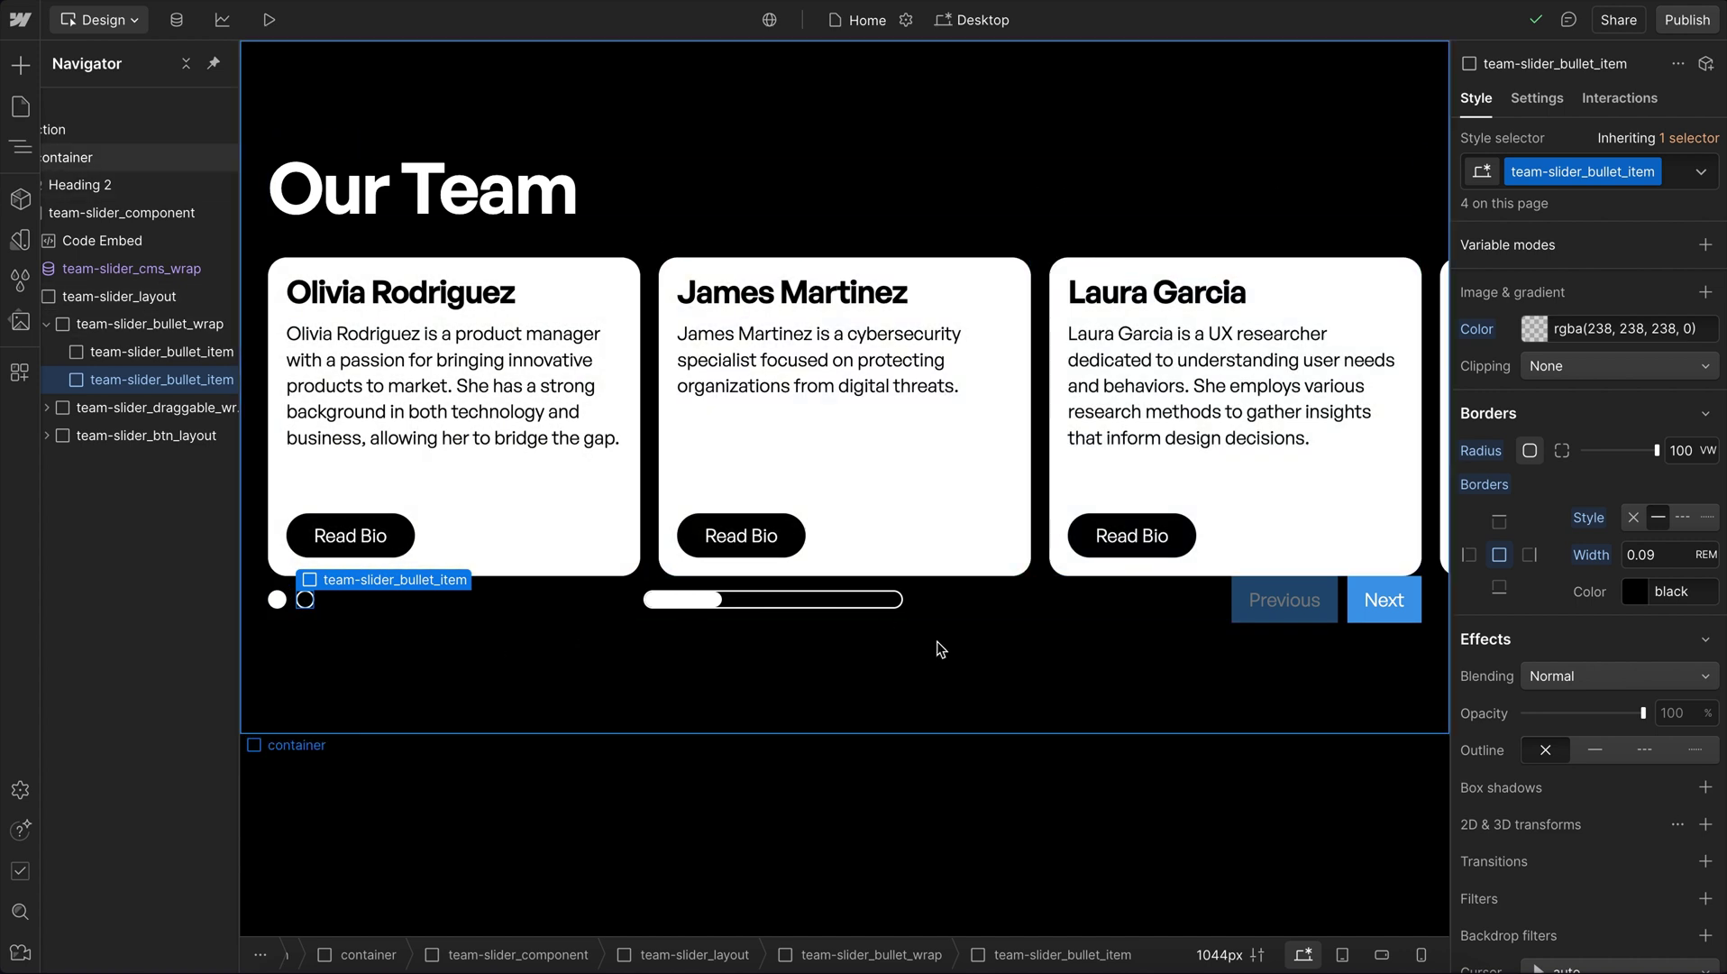
click(137, 355)
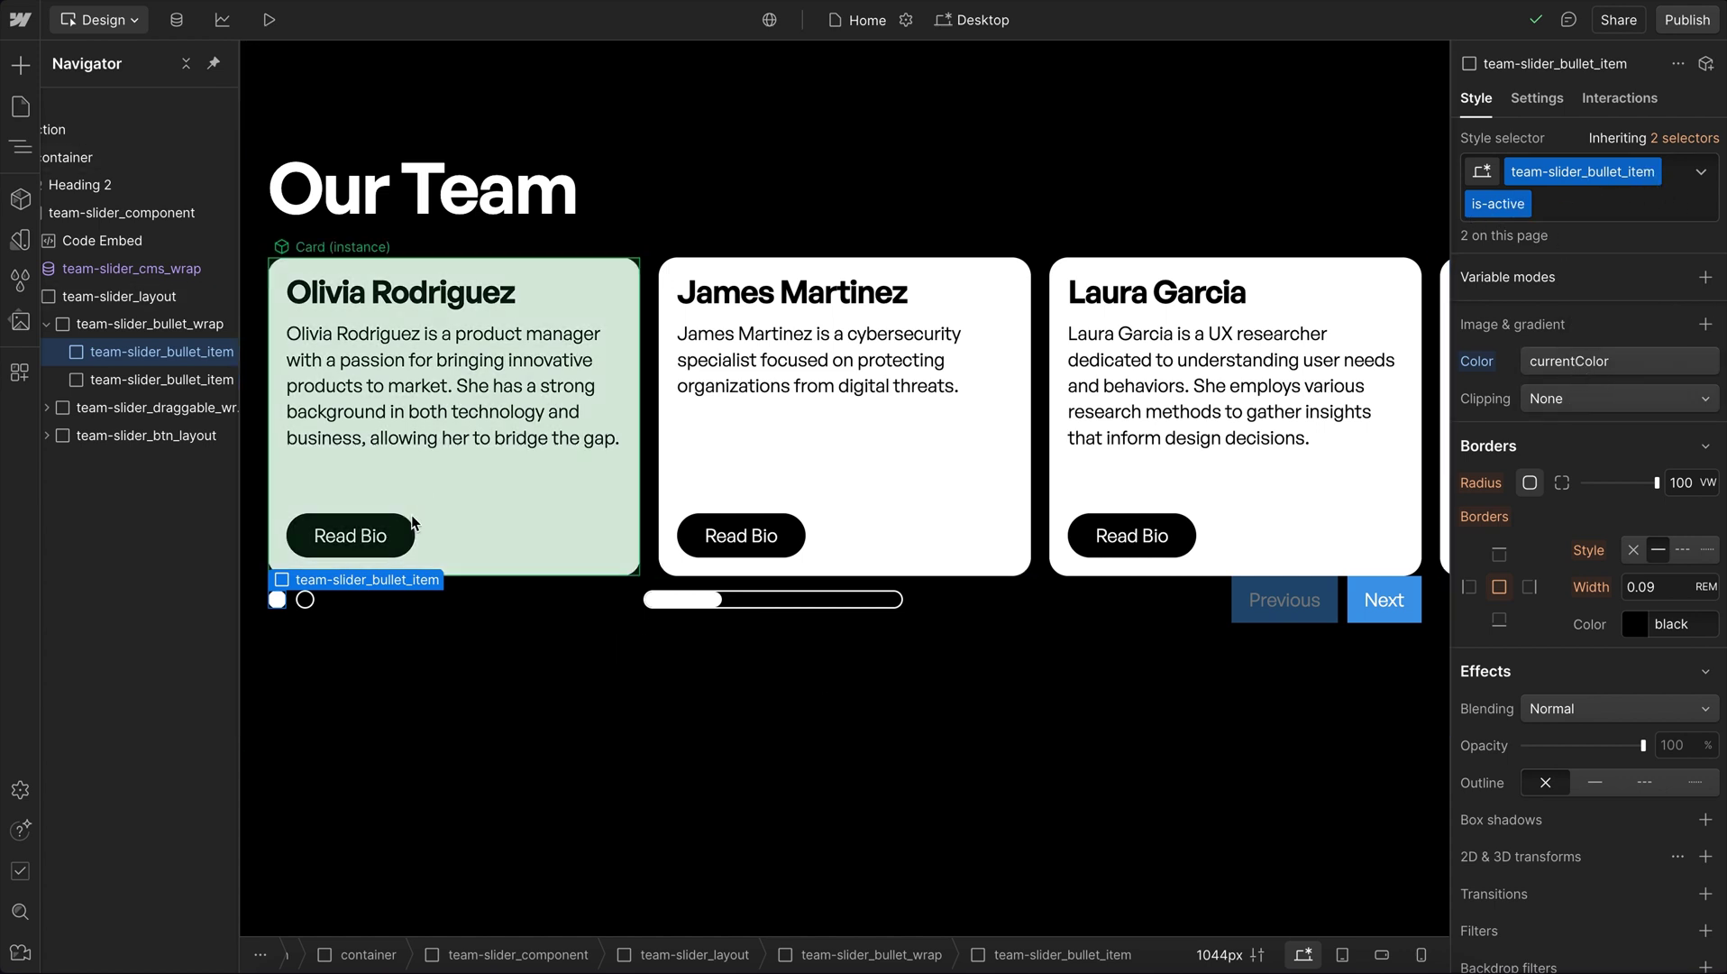
Step: Duplicate the second team-slider_bullet_item twice in team-slider_bullet_wrap, and undo both duplications
click(46, 407)
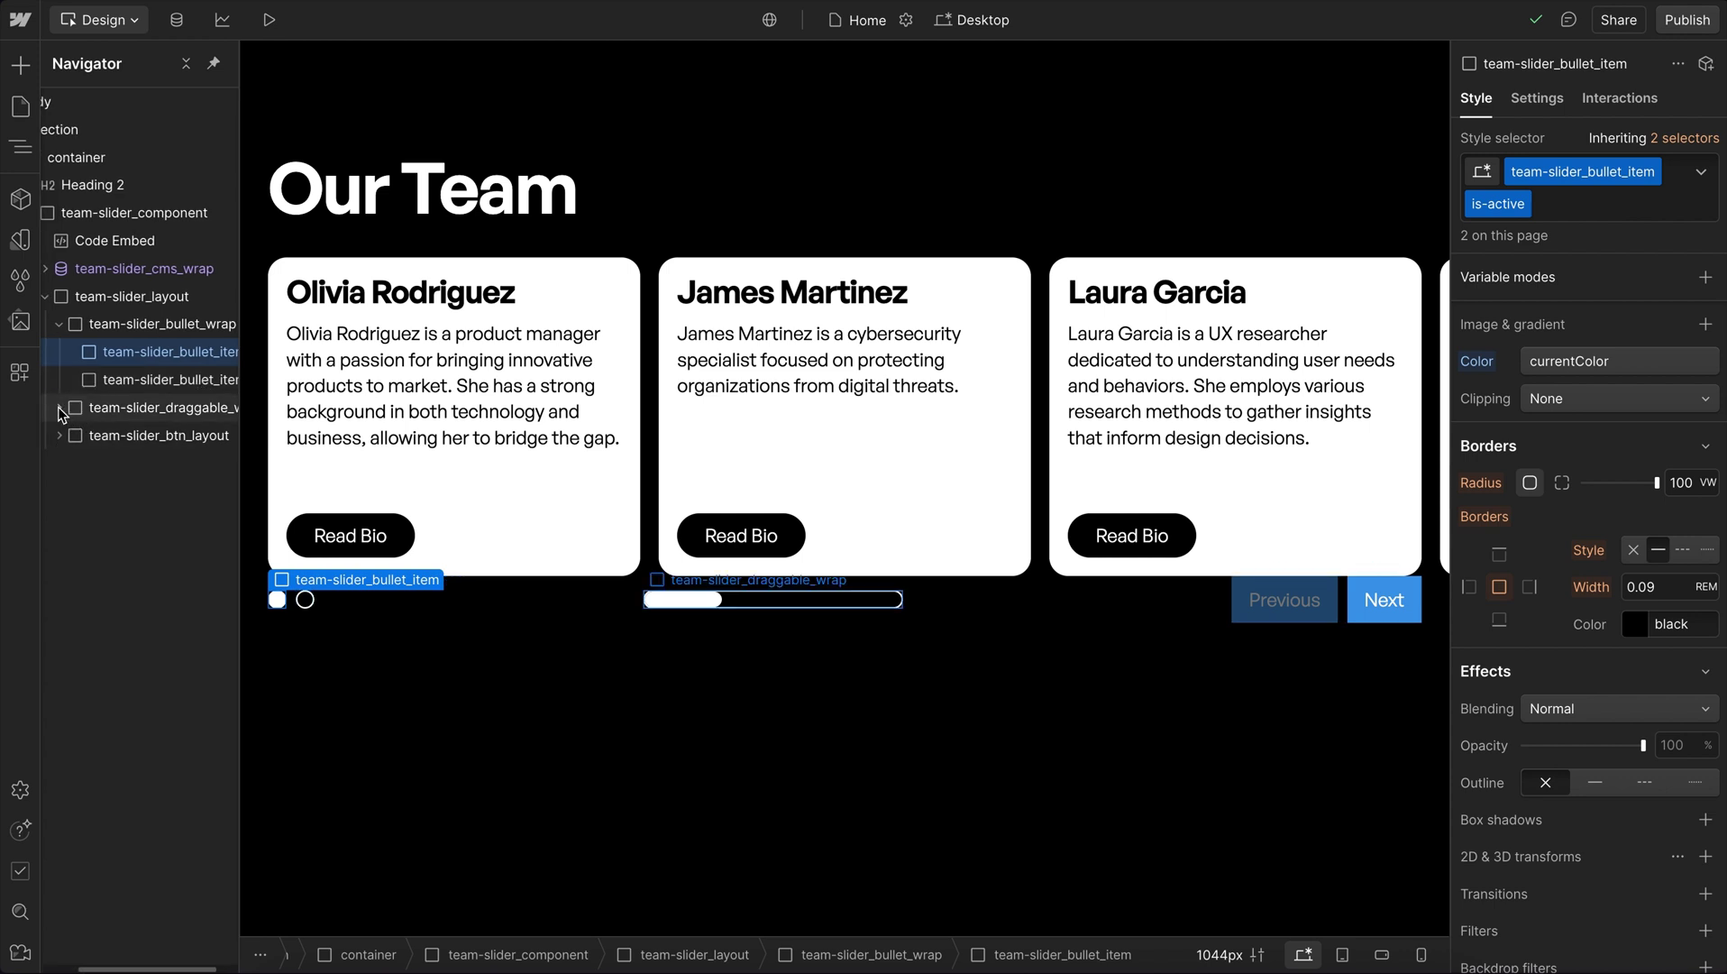
click(305, 599)
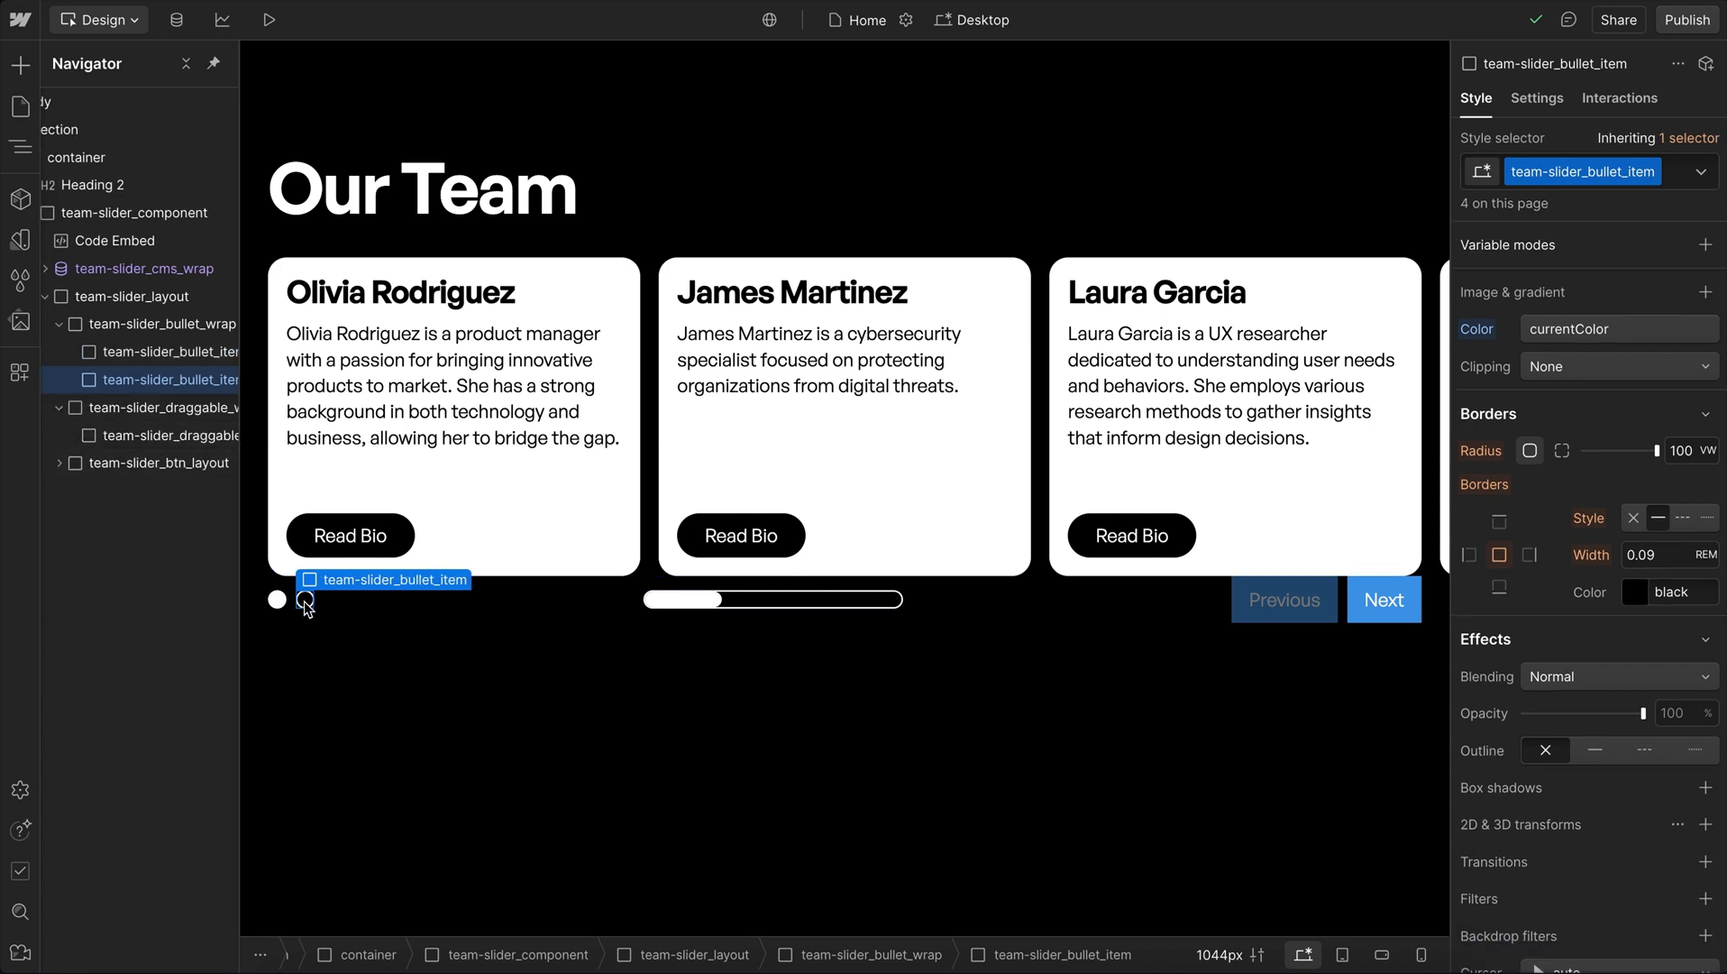
key(ctrl+d)
key(ctrl+d)
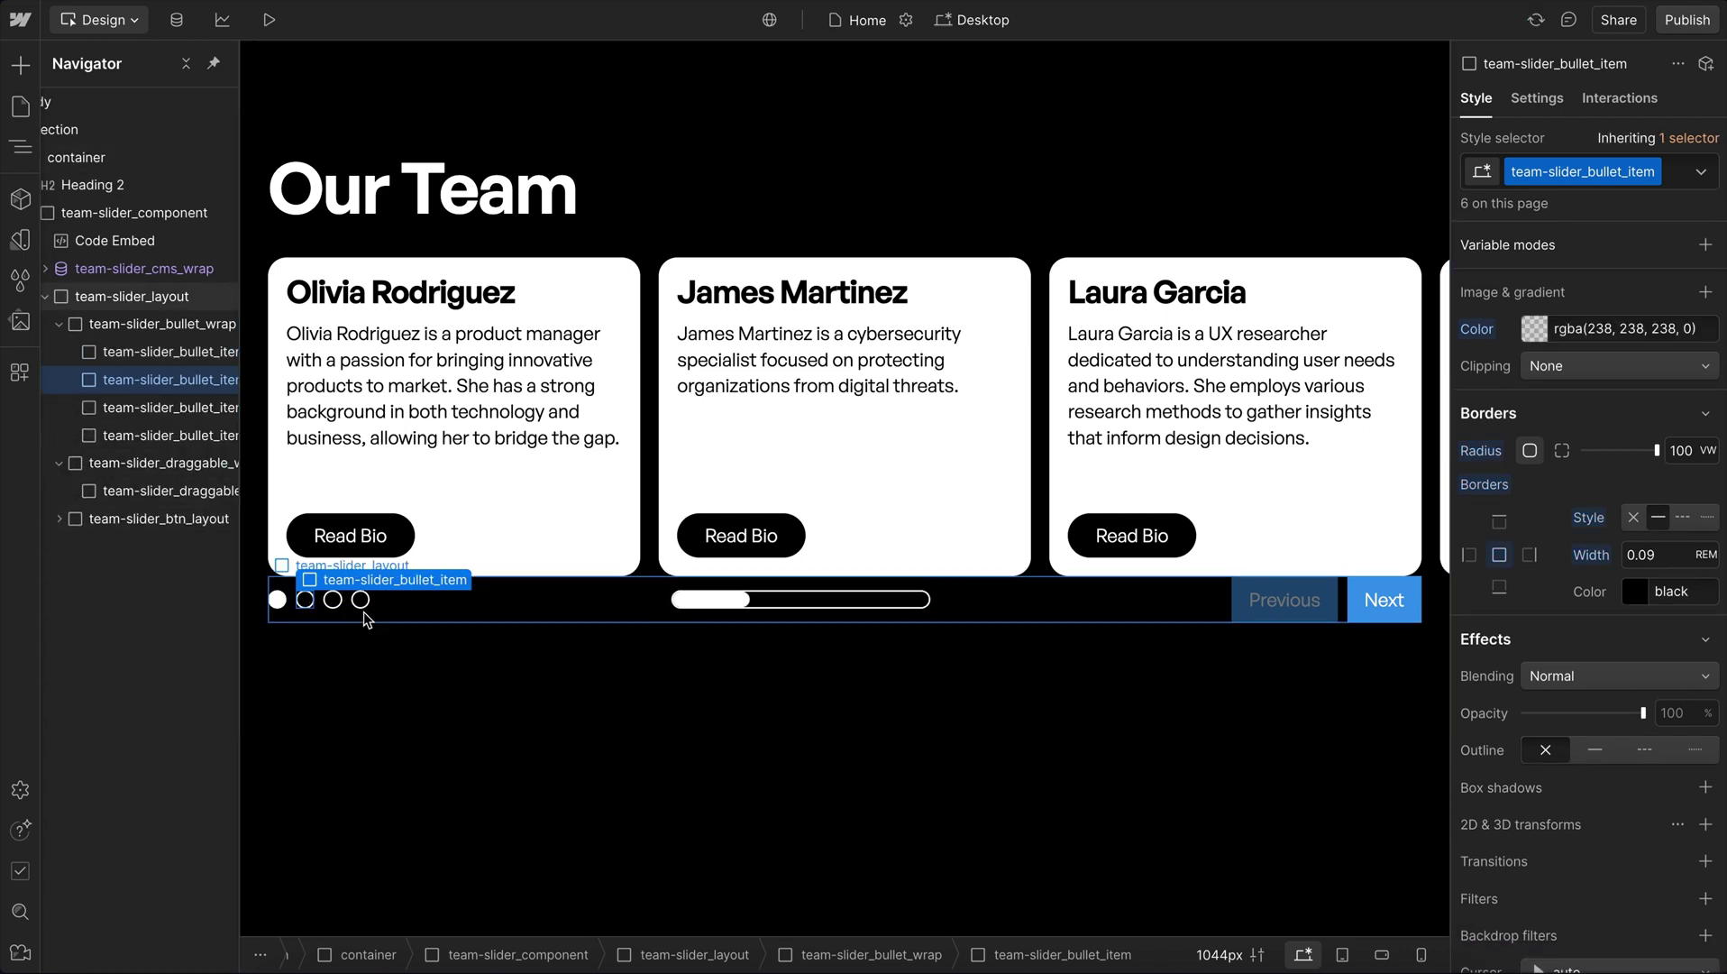
key(ctrl+z)
key(ctrl+z)
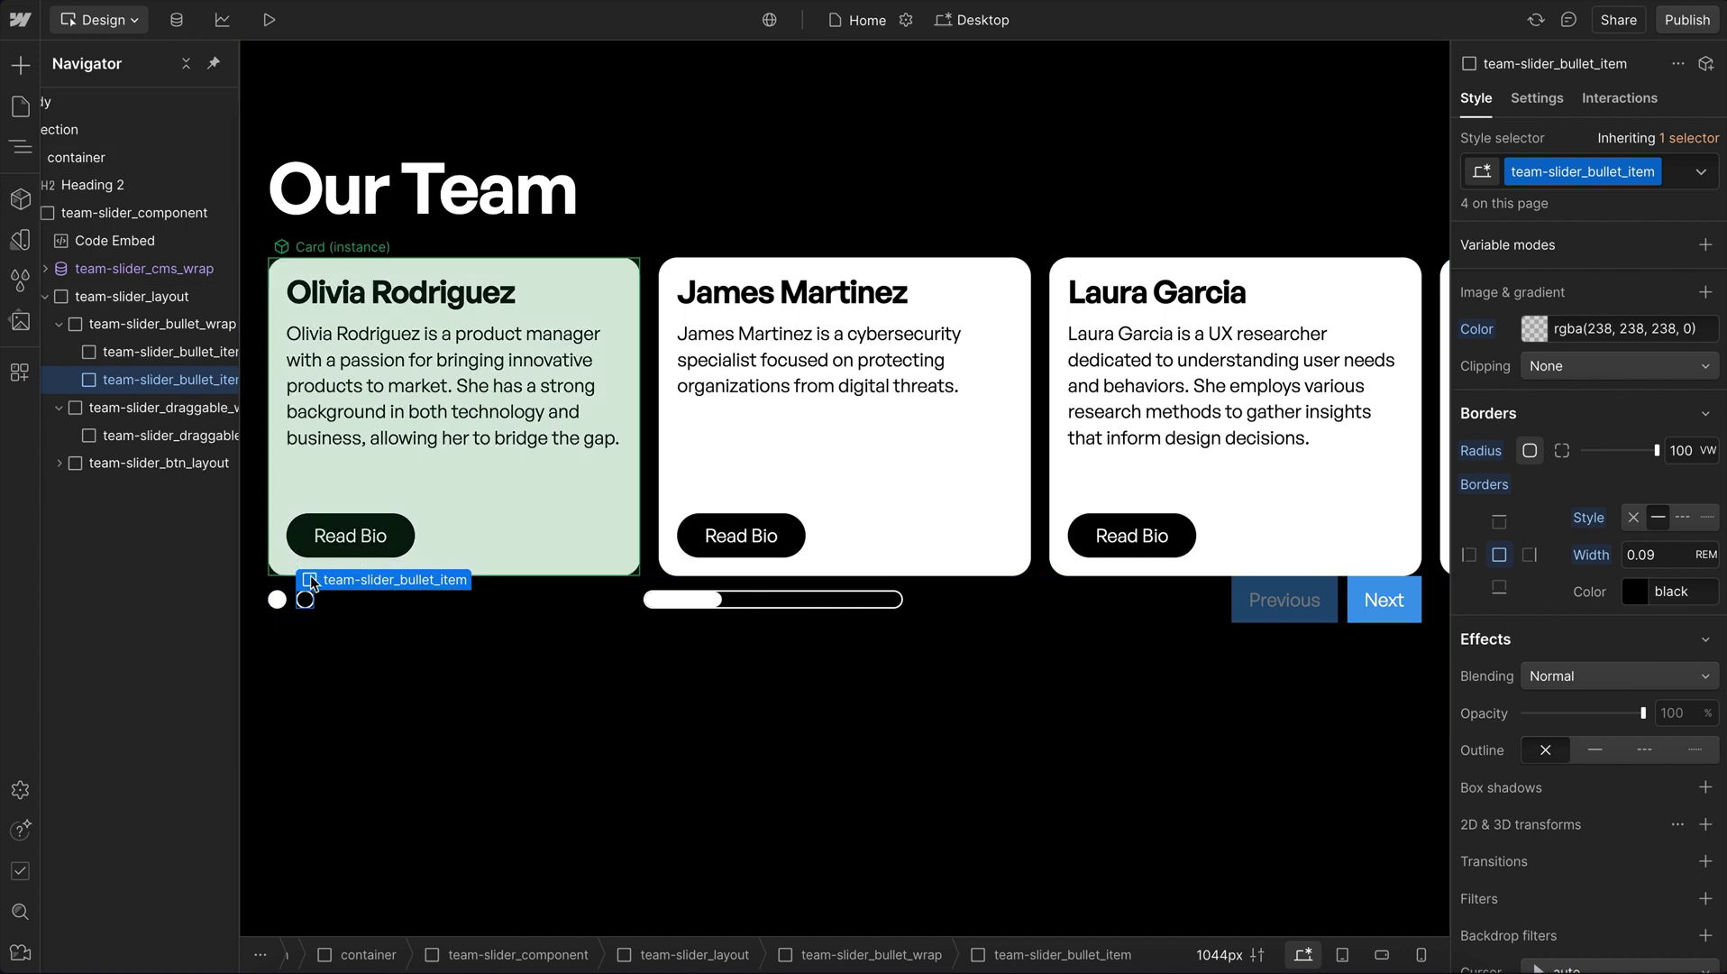
Step: Examine the style properties of team-slider_draggable_wrap and its nested team-slider_draggable_handle, including the handle's background color, radius and cursor
click(774, 608)
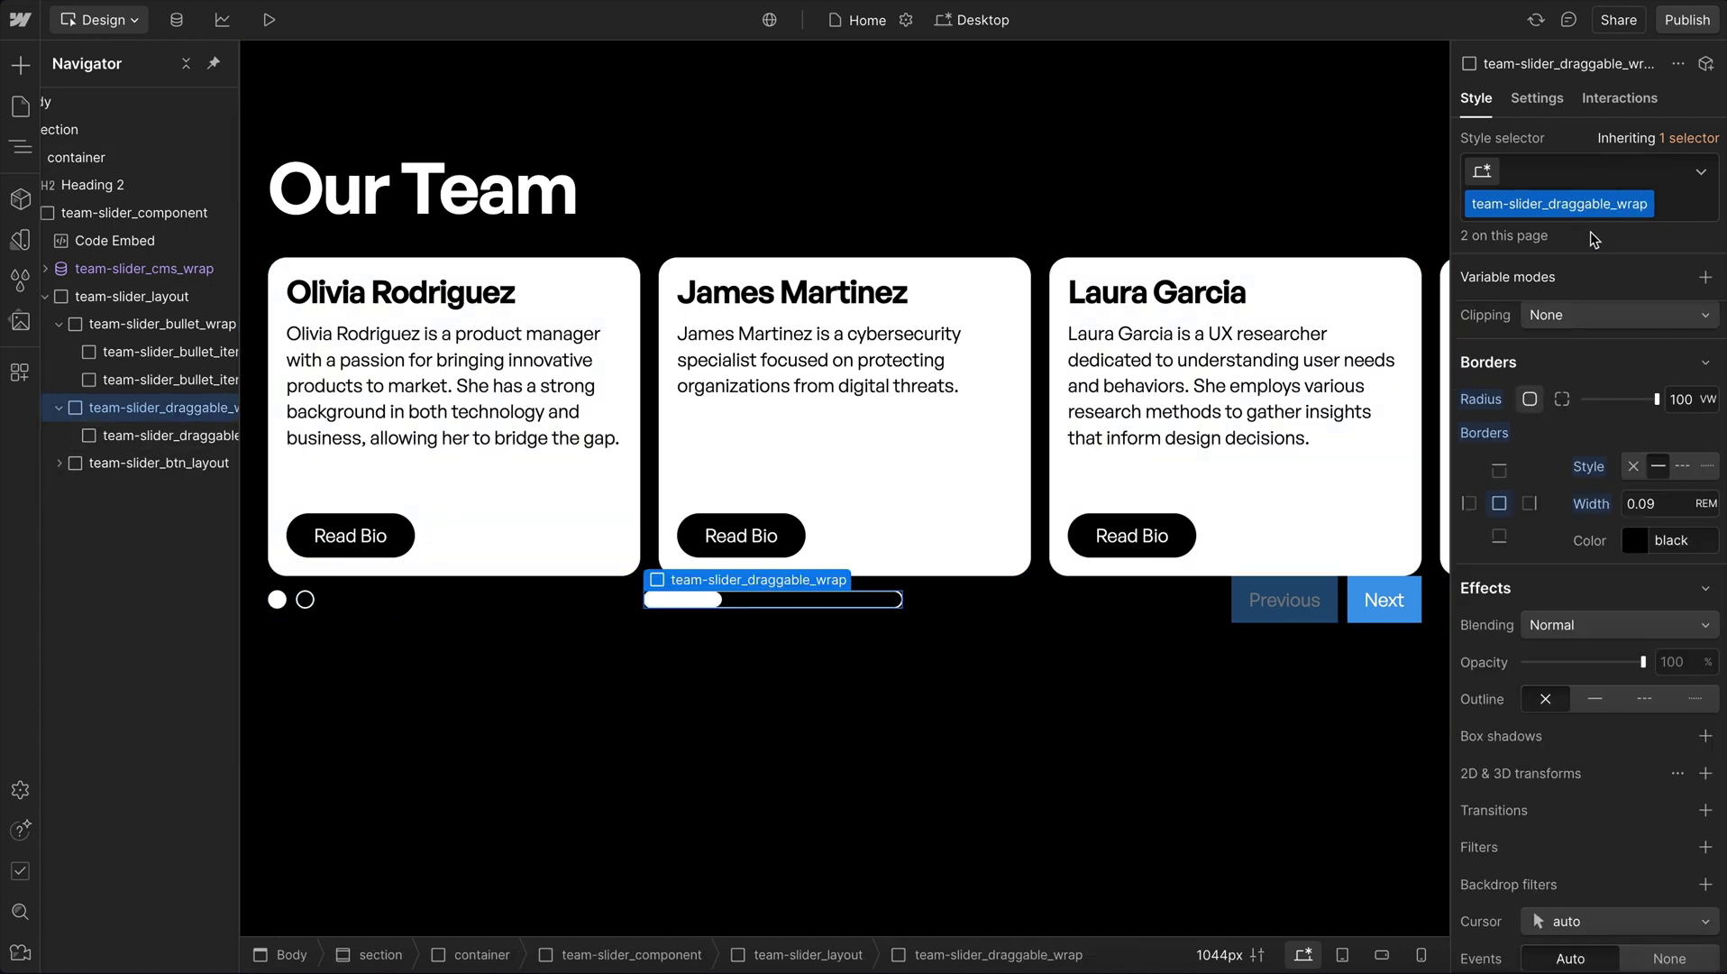
scroll(1591, 495, up, 10)
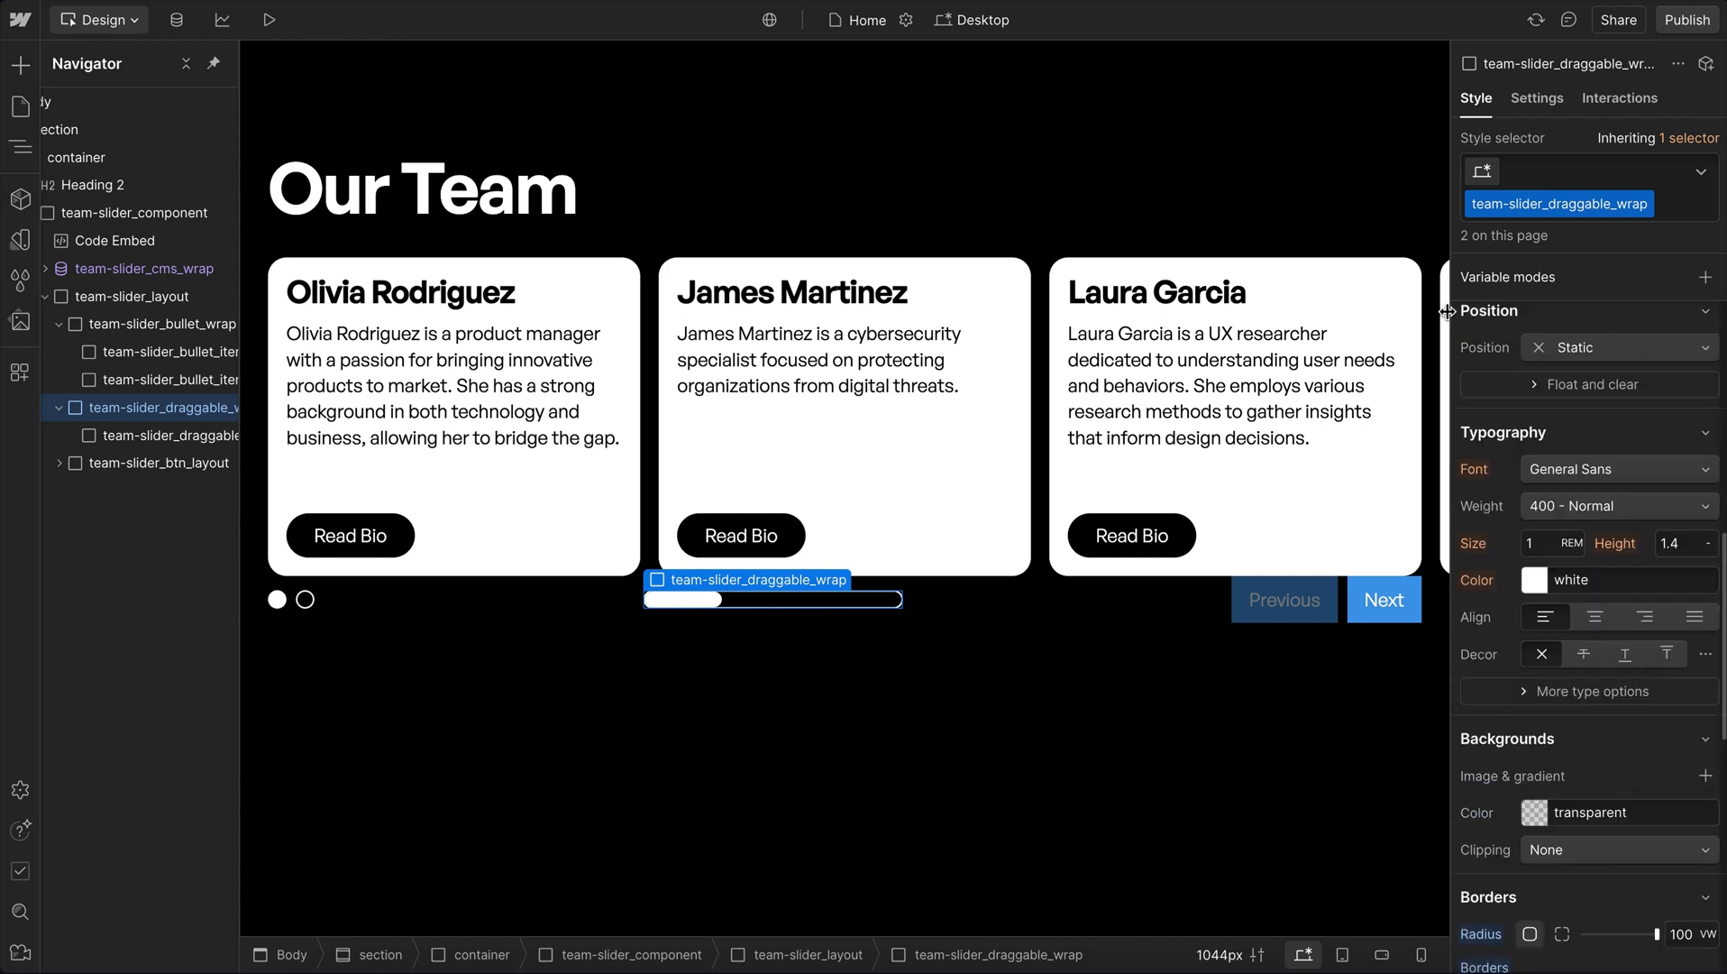
click(126, 436)
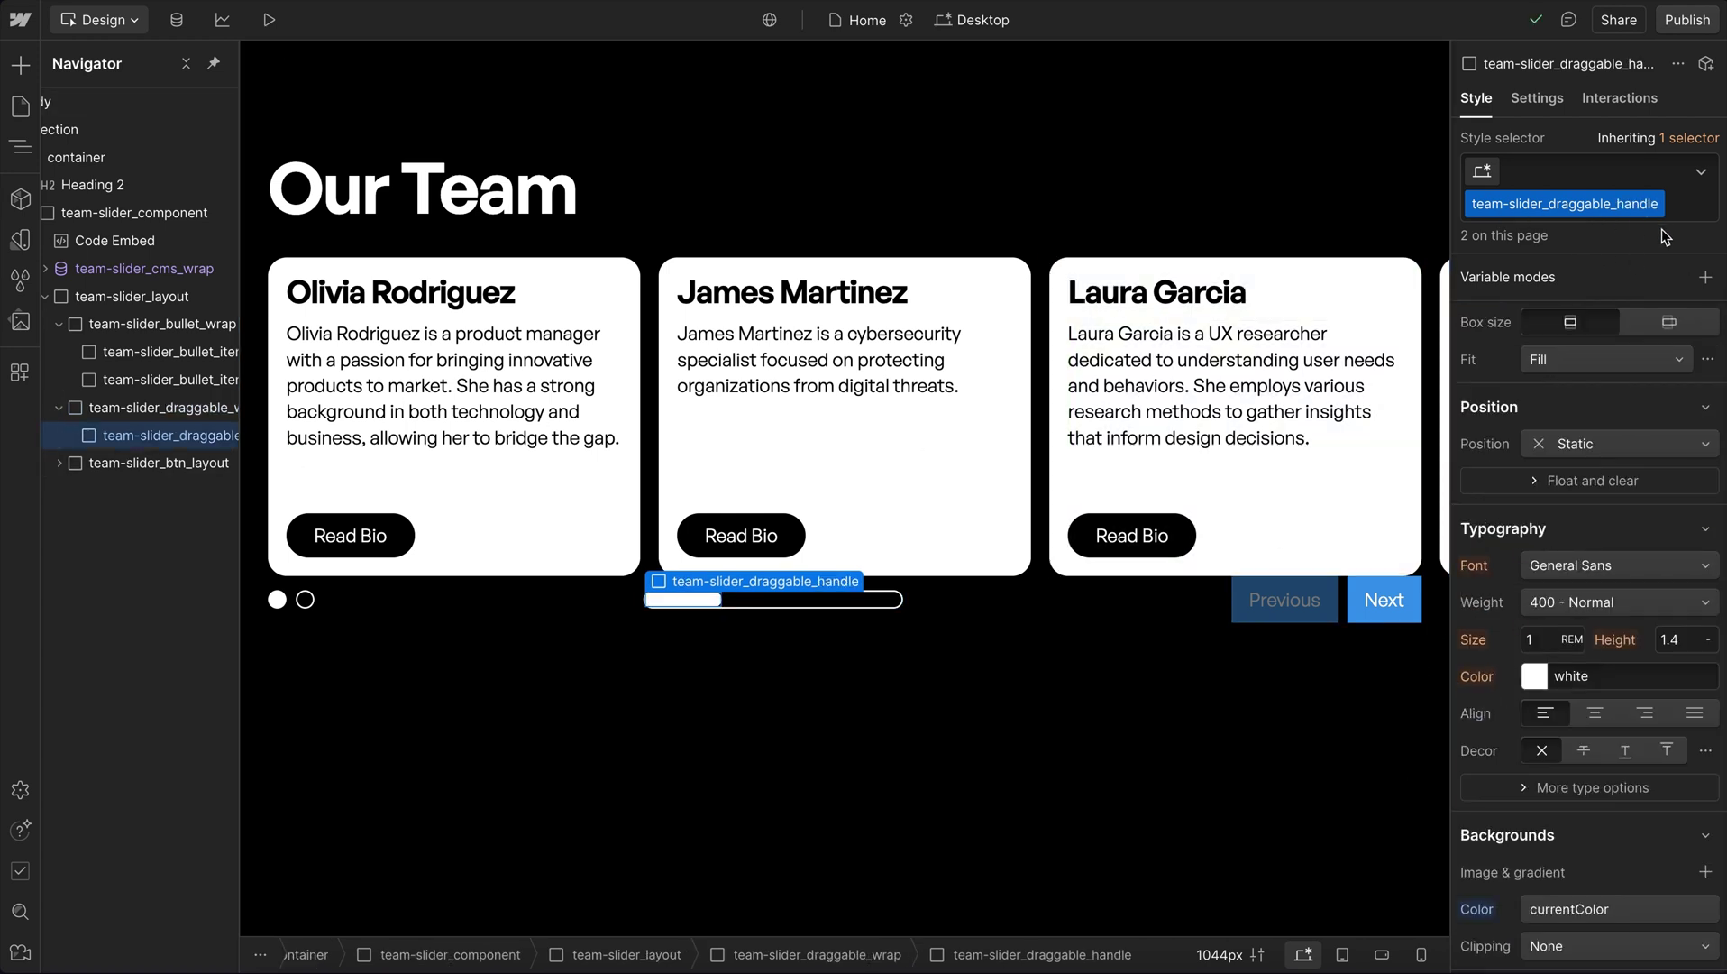
scroll(1569, 762, down, 5)
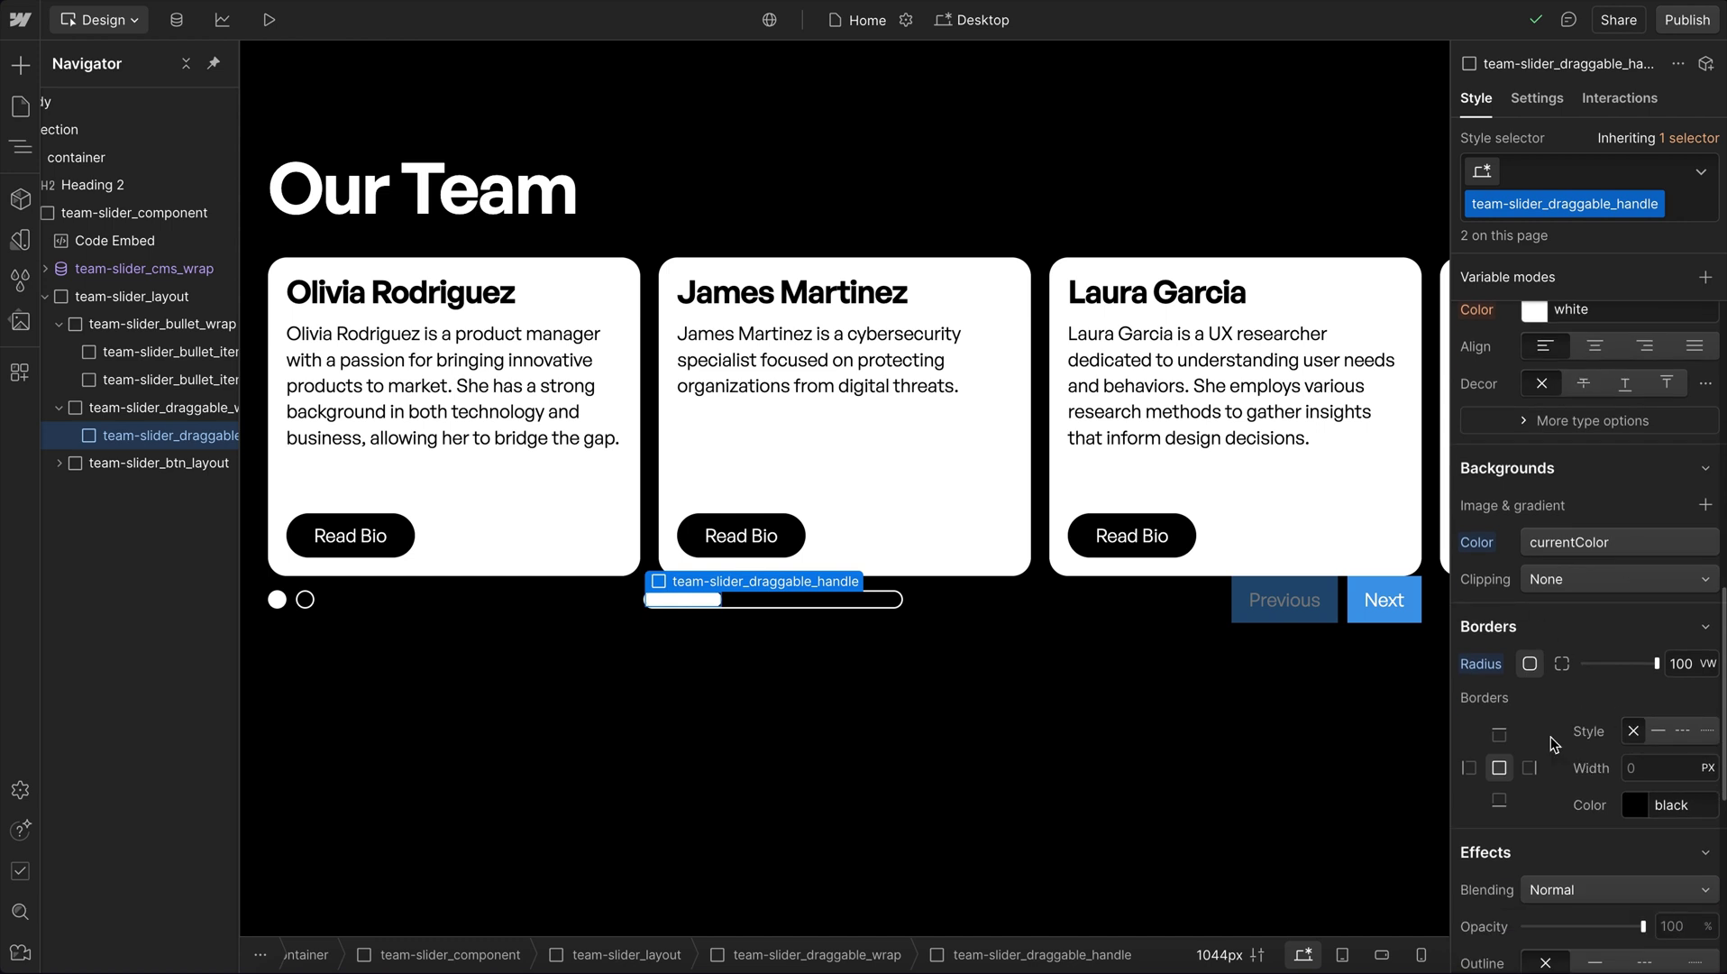
scroll(1559, 776, down, 5)
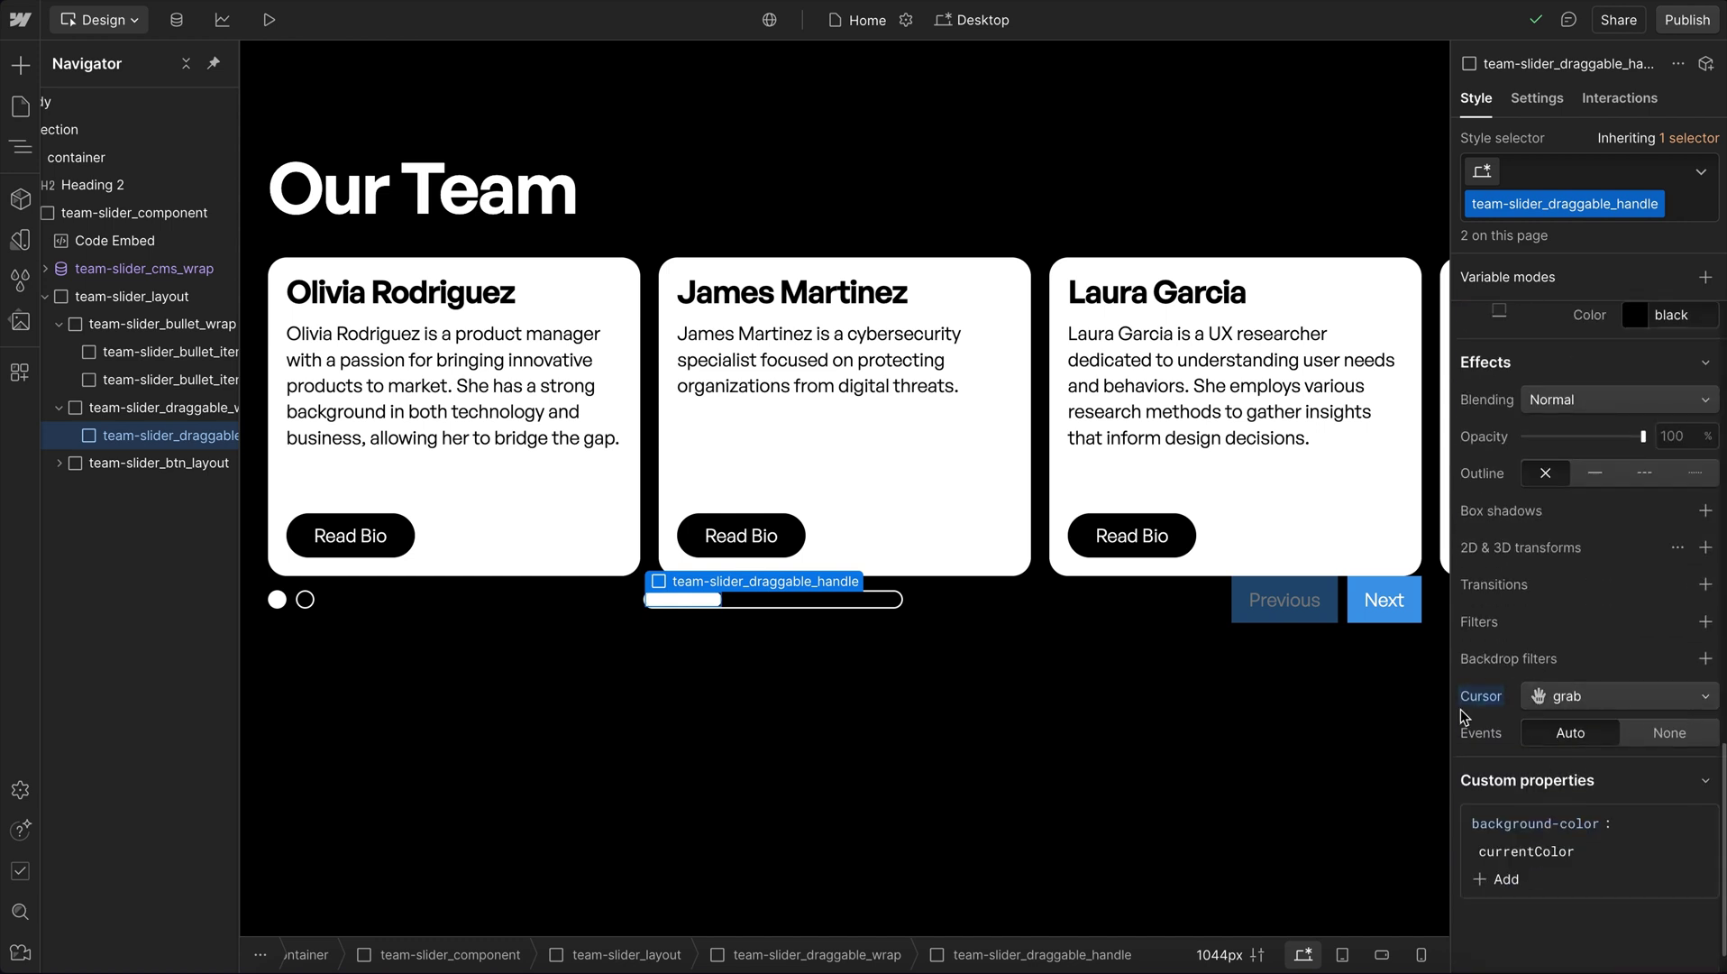
Step: Expand team-slider_btn_layout and examine the opacity and events styles of the swiper-button-disabled variant on the Previous team-slider_btn_element
click(59, 463)
click(217, 495)
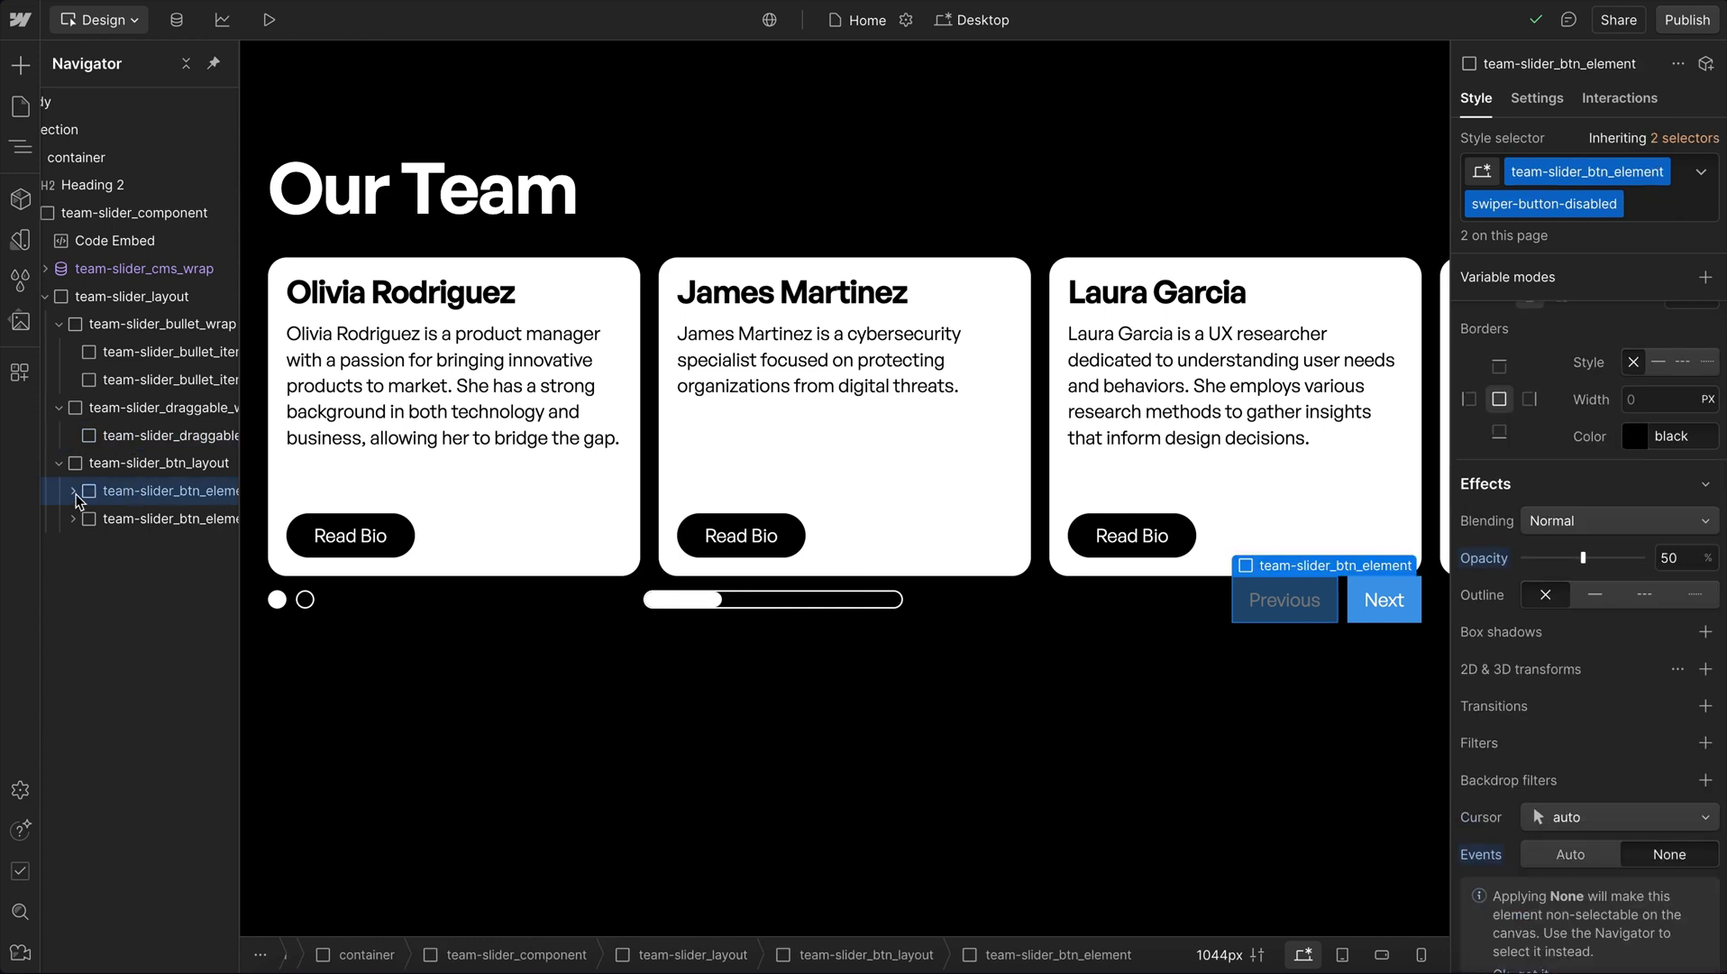
click(73, 491)
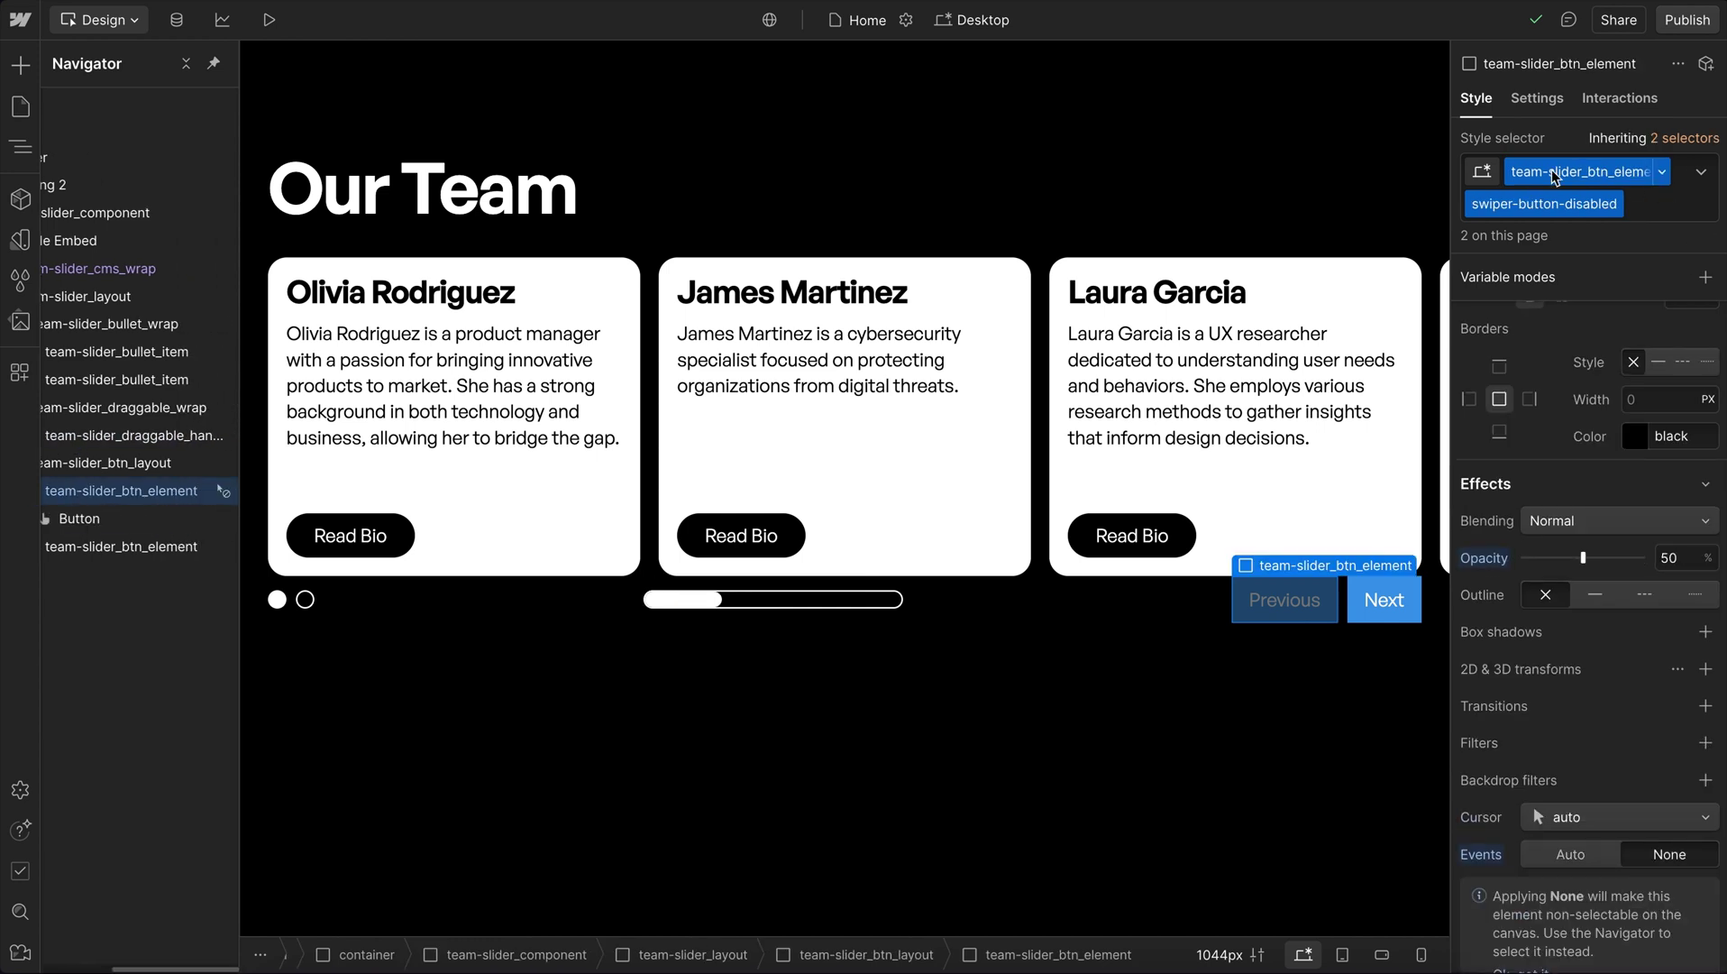
double_click(1502, 211)
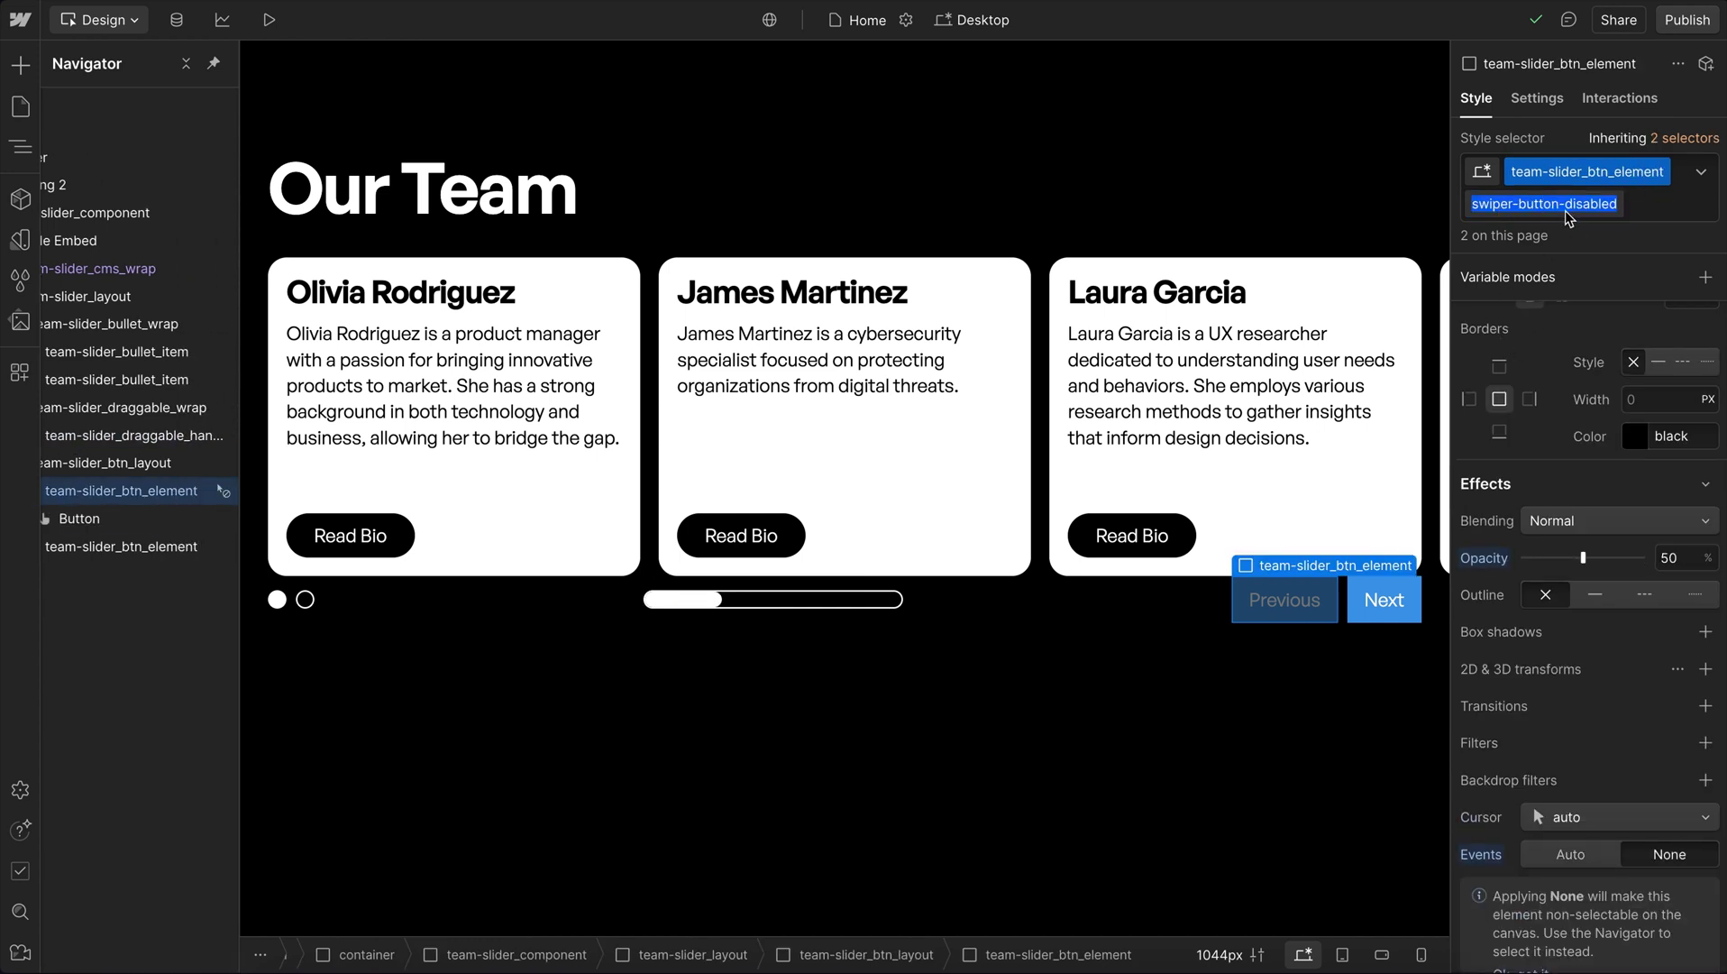
mouse_move(1583, 557)
mouse_down()
mouse_move(1557, 557)
mouse_move(1581, 558)
mouse_move(1584, 586)
mouse_up()
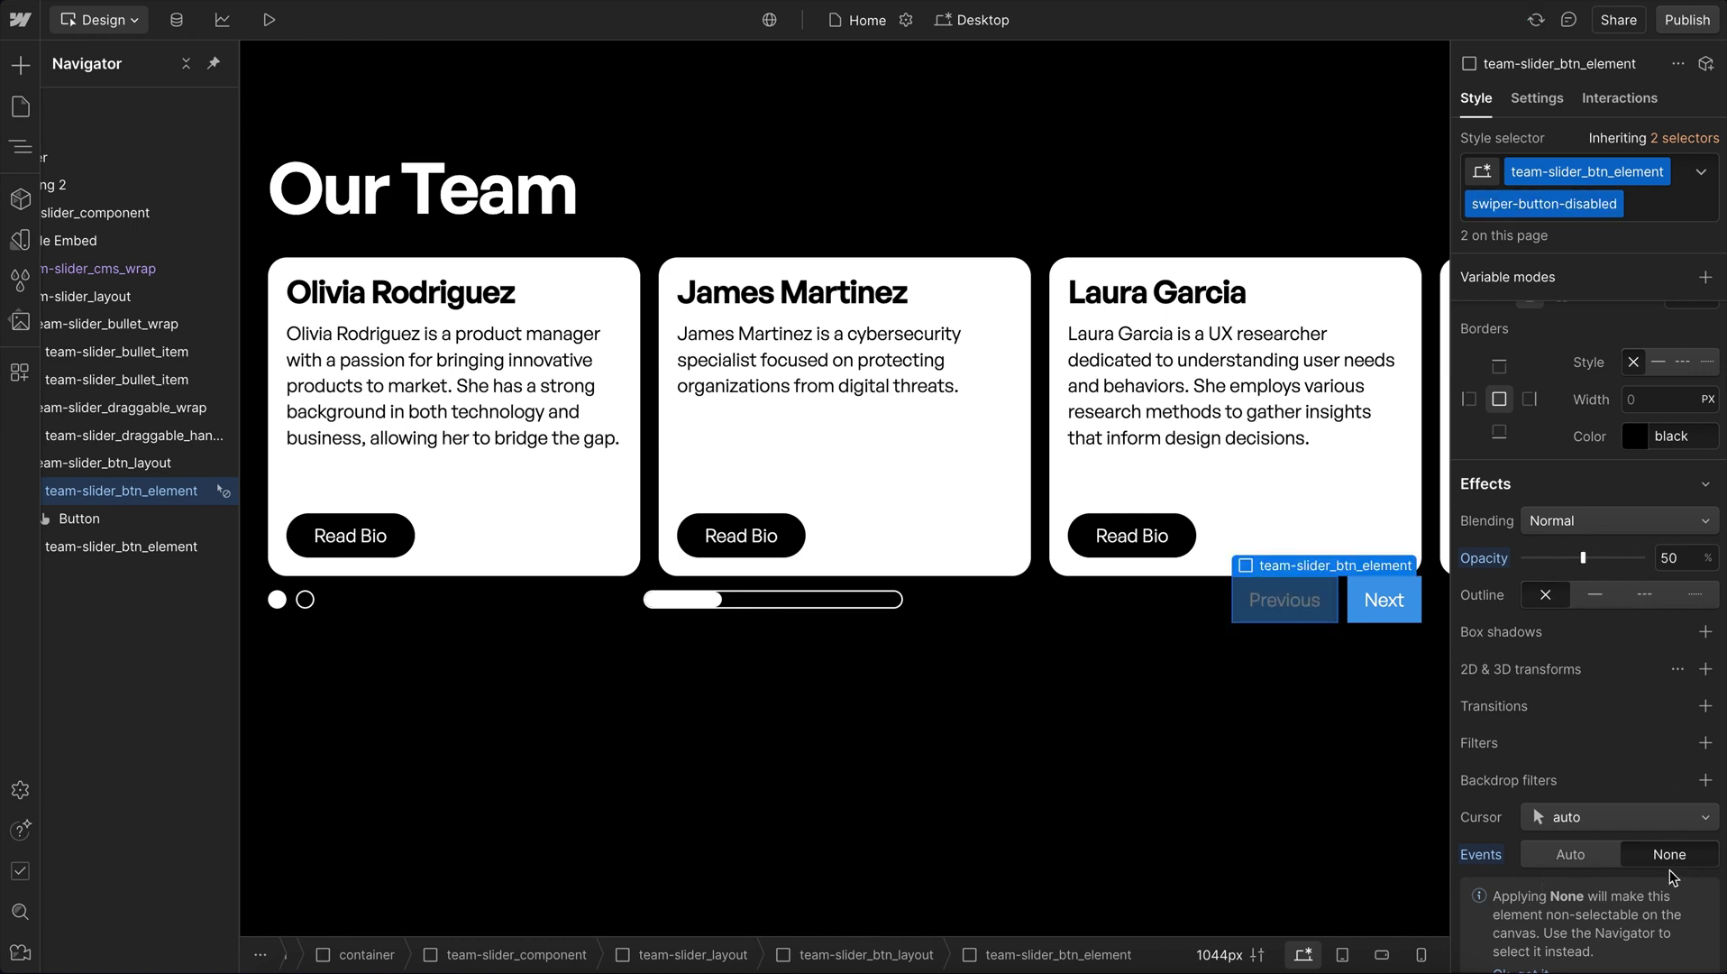
Step: Examine the custom class attributes of the Previous and Next team-slider_btn_element divs without changing them
scroll(1587, 586, up, 10)
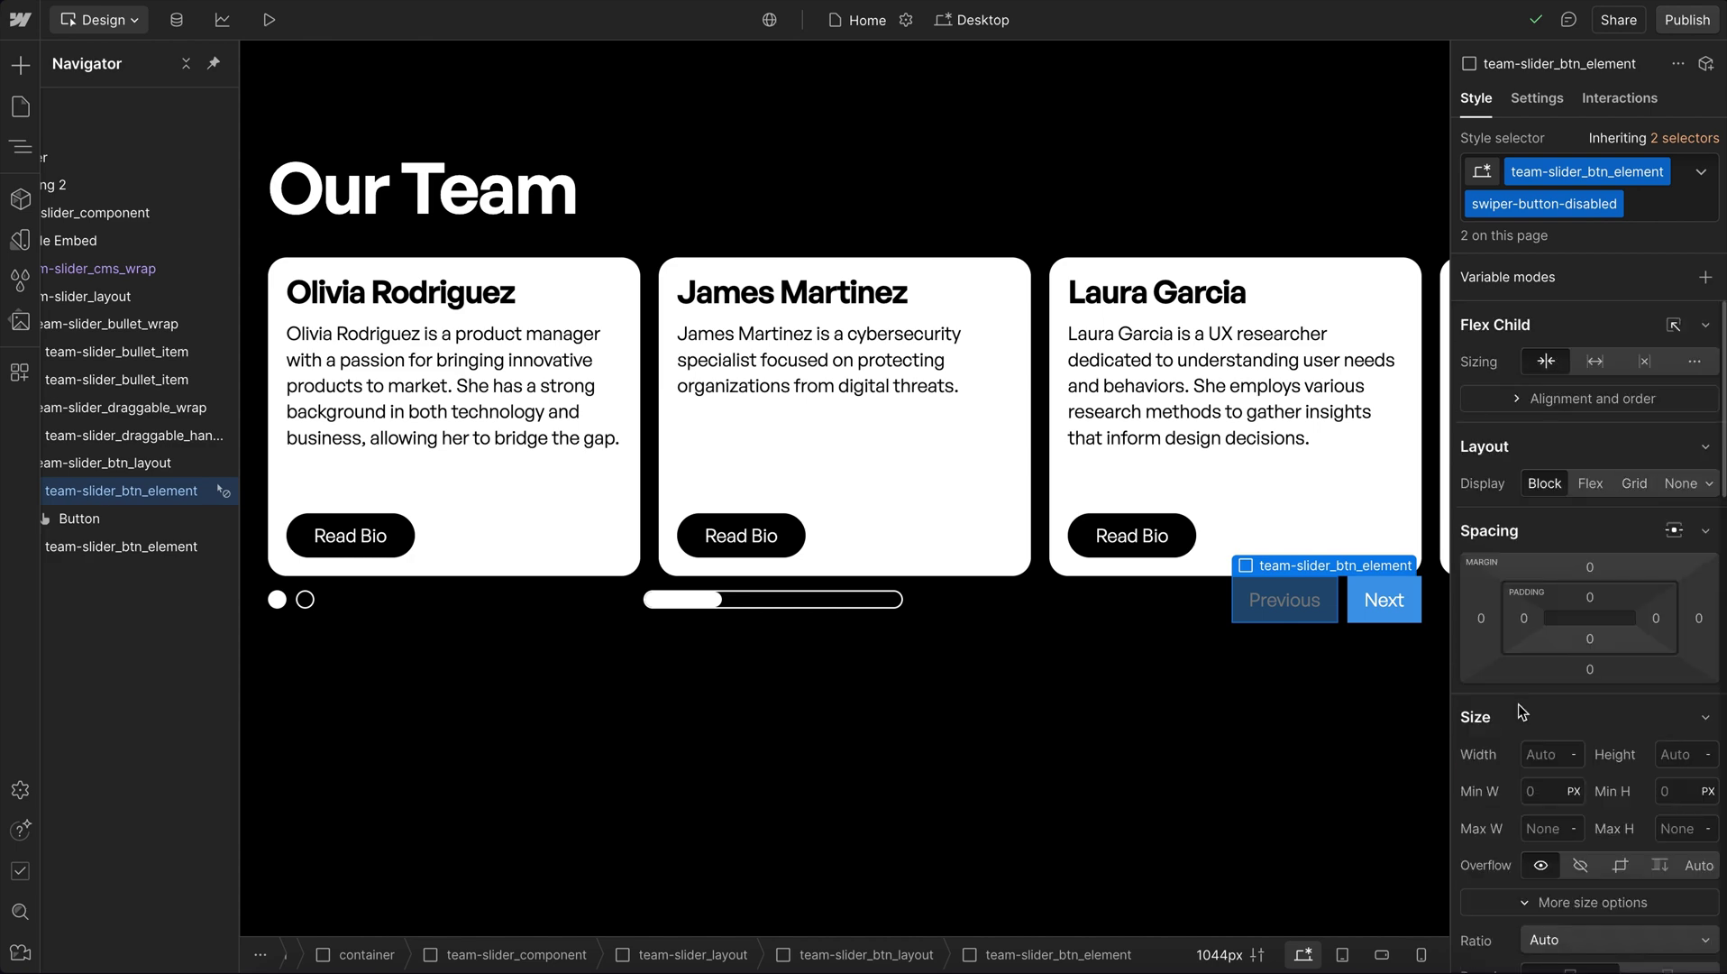
click(1558, 108)
click(1529, 598)
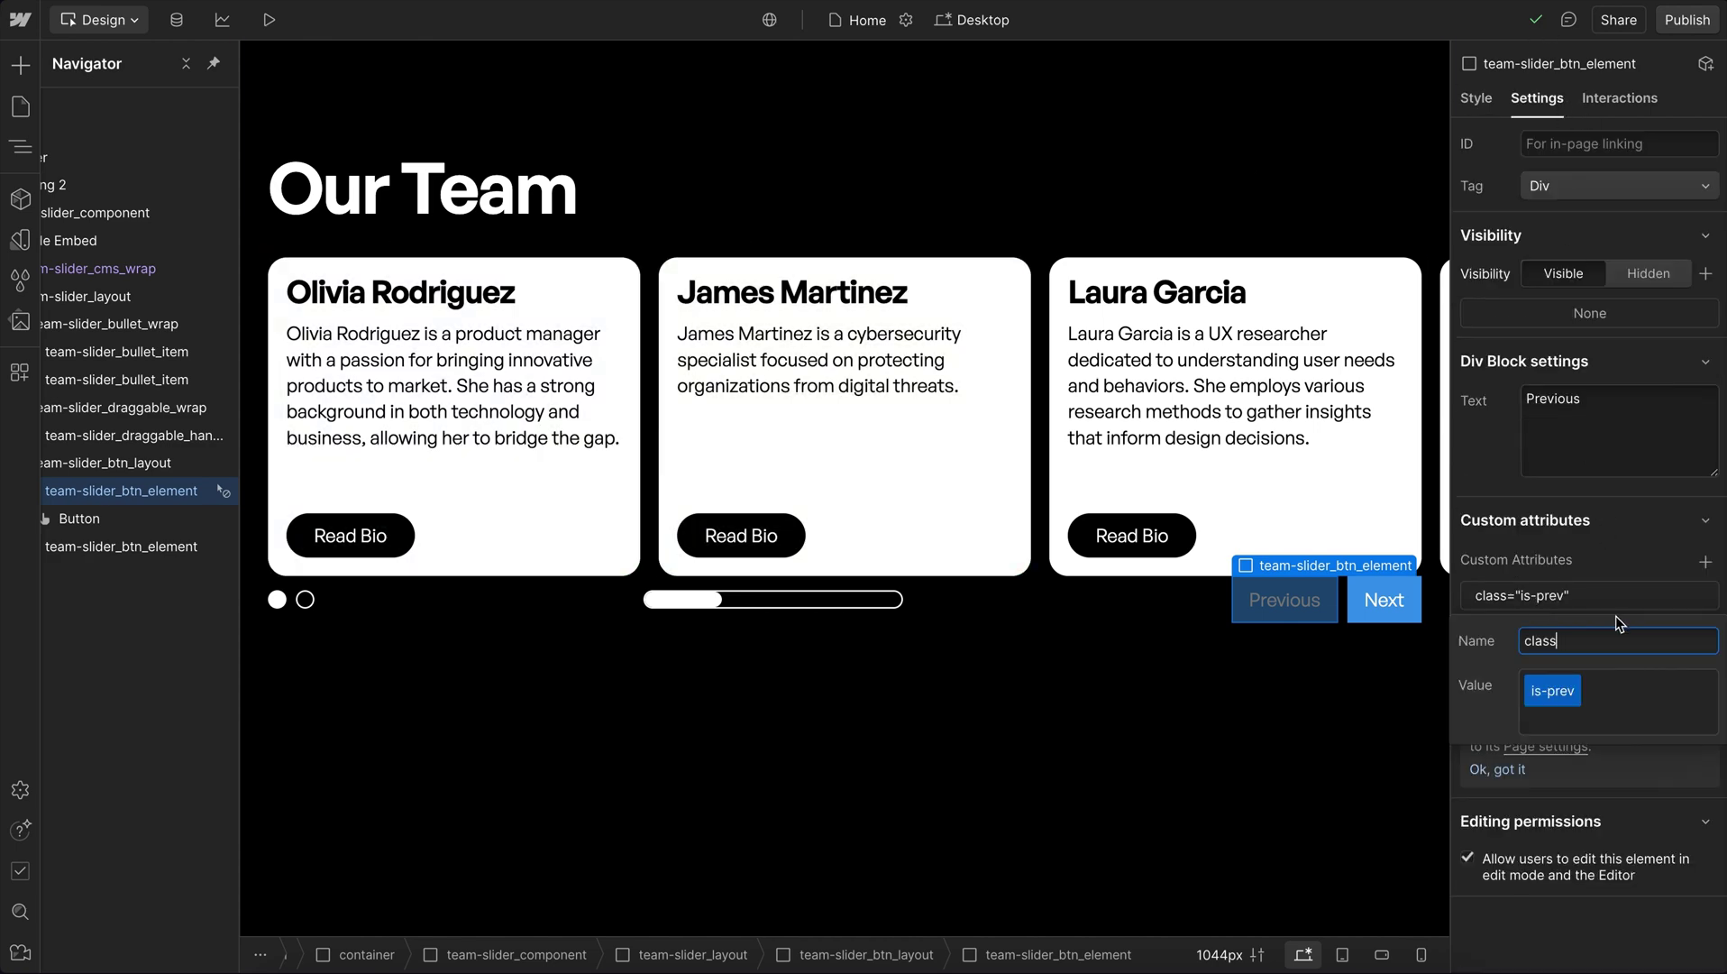
click(1576, 561)
scroll(91, 505, left, 3)
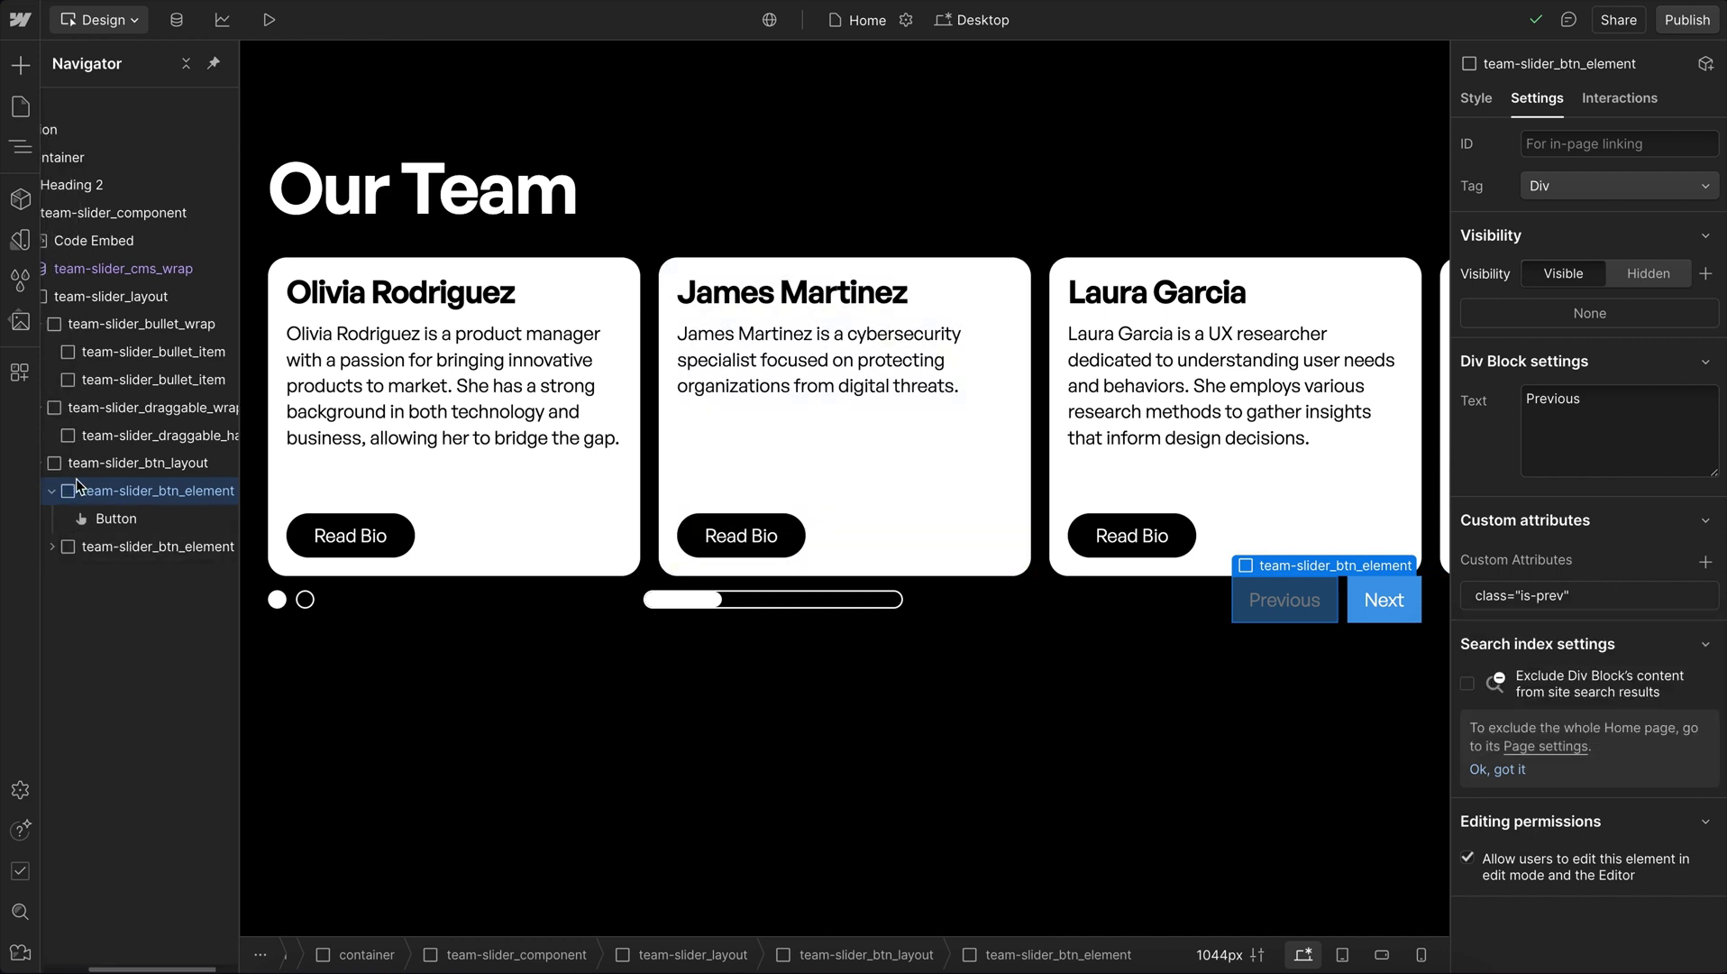
click(83, 491)
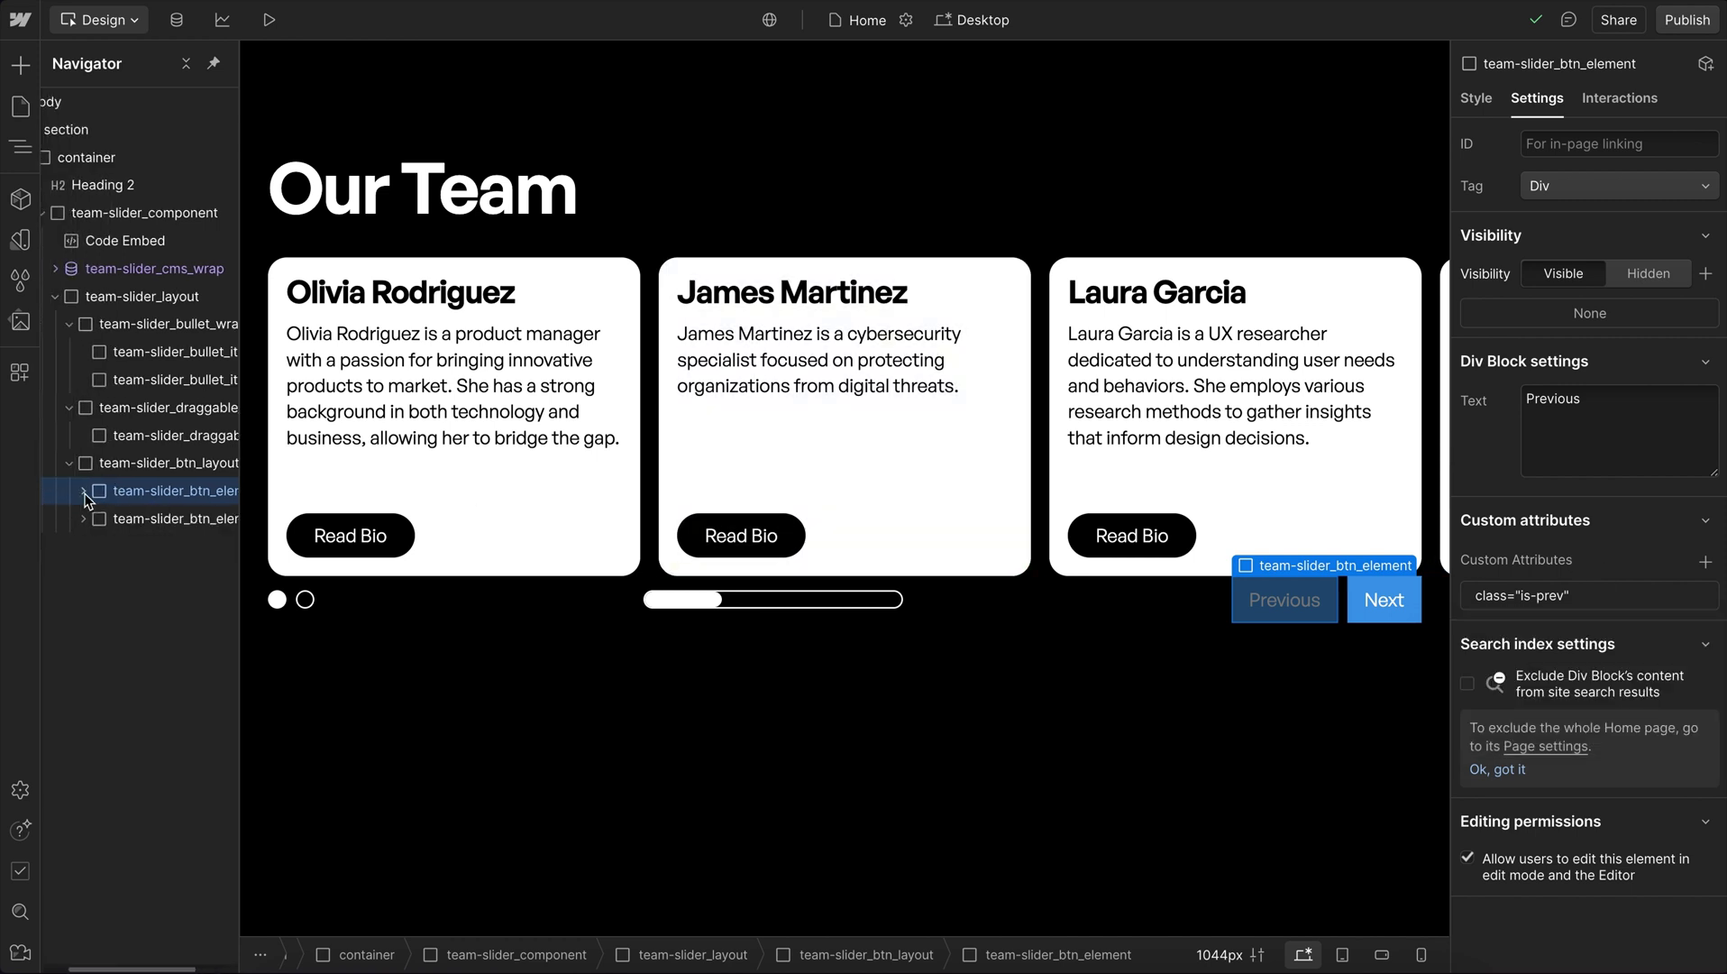
click(144, 519)
click(1550, 599)
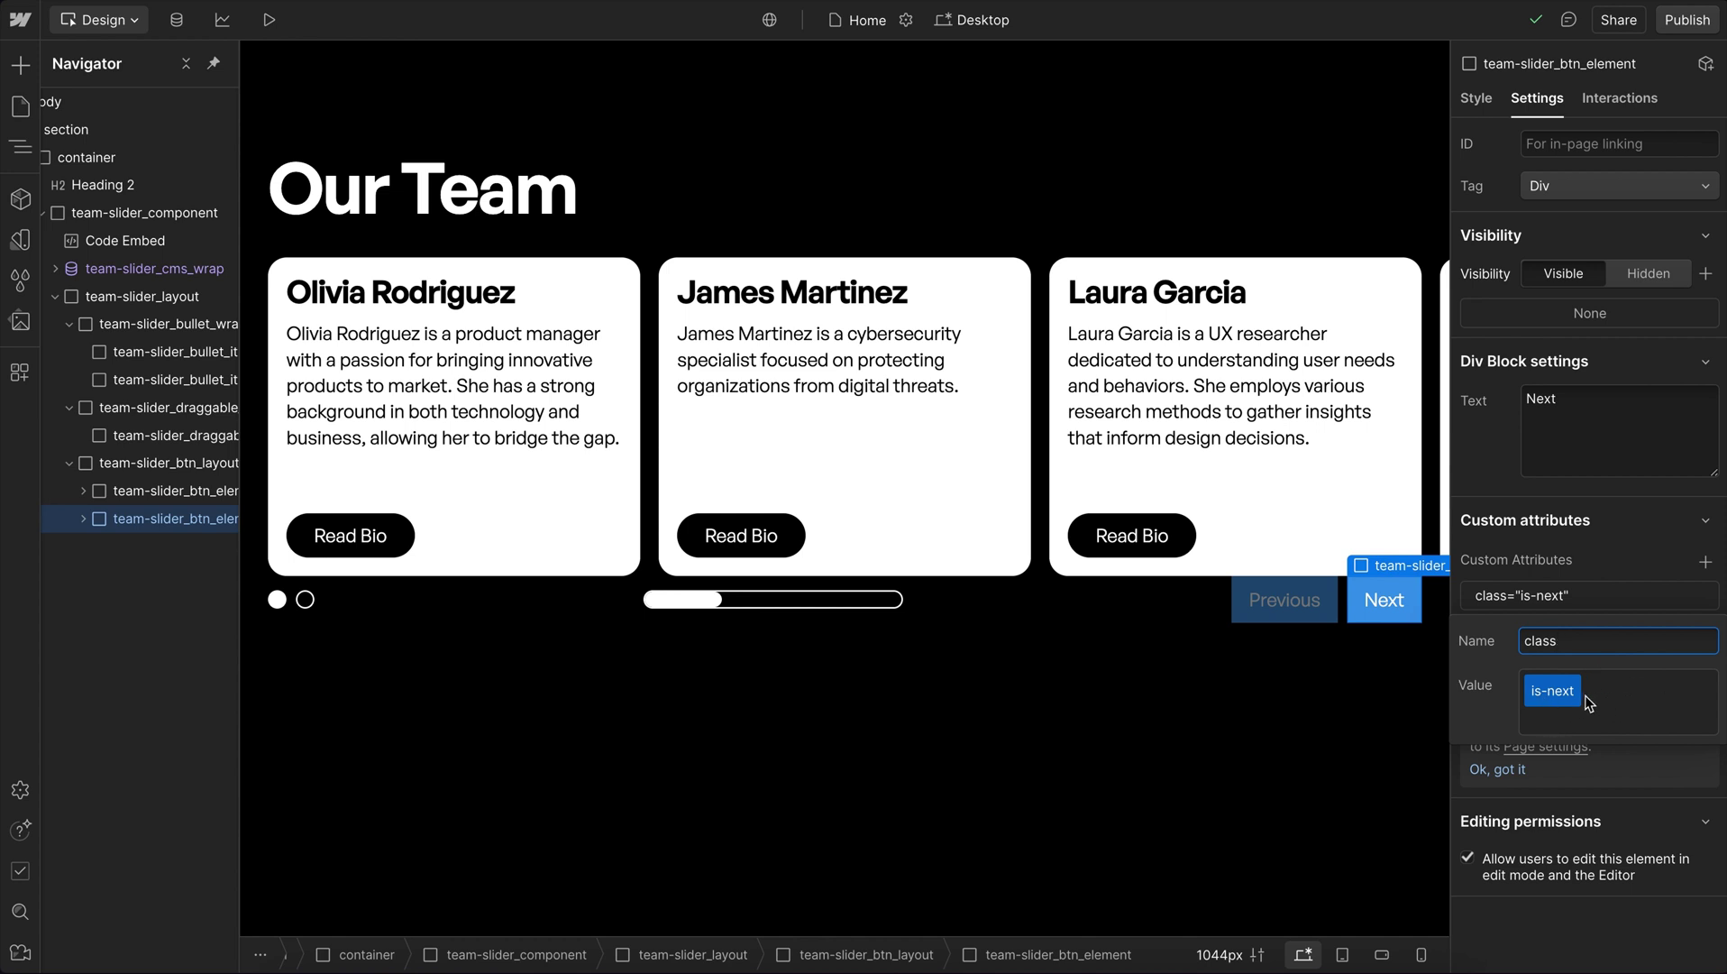
click(1597, 577)
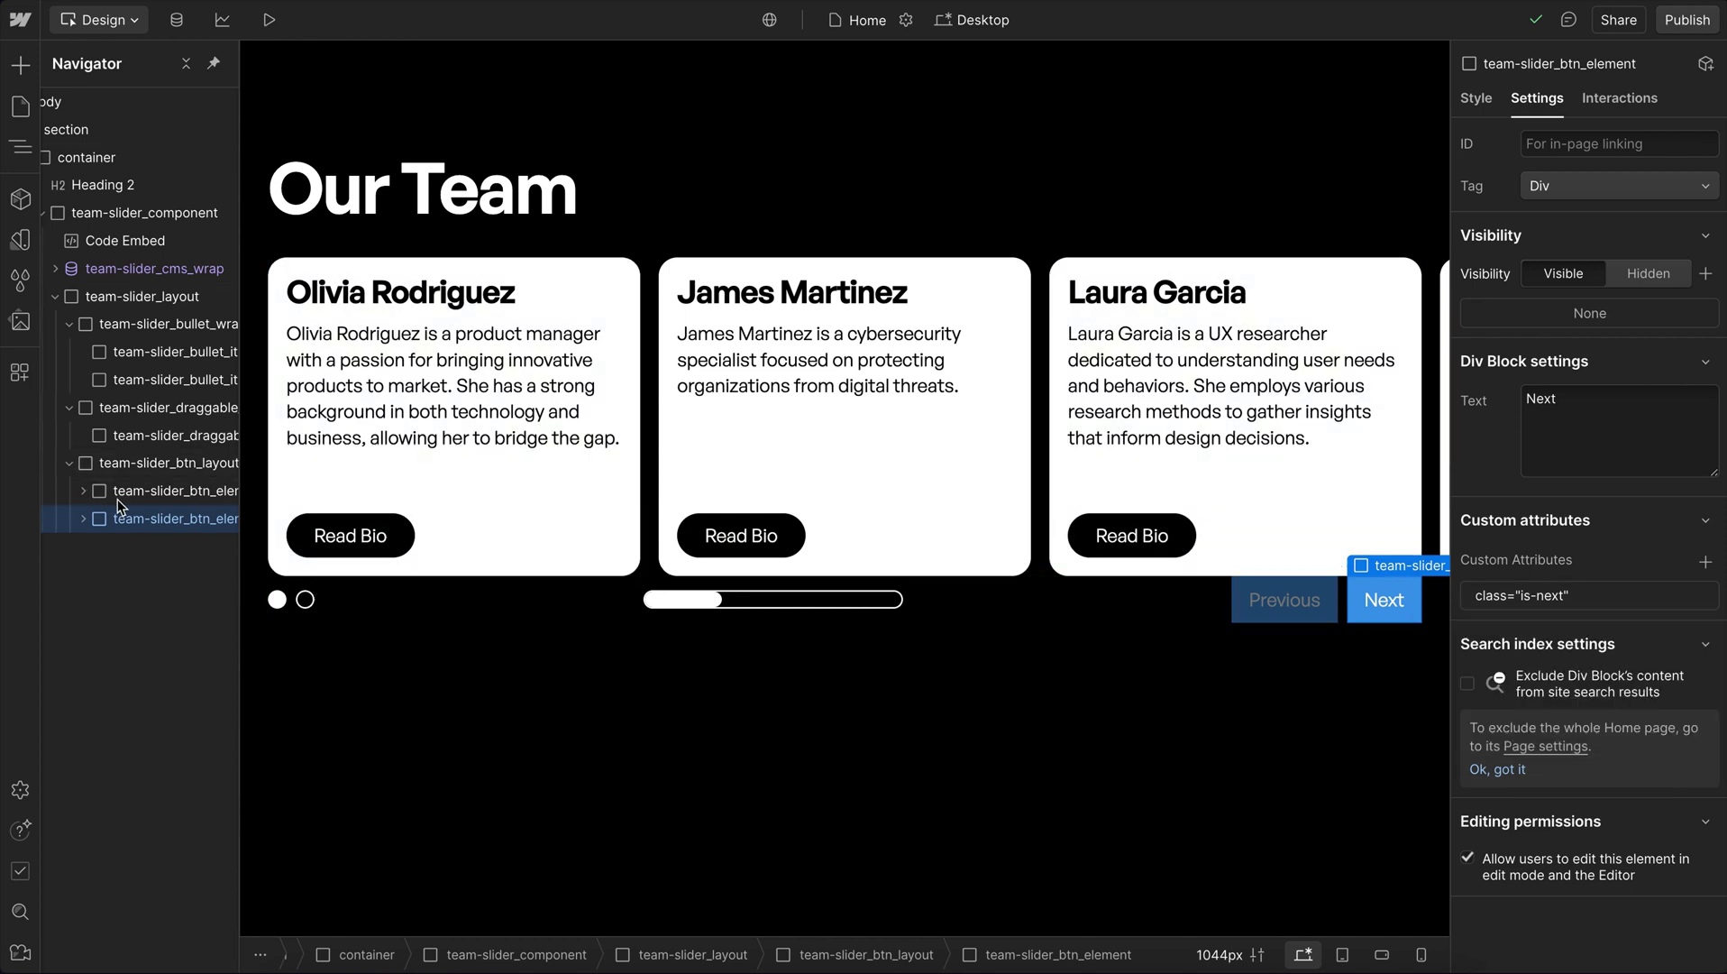
Step: Review the swiper-button-disabled class on the Previous team-slider_btn_element and inspect the Button nested inside each button element
click(189, 494)
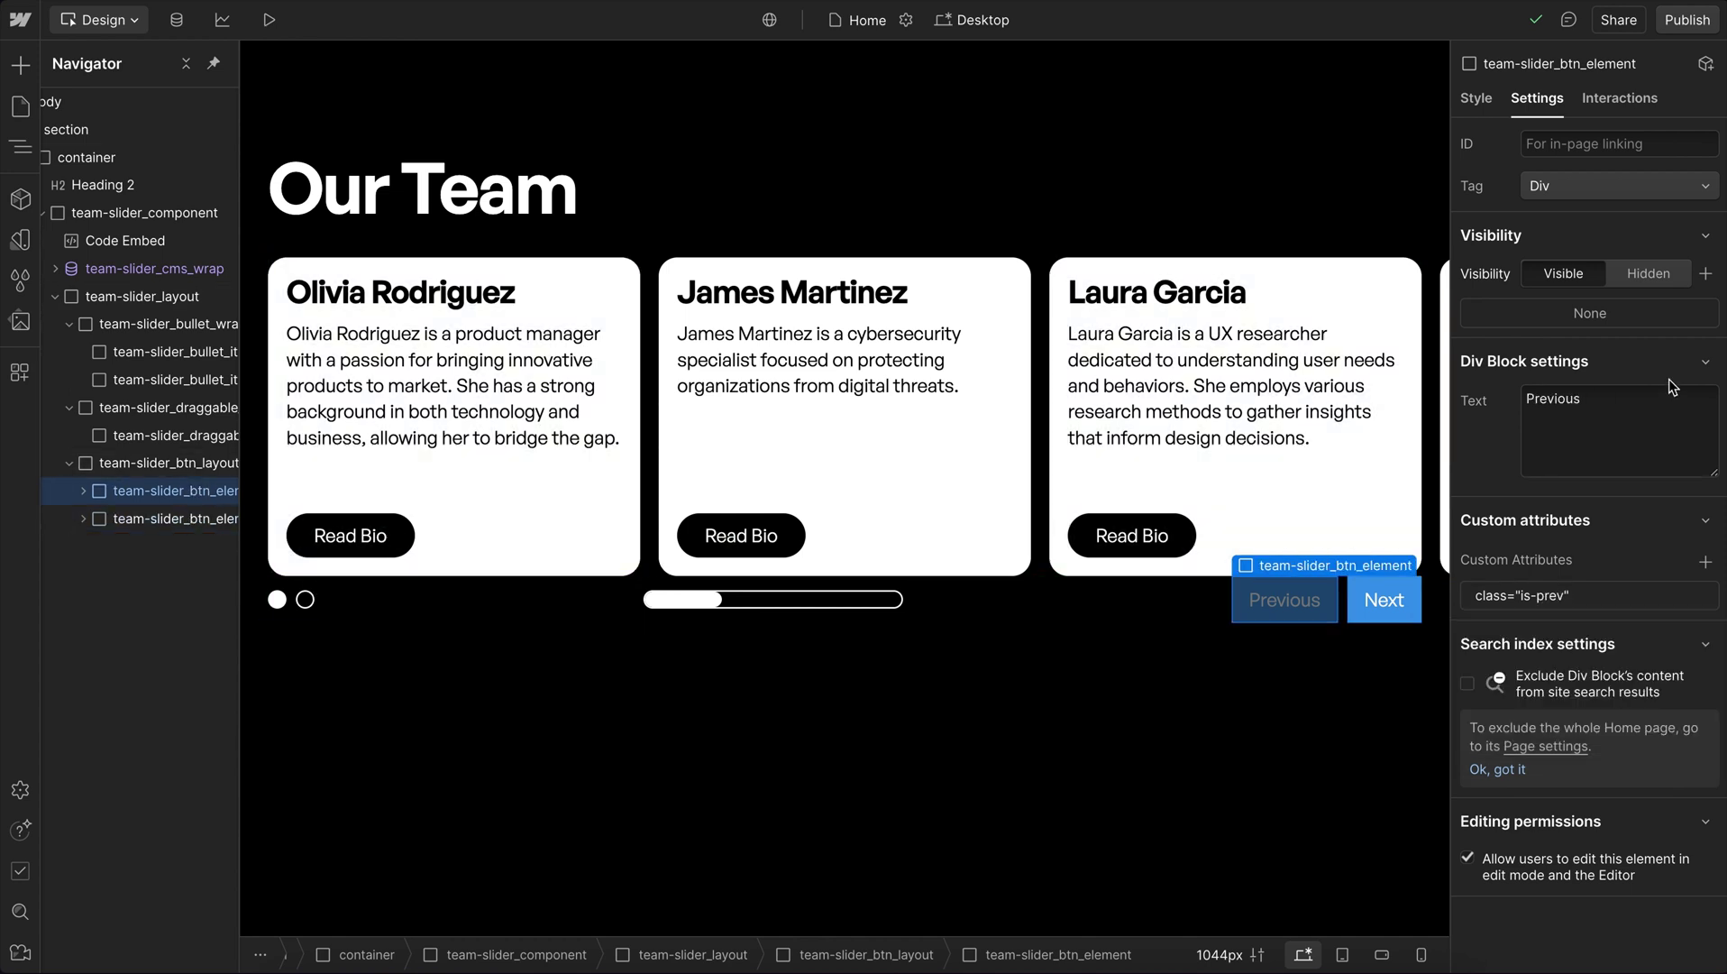
click(1477, 98)
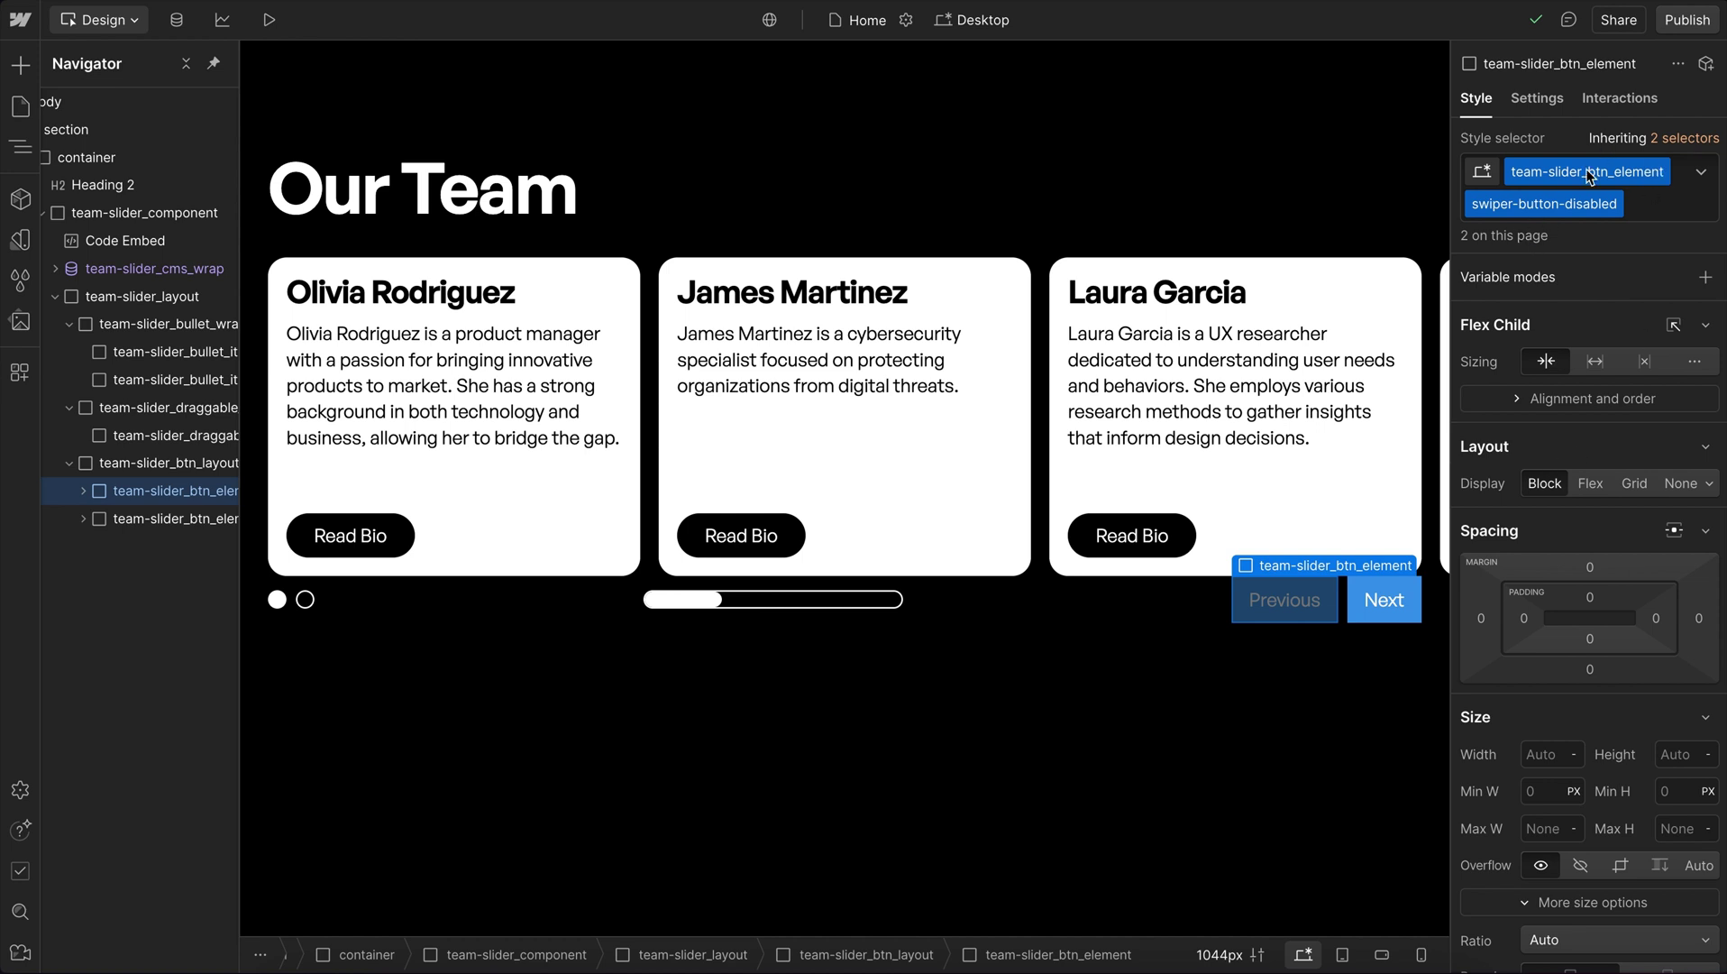
double_click(1553, 208)
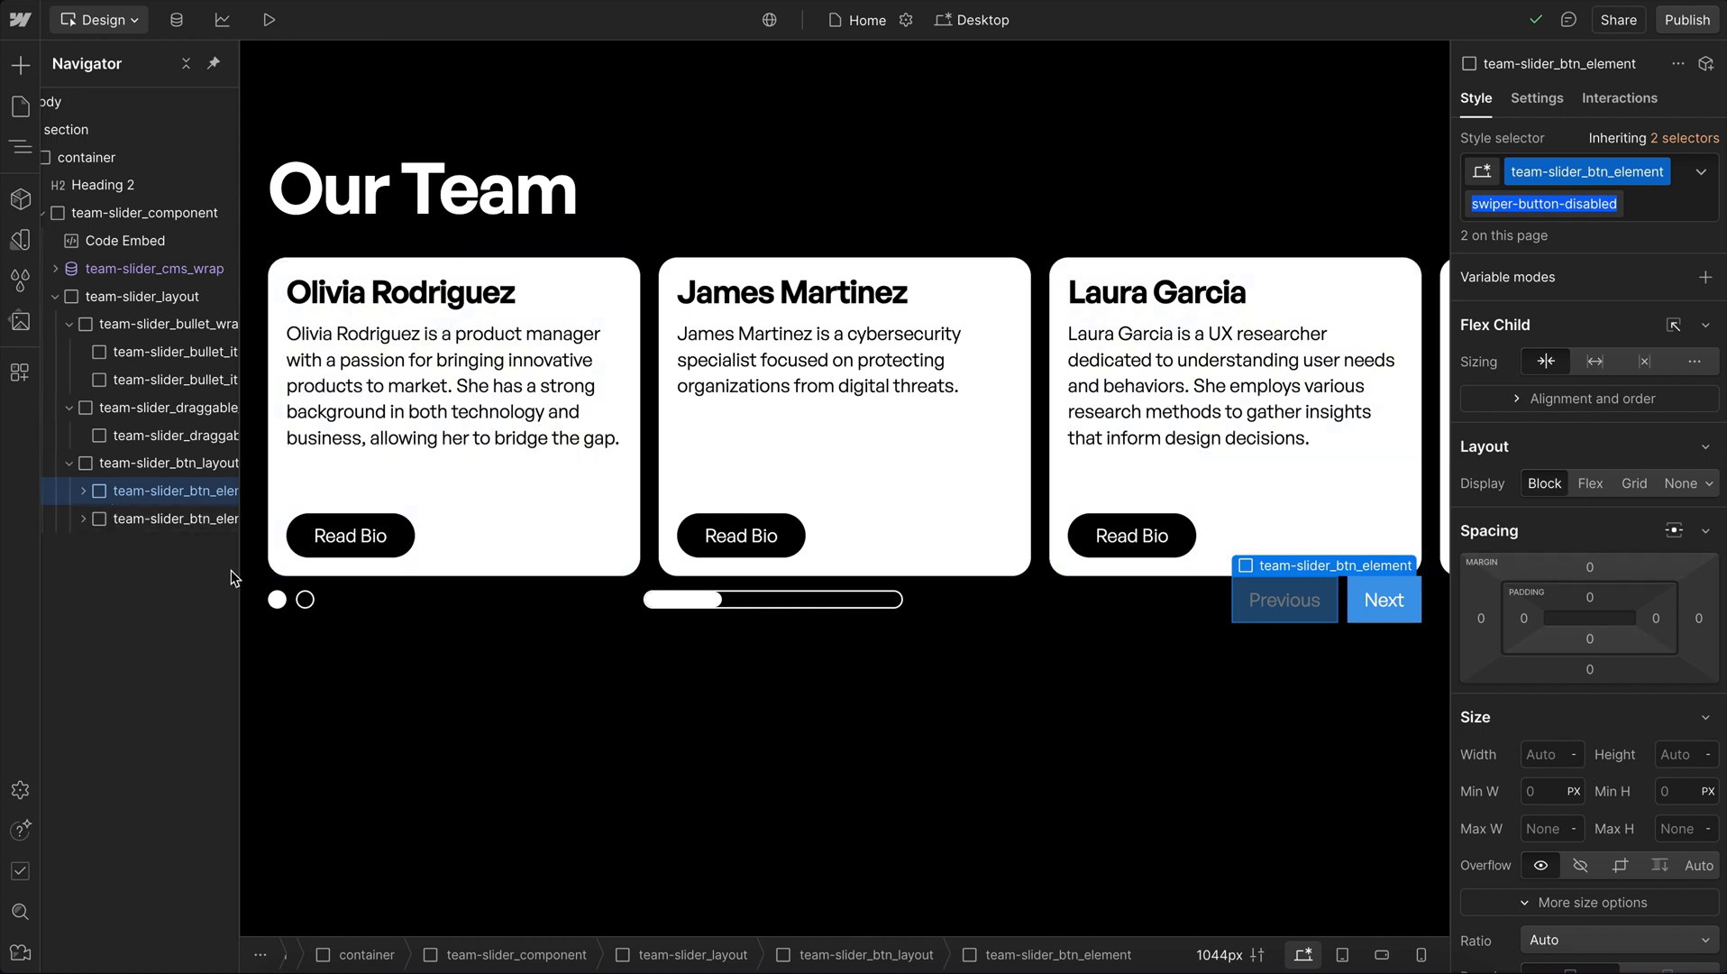
click(84, 491)
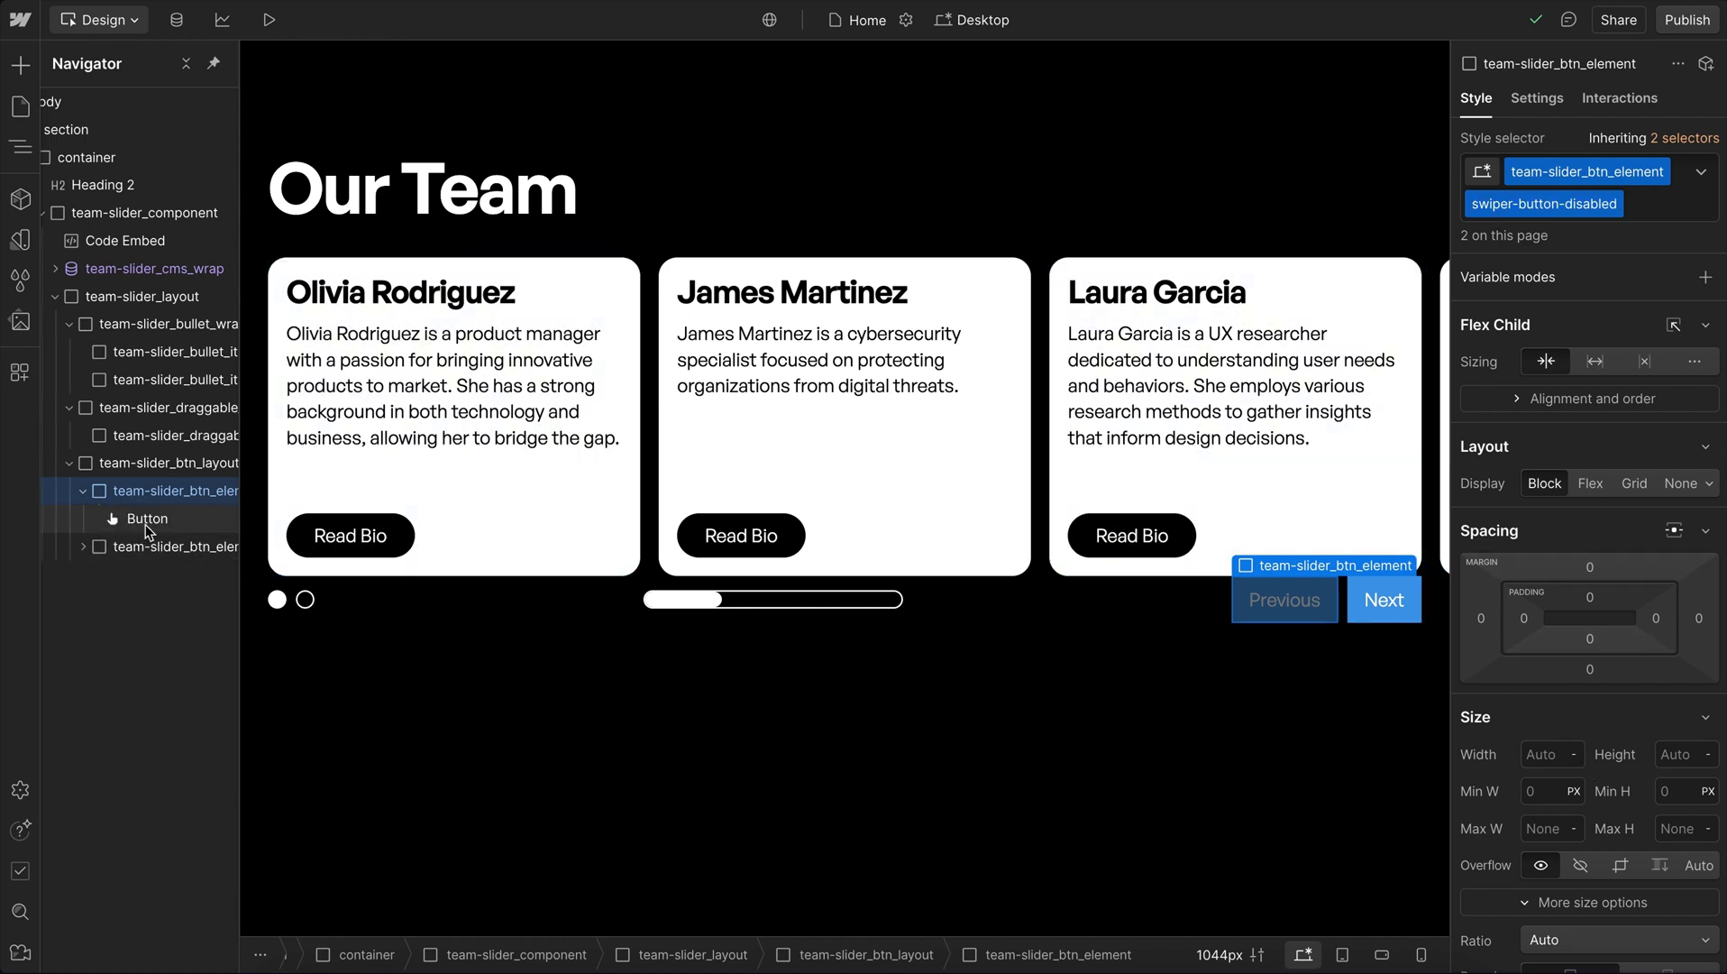
click(147, 521)
click(82, 547)
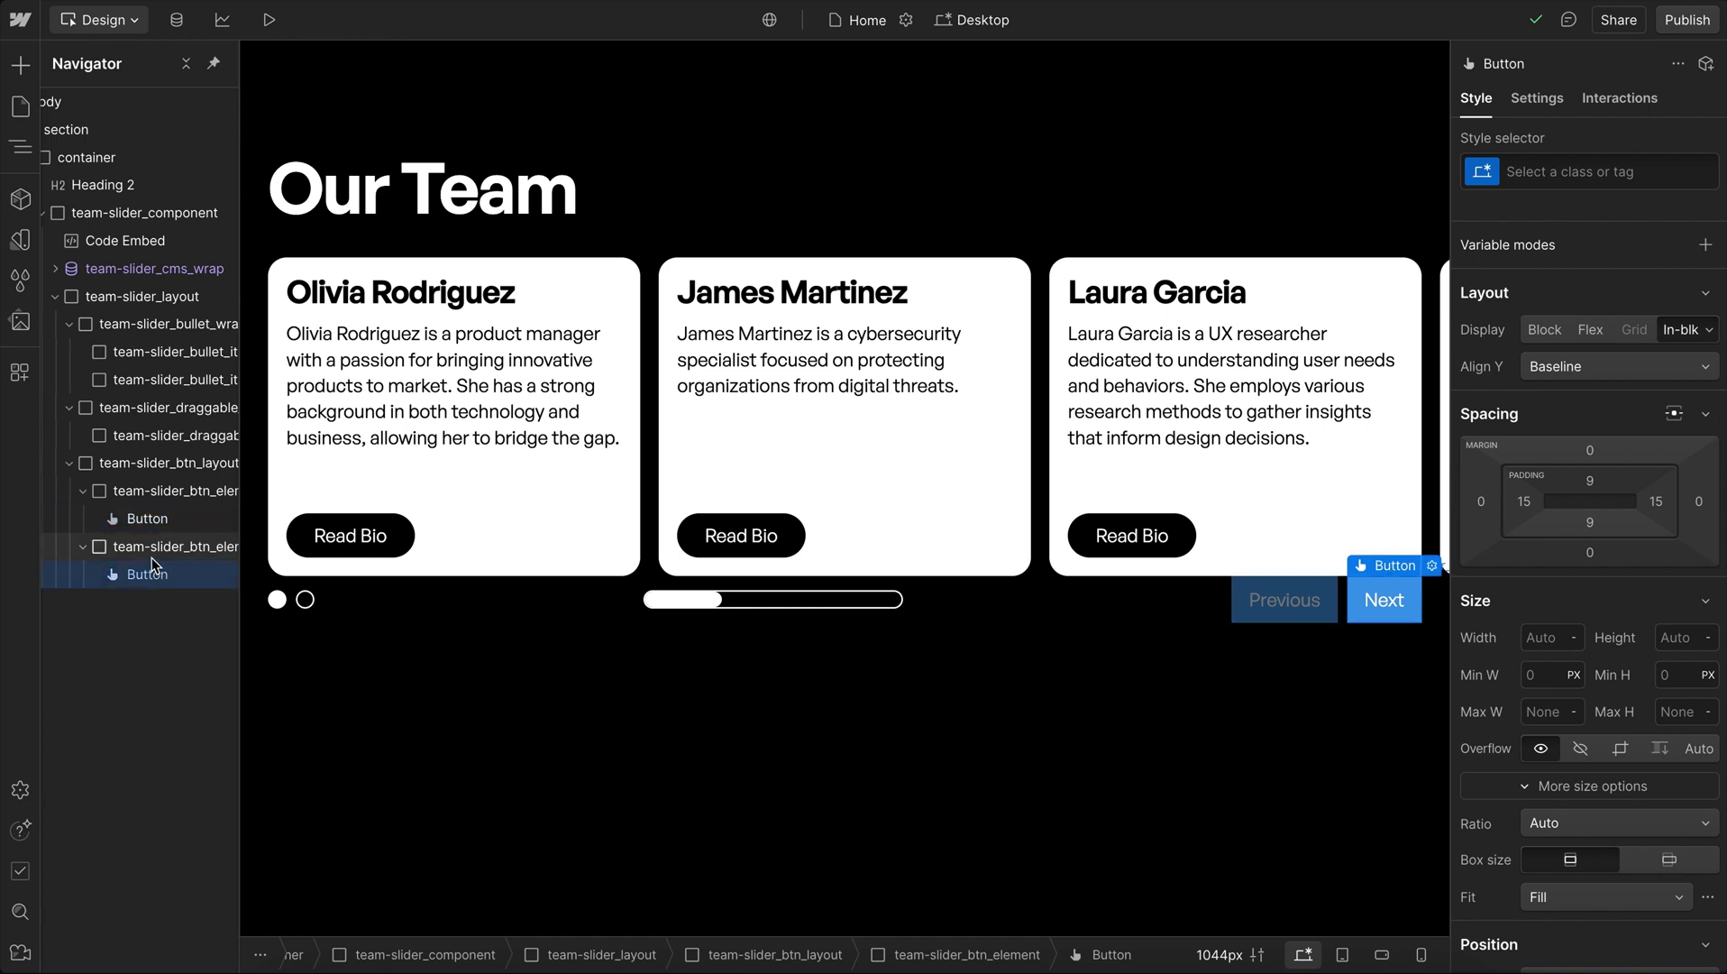
click(83, 492)
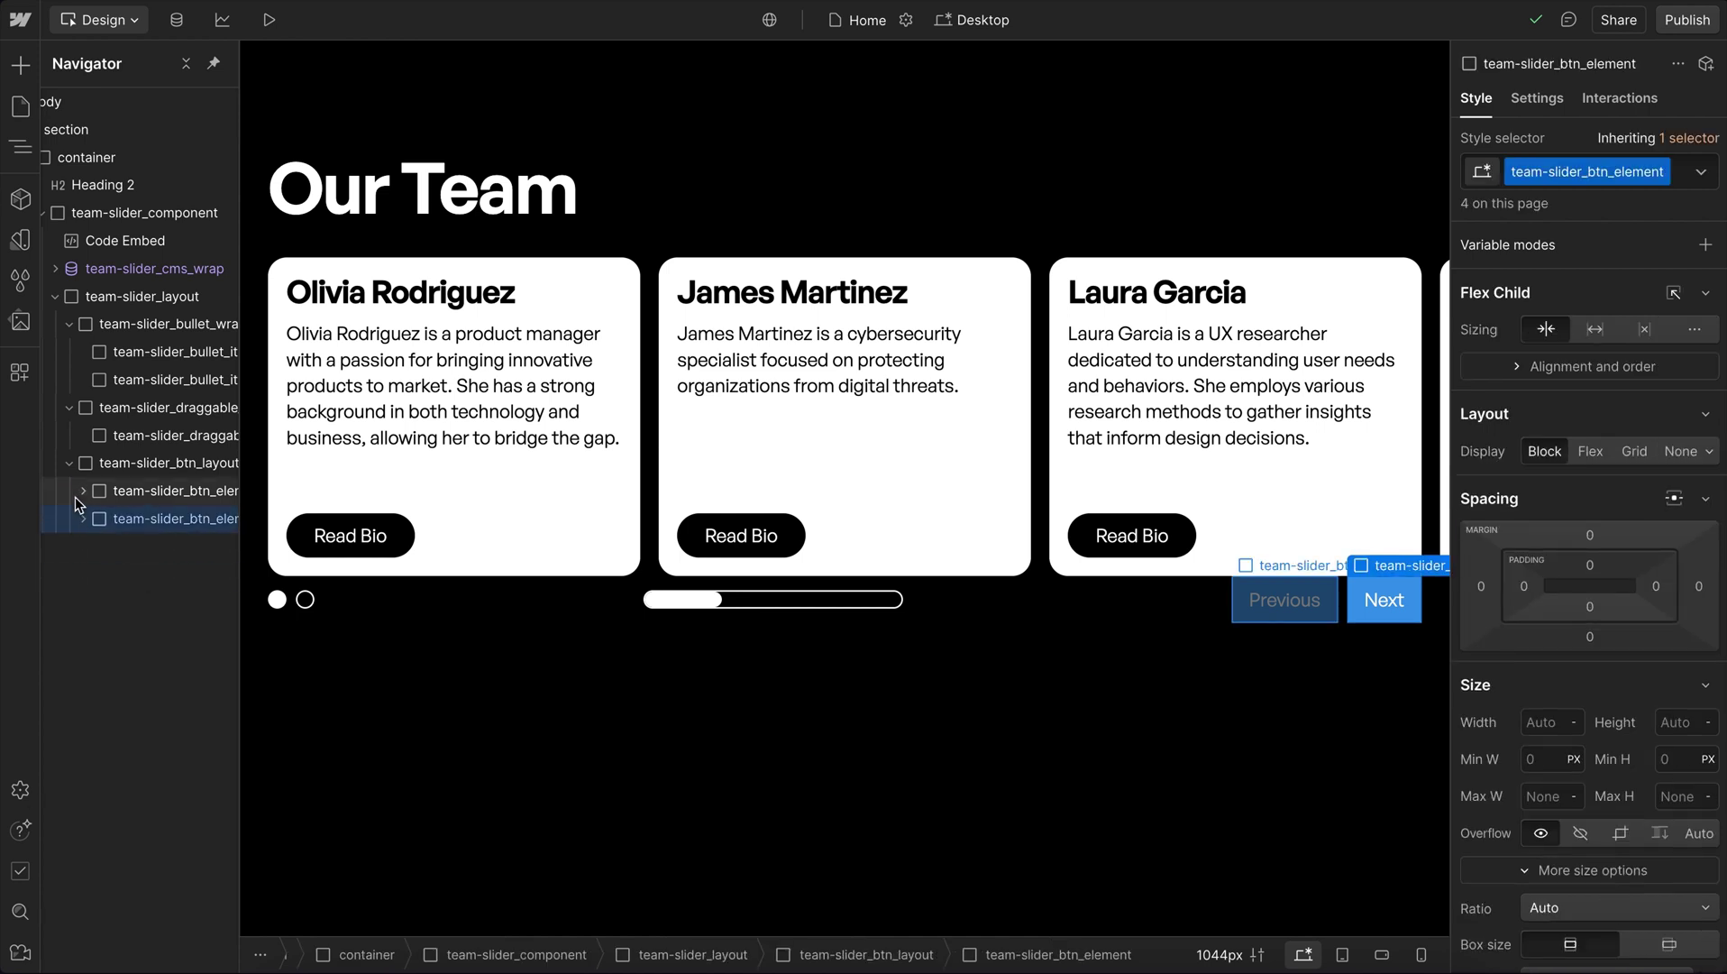
click(174, 496)
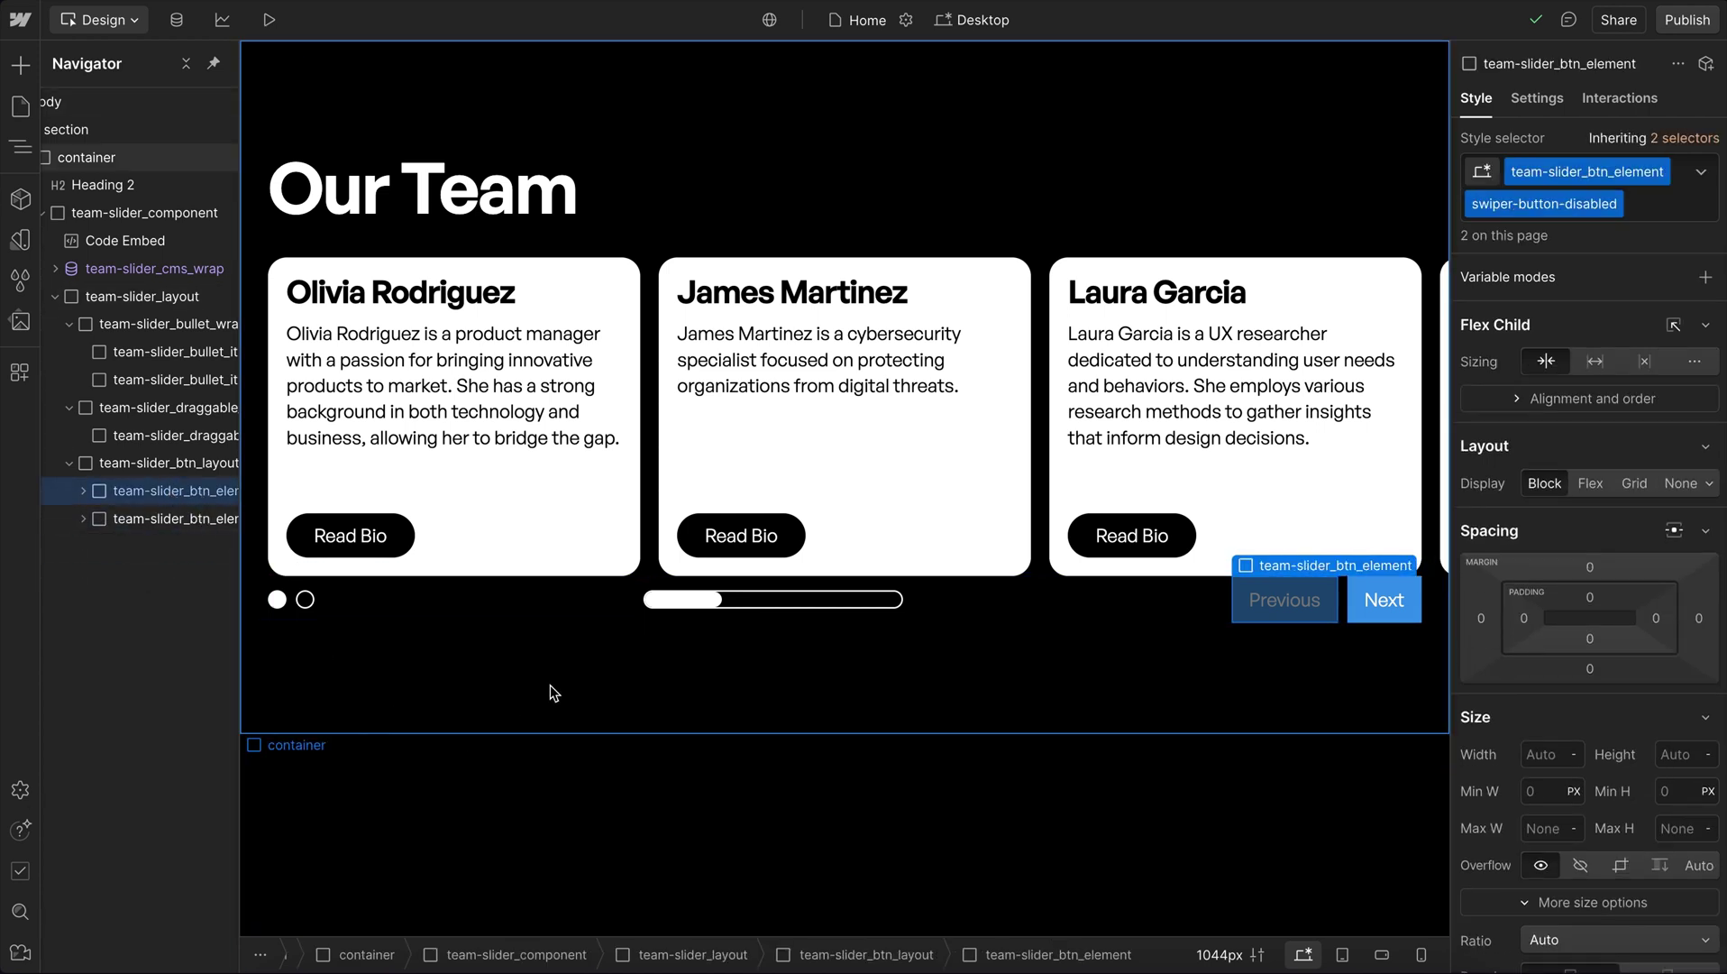
Step: Open the Home page settings and examine the Swiper stylesheet and script links in the before </body> tag code
click(21, 106)
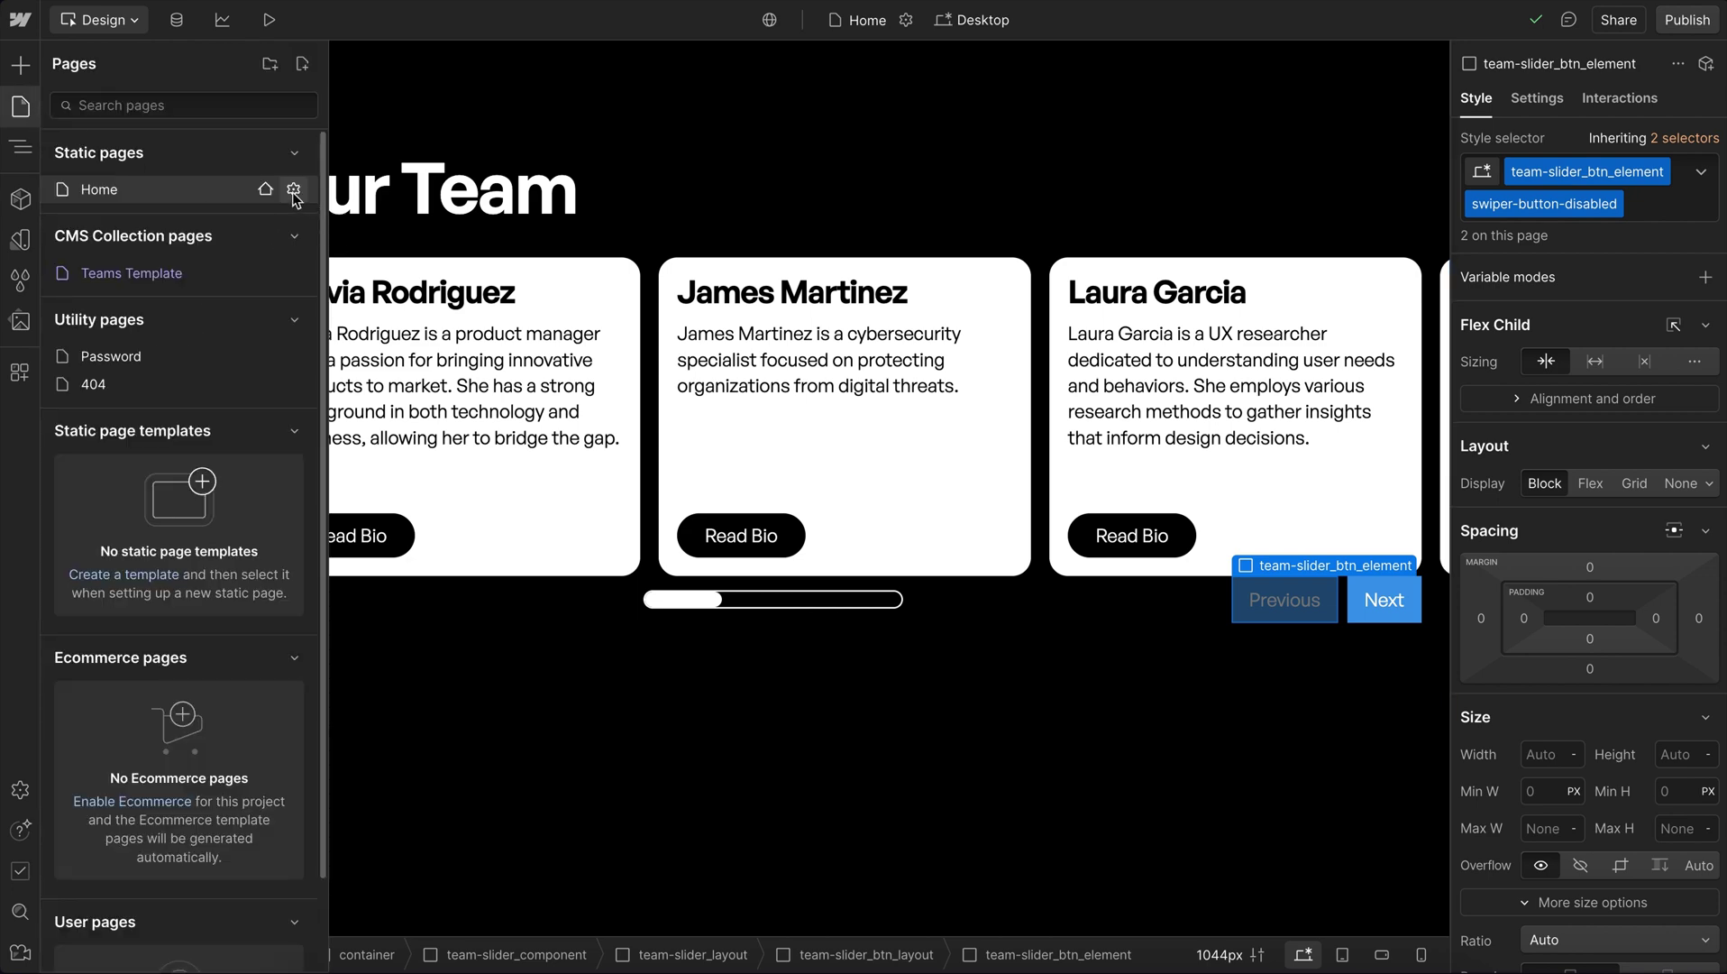
click(292, 190)
scroll(593, 567, down, 20)
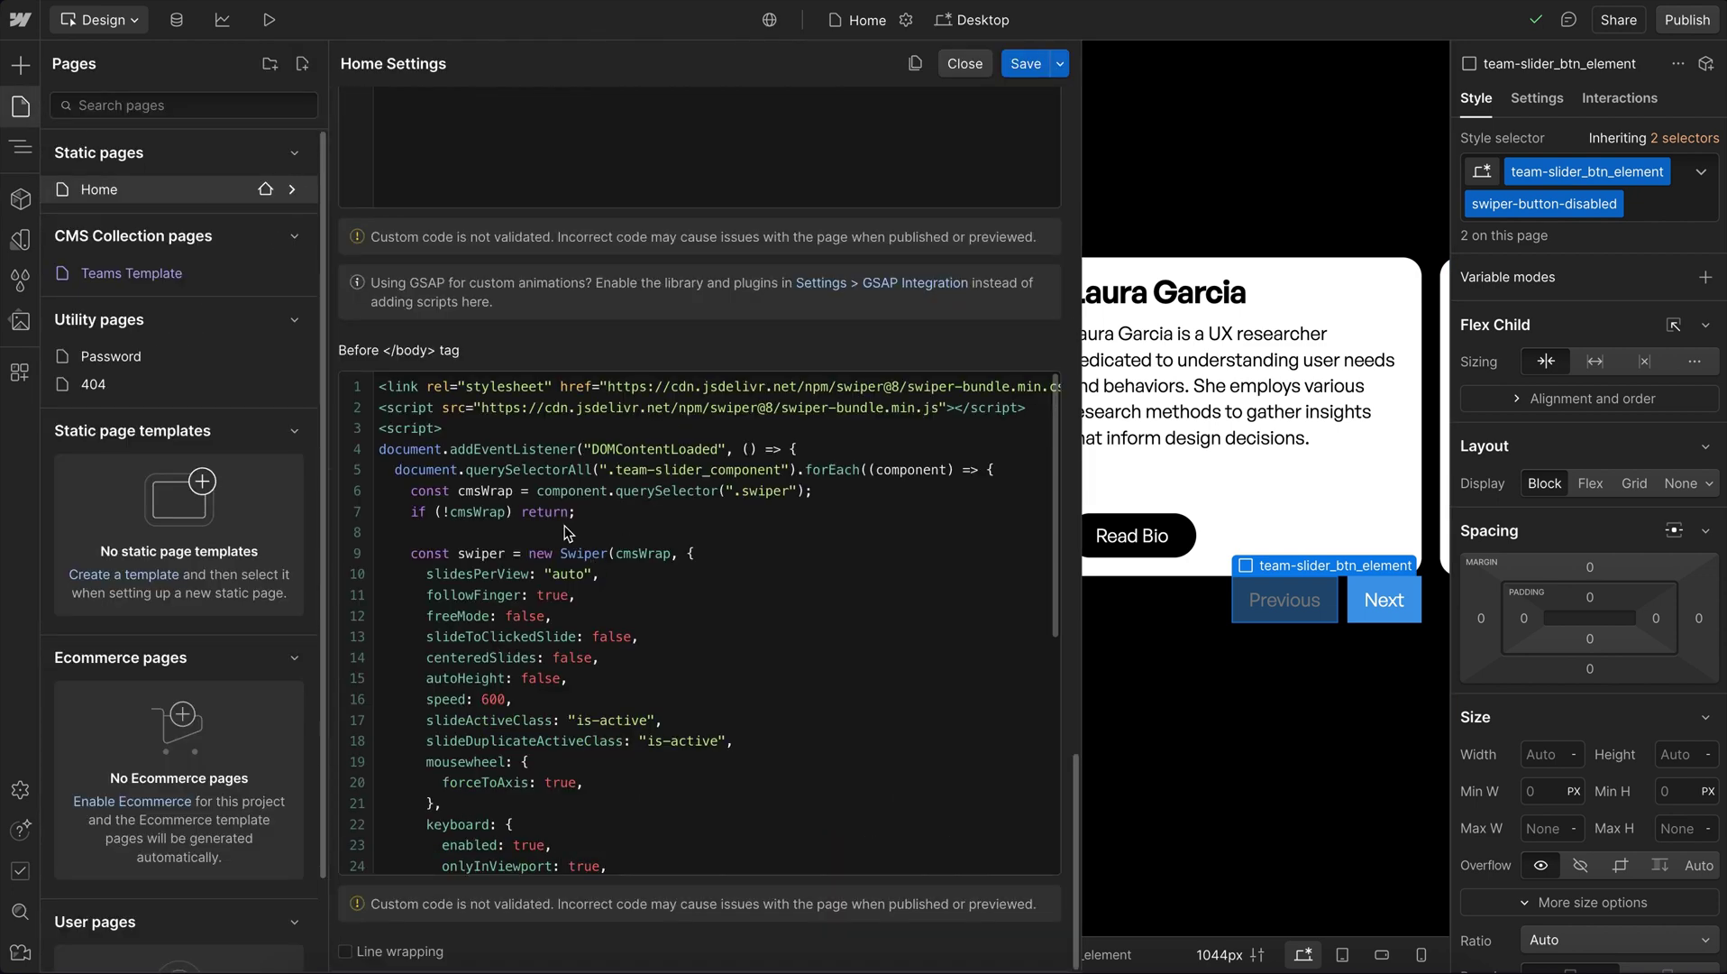
drag(983, 389, 649, 370)
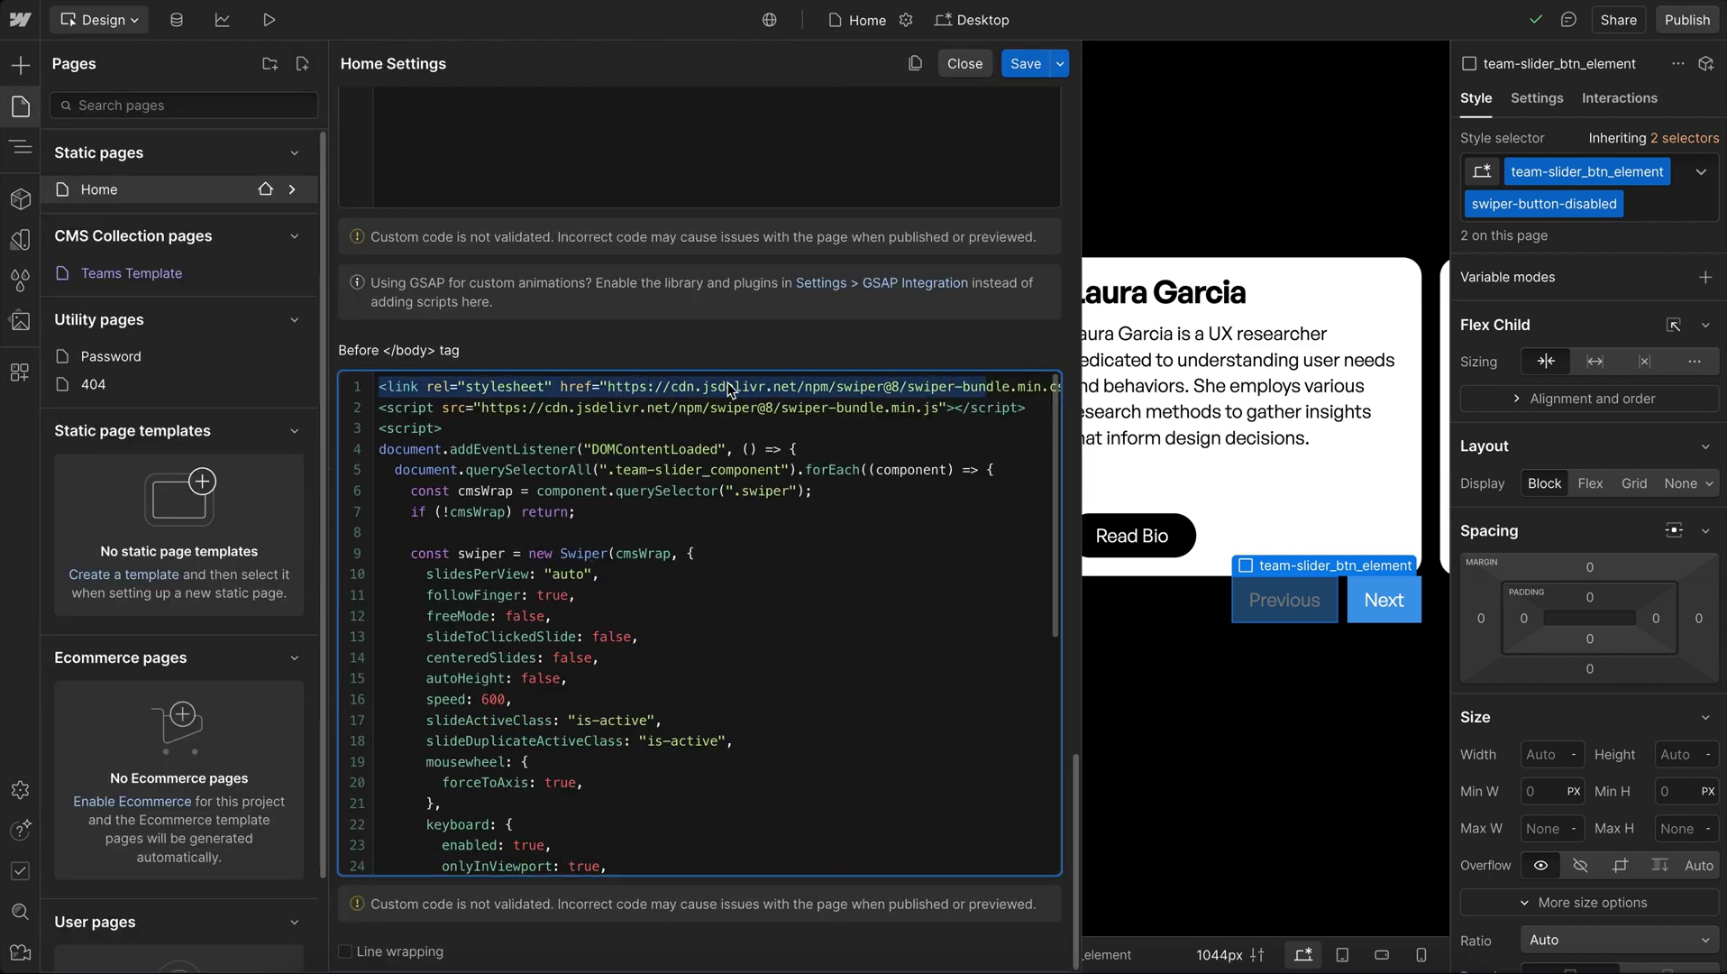
scroll(859, 415, right, 1)
drag(989, 410, 600, 407)
scroll(631, 486, down, 2)
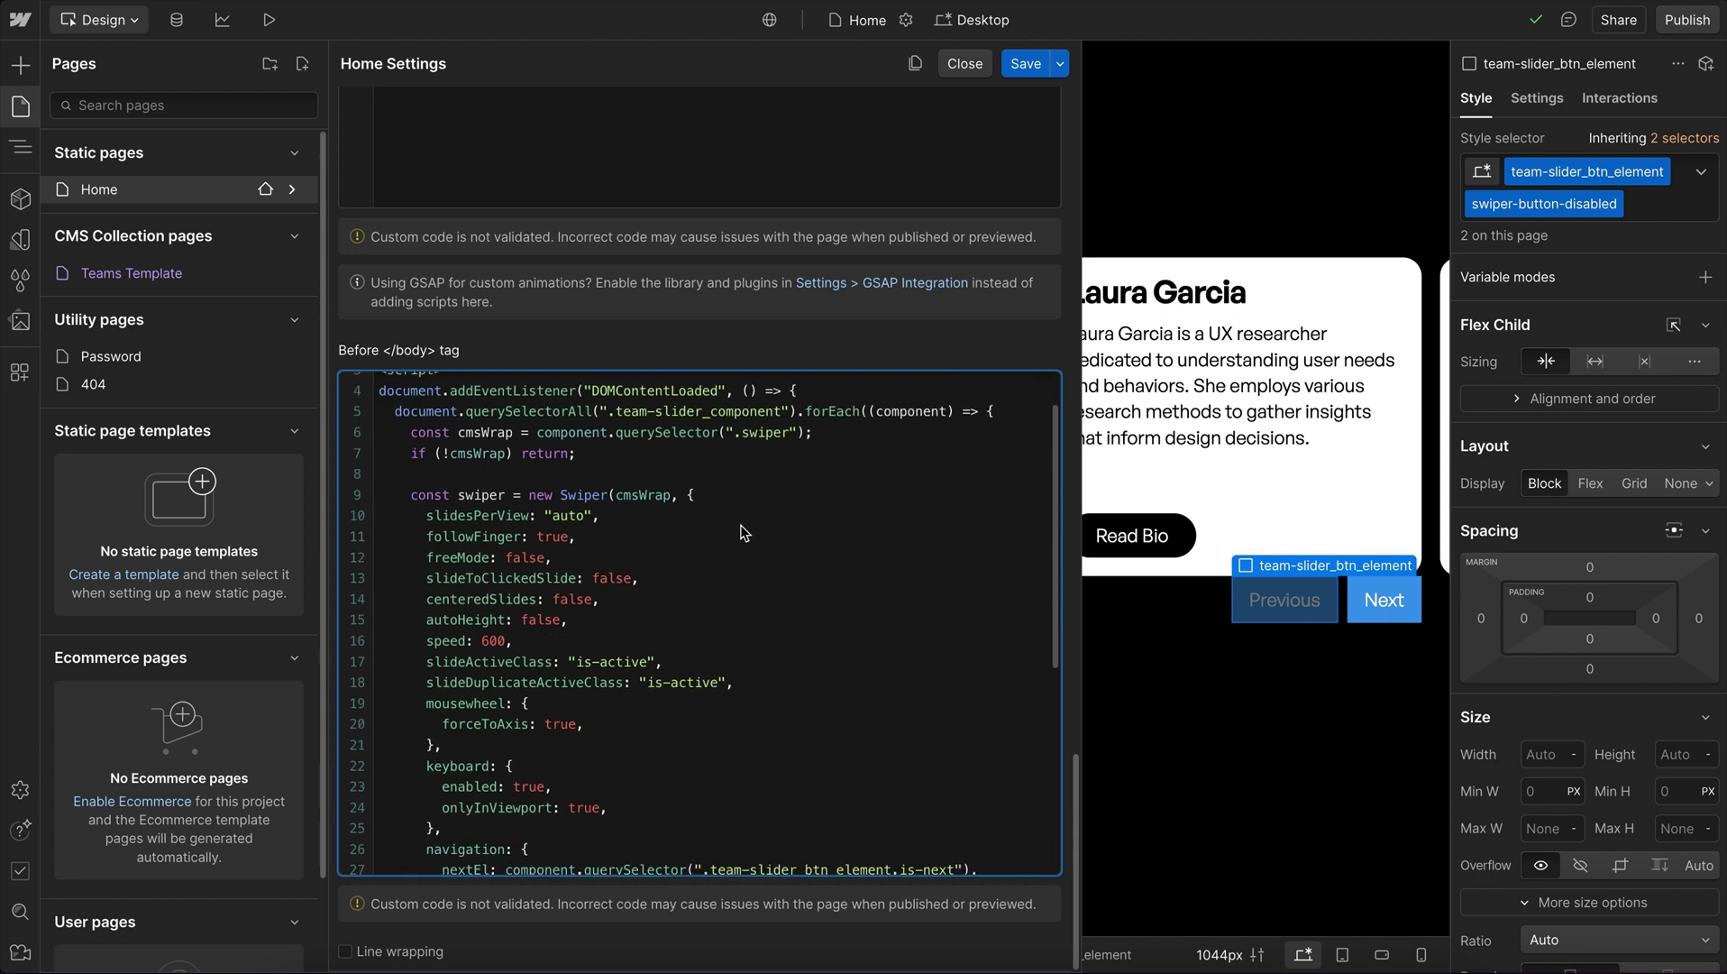
Step: Examine the DOMContentLoaded listener, the team-slider_component and cmsWrap selectors, and the slidesPerView option in the Swiper script
scroll(591, 477, up, 2)
drag(451, 449, 816, 448)
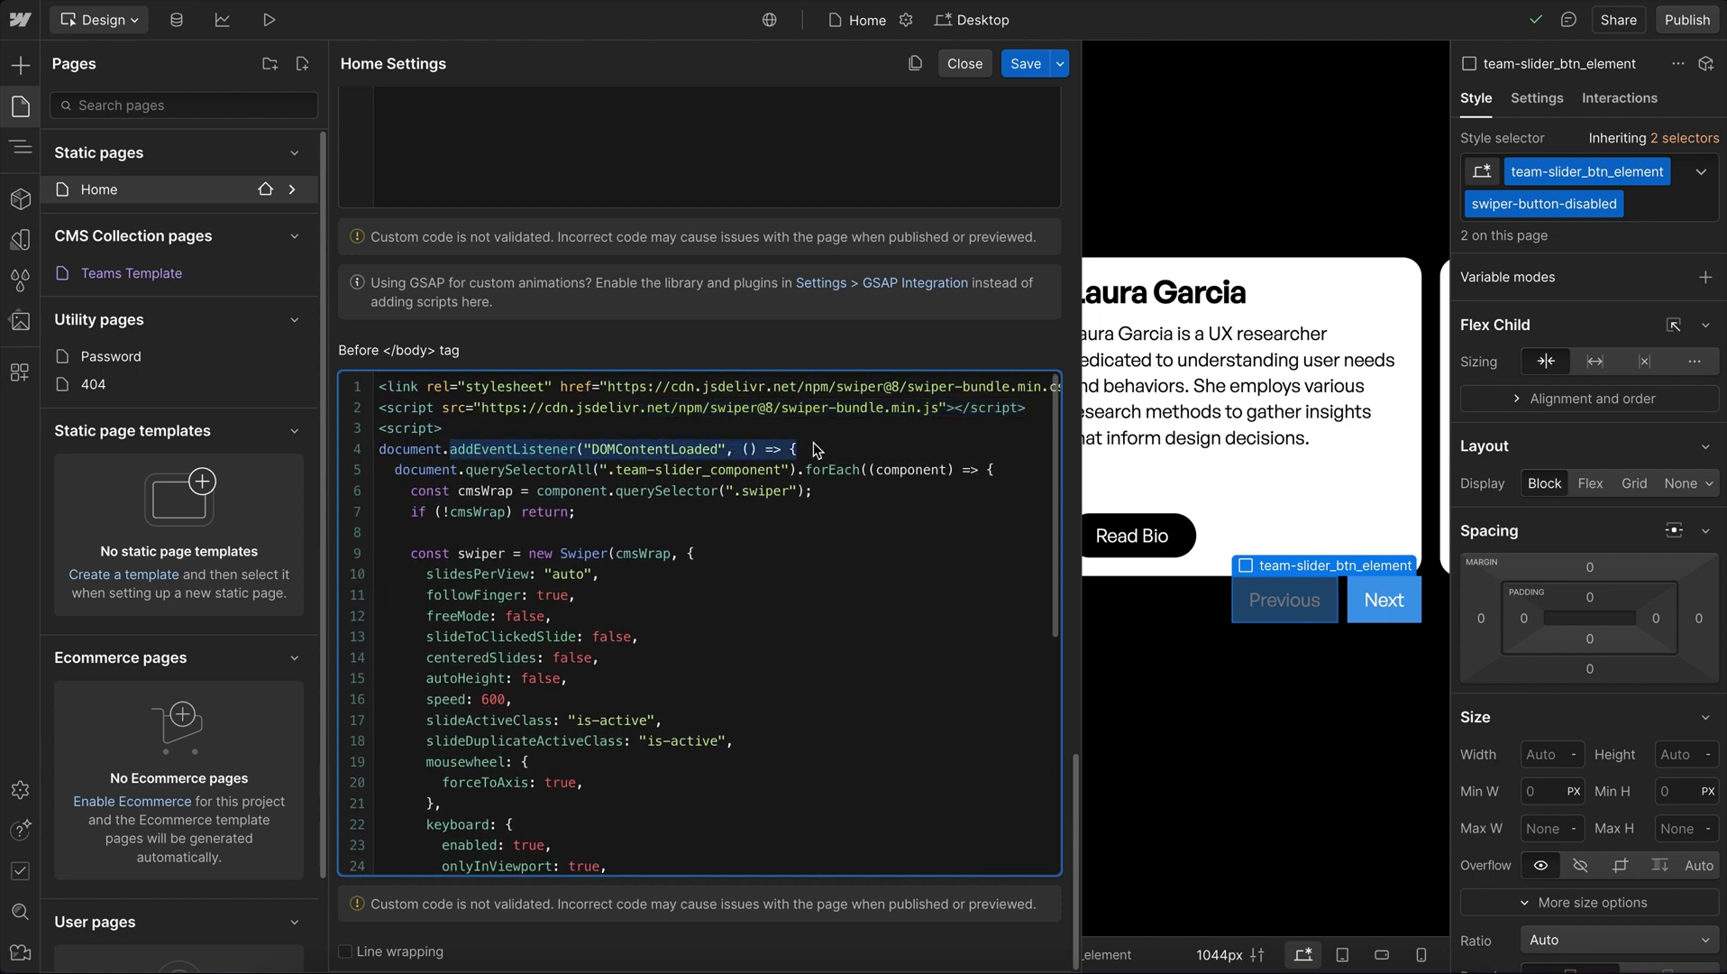
drag(616, 470, 760, 470)
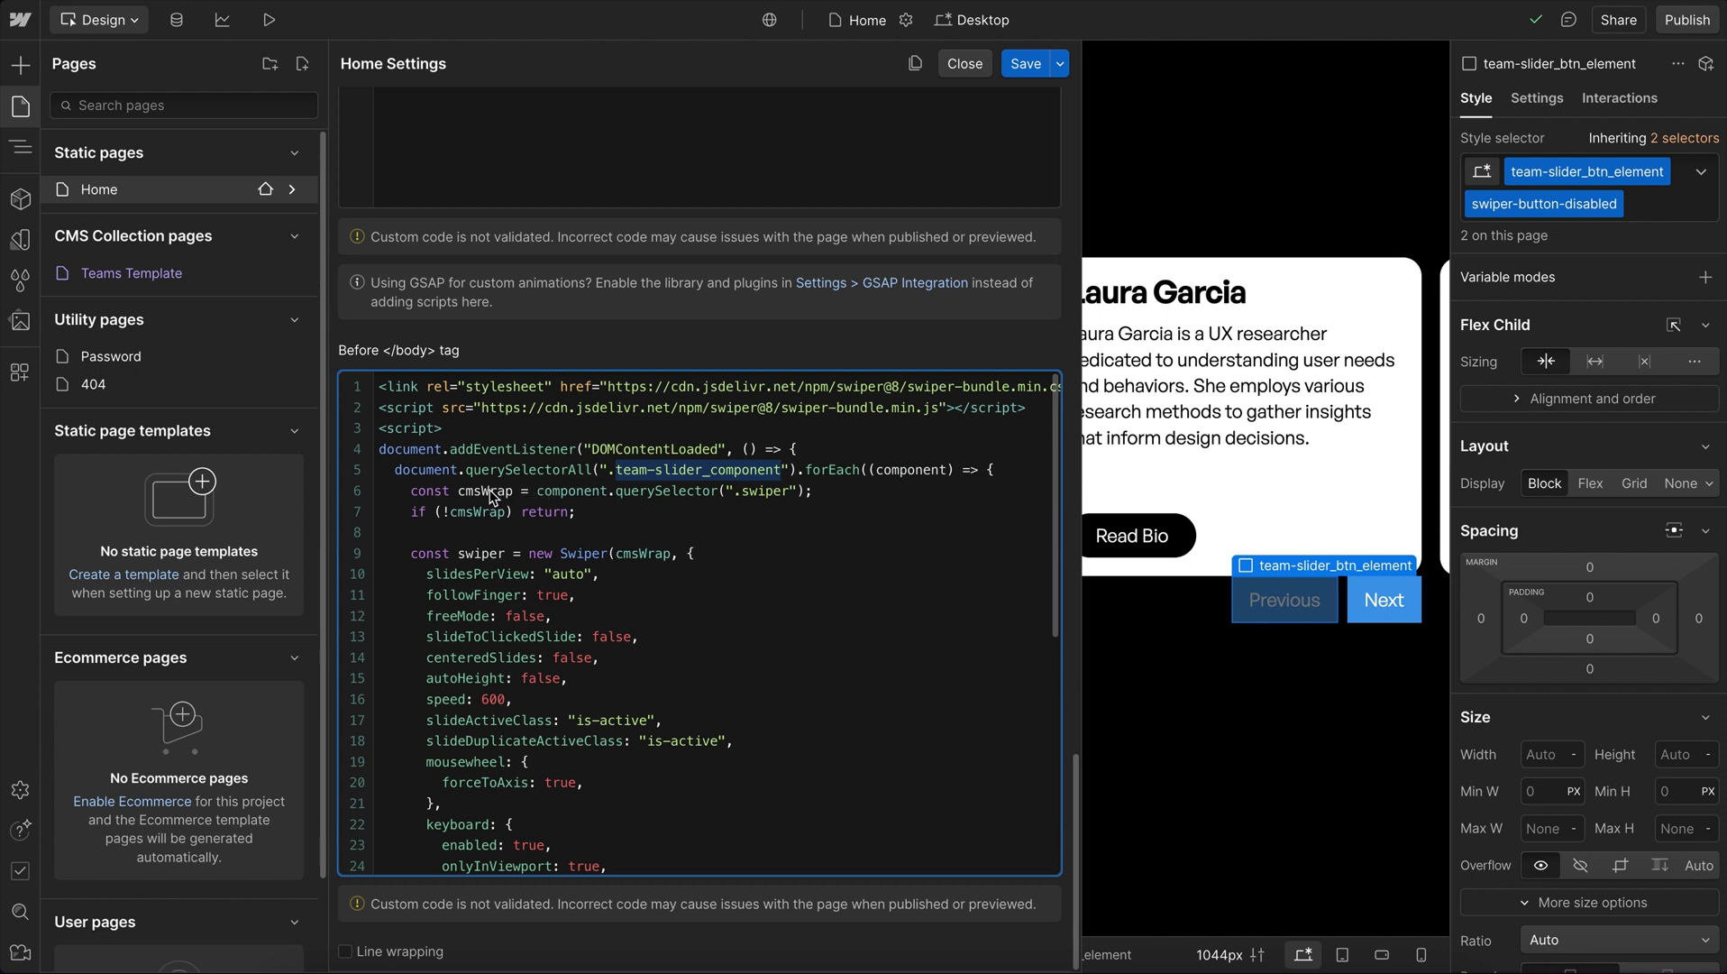
drag(491, 492, 805, 493)
drag(457, 492, 510, 501)
scroll(521, 624, down, 1)
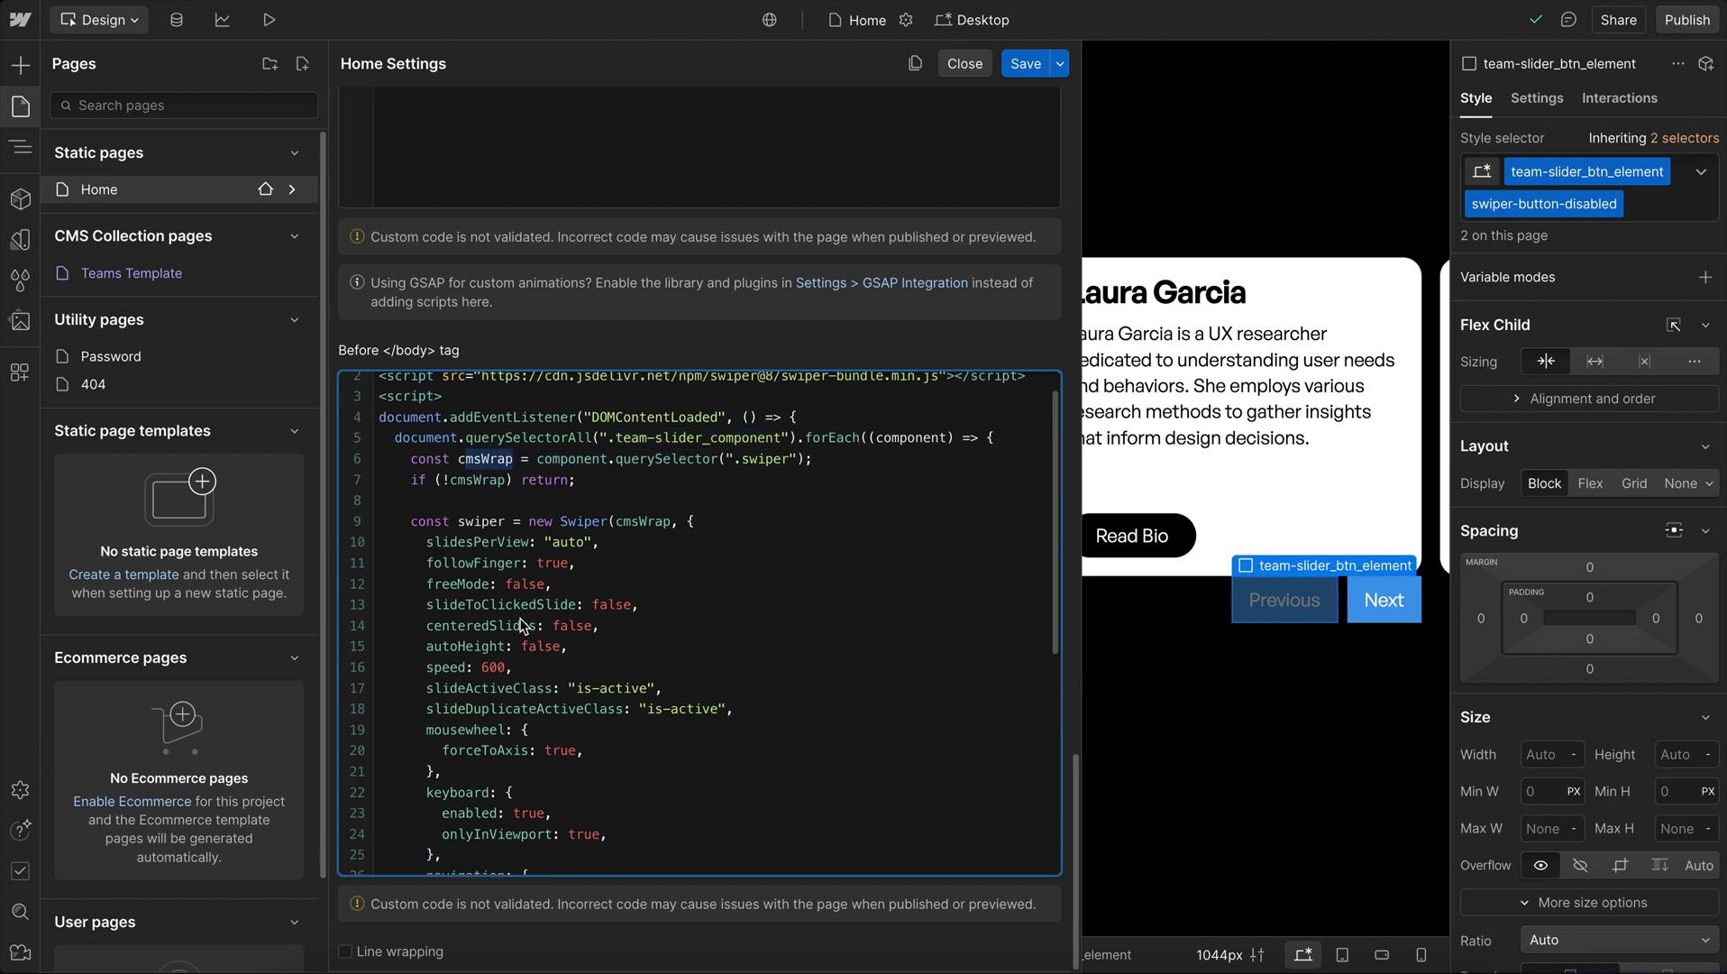
drag(620, 523, 671, 523)
scroll(589, 593, down, 1)
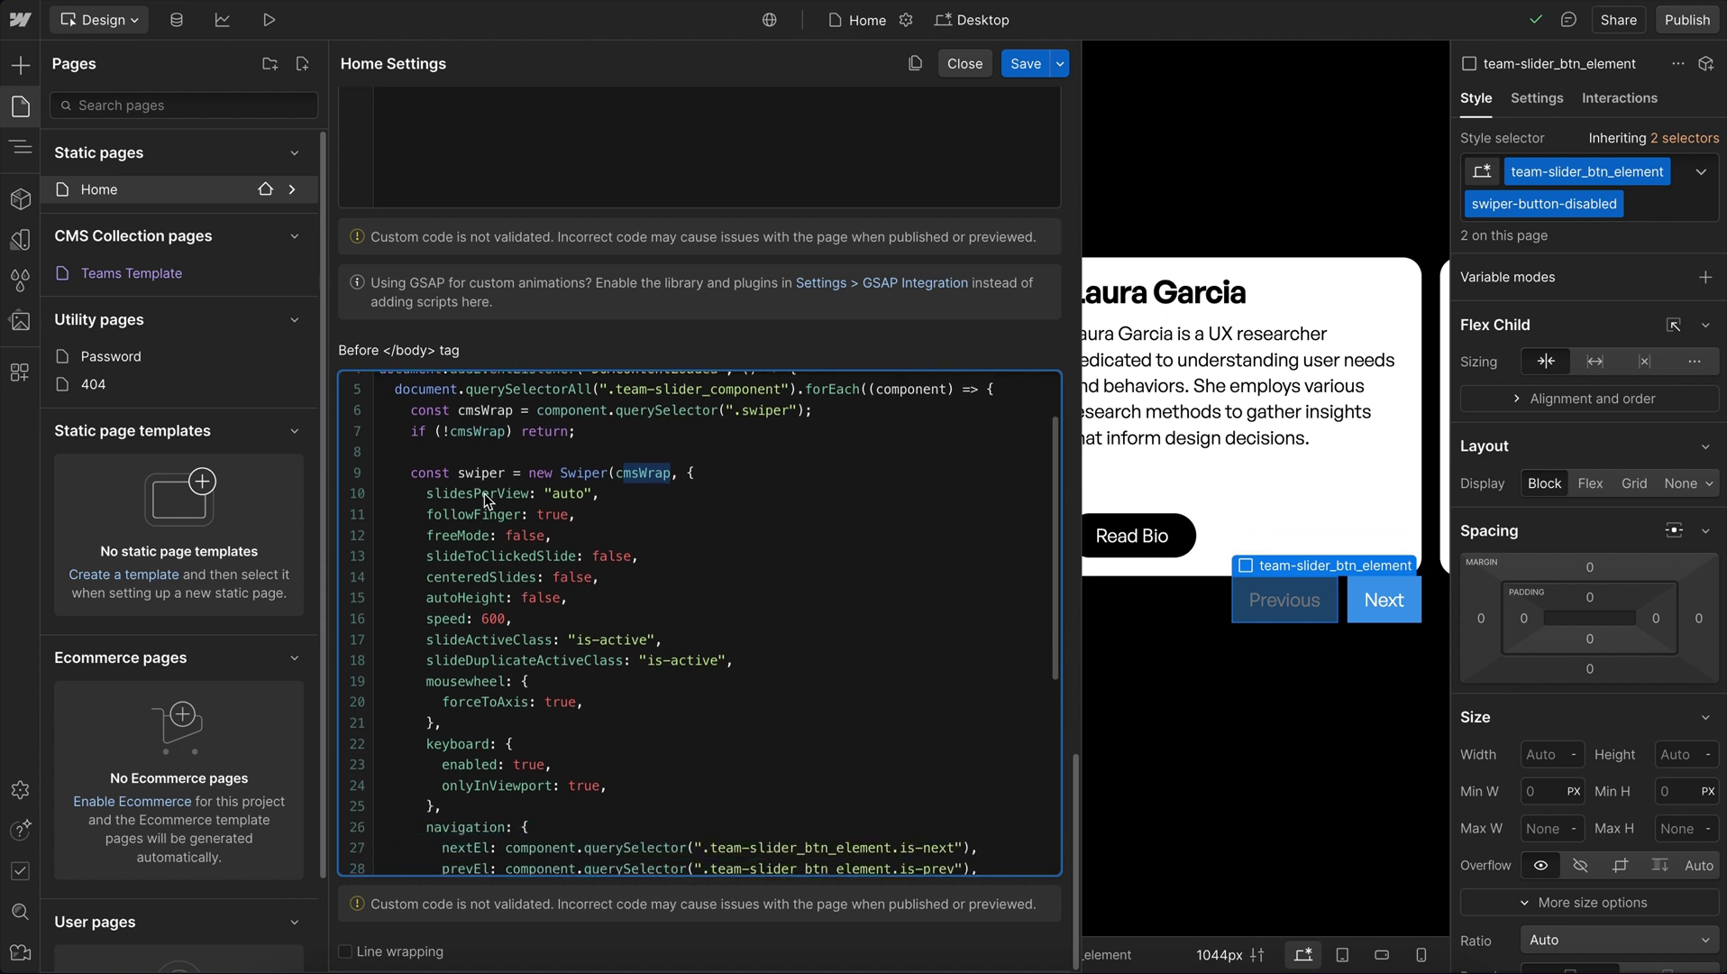
drag(419, 494, 608, 505)
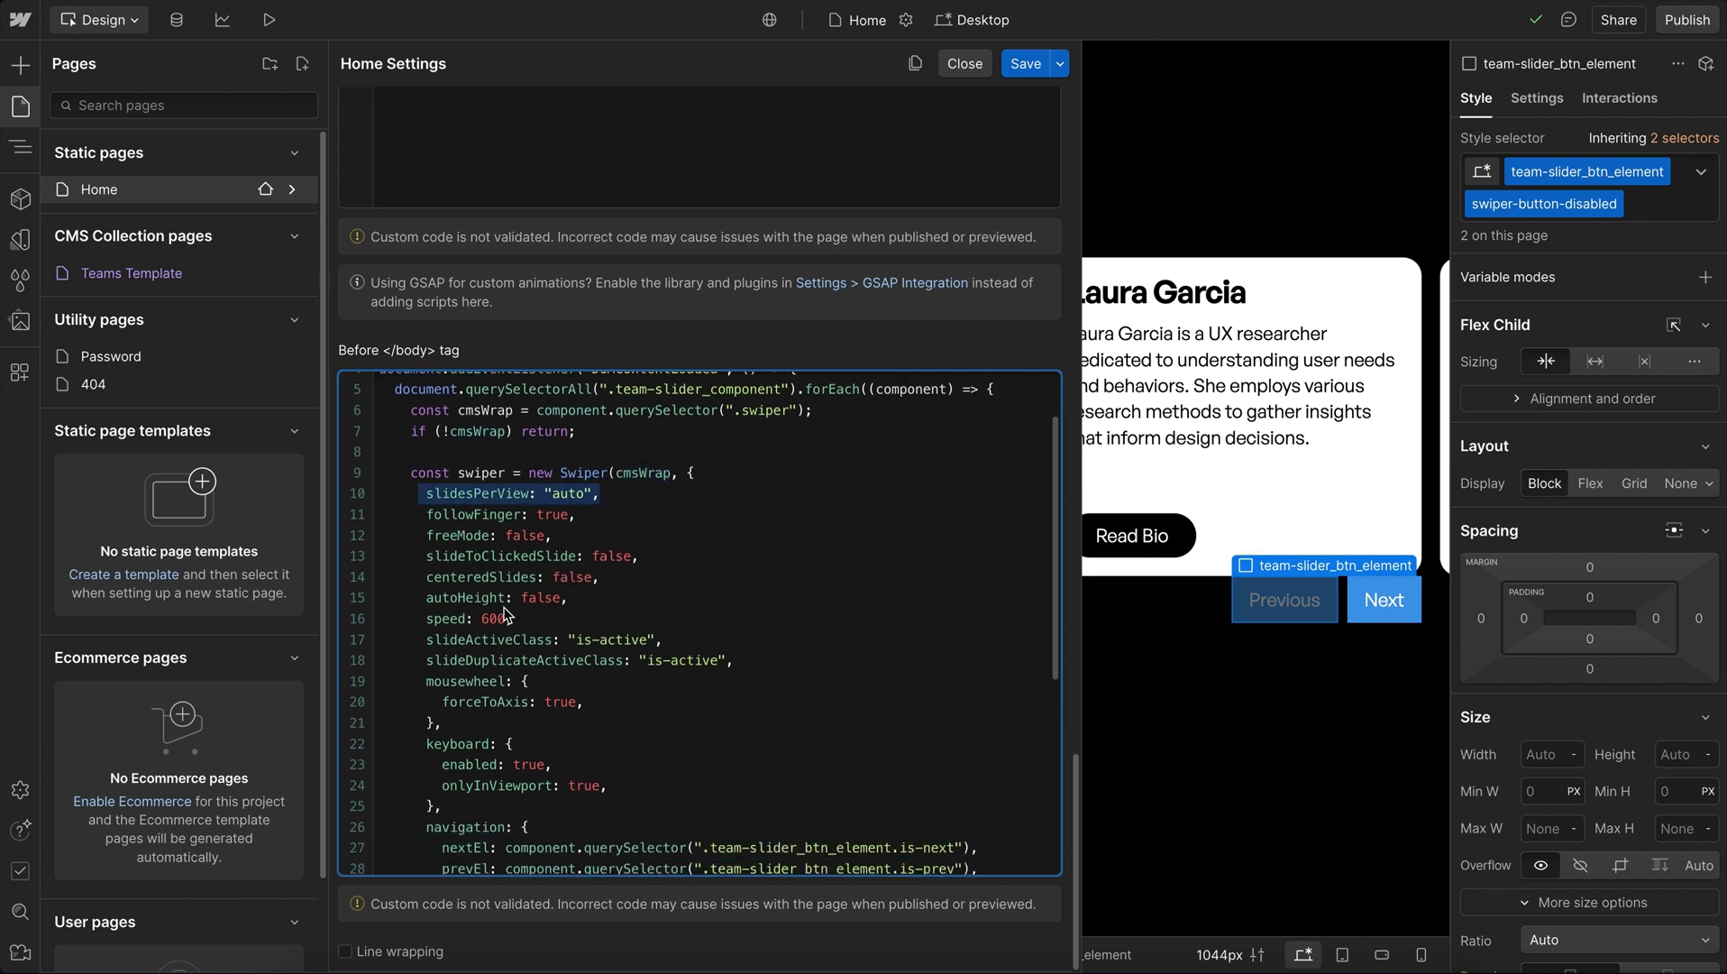
Step: Try followFinger as false in the Swiper options and restore it to true
double_click(554, 516)
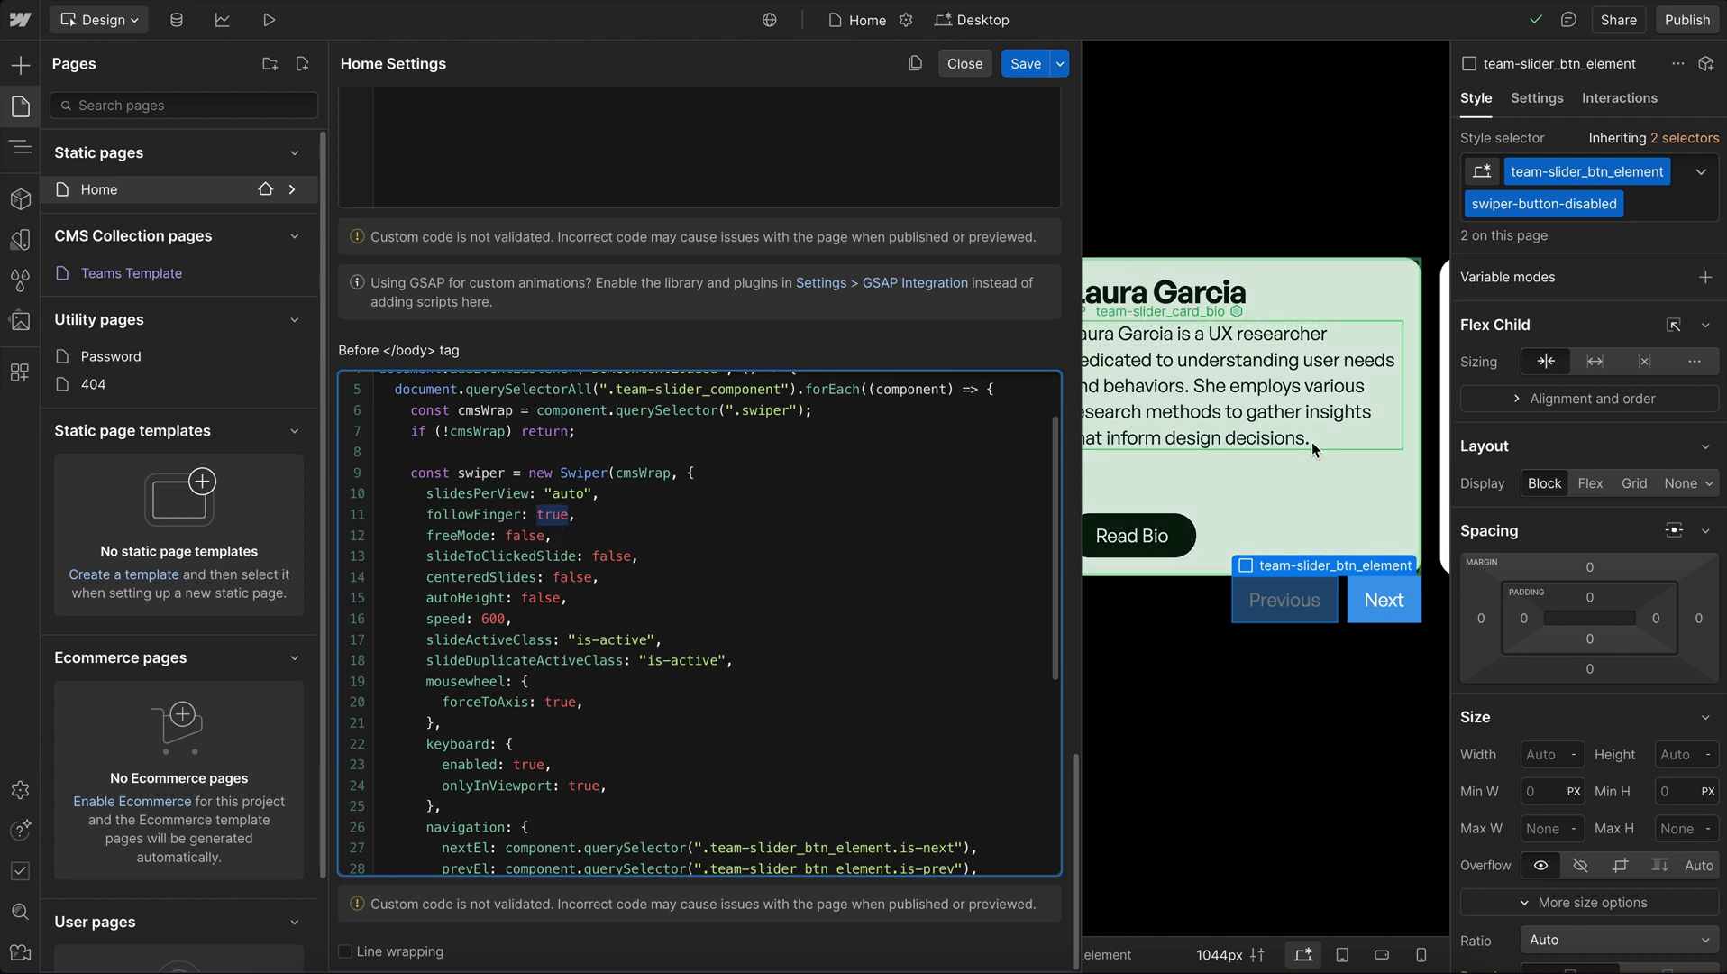
text(fals)
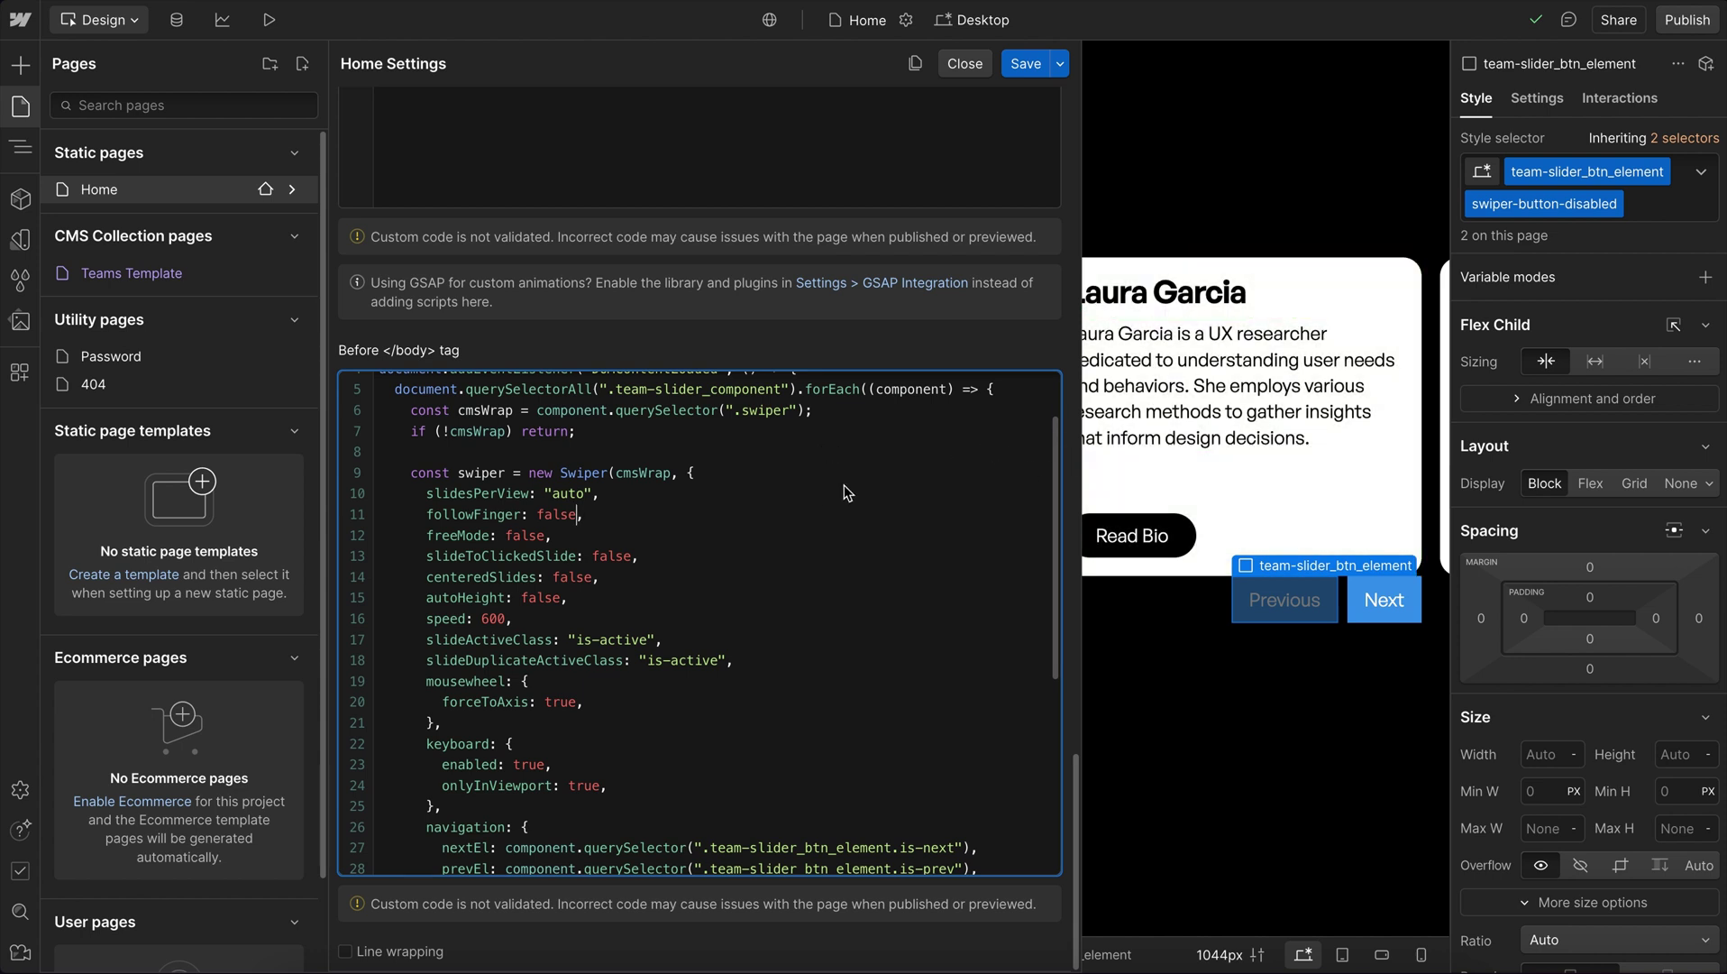
double_click(558, 515)
text(true)
Step: Try freeMode as true in the Swiper options and restore it to false
scroll(538, 542, down, 1)
double_click(528, 475)
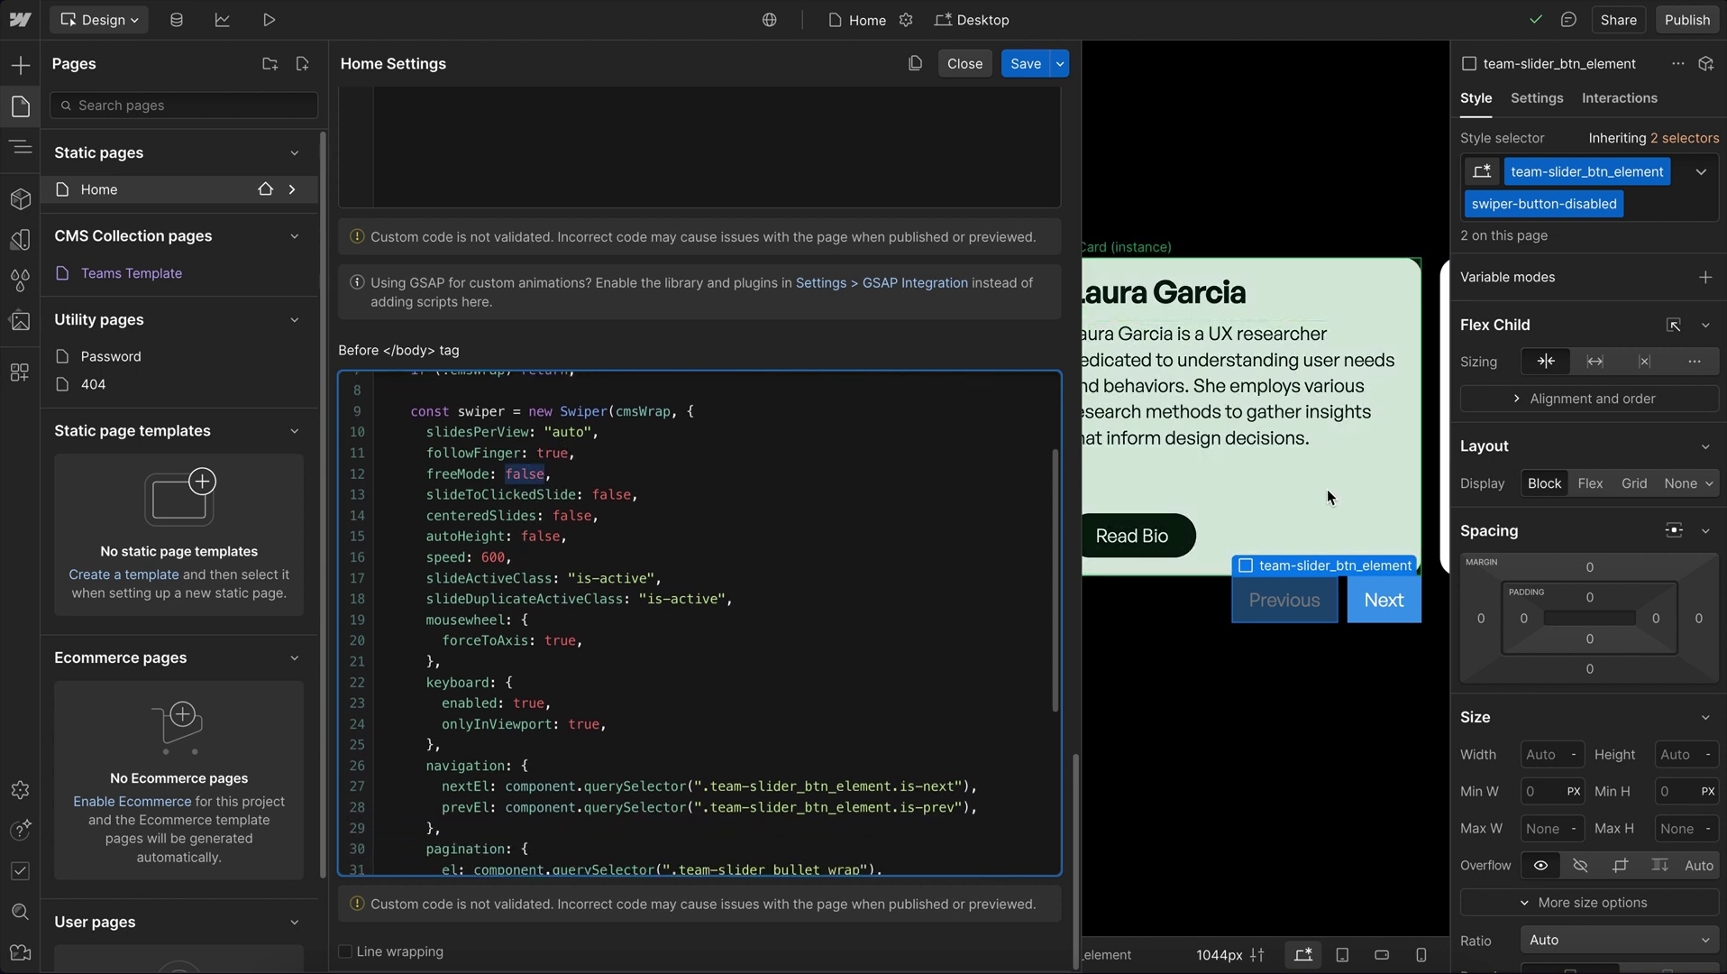
text(tru)
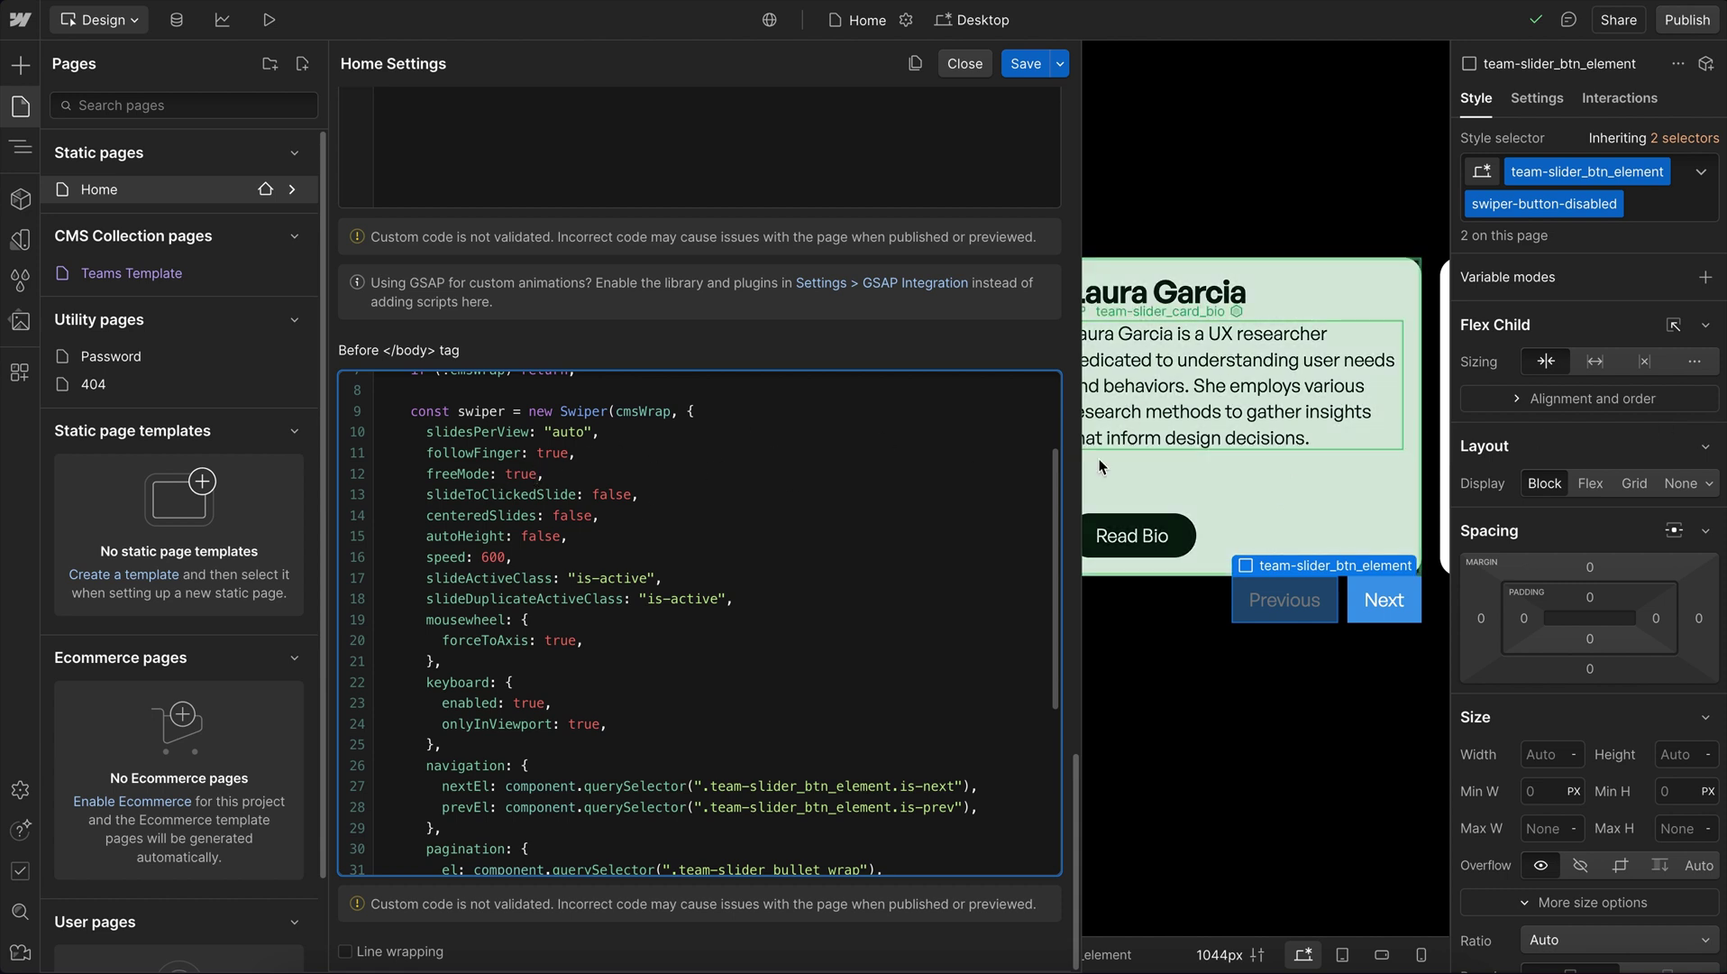
double_click(524, 476)
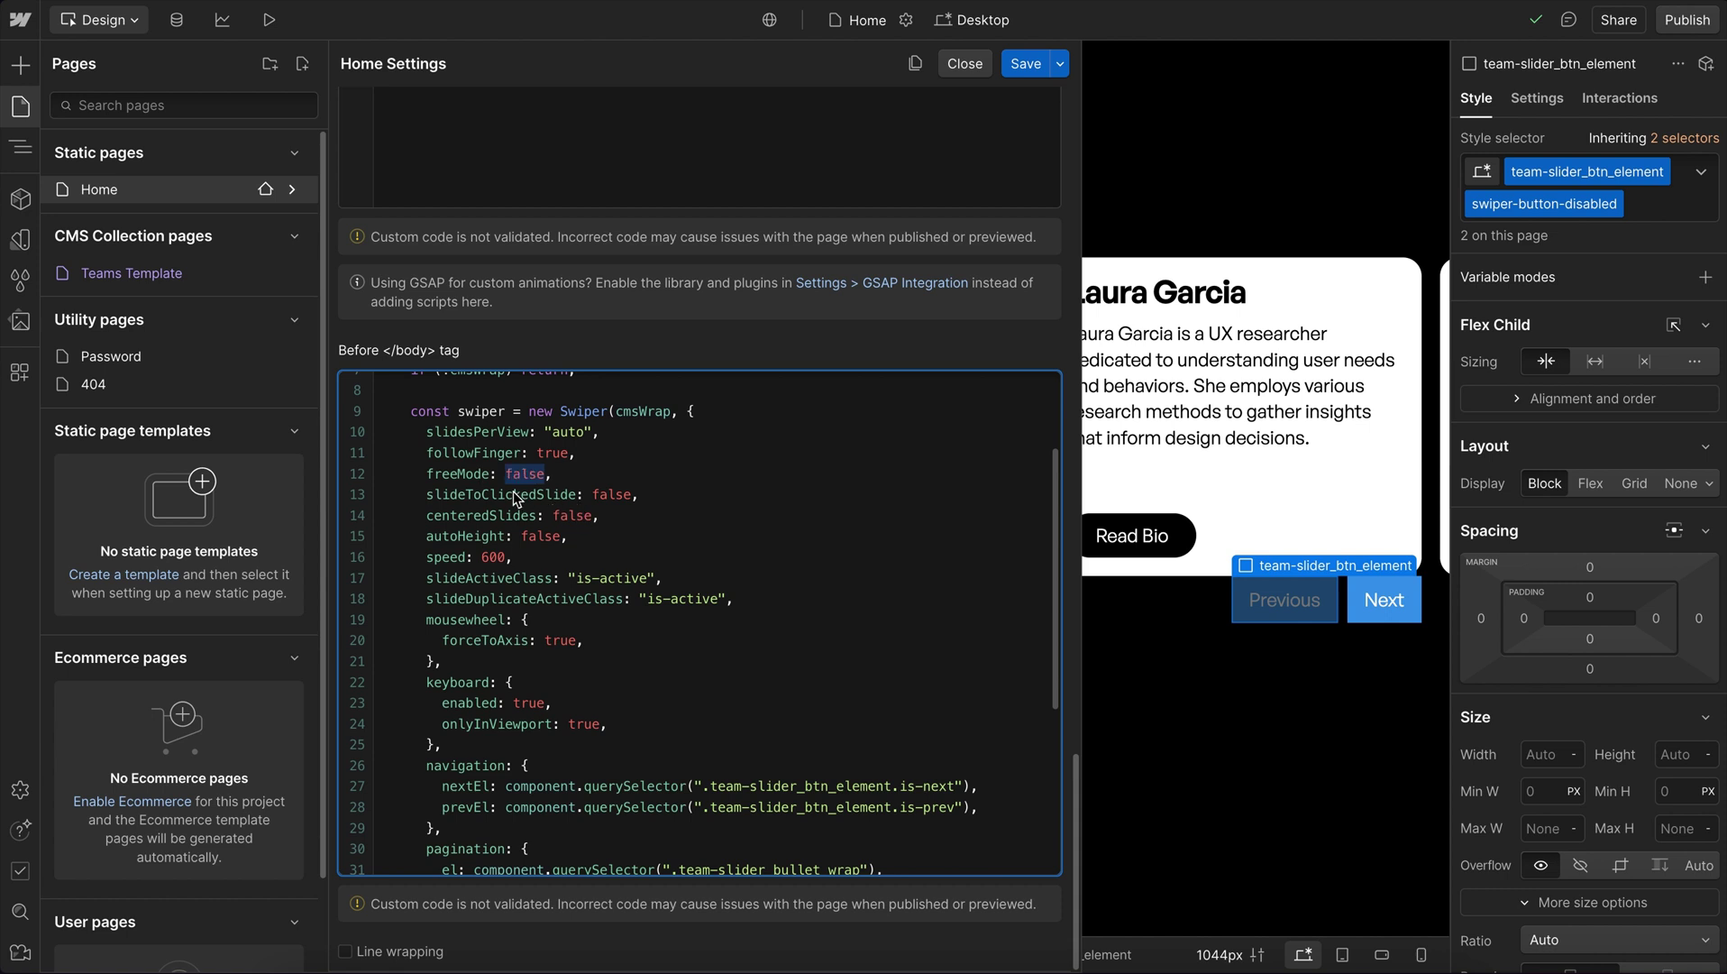
double_click(450, 476)
Step: Try slideToClickedSlide as true in the Swiper options and undo the change
scroll(565, 518, down, 1)
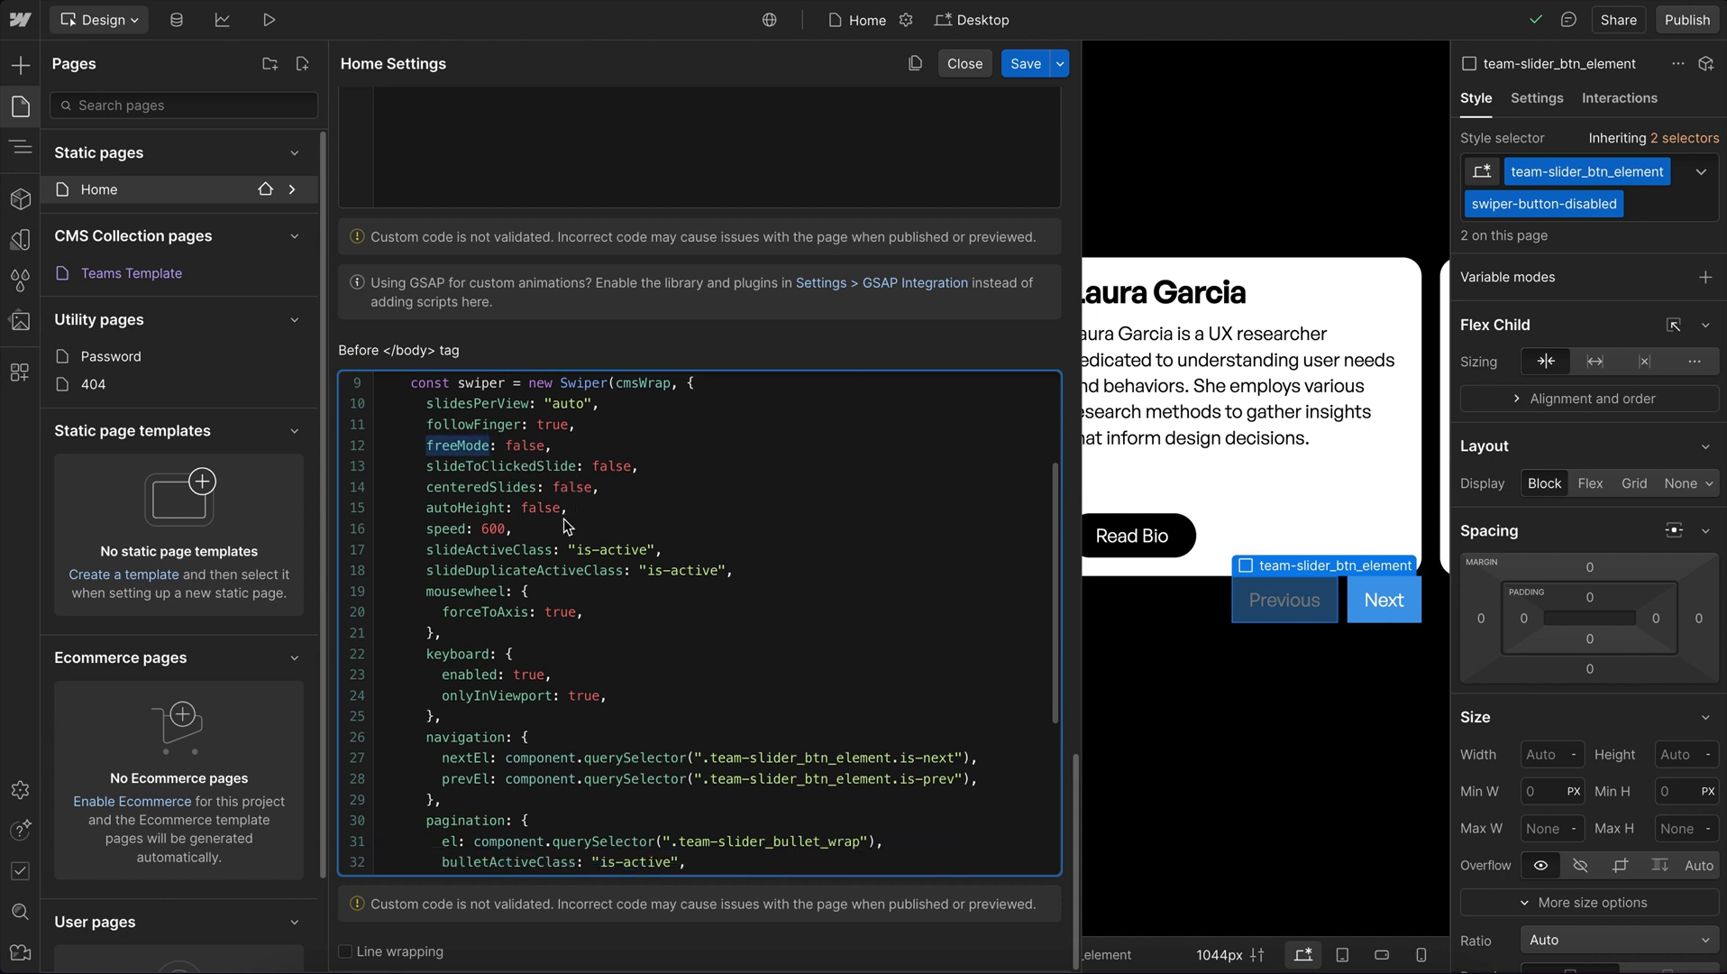
double_click(608, 459)
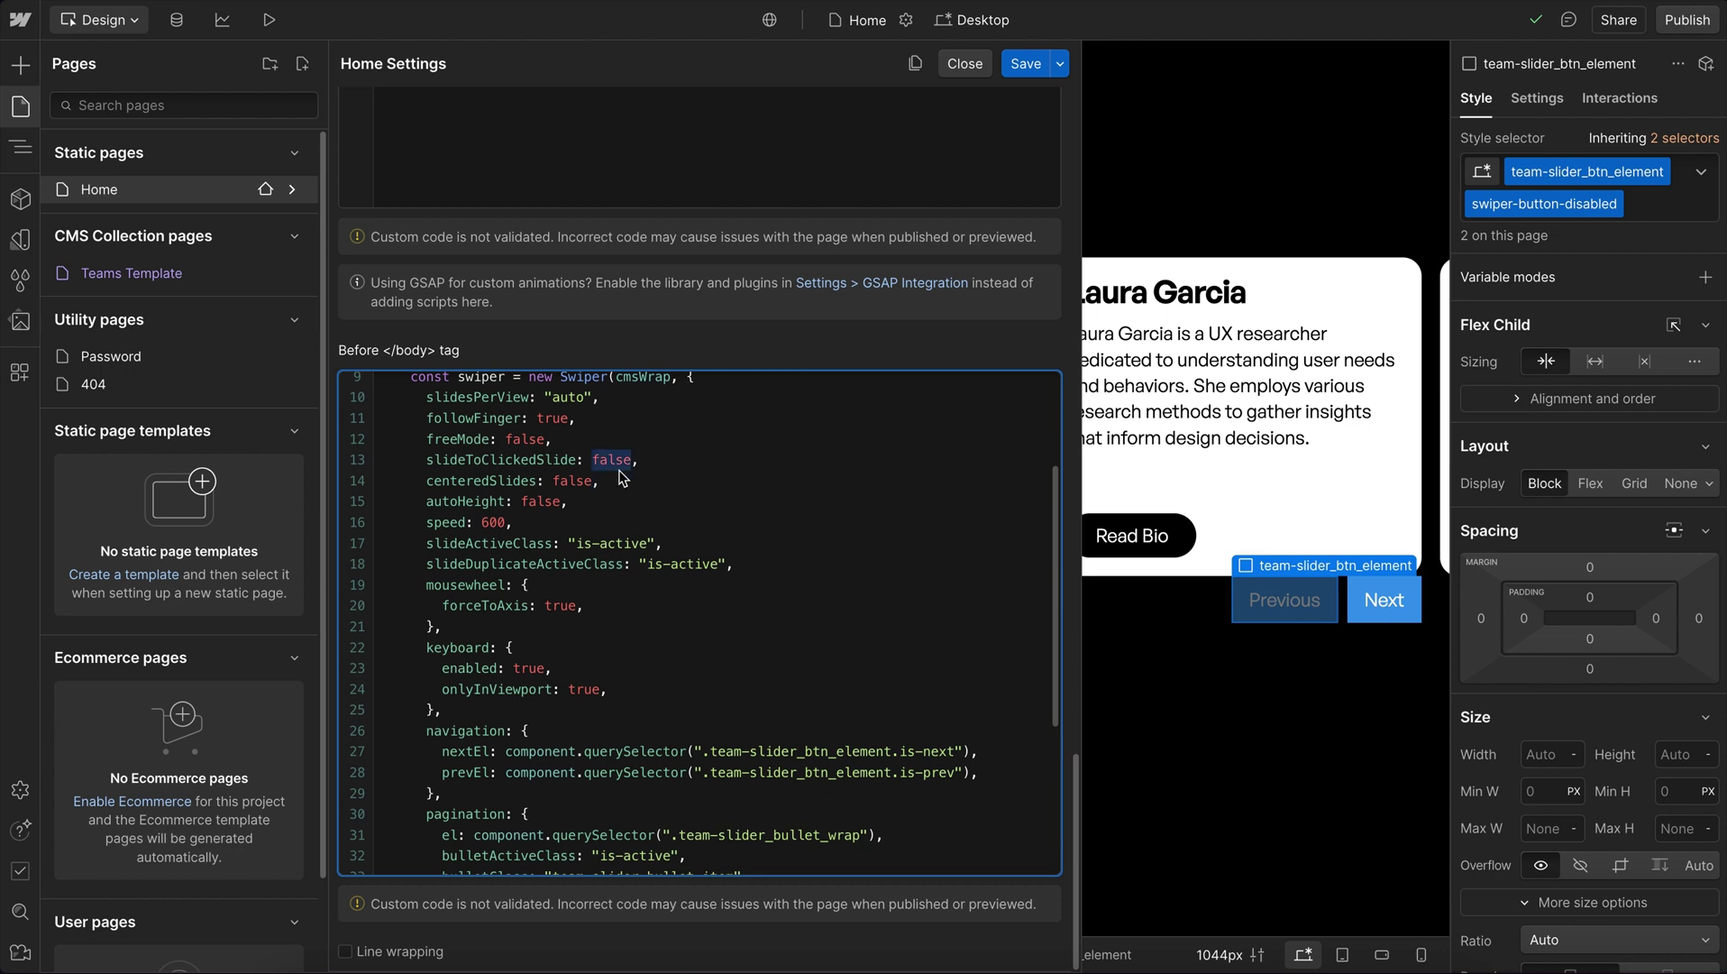
text(tru)
key(ctrl+z)
click(632, 509)
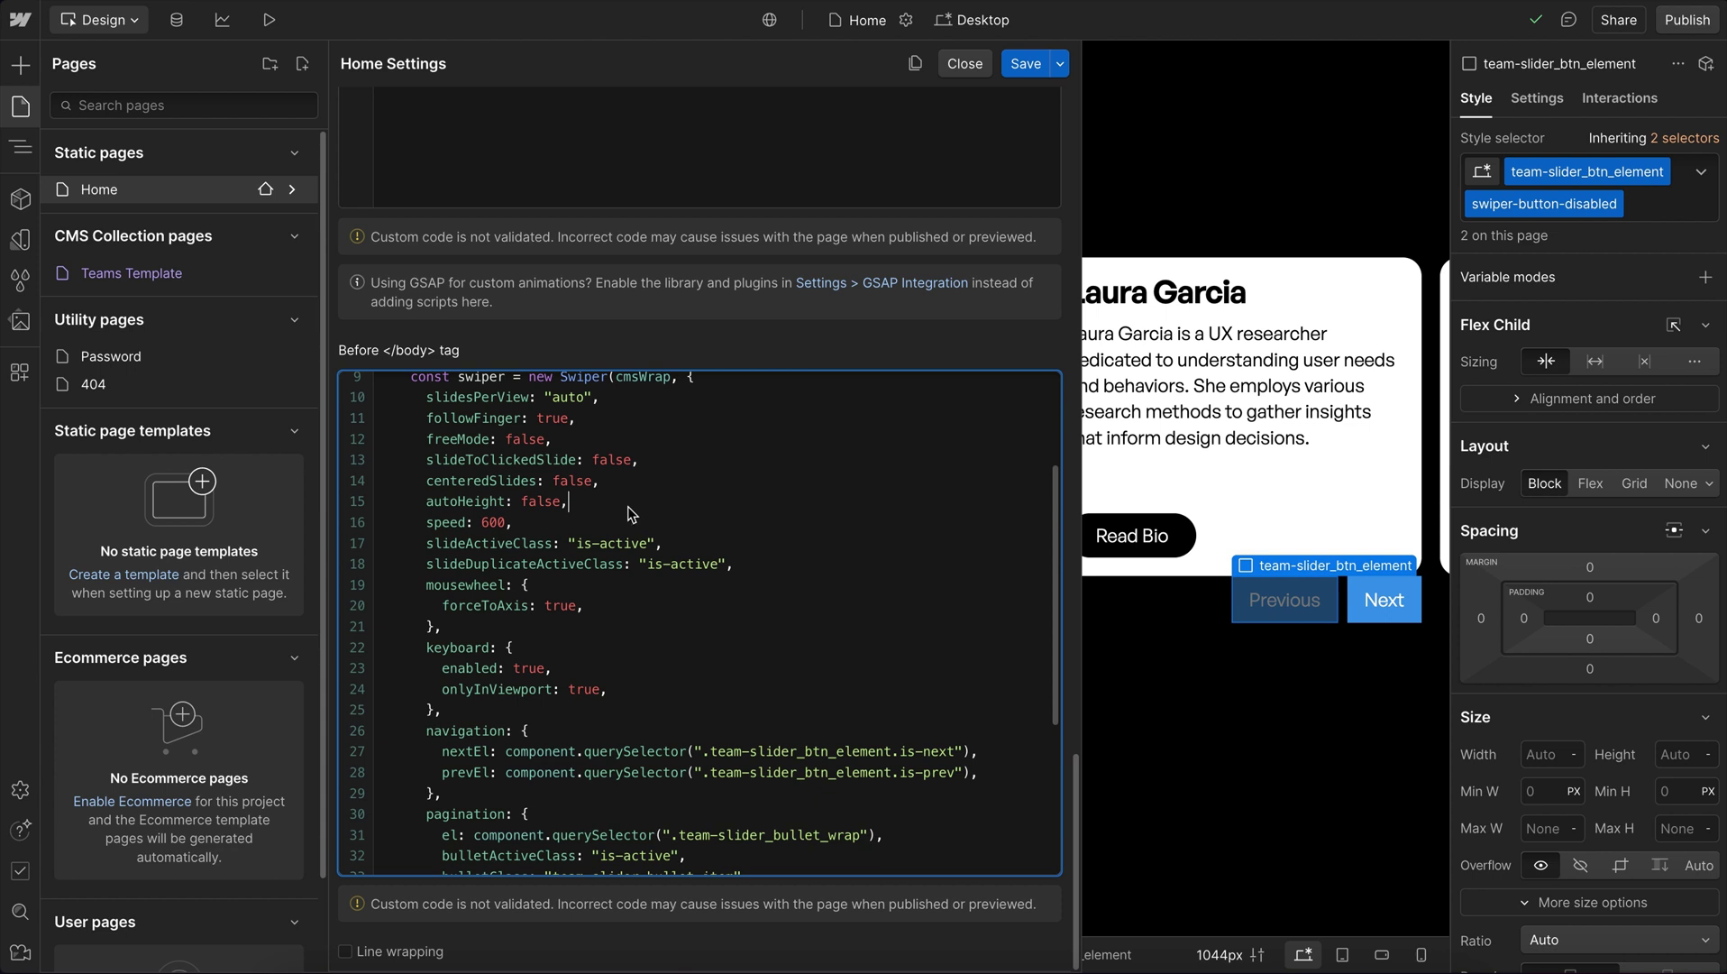
Step: Try centeredSlides as true in the Swiper options and undo the change
double_click(511, 487)
double_click(571, 481)
text(tru)
key(ctrl+z)
click(591, 504)
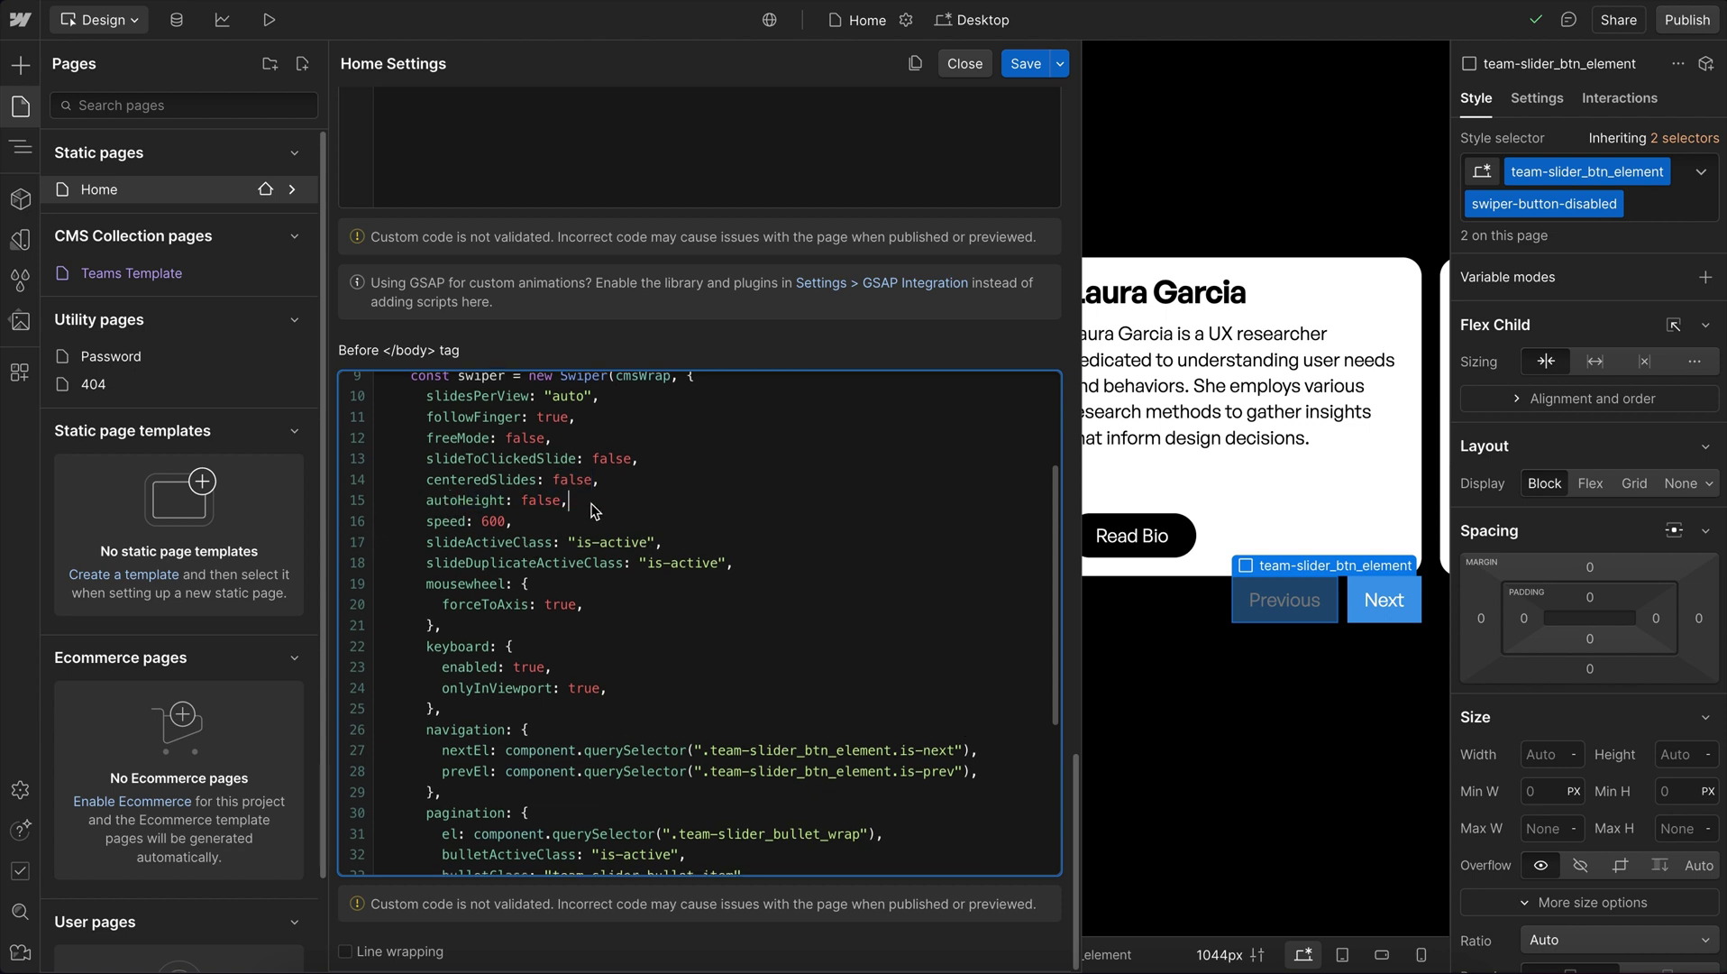
Step: Try autoHeight as true in the Swiper options and undo the change
double_click(538, 501)
text(tru)
key(ctrl+z)
click(568, 568)
Step: Examine the slideActiveClass and slideDuplicateActiveClass options in the Swiper script
scroll(521, 546, down, 1)
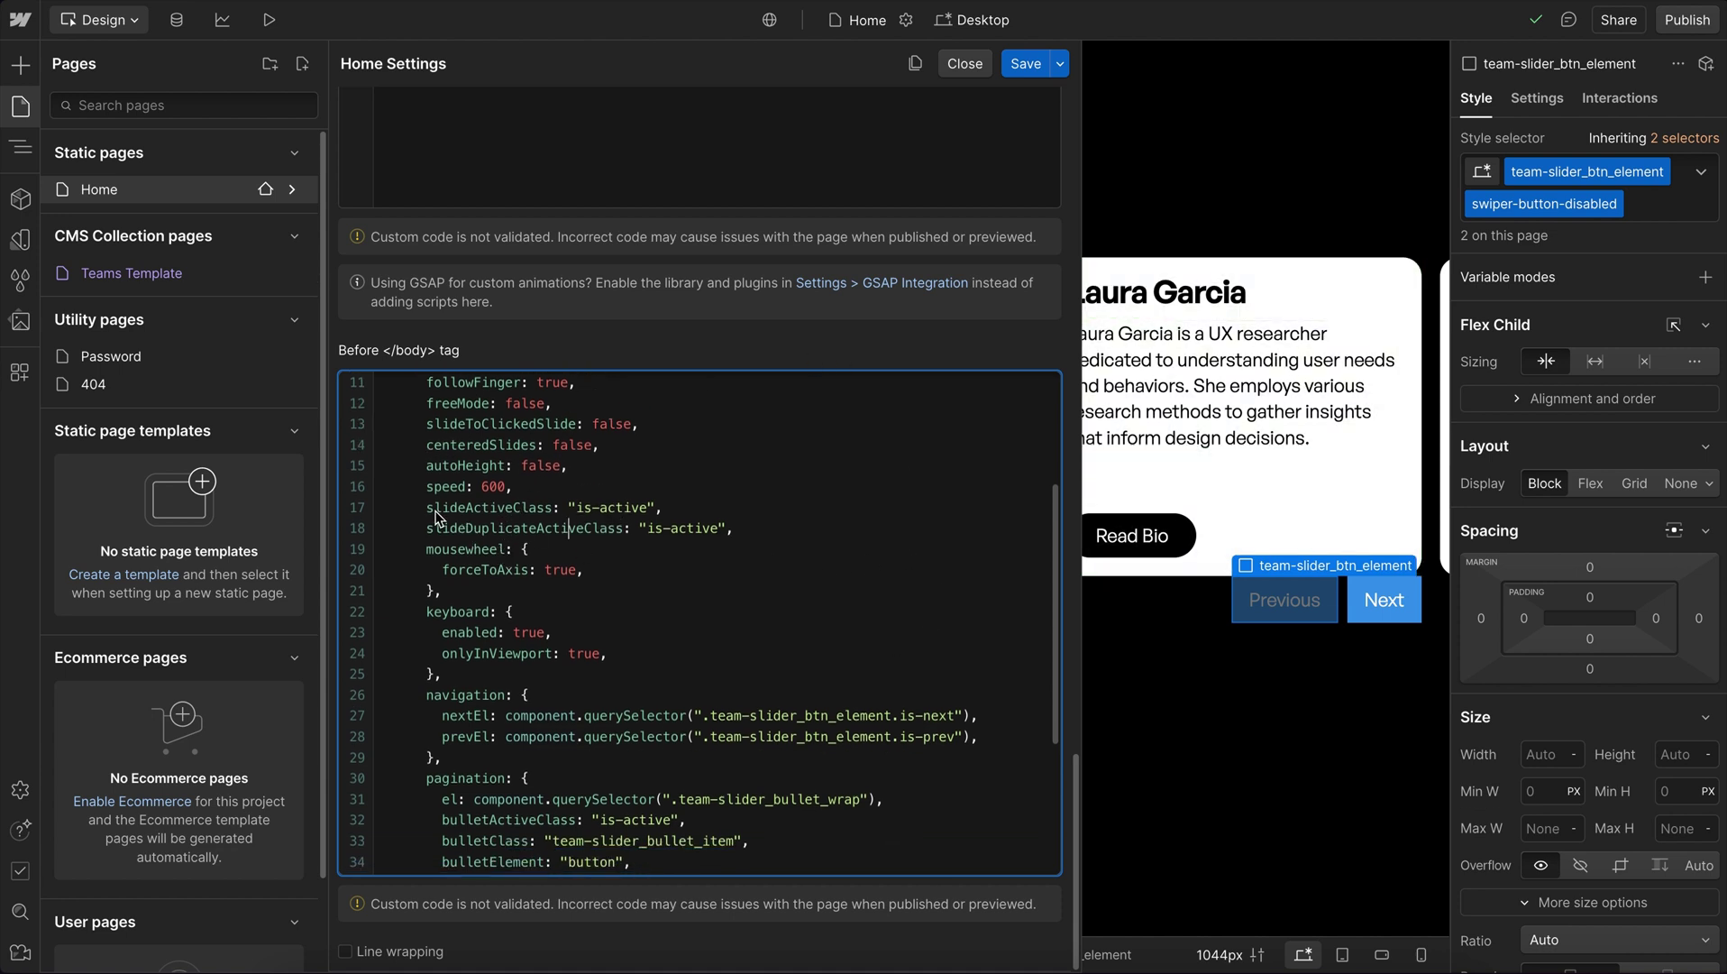
drag(435, 510, 702, 512)
drag(436, 530, 844, 539)
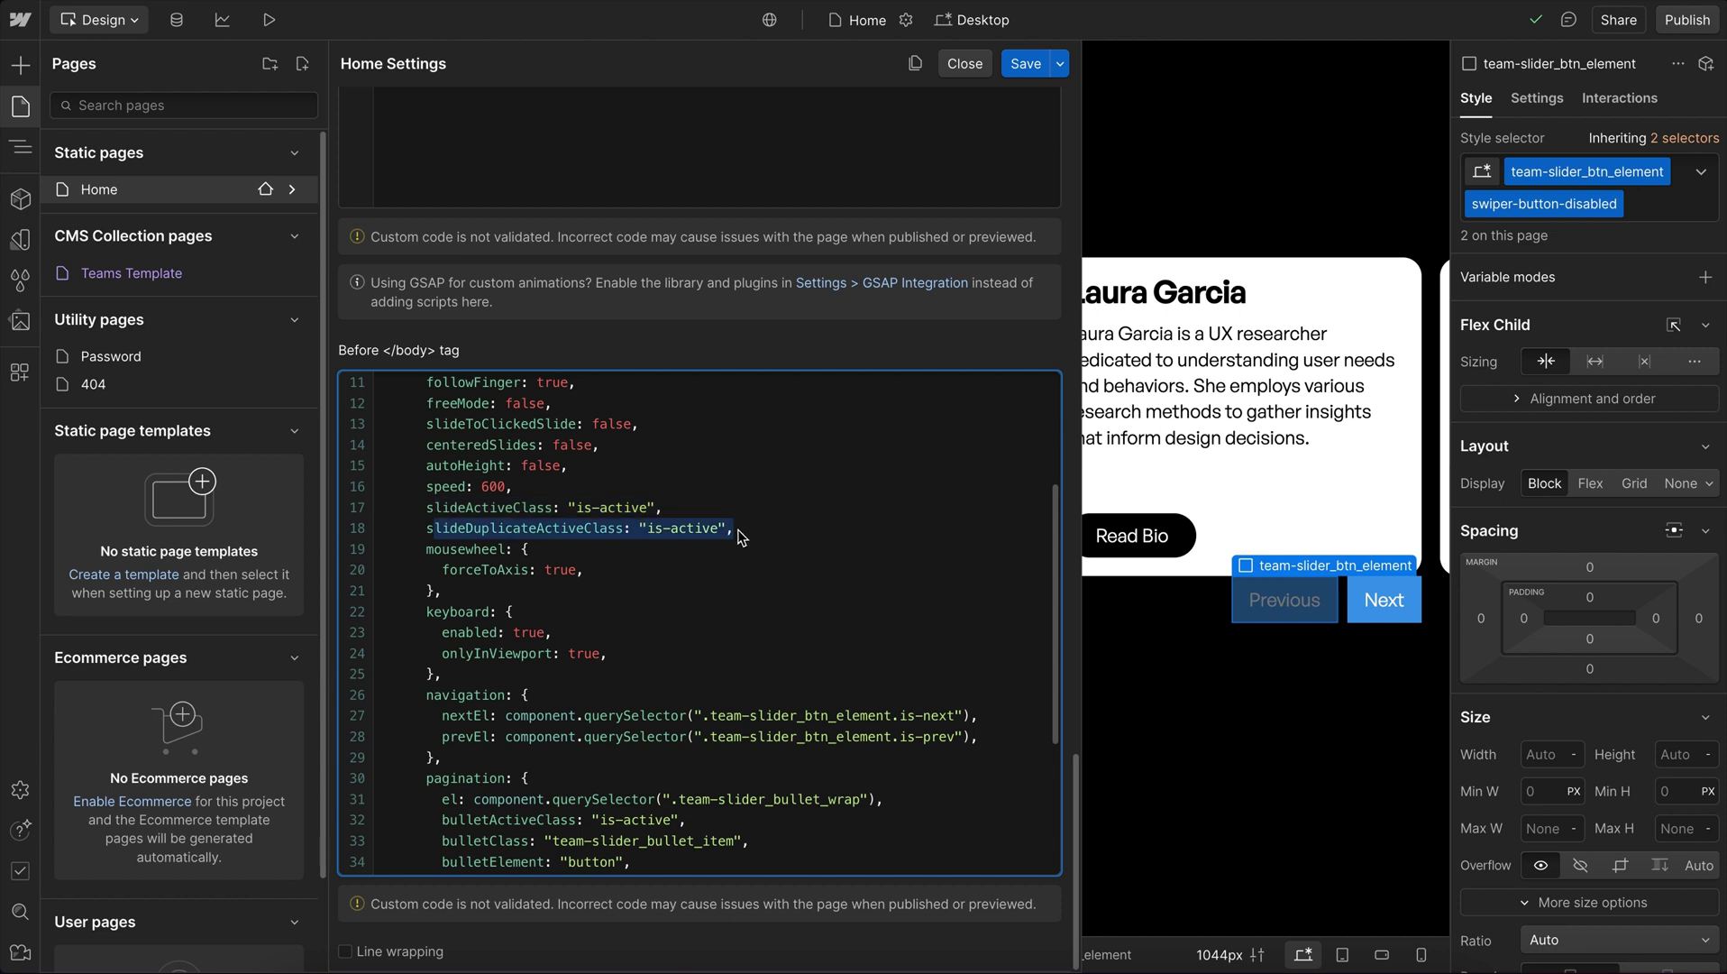
click(760, 632)
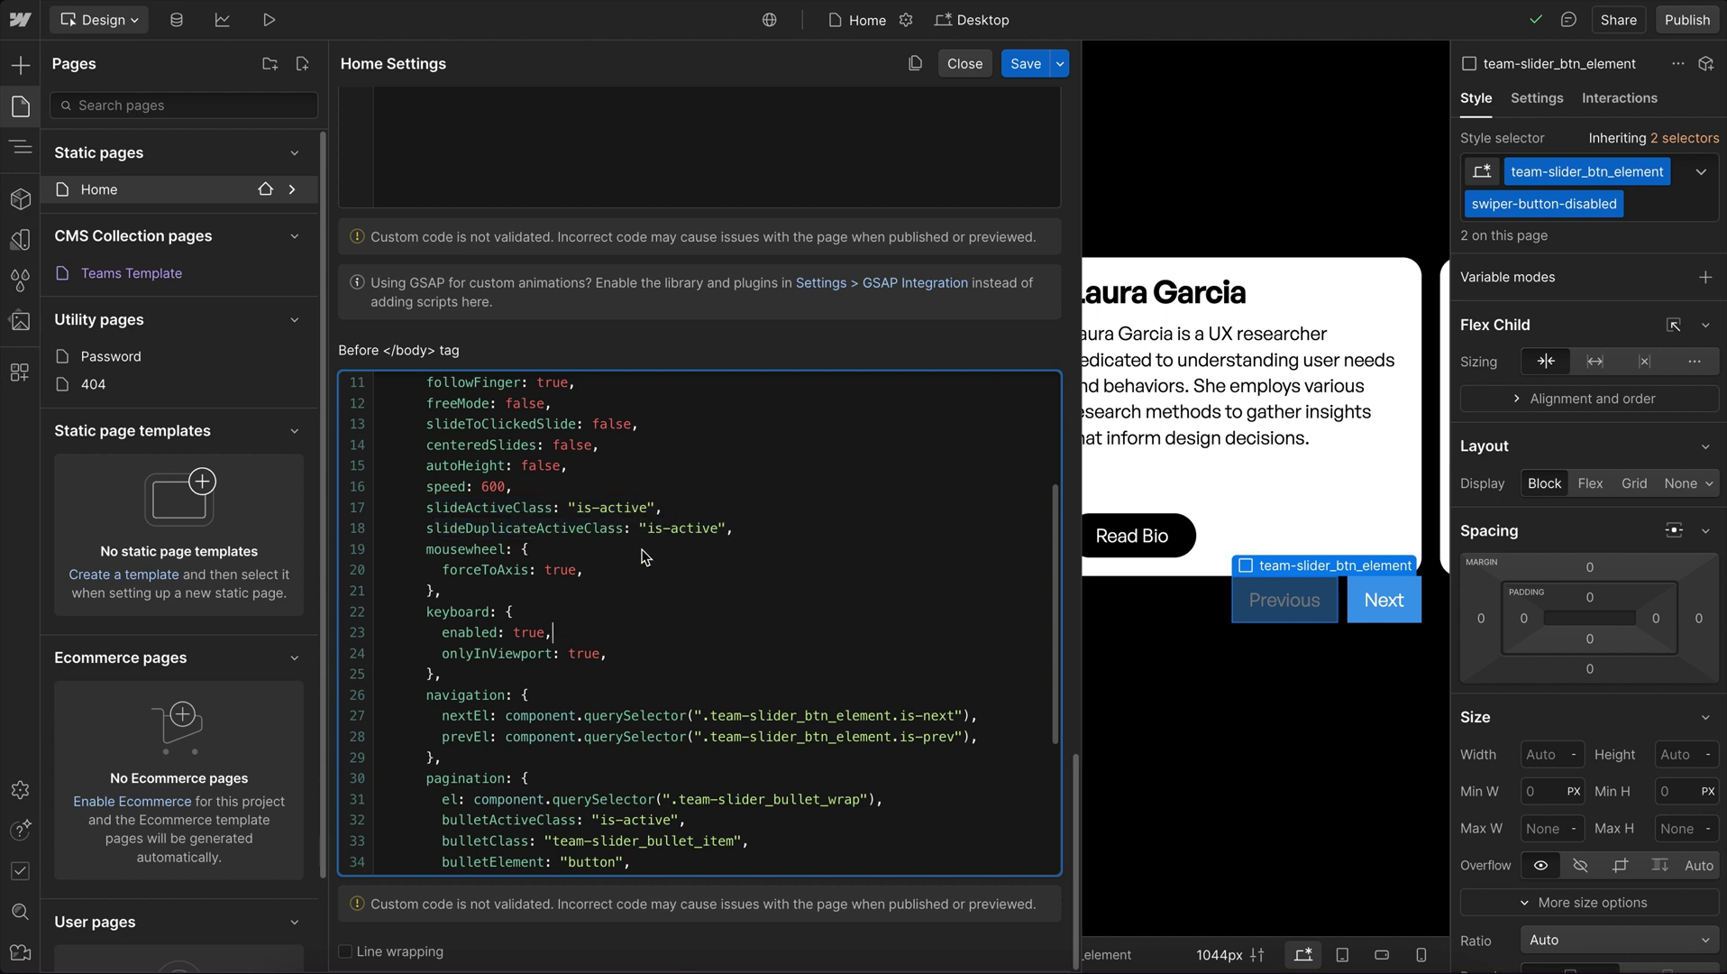
Step: Examine the mousewheel block and the keyboard block with its onlyInViewport option in the Swiper script
scroll(645, 555, down, 1)
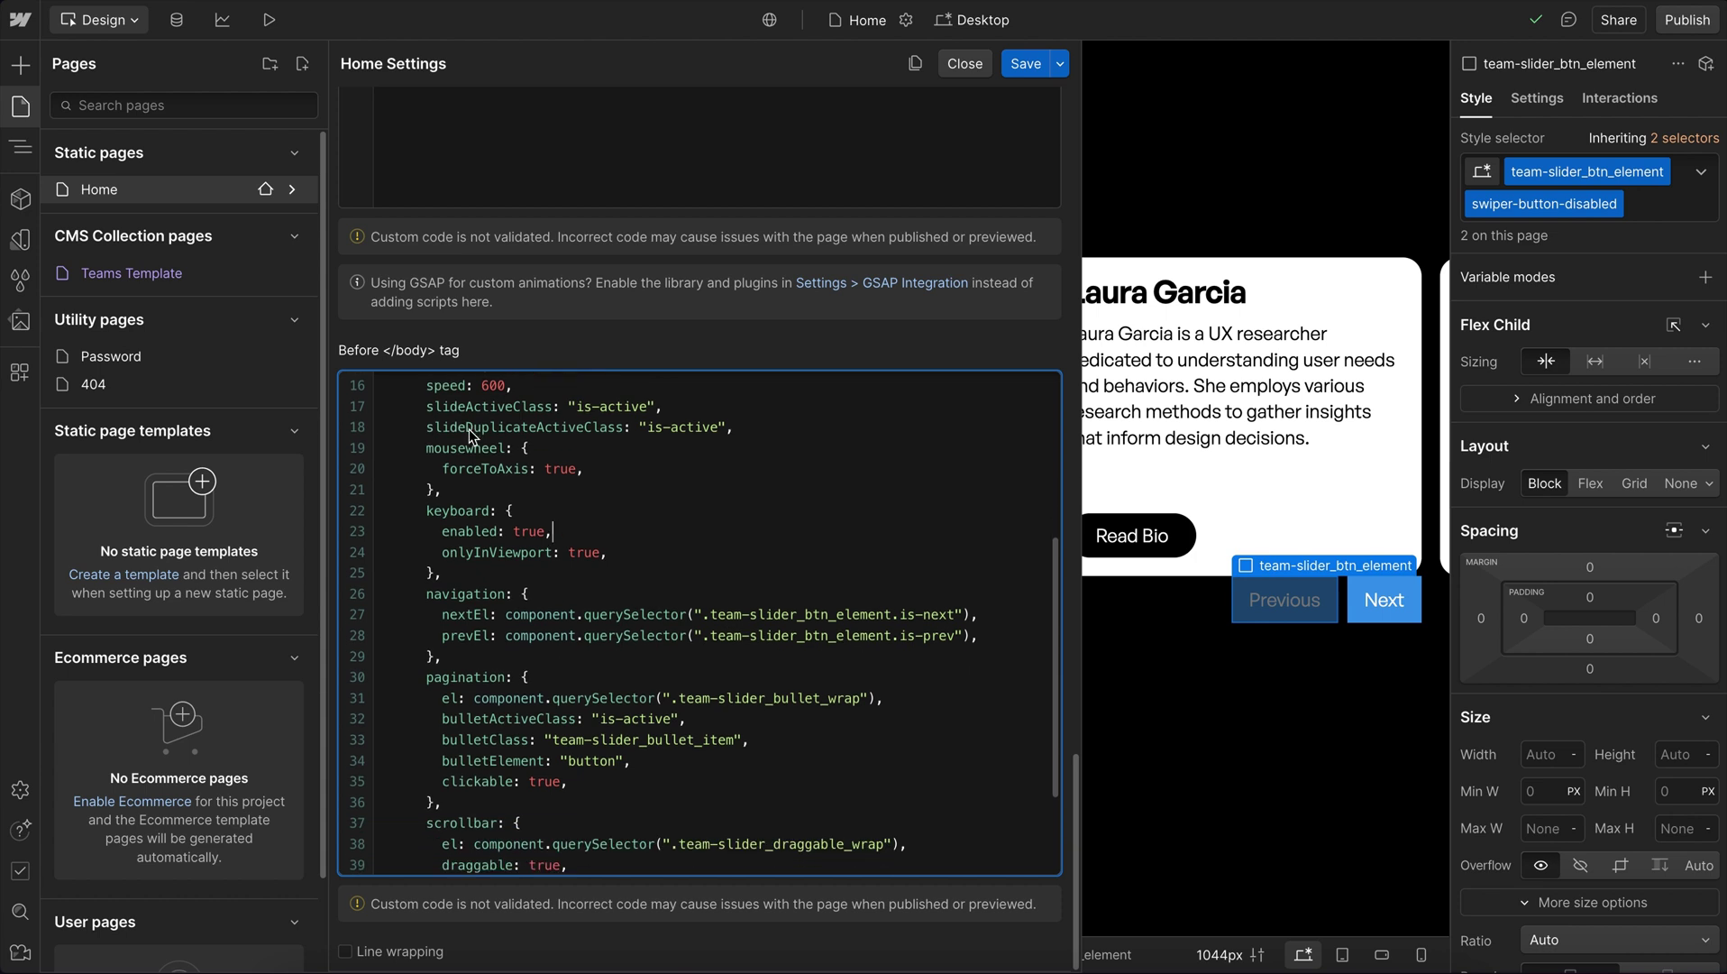
click(453, 479)
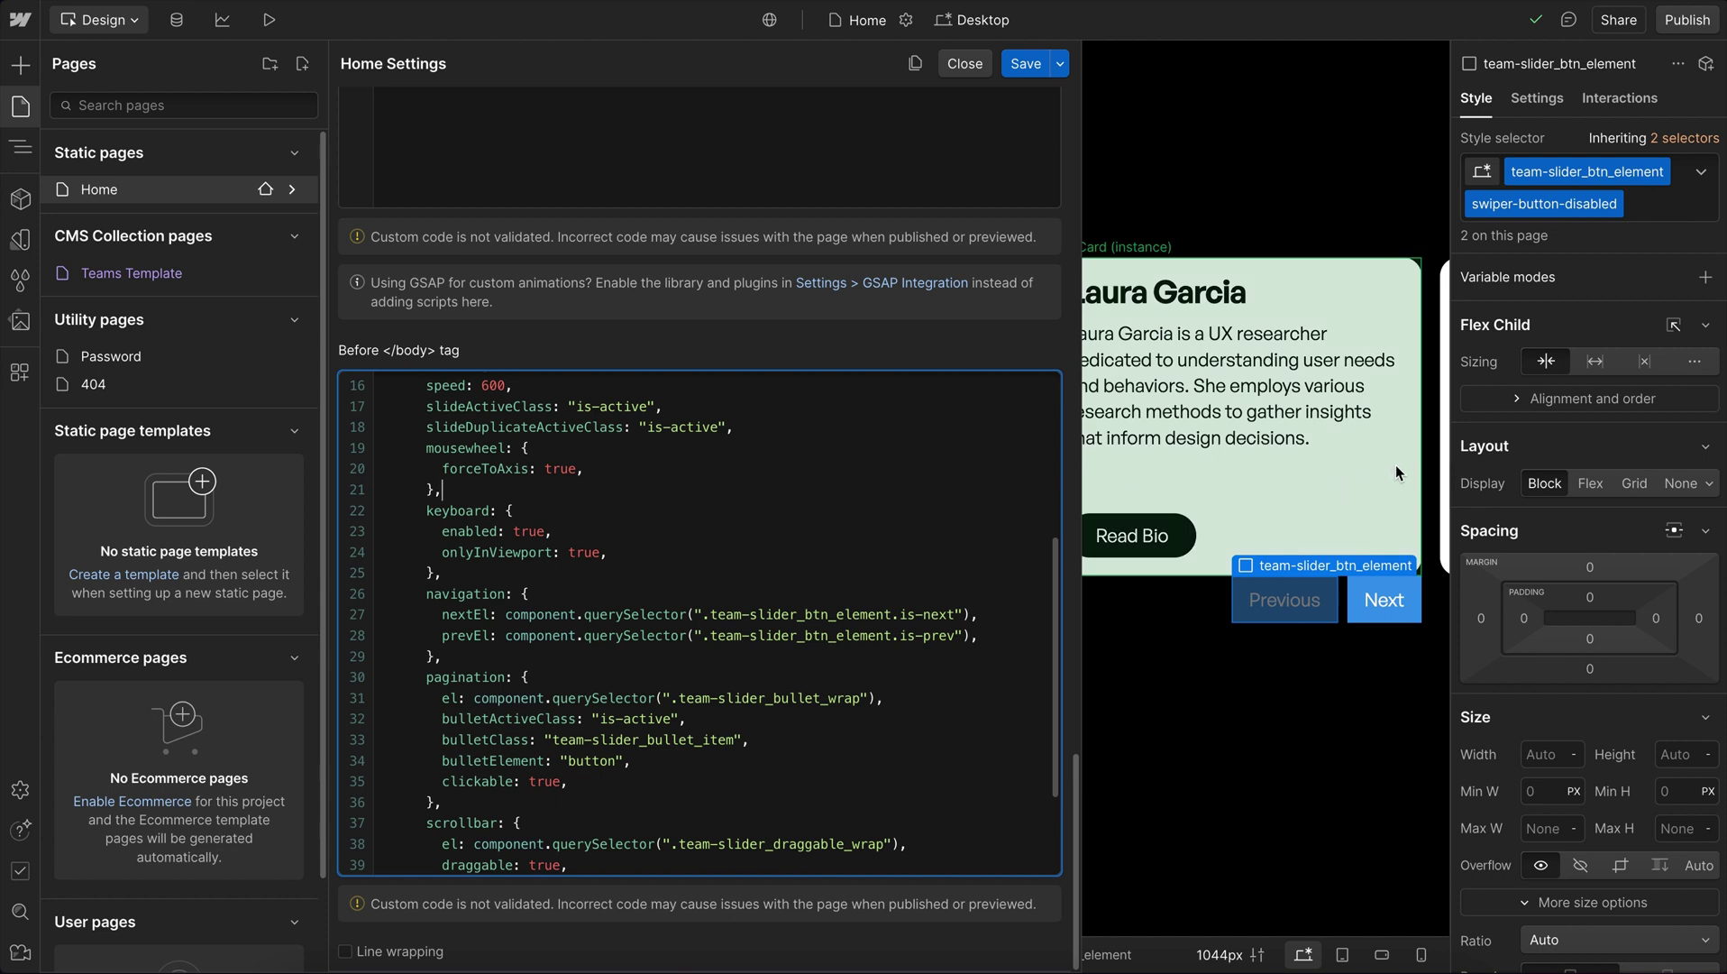
key(shift+Home)
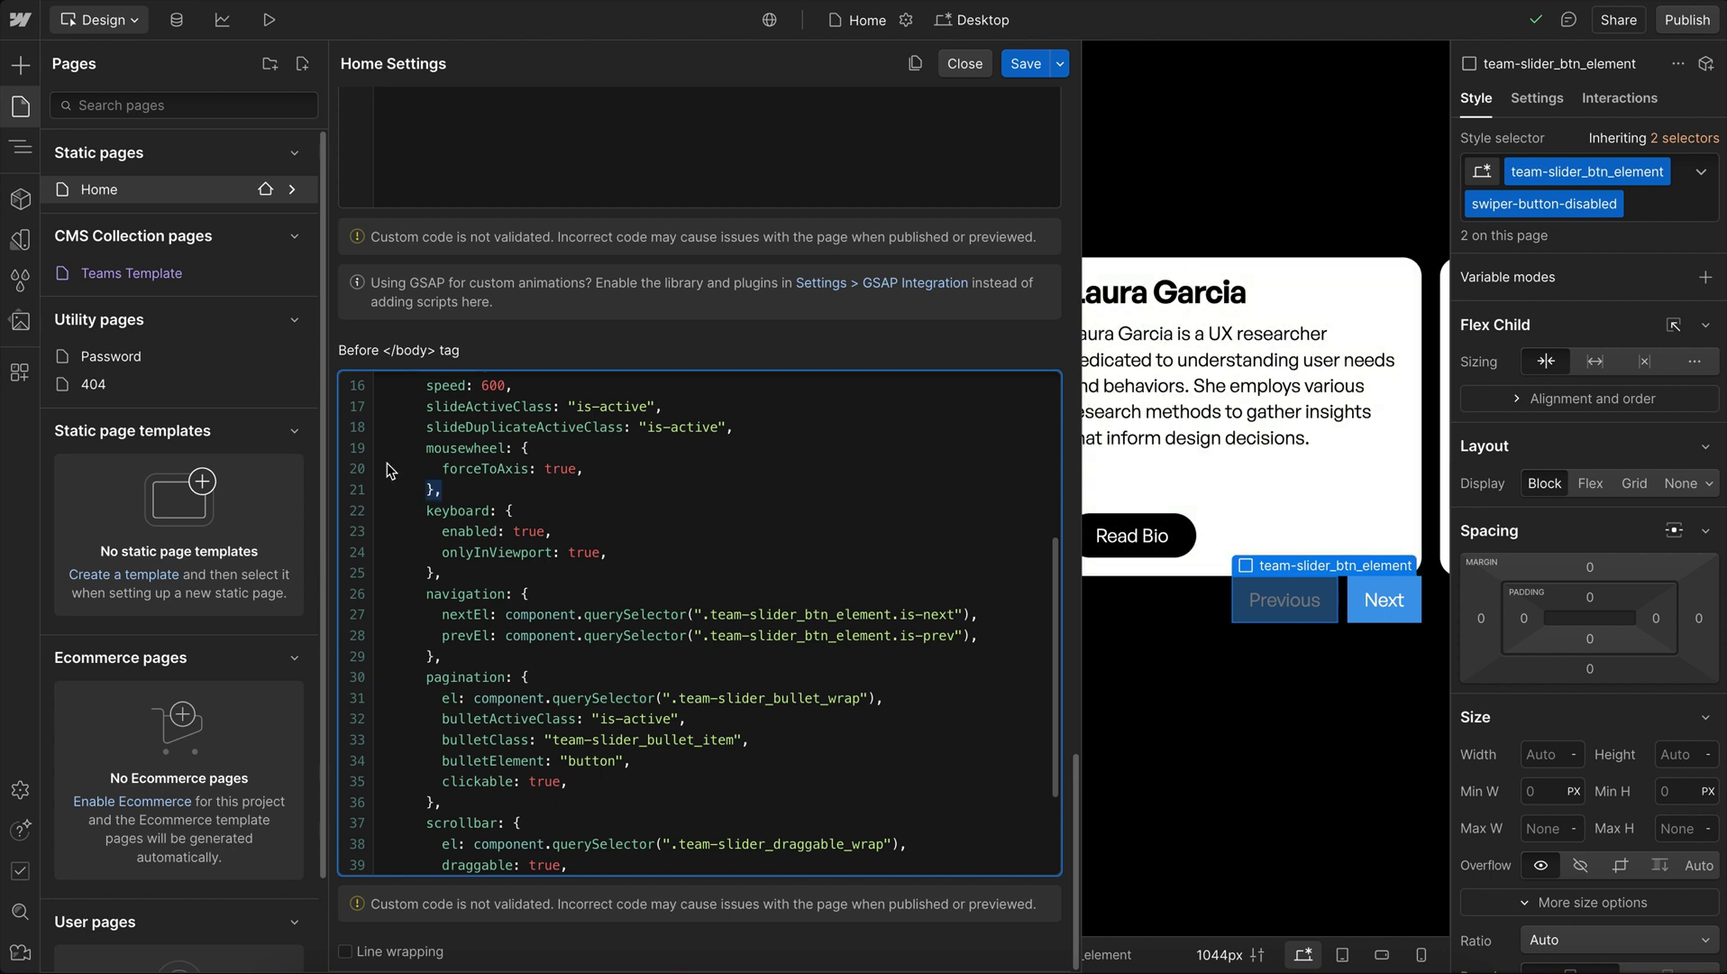
drag(388, 469, 316, 451)
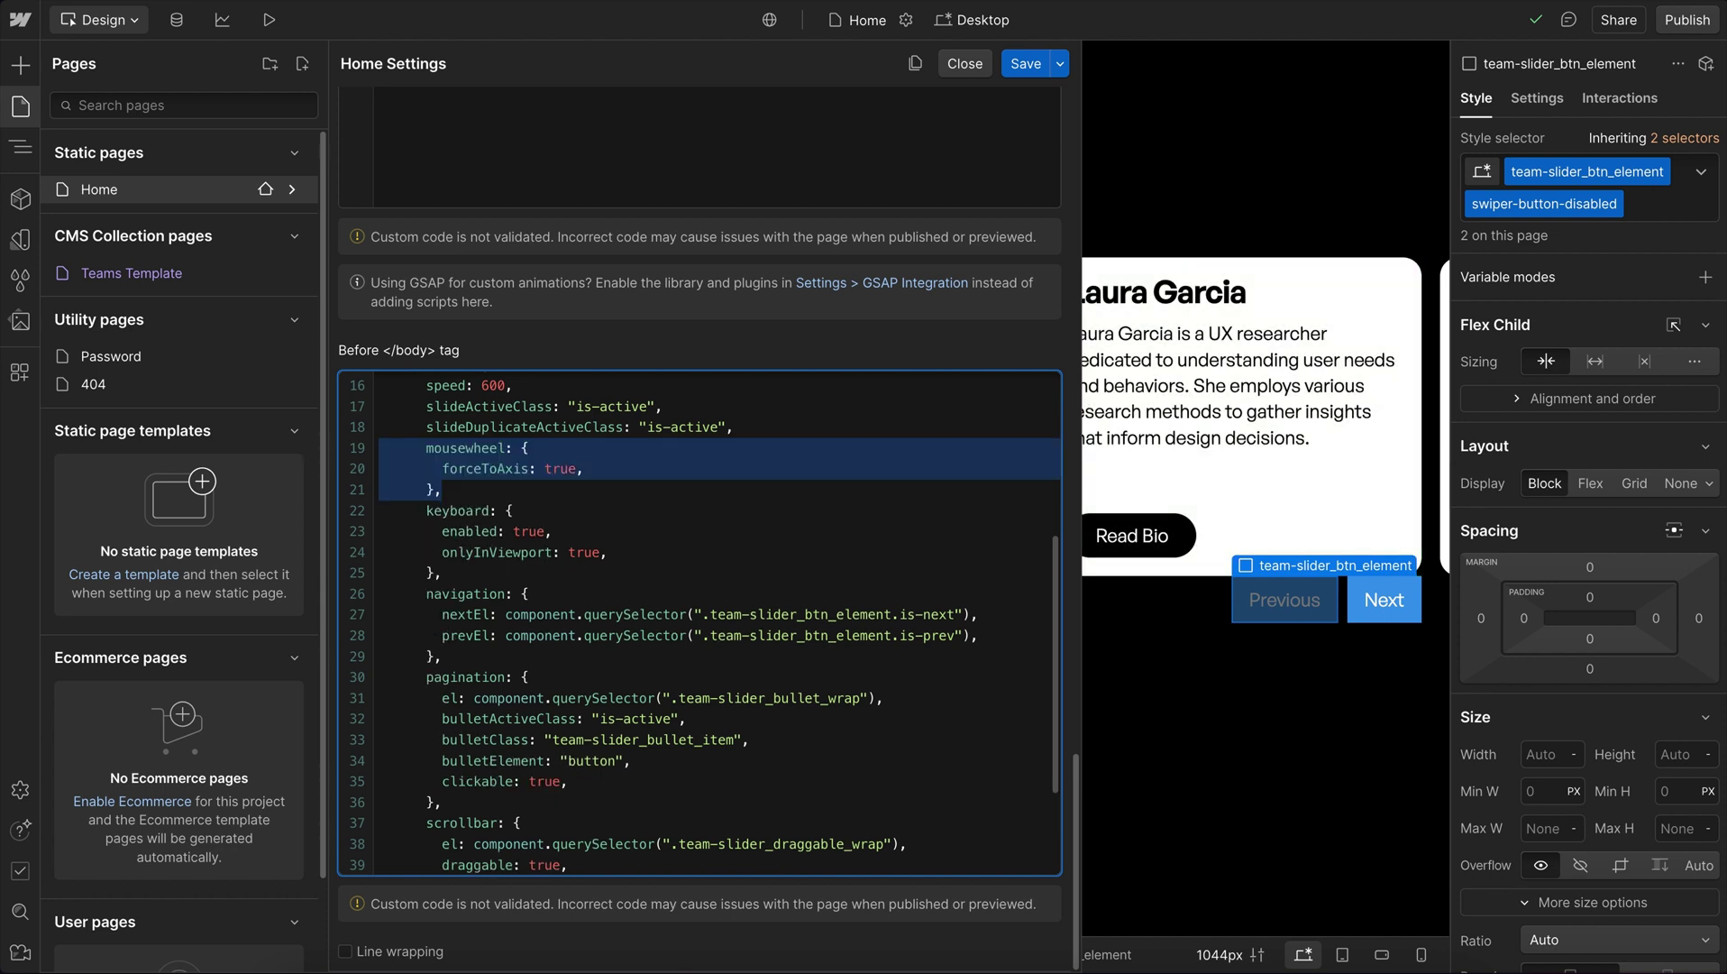
drag(442, 573, 345, 510)
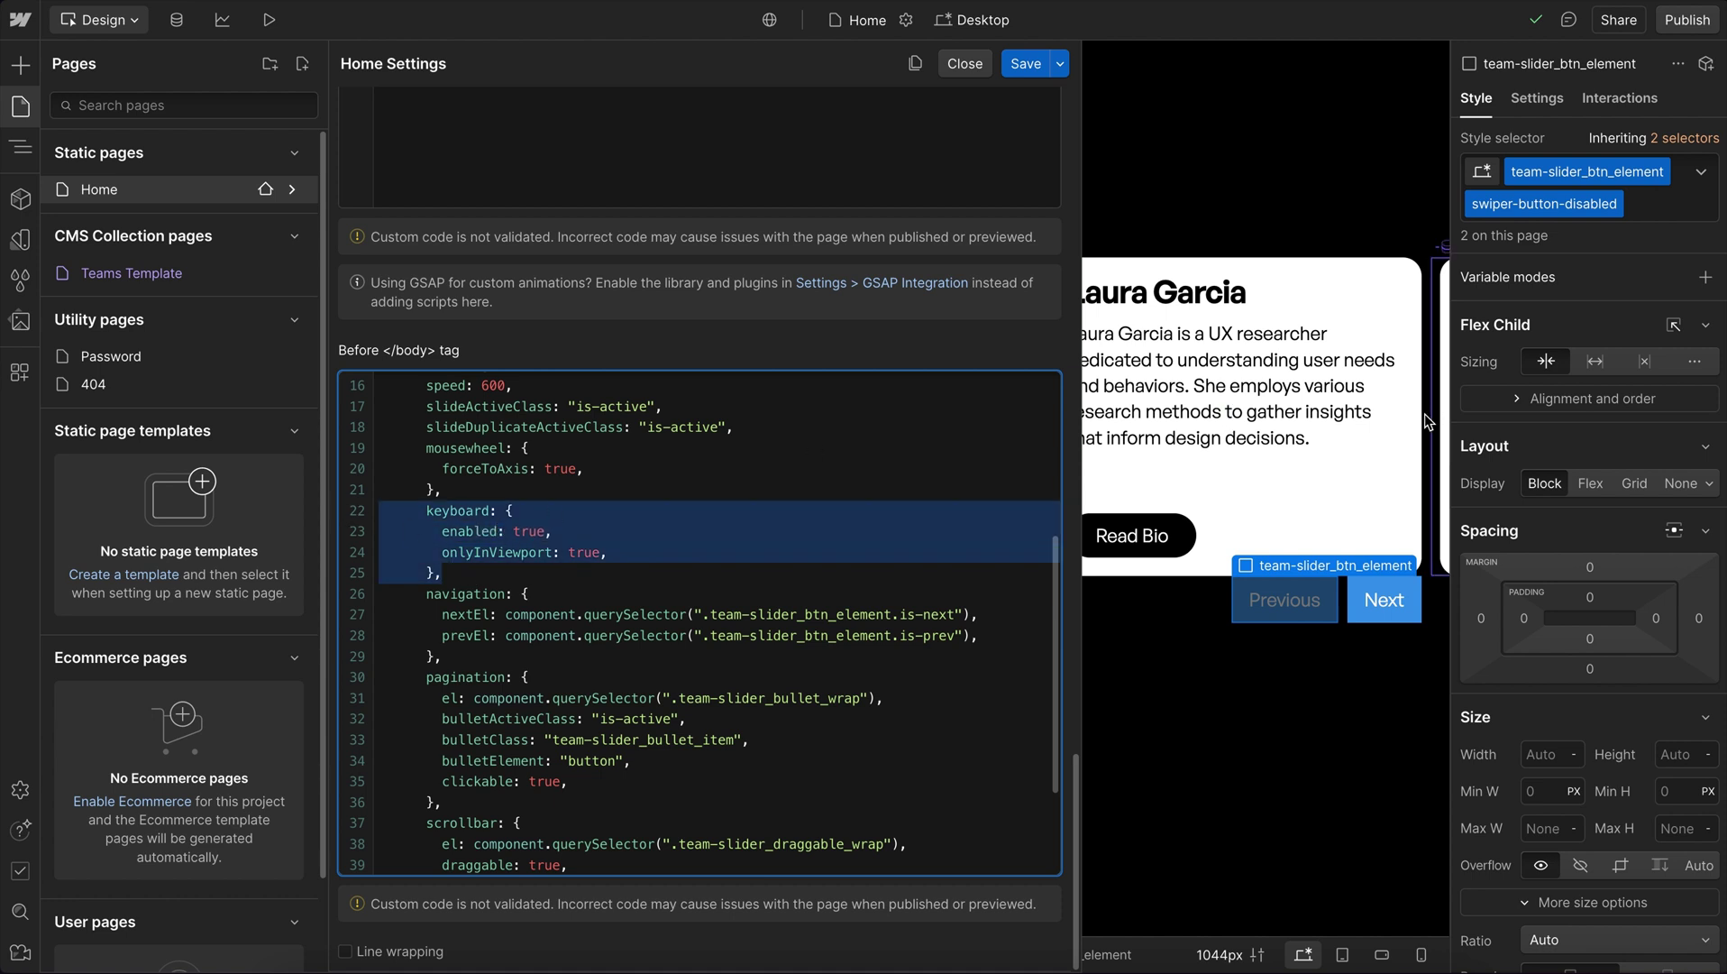
click(556, 552)
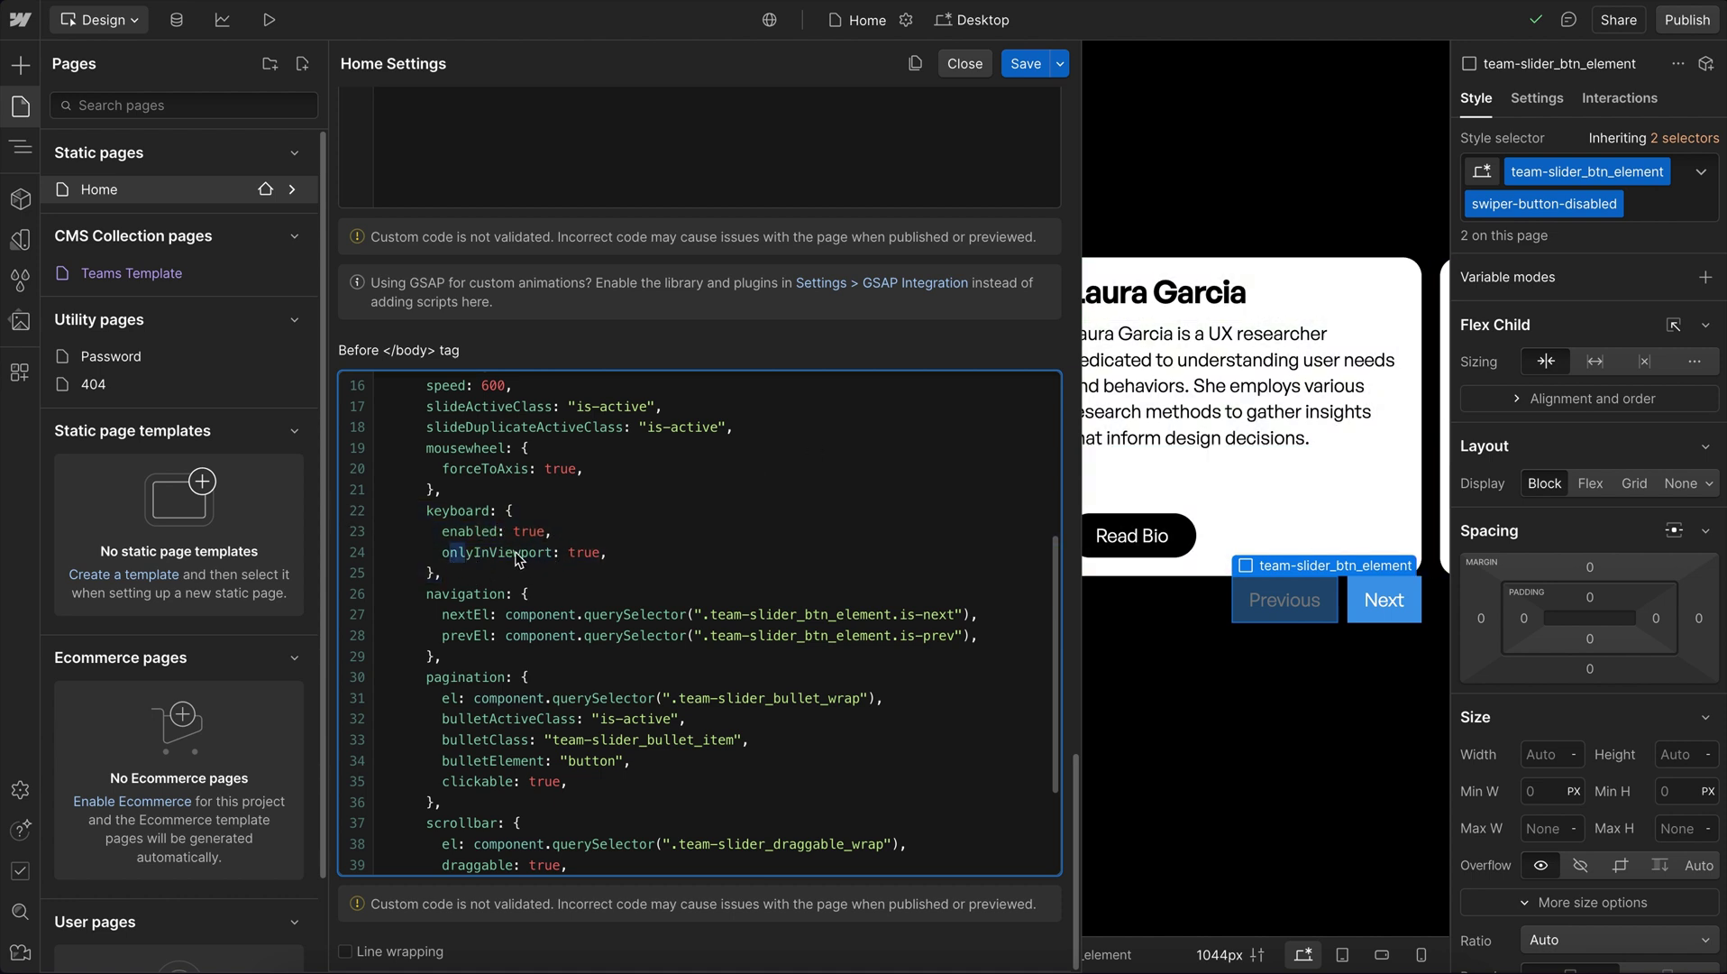
drag(450, 551, 609, 556)
click(602, 561)
Step: Examine the navigation block's nextEl and prevEl selectors, including their is-next and is-prev classes
scroll(595, 588, down, 3)
click(450, 496)
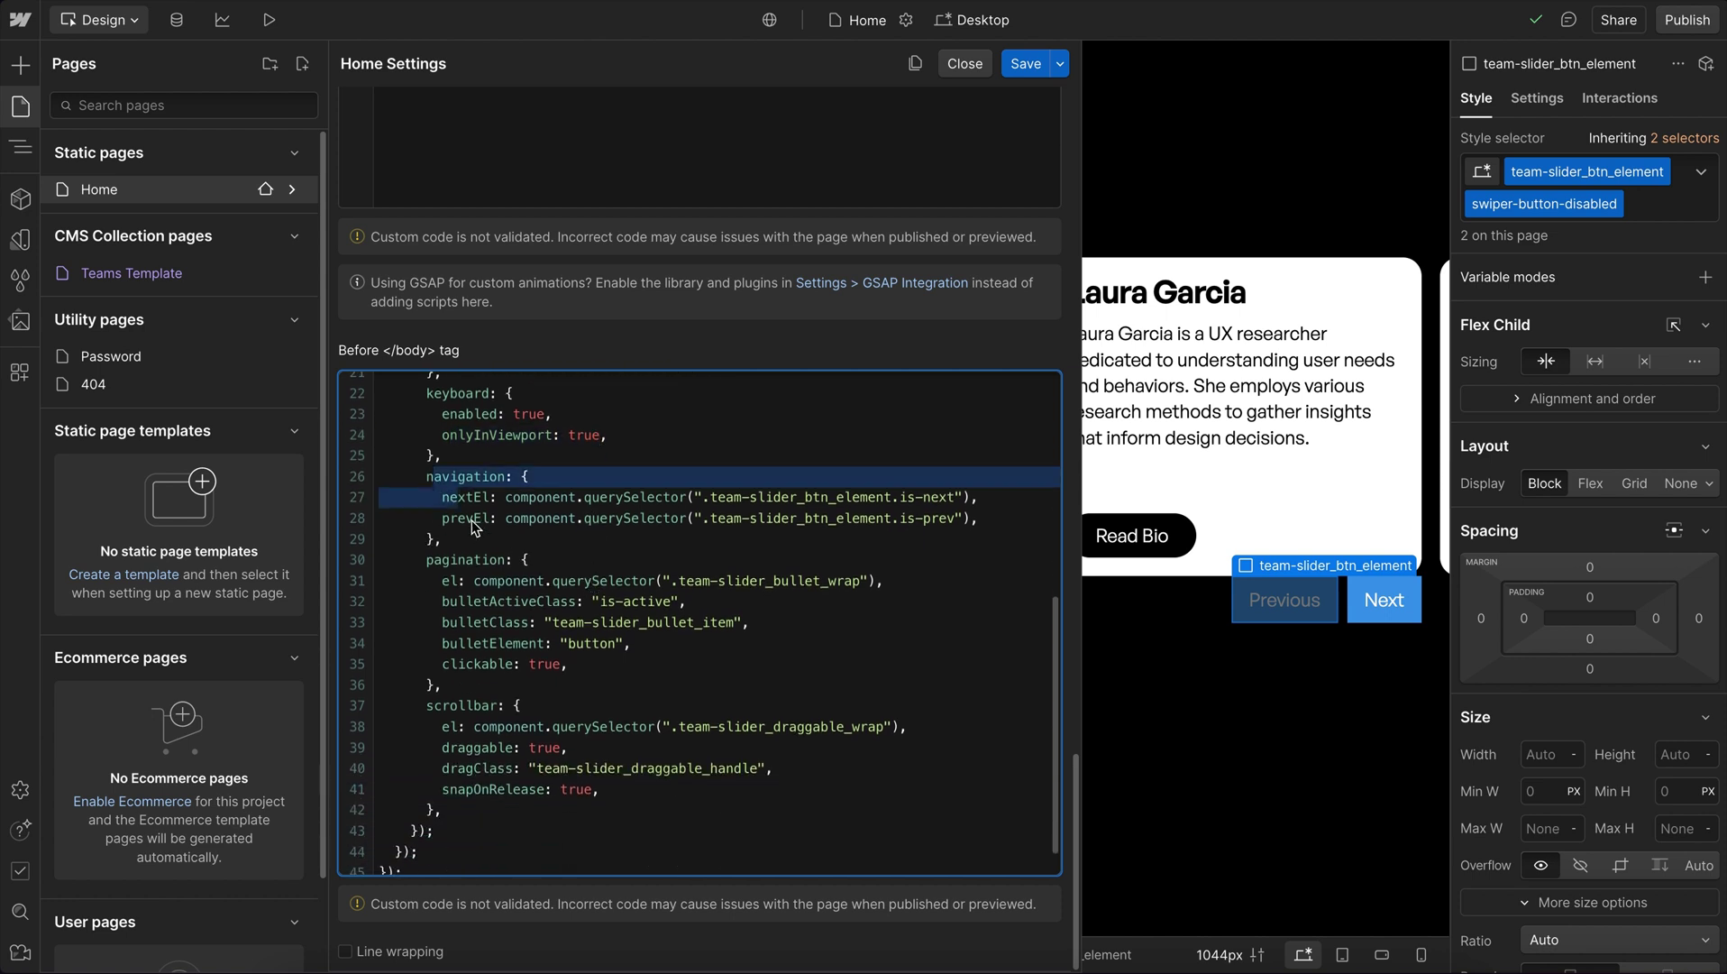
click(474, 517)
drag(717, 496, 842, 498)
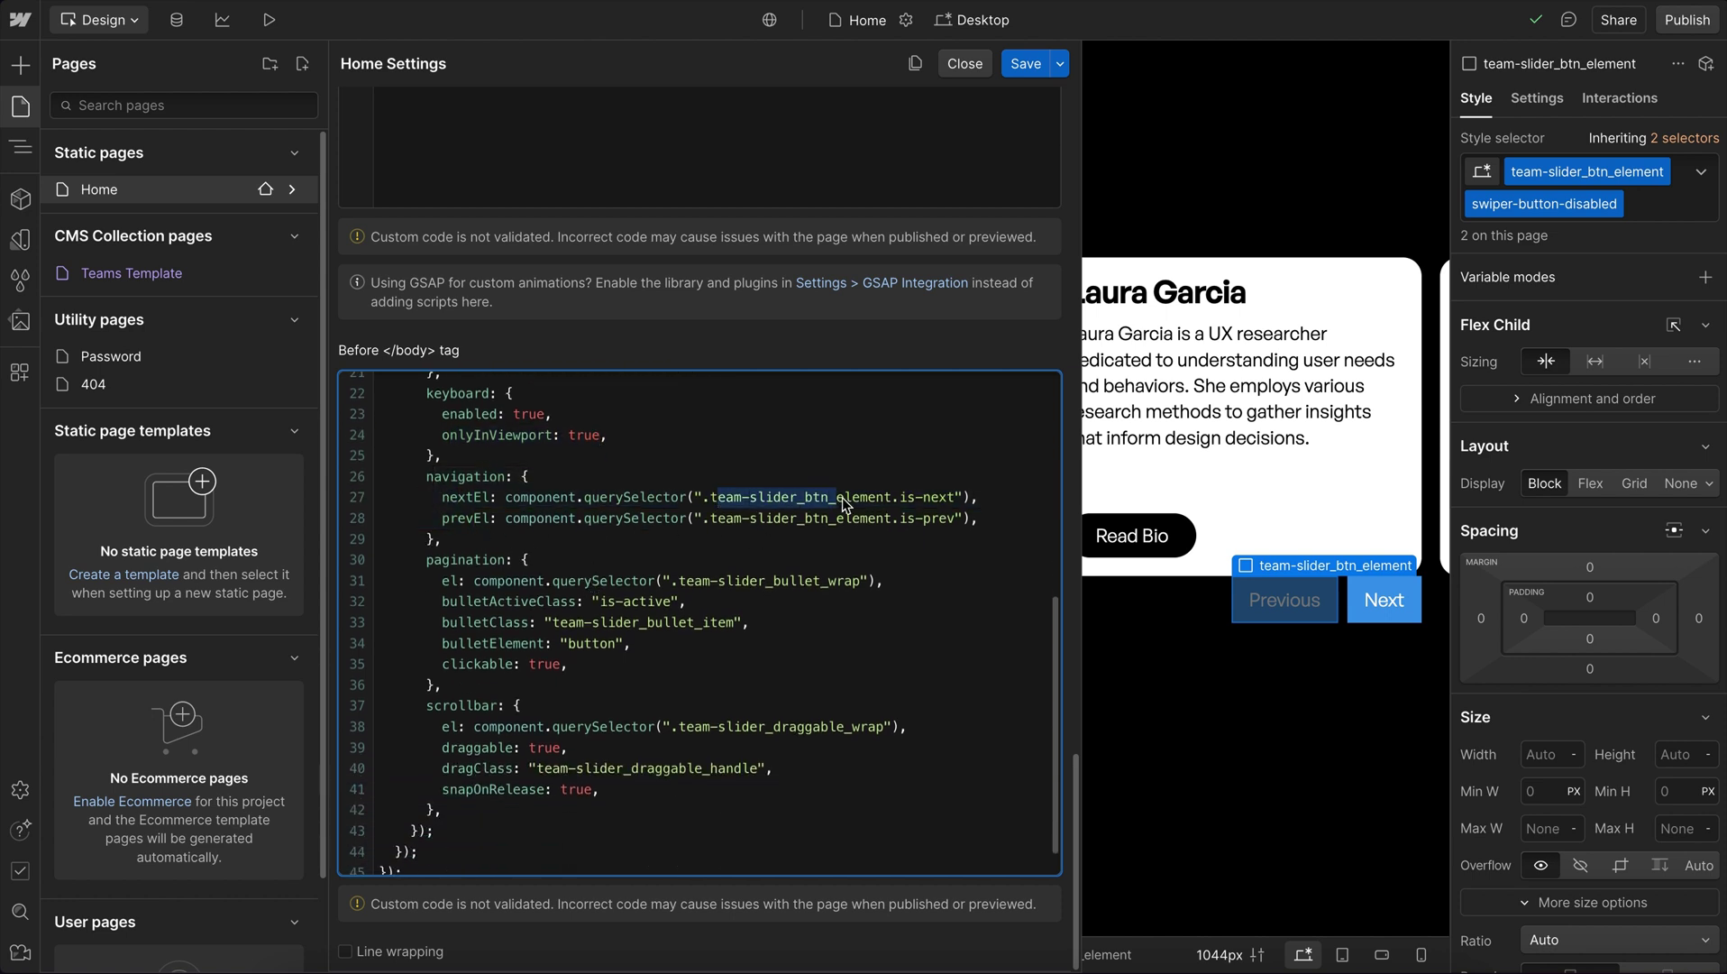
drag(961, 497, 901, 500)
drag(704, 519, 959, 521)
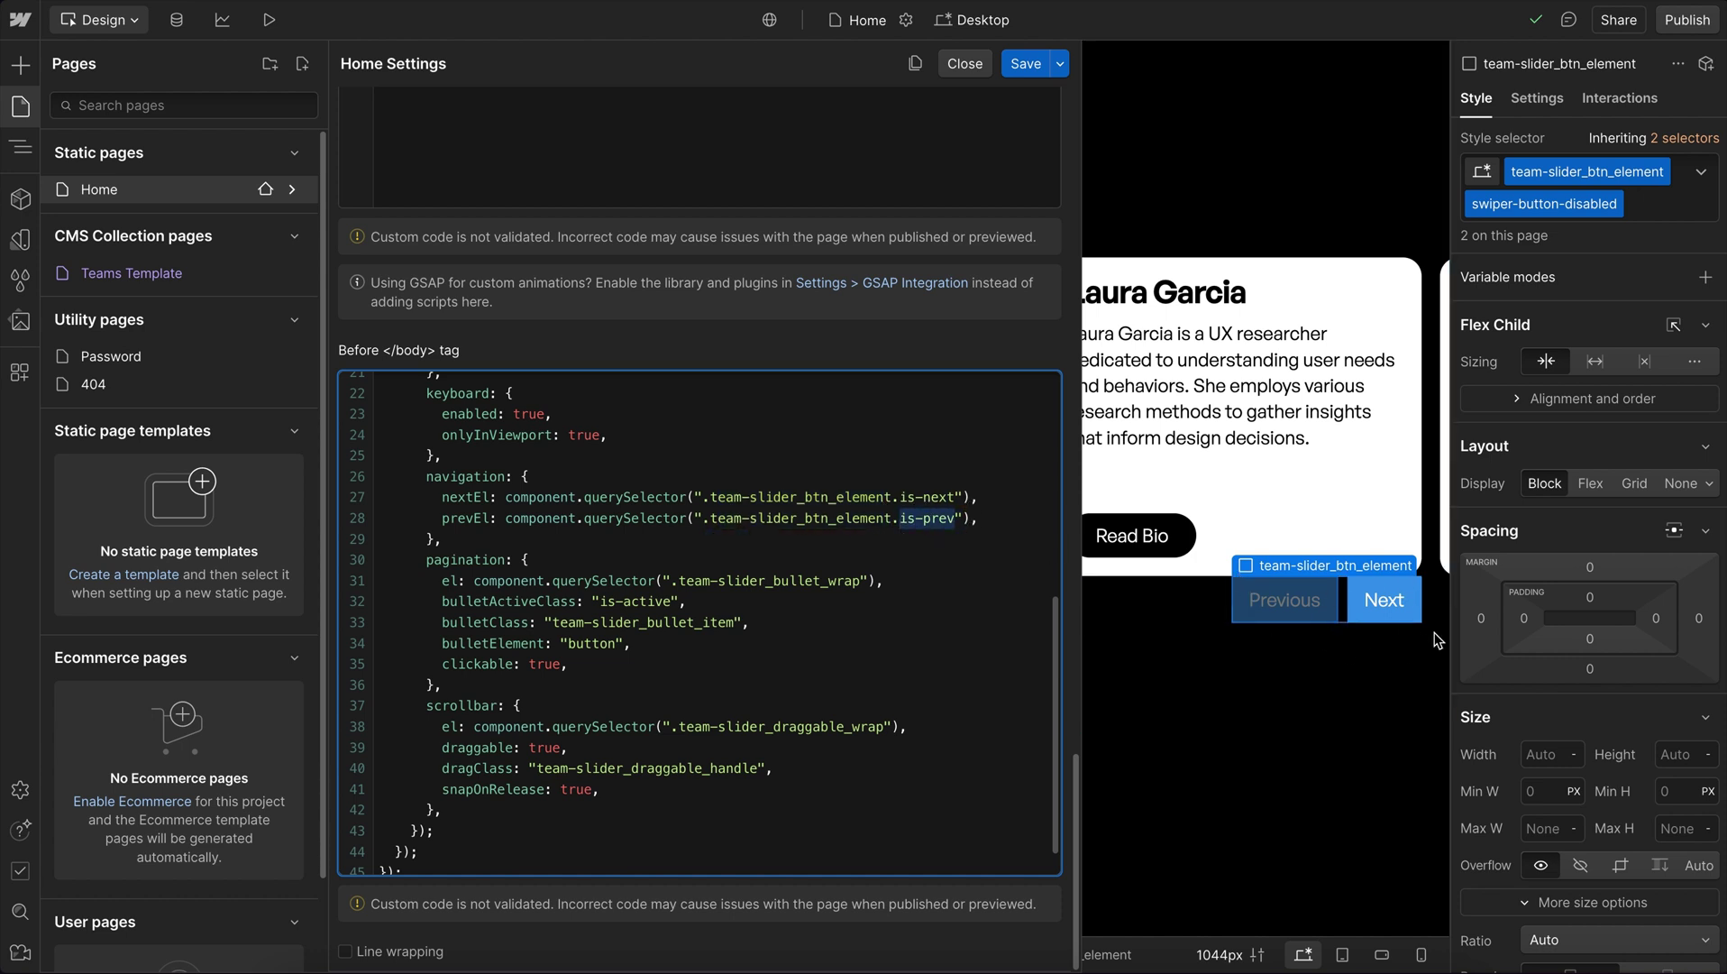
Step: Examine the pagination block's bullet selectors and classes and the scrollbar block's draggable wrap selector
scroll(616, 559, down, 1)
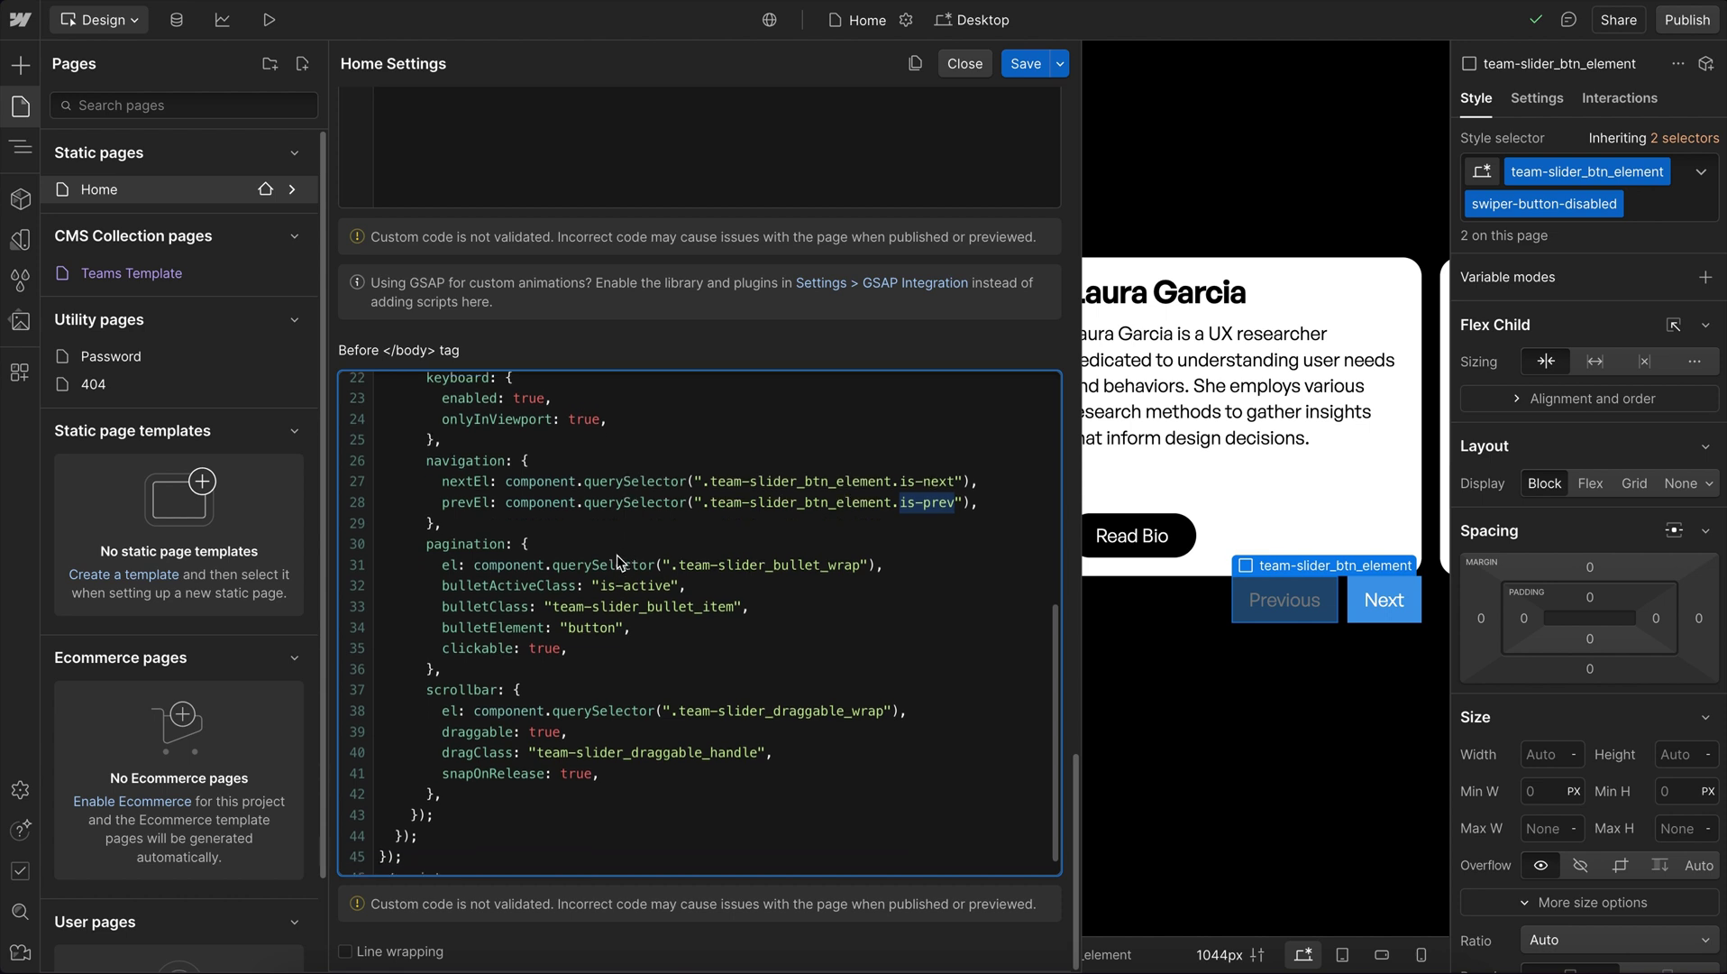
drag(671, 557, 873, 557)
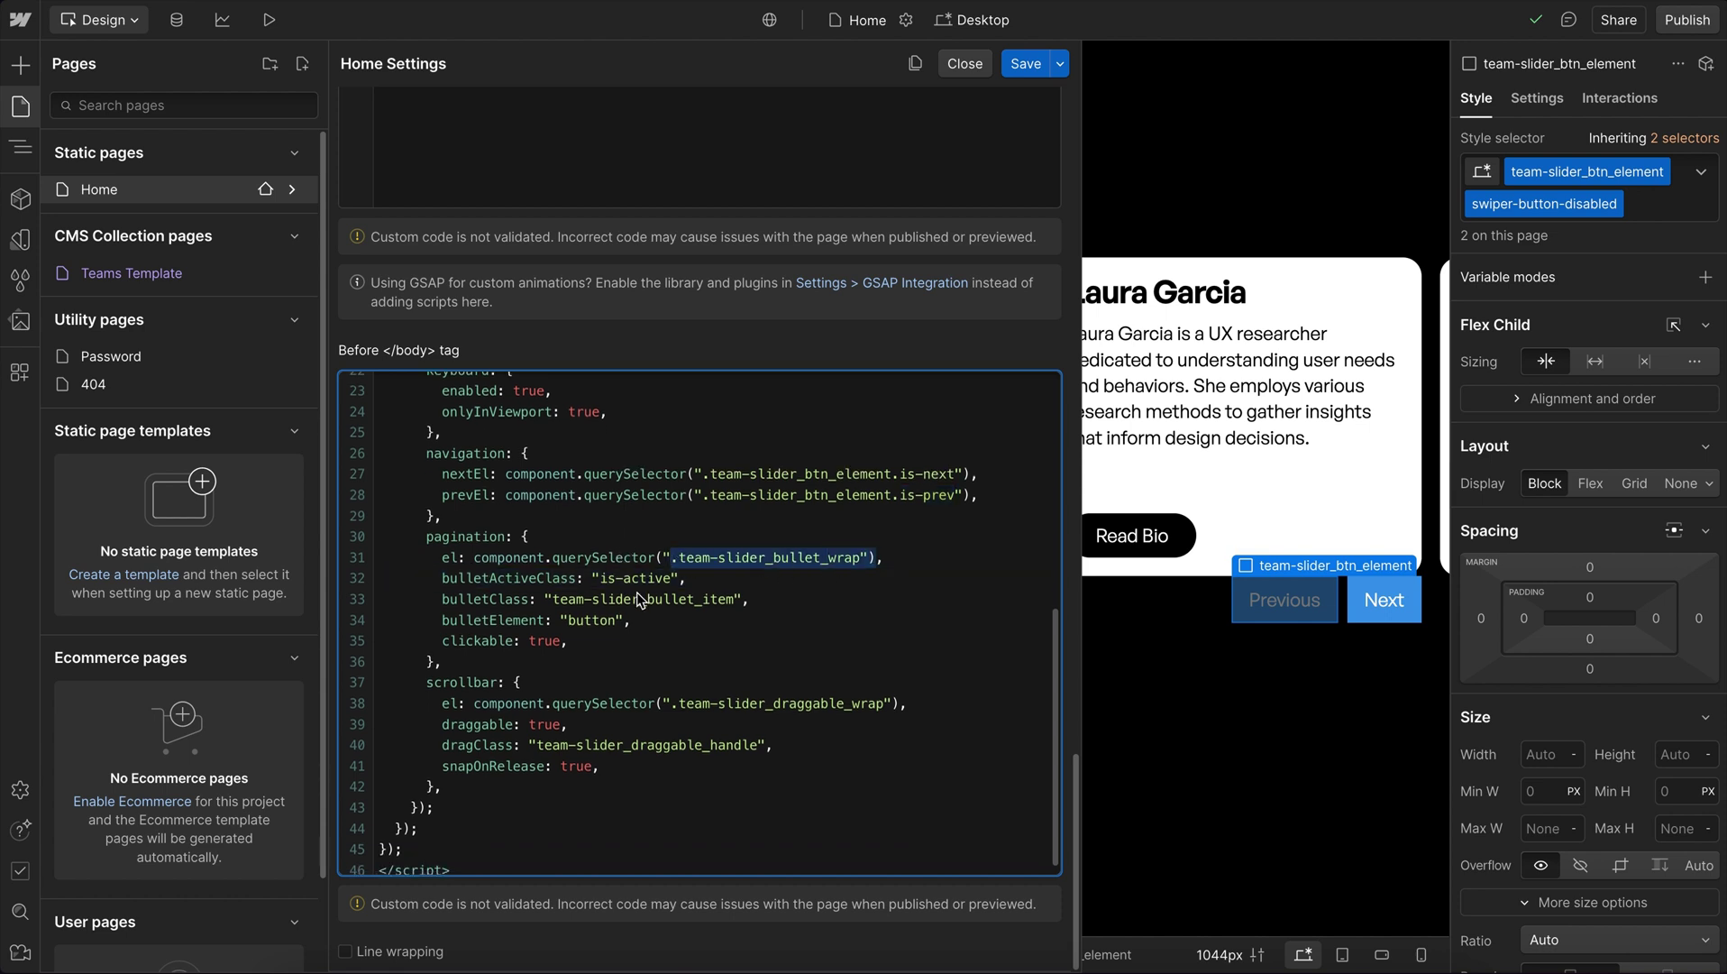
drag(600, 578, 649, 578)
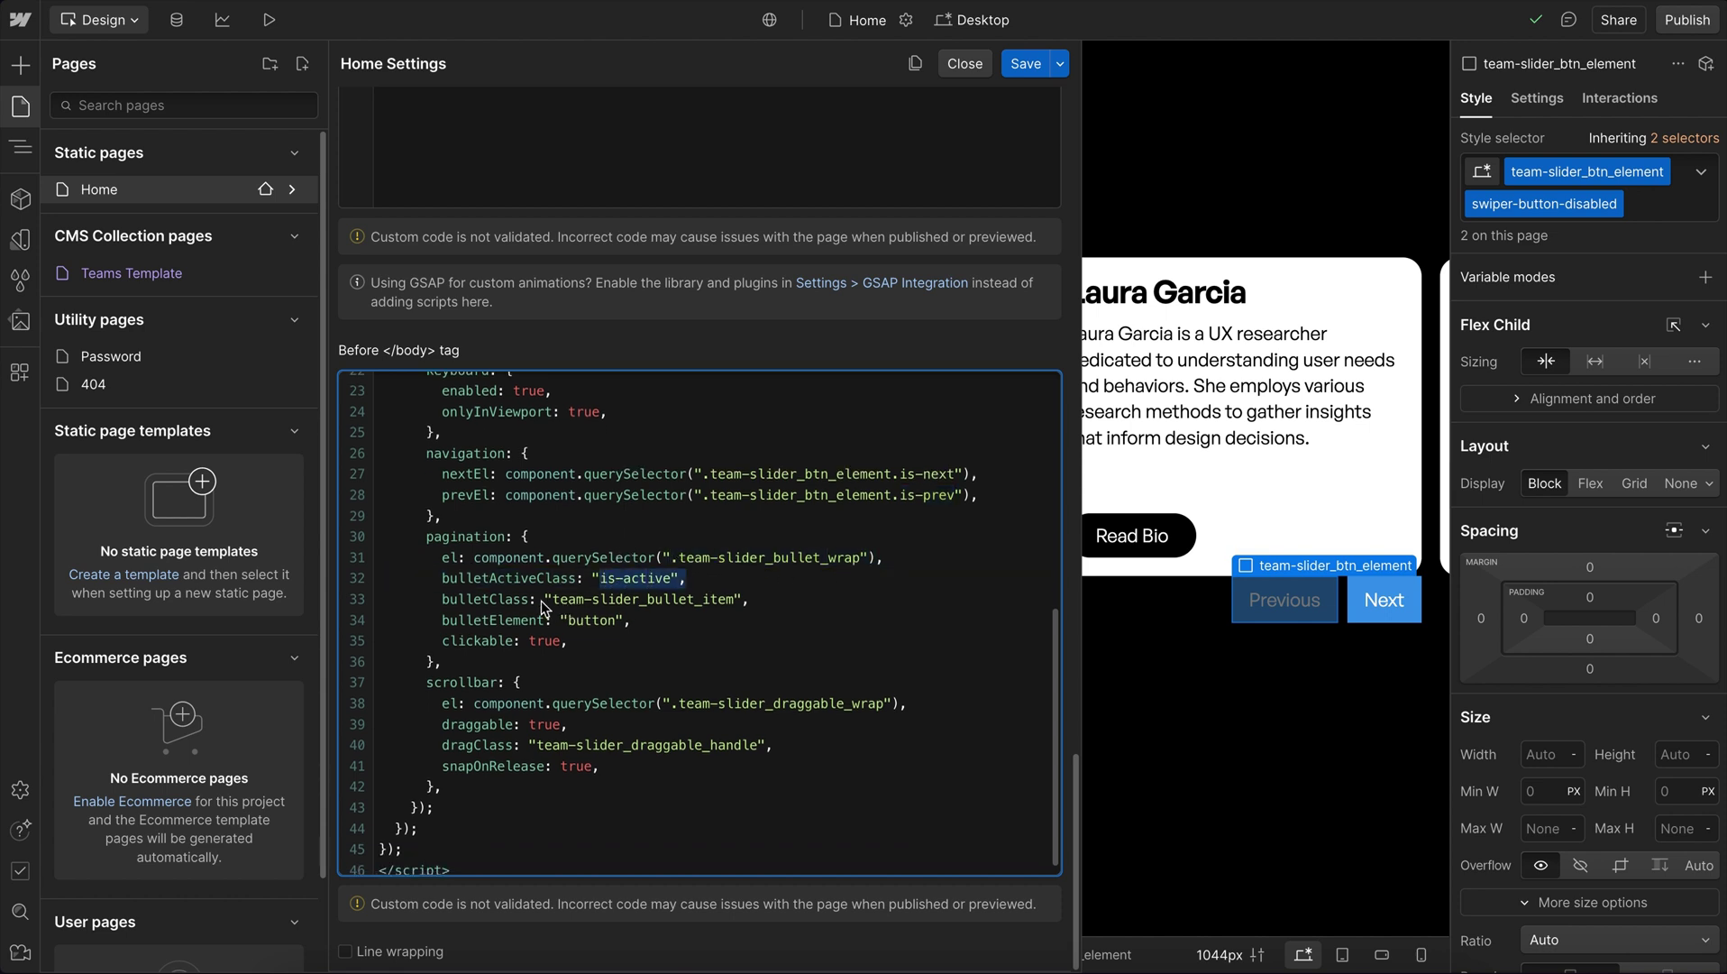
drag(541, 599, 760, 599)
scroll(760, 596, down, 1)
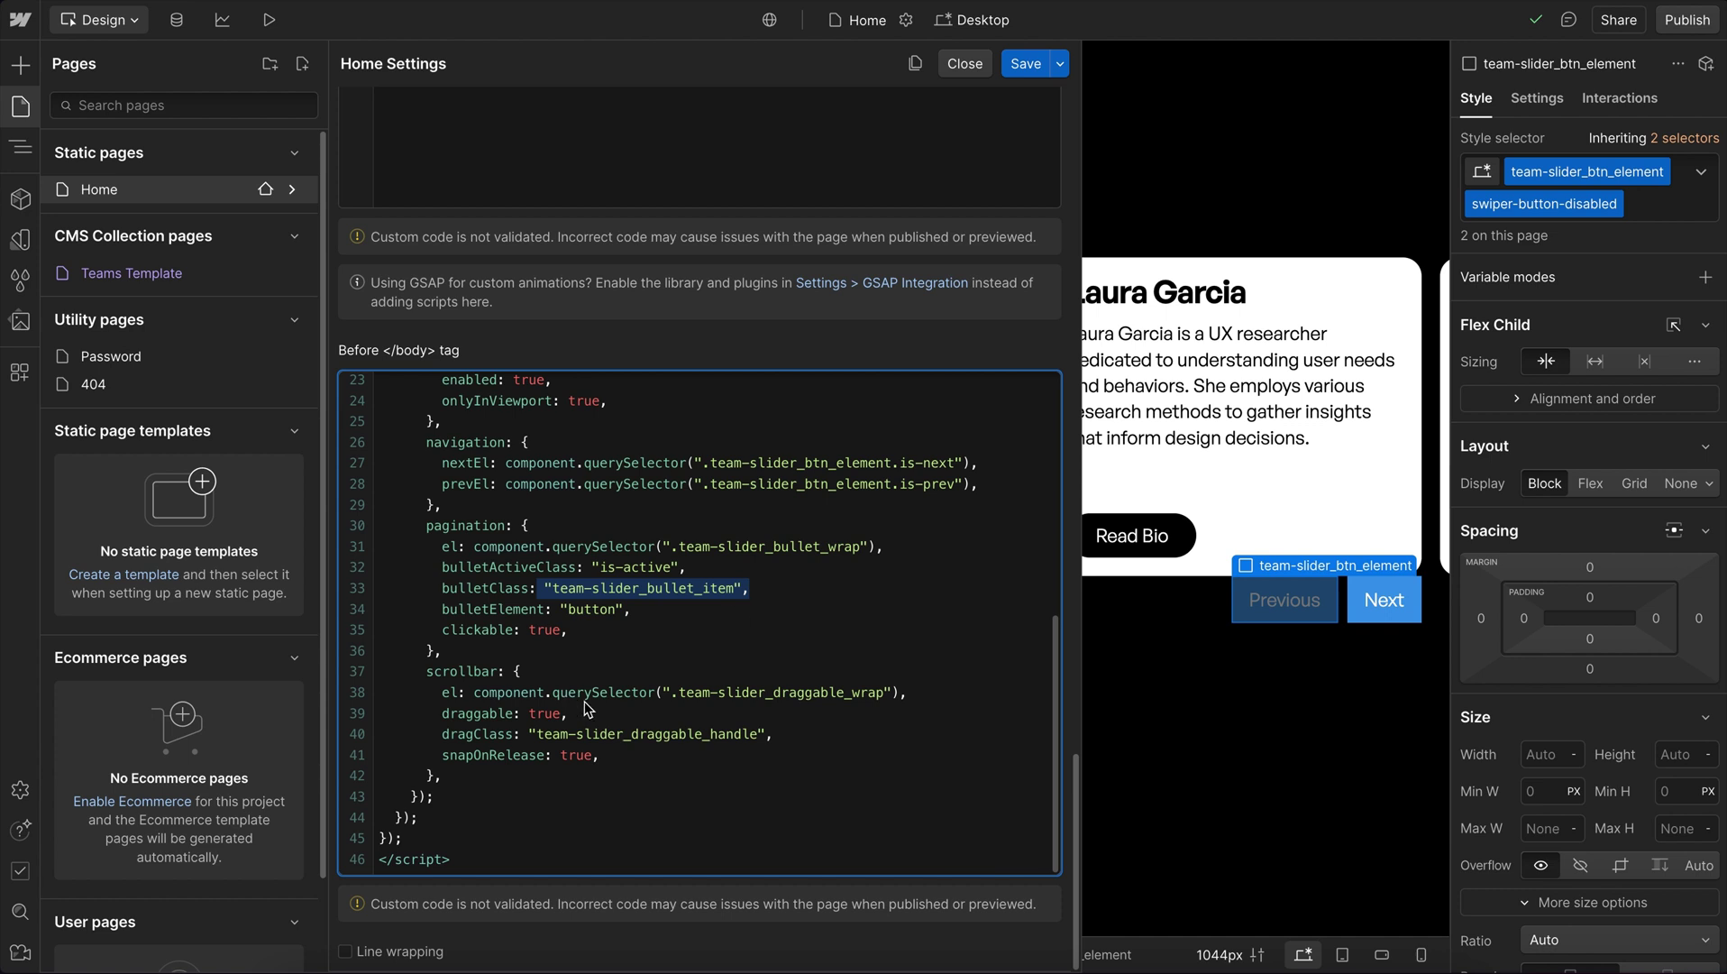
drag(584, 691, 892, 691)
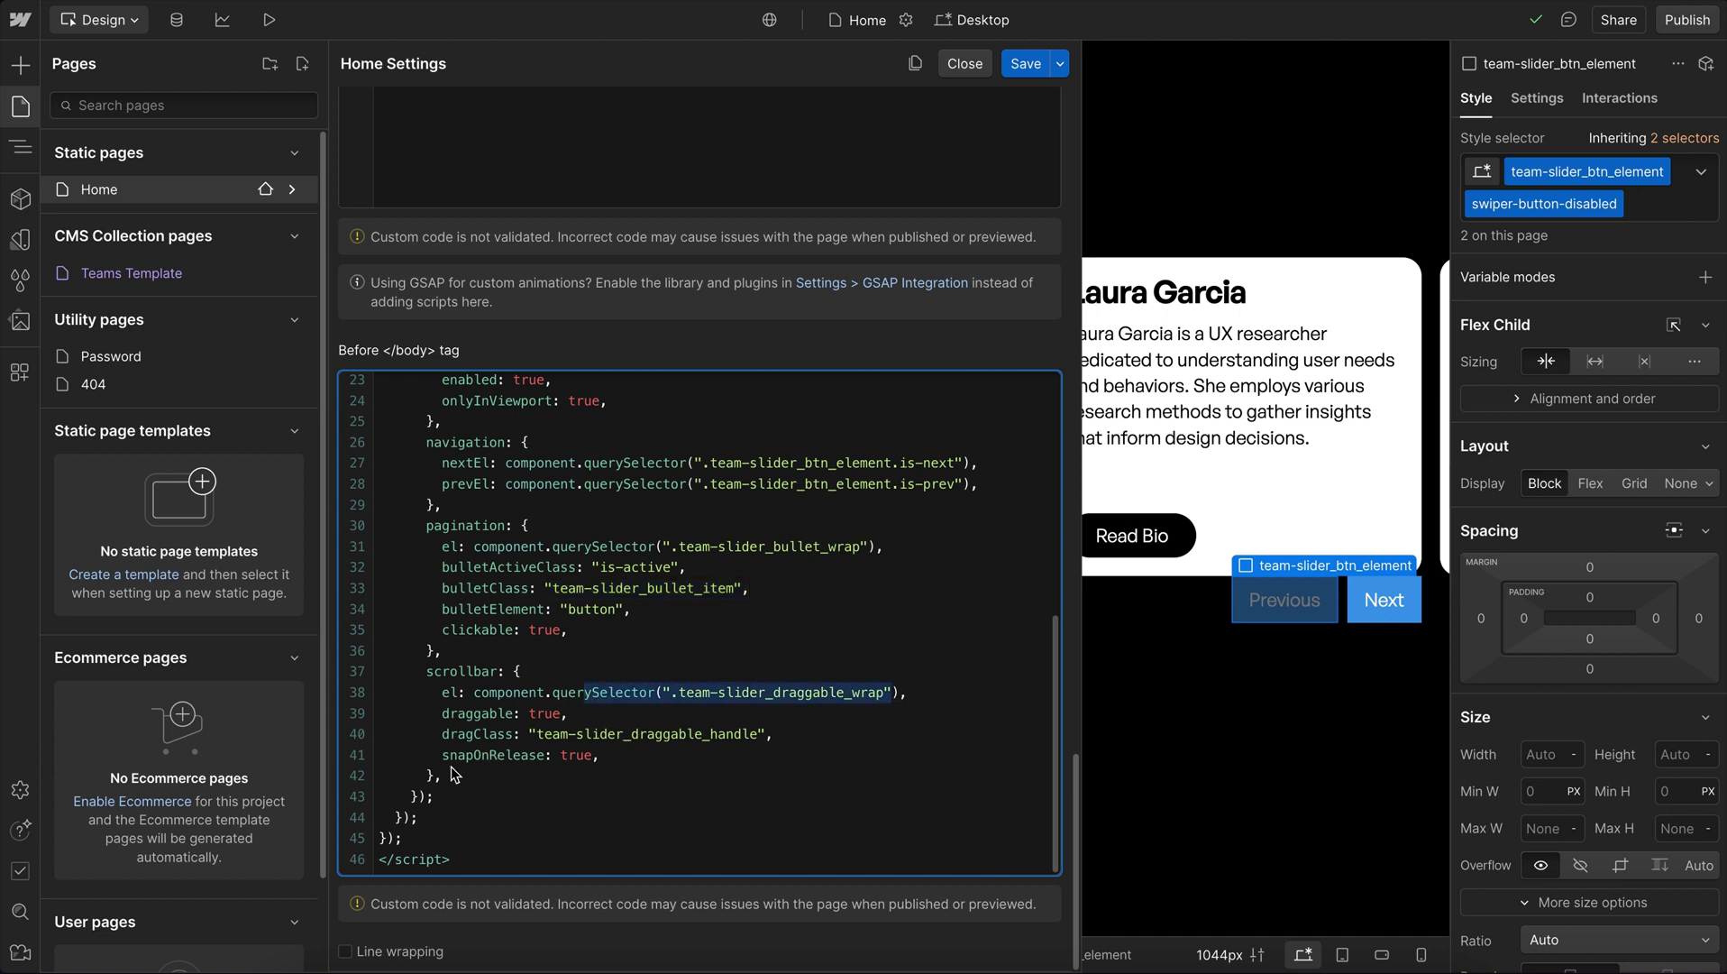
drag(453, 773, 322, 684)
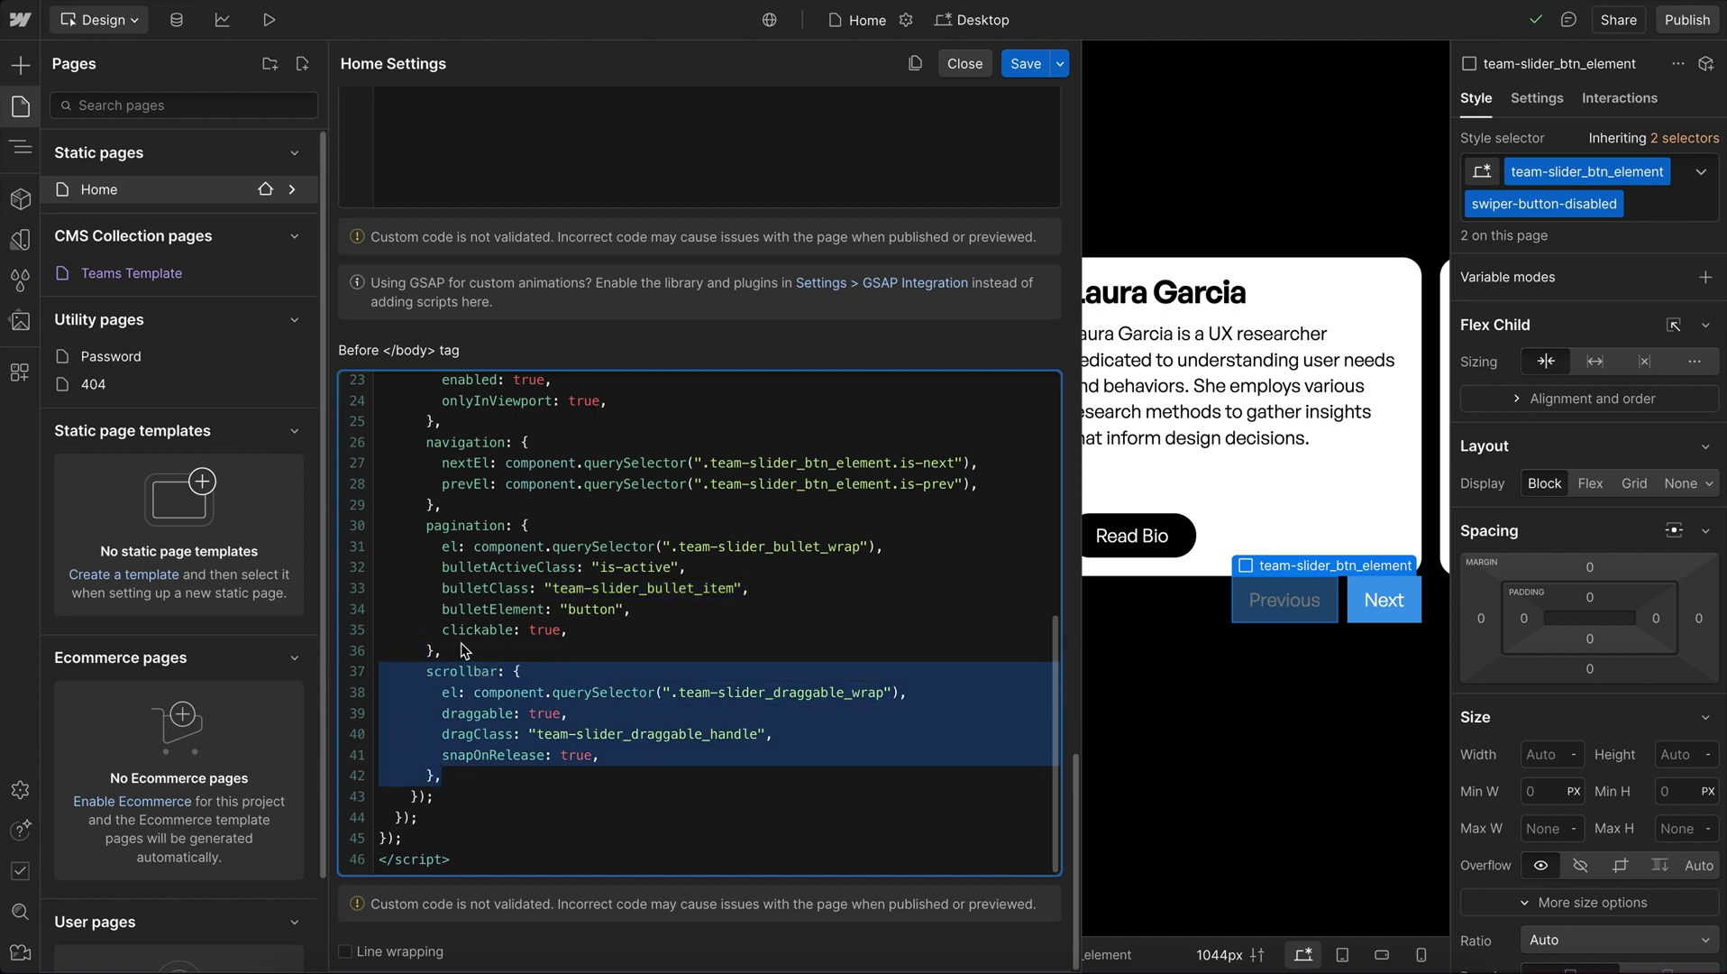
drag(464, 649, 351, 528)
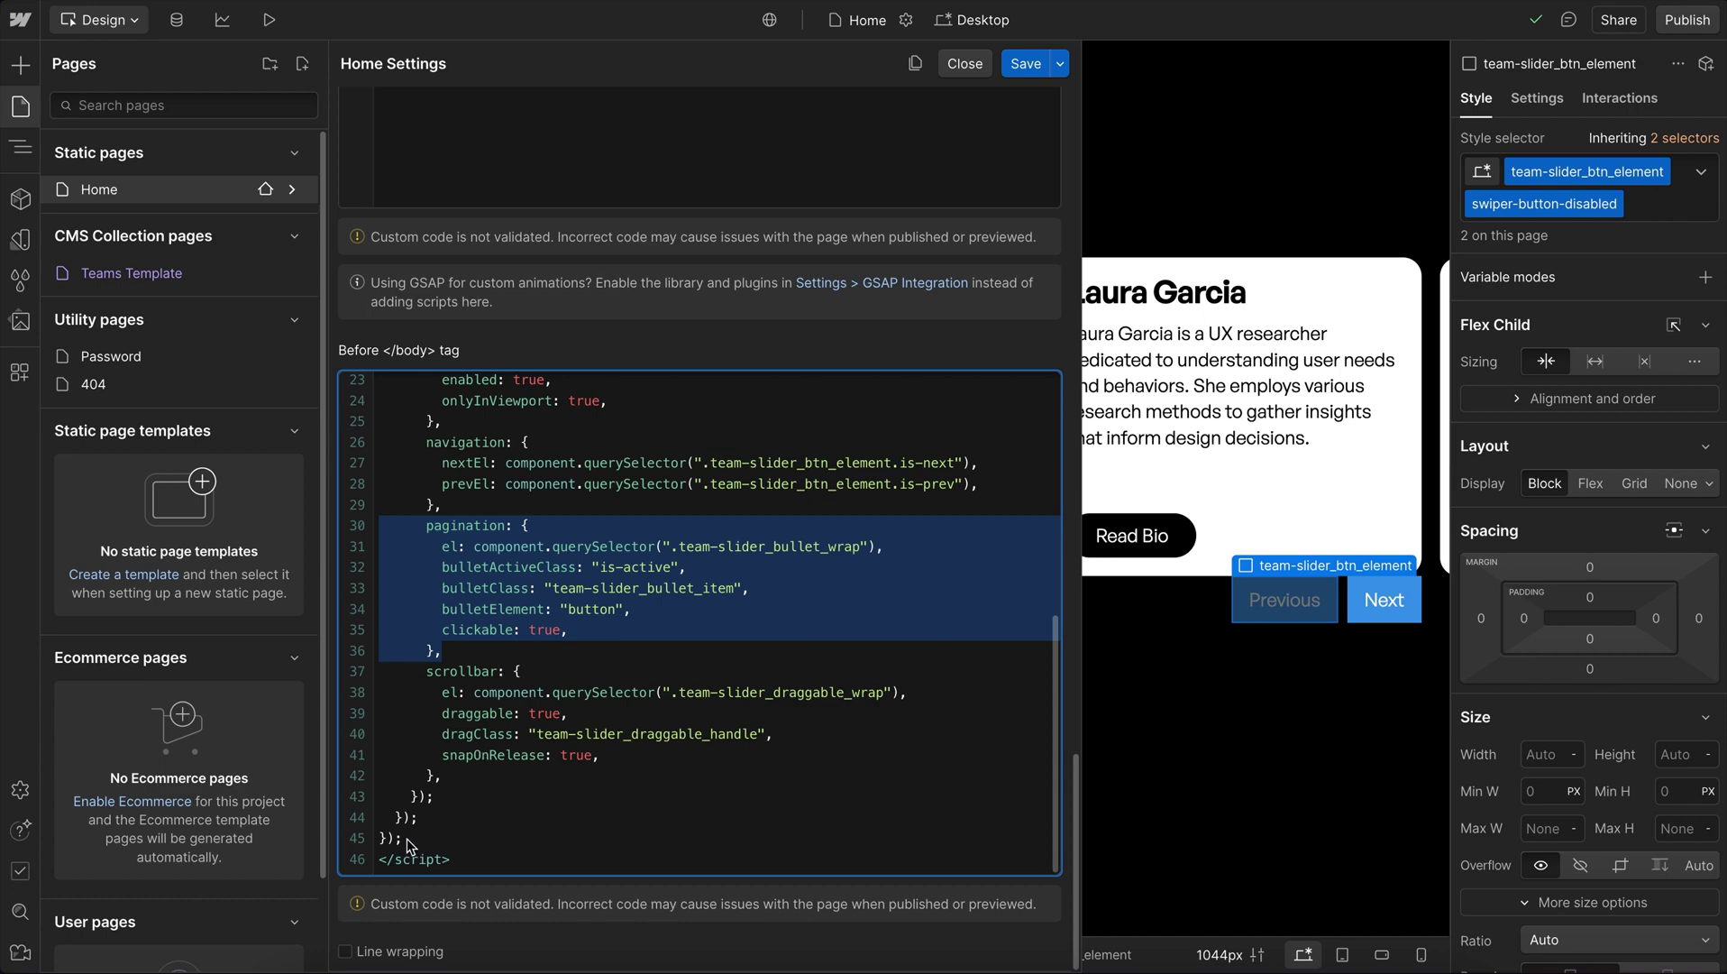
Step: Duplicate the whole DOMContentLoaded listener block below the original, before the closing script tag
drag(402, 838, 328, 458)
scroll(404, 589, up, 5)
scroll(444, 838, down, 5)
click(446, 838)
key(ctrl+v)
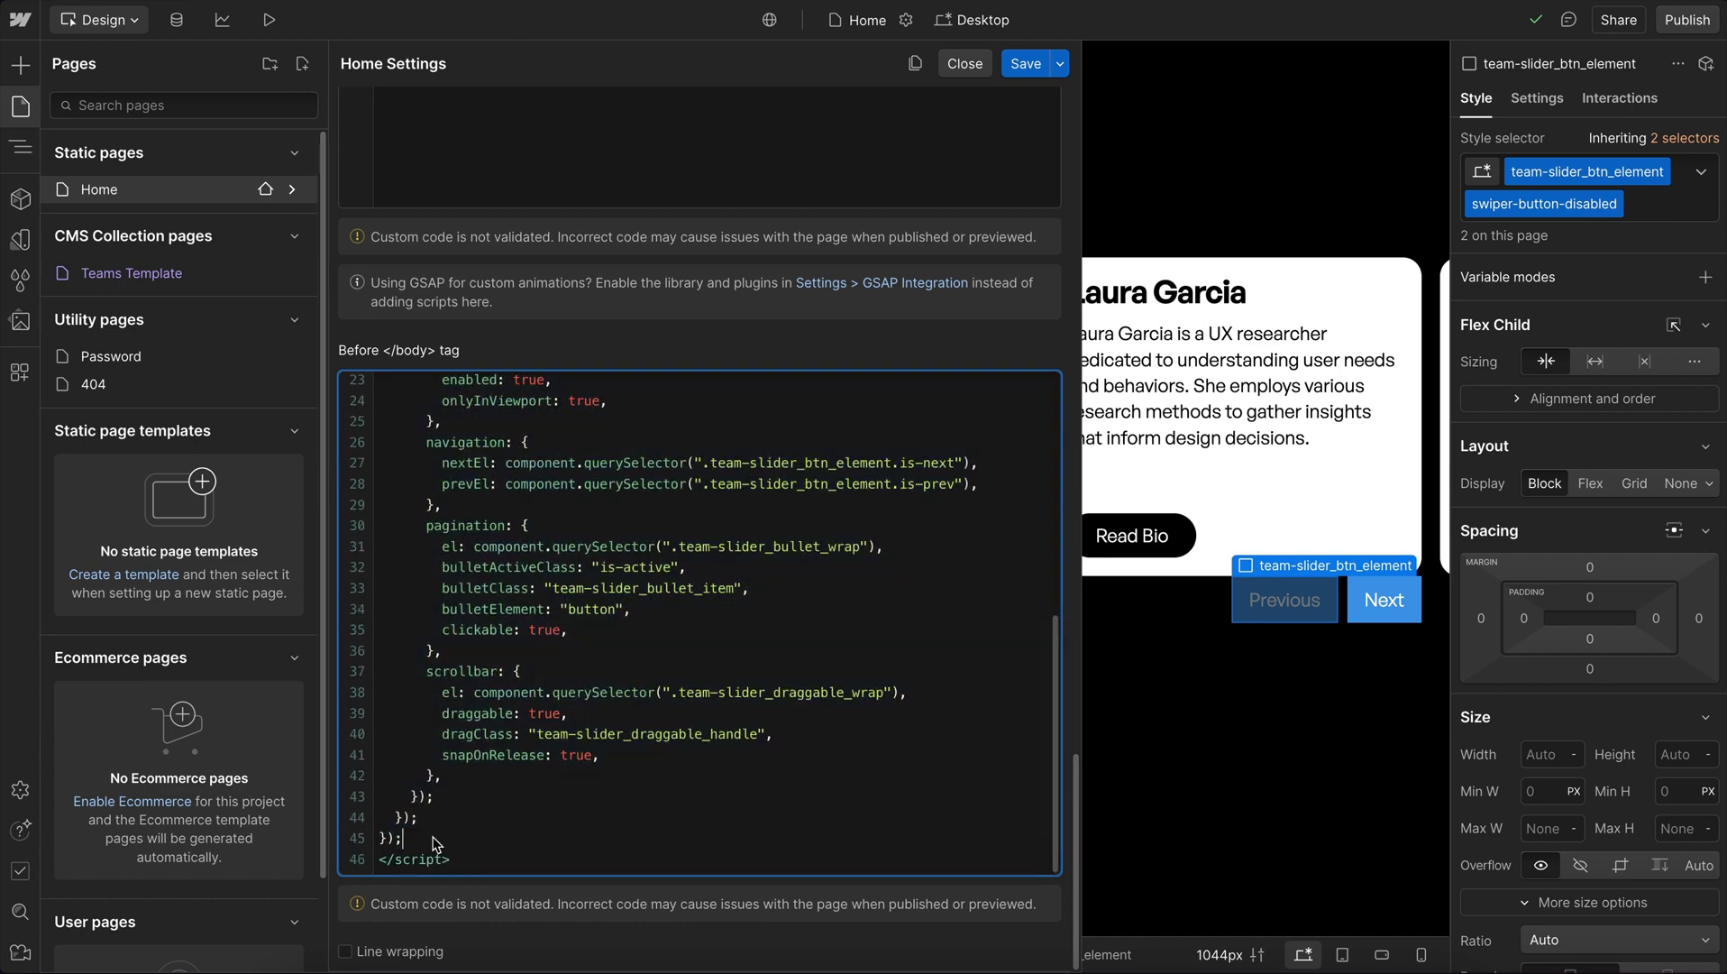
Step: Change the duplicated block's querySelectorAll selector to .blog-slider_component
scroll(534, 543, up, 5)
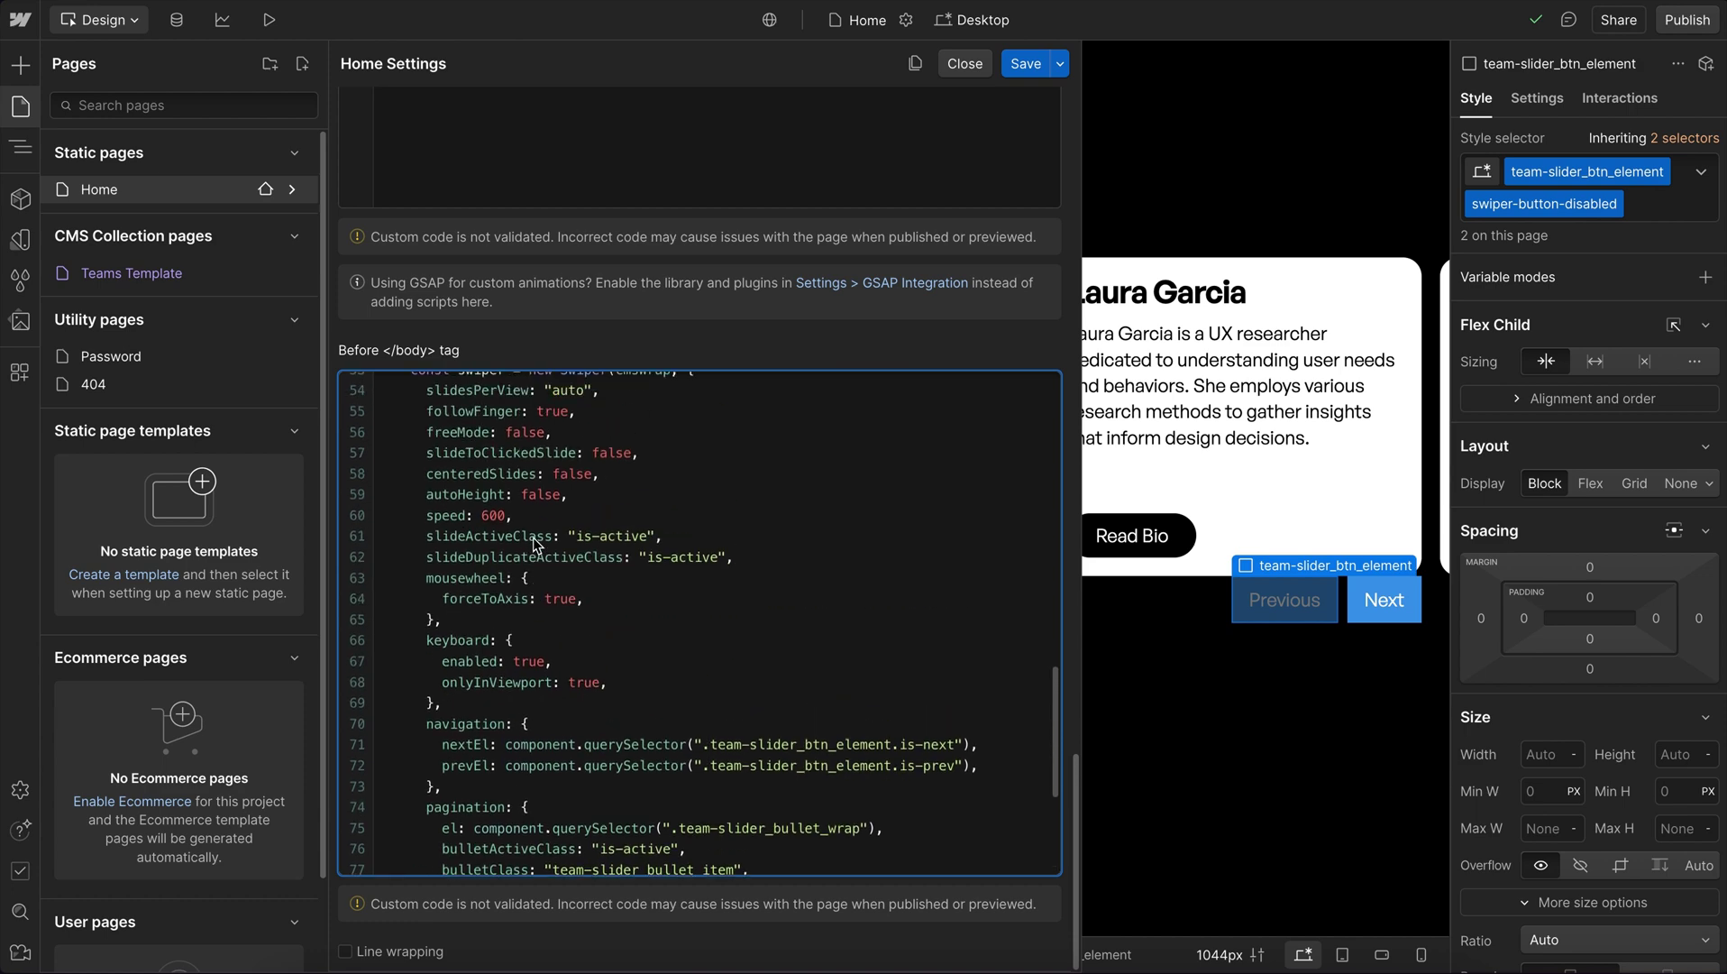
double_click(648, 530)
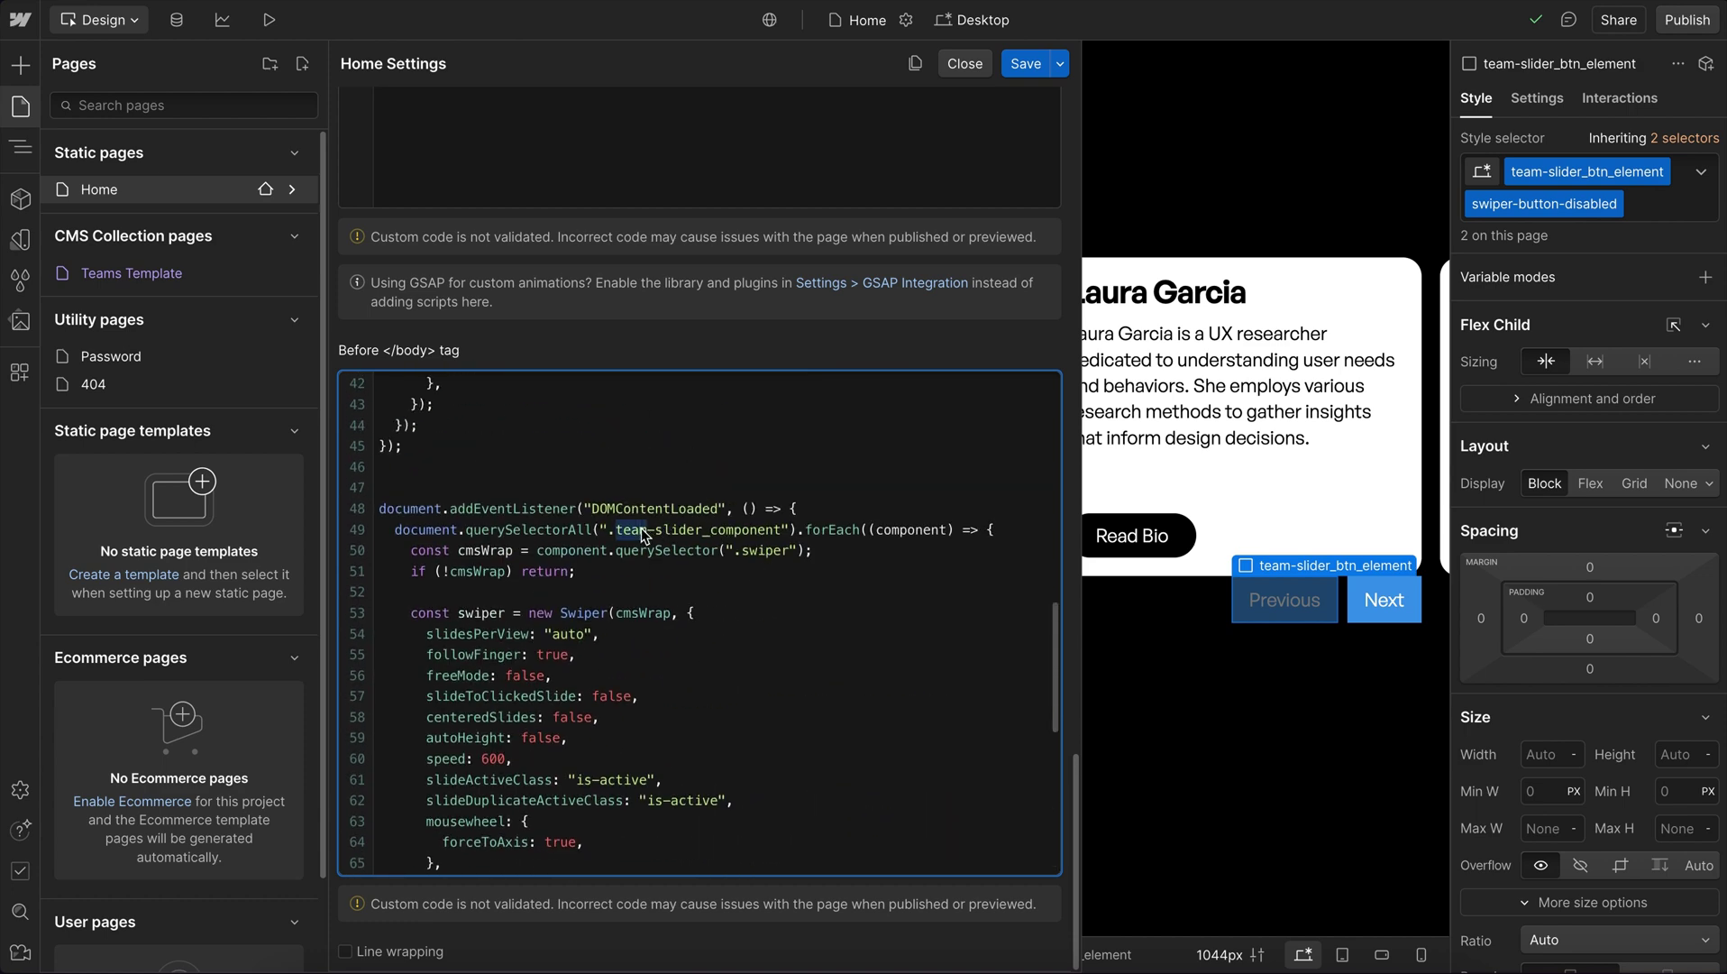
text(blog)
Step: Change the duplicated block's navigation selectors to .blog-slider_btn_element.is-next for nextEl and .blog-slider_btn_element.is-prev for prevEl
scroll(721, 611, down, 4)
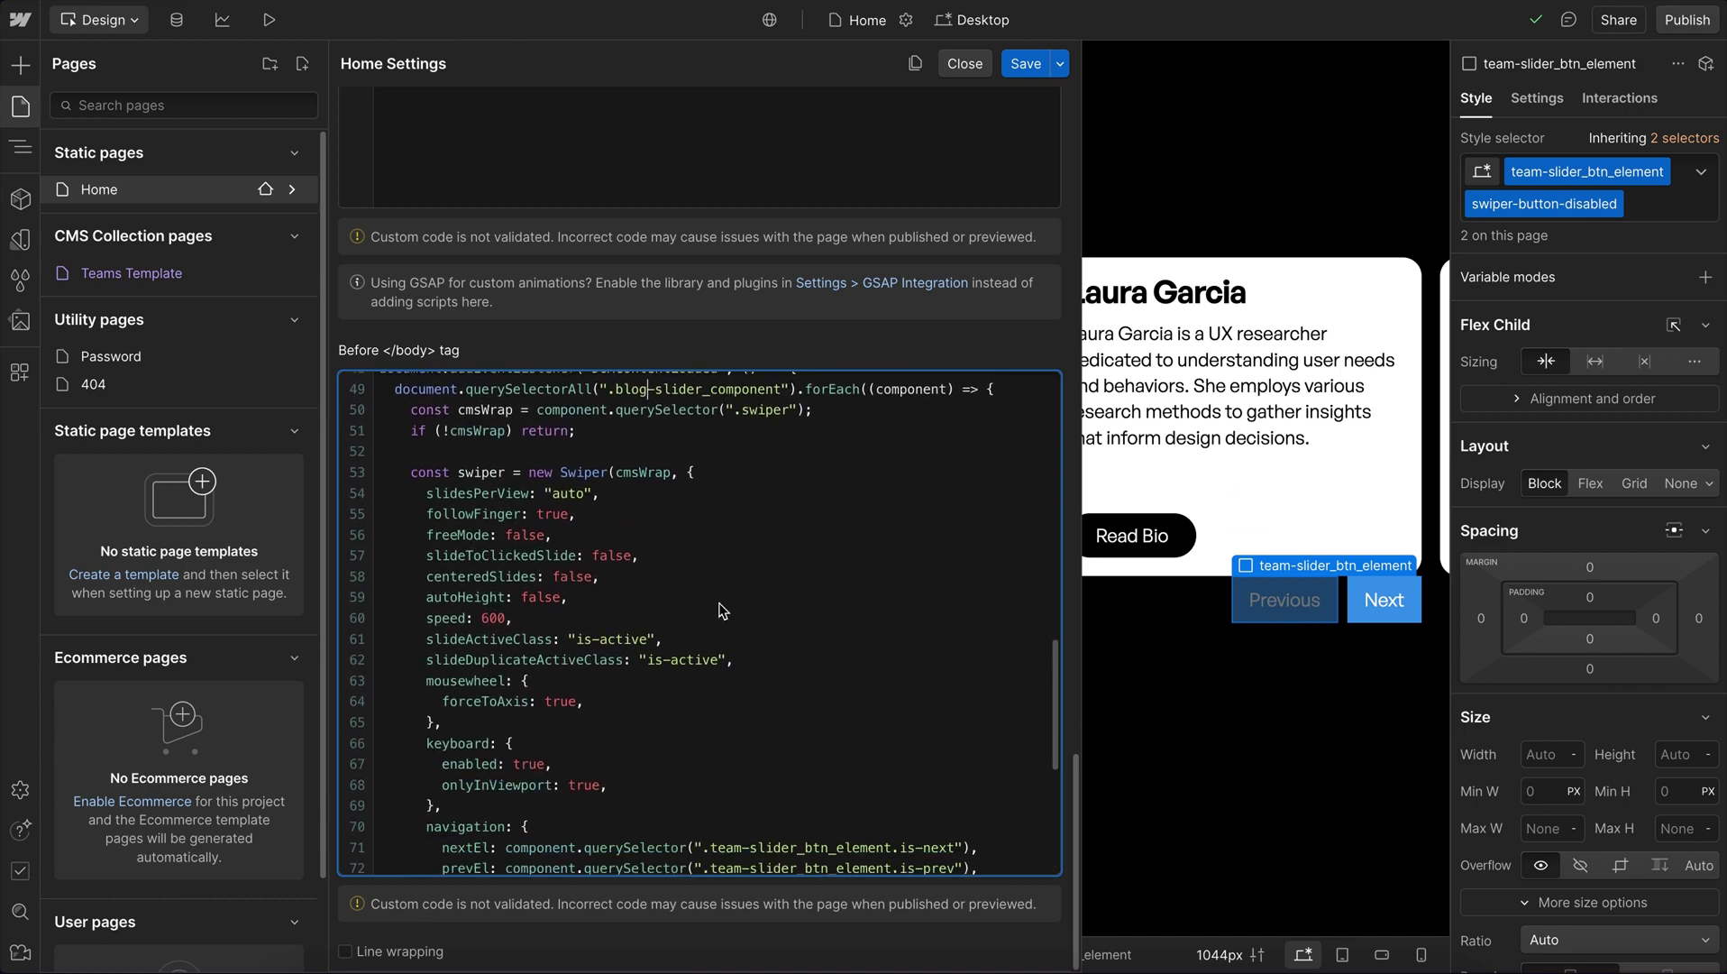
double_click(727, 624)
text(blog)
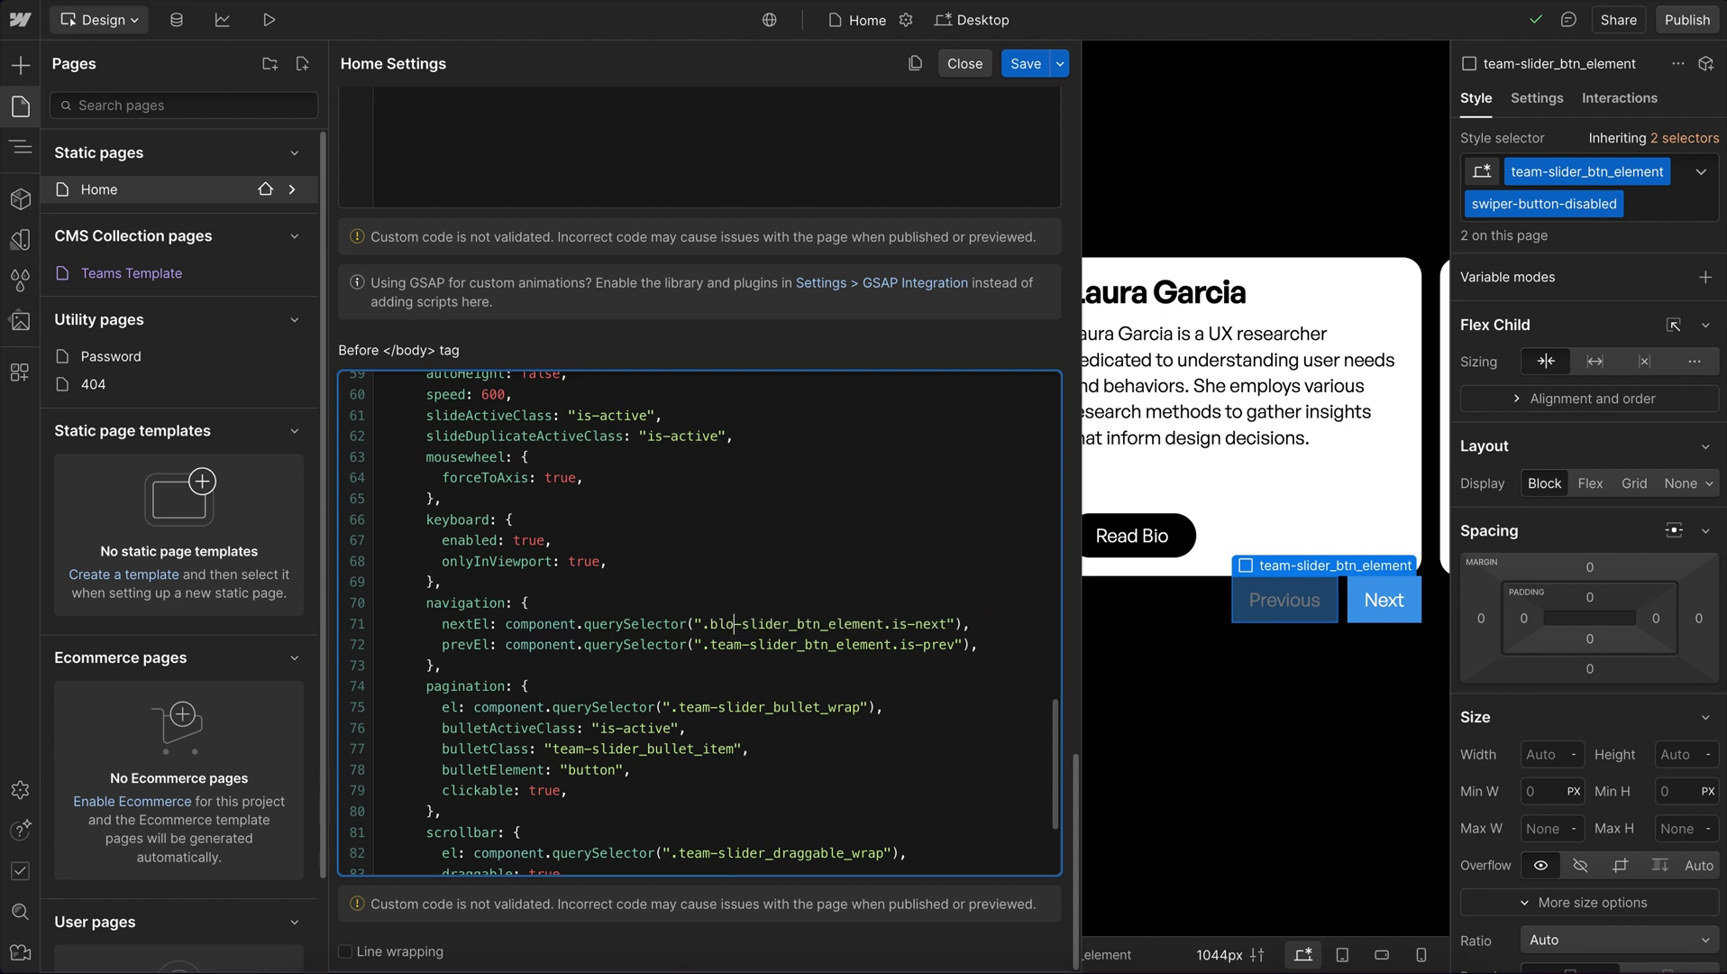
double_click(727, 644)
text(blog)
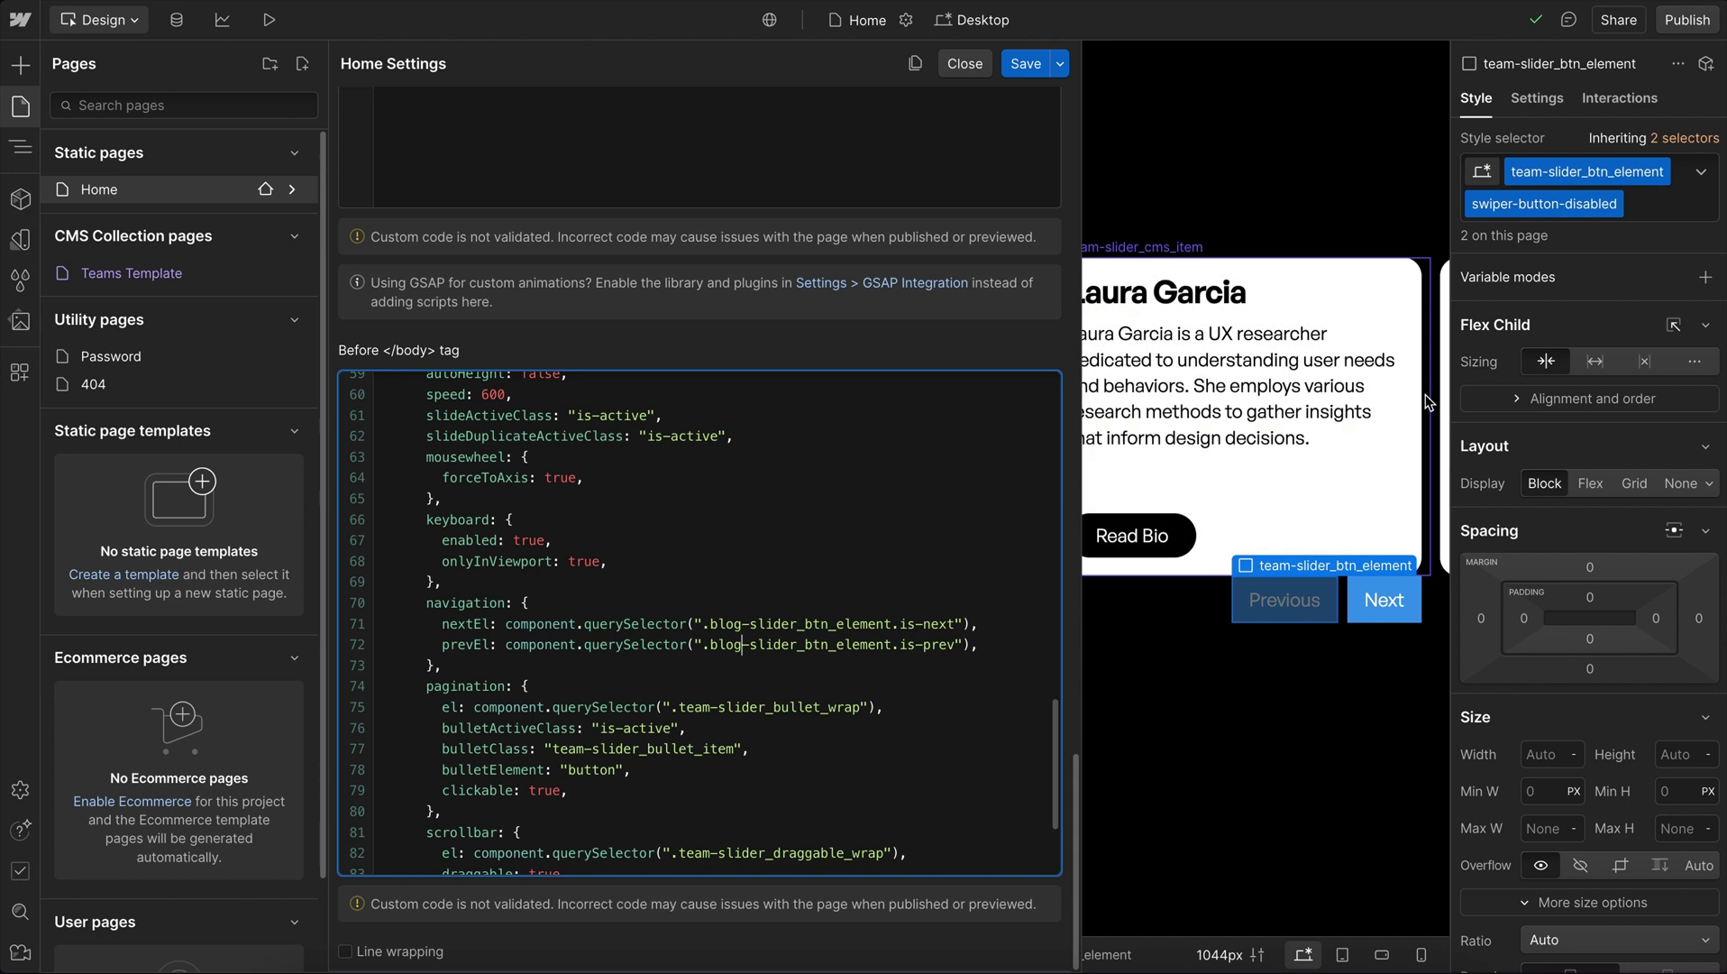
scroll(739, 694, down, 2)
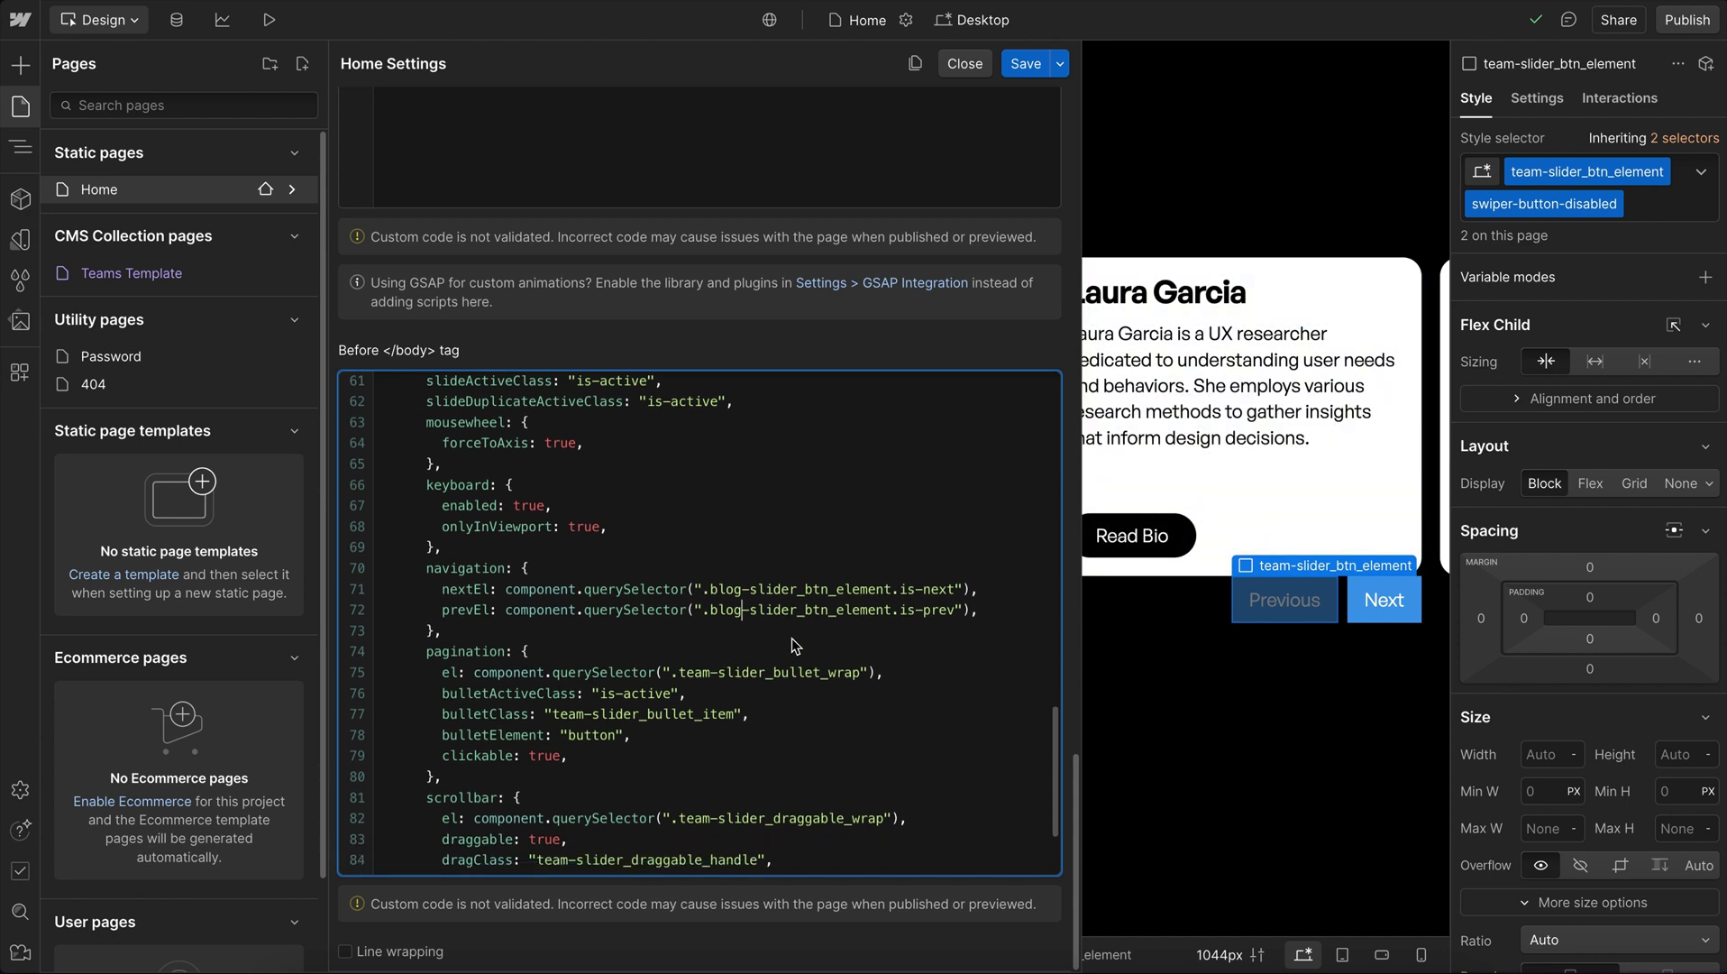
Step: Change the duplicated block's pagination selector to .blog-slider_bullet_wrap and its bulletClass to blog-slider_bullet_item
scroll(792, 638, down, 5)
double_click(698, 558)
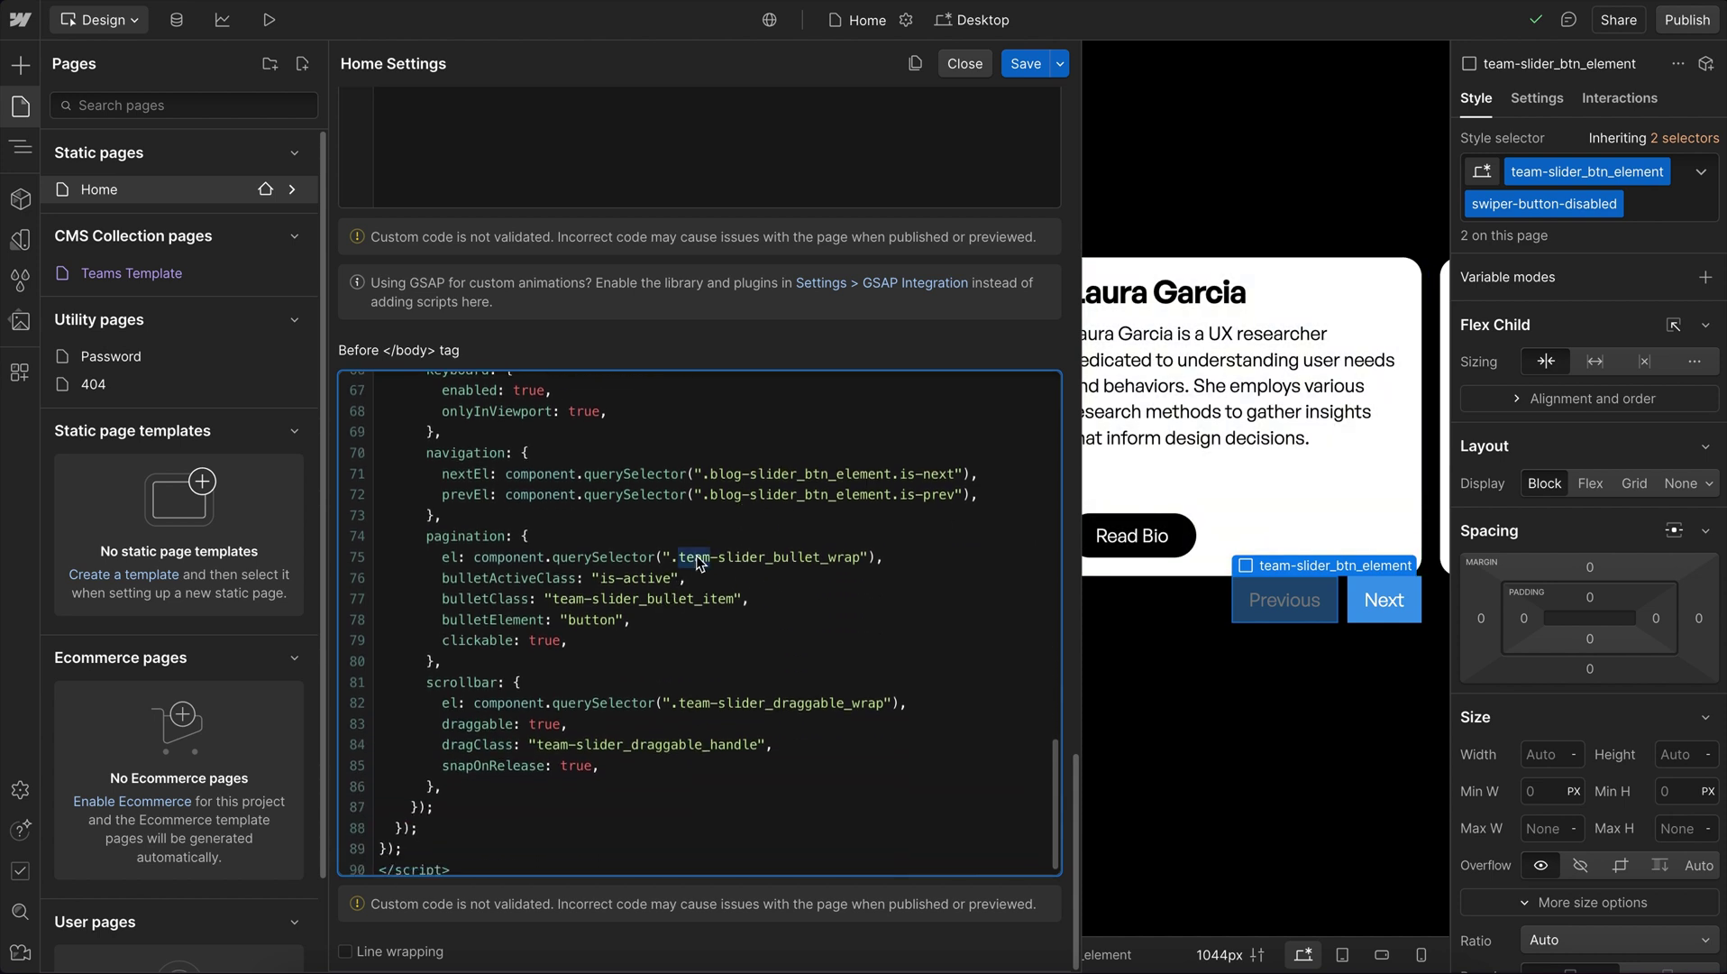
text(blog)
double_click(567, 598)
text(blog)
Step: Change the duplicated block's scrollbar selector to .blog-slider_draggable_wrap and its dragClass to blog-slider_draggable_handle
double_click(695, 702)
text(blog)
double_click(550, 743)
text(blo)
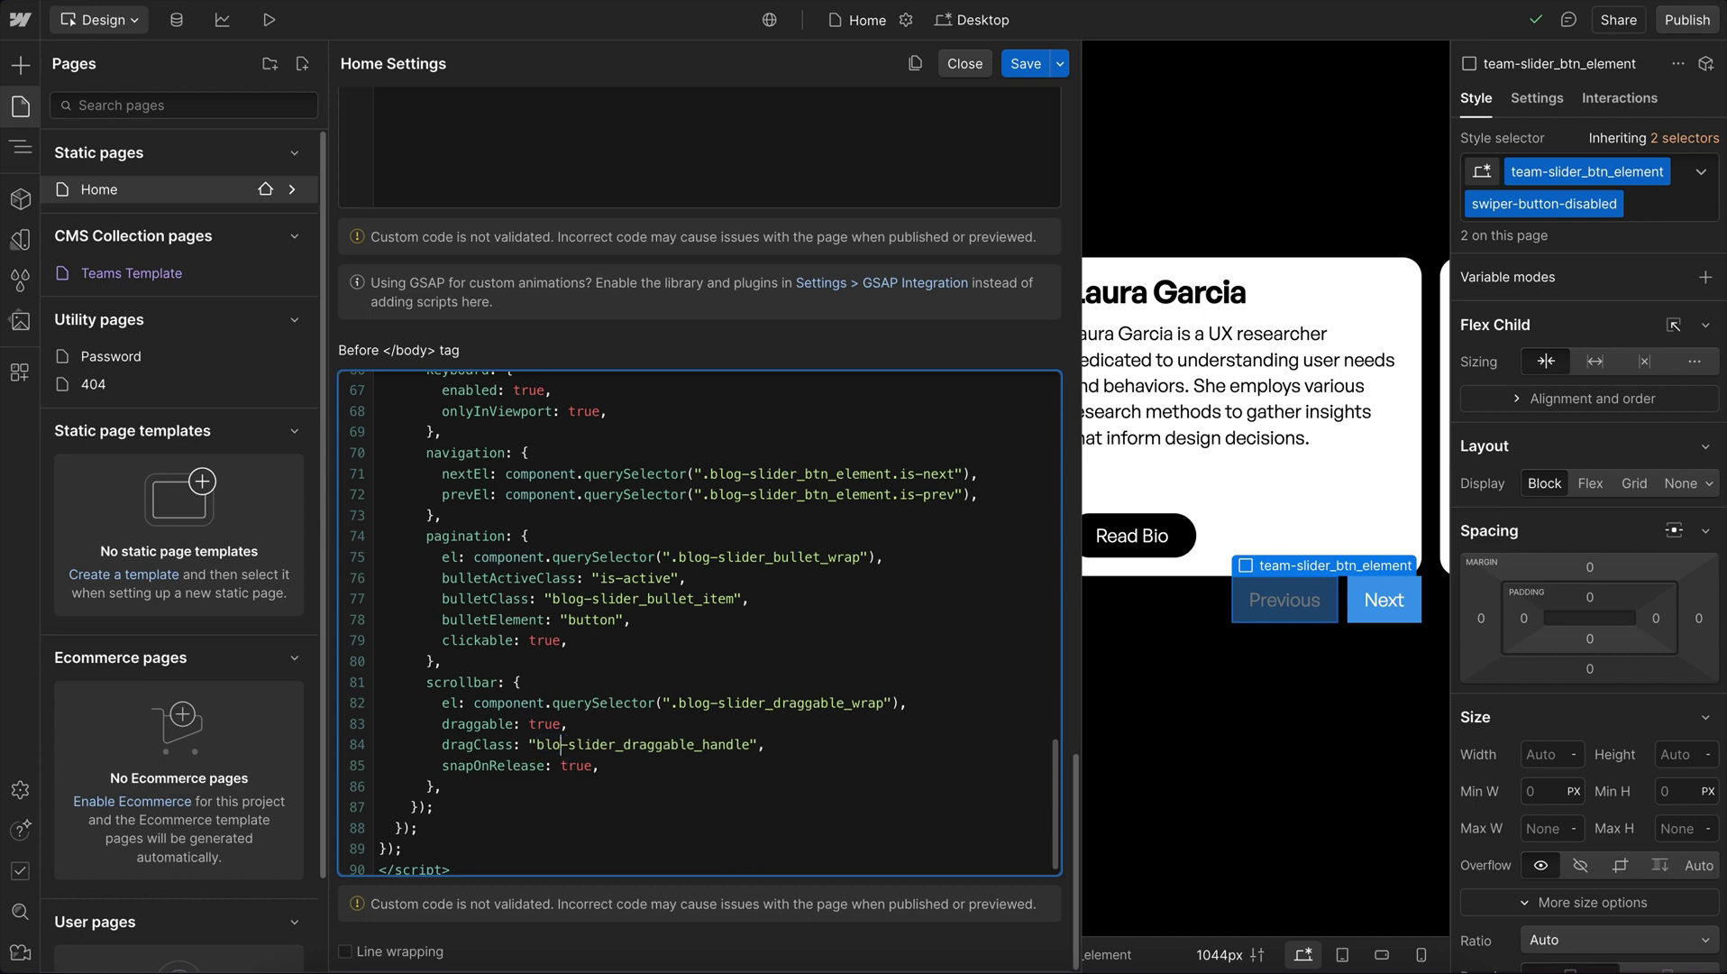
text(g)
scroll(702, 799, down, 1)
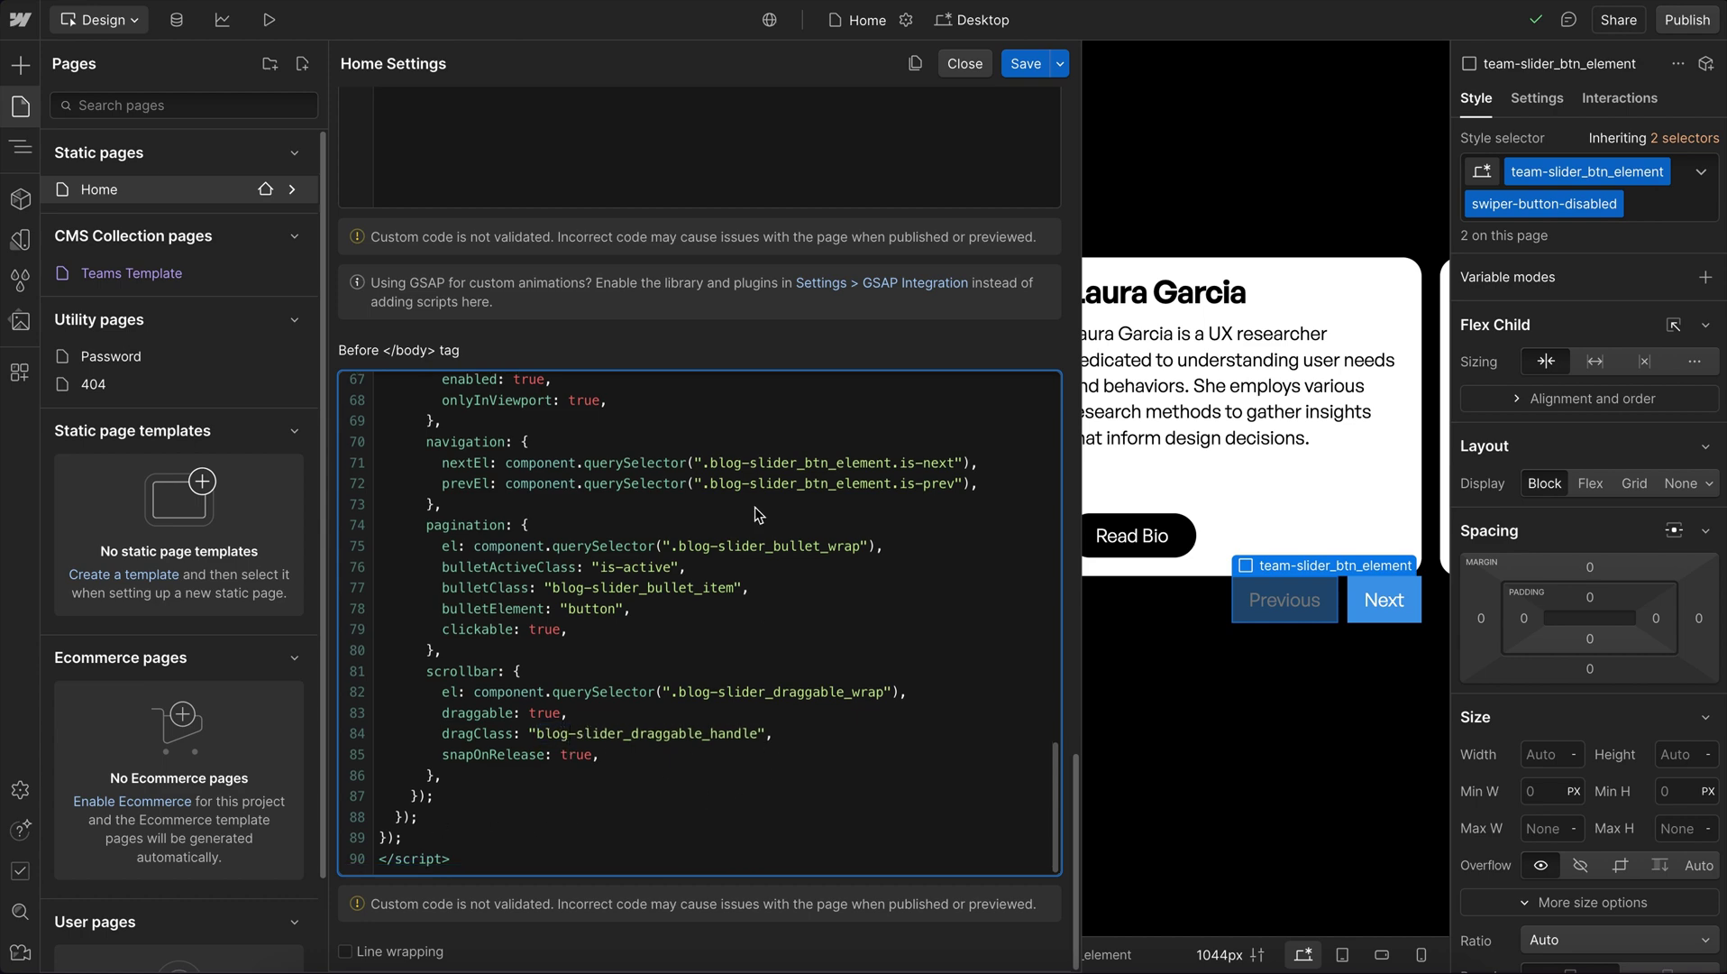
Step: Set the speed to 200 in the duplicated blog slider block
scroll(569, 649, up, 5)
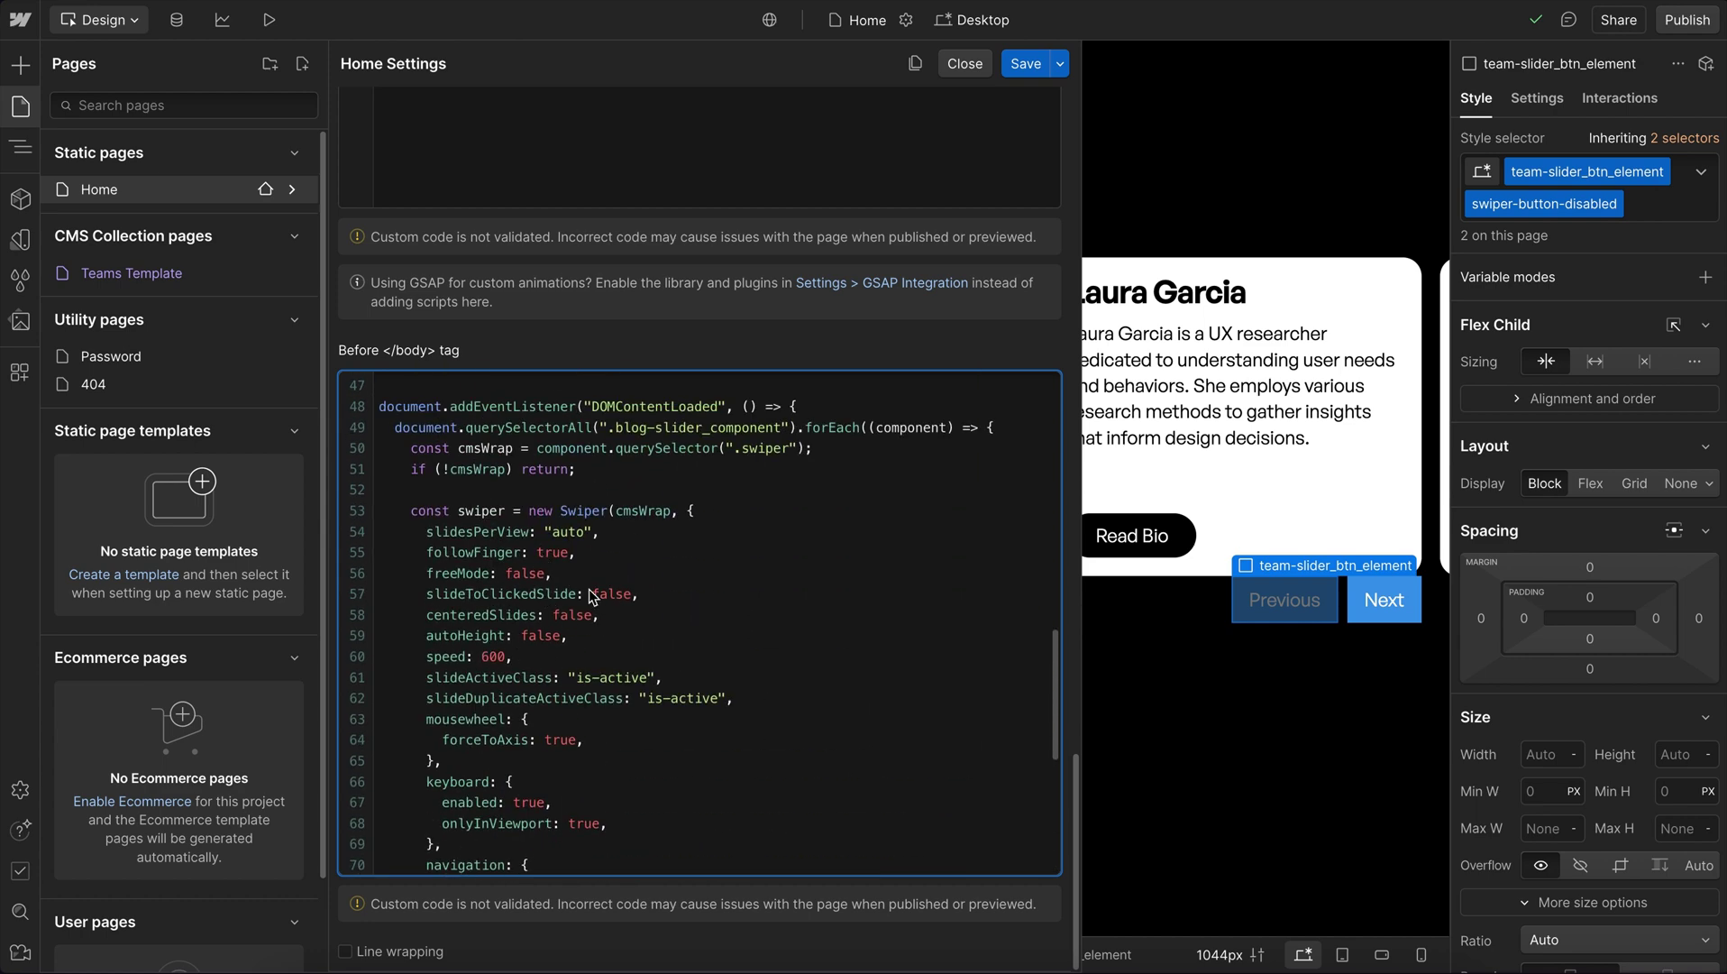
key(BackSpace)
scroll(581, 431, up, 1)
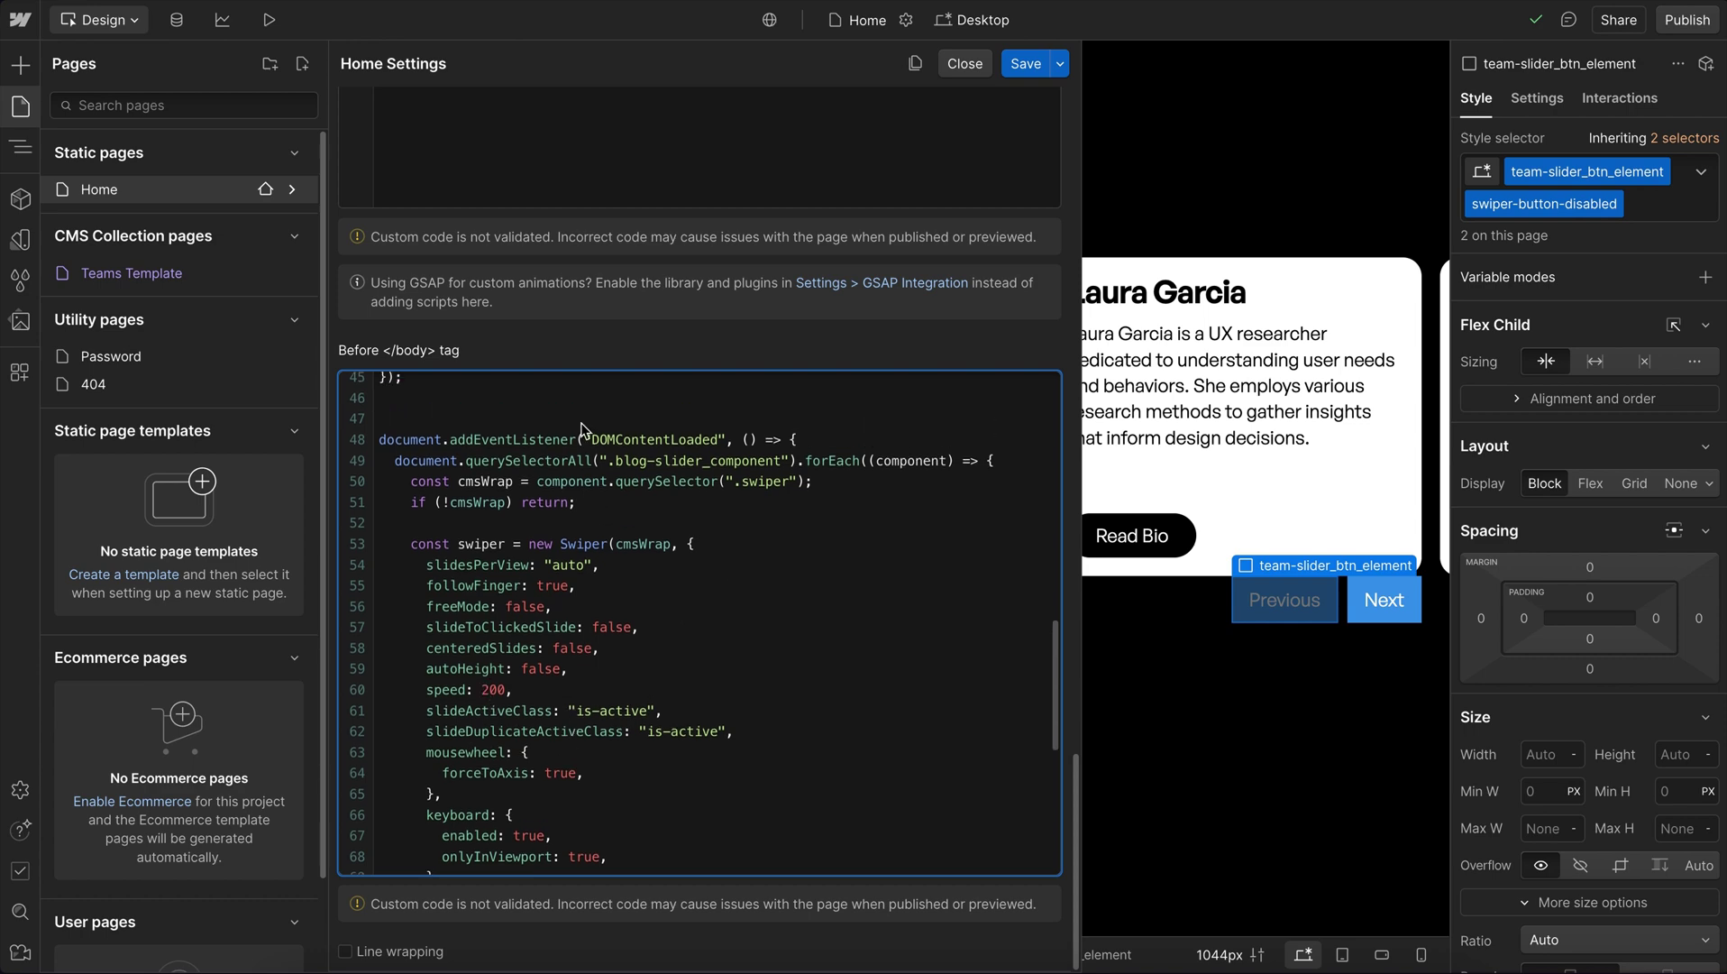
Step: Delete the duplicated blog slider listener block and its blank lines, keeping the original team slider script and closing script tag
scroll(468, 548, down, 5)
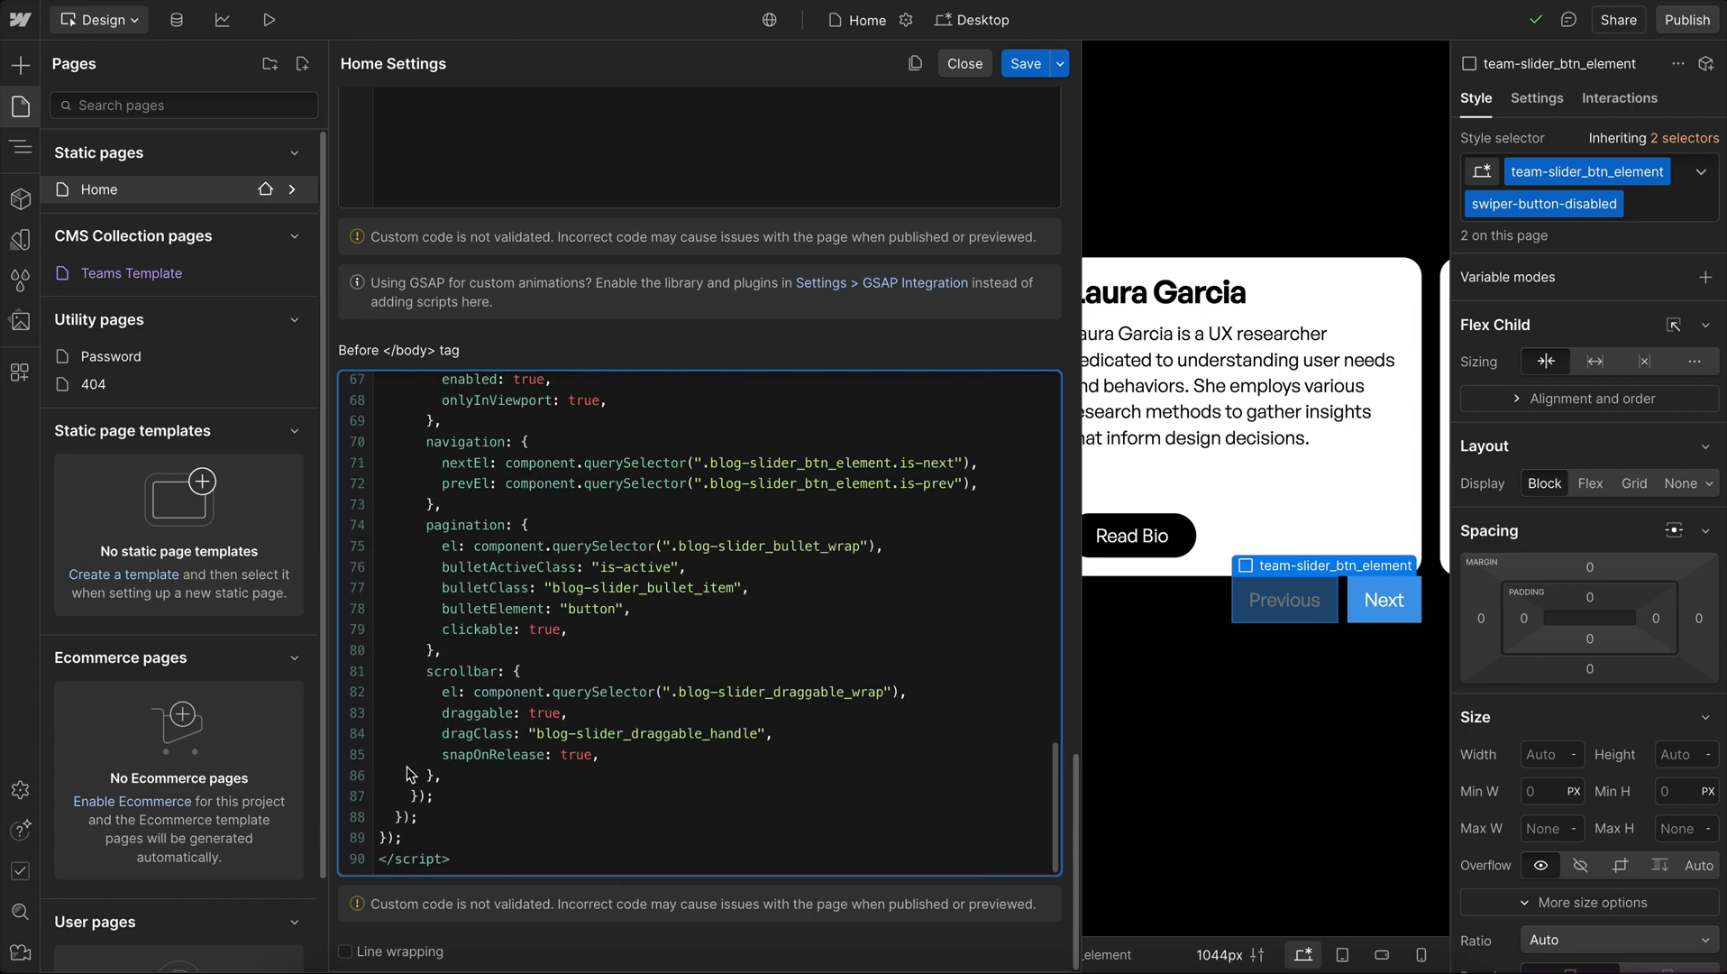
drag(416, 838, 337, 506)
key(BackSpace)
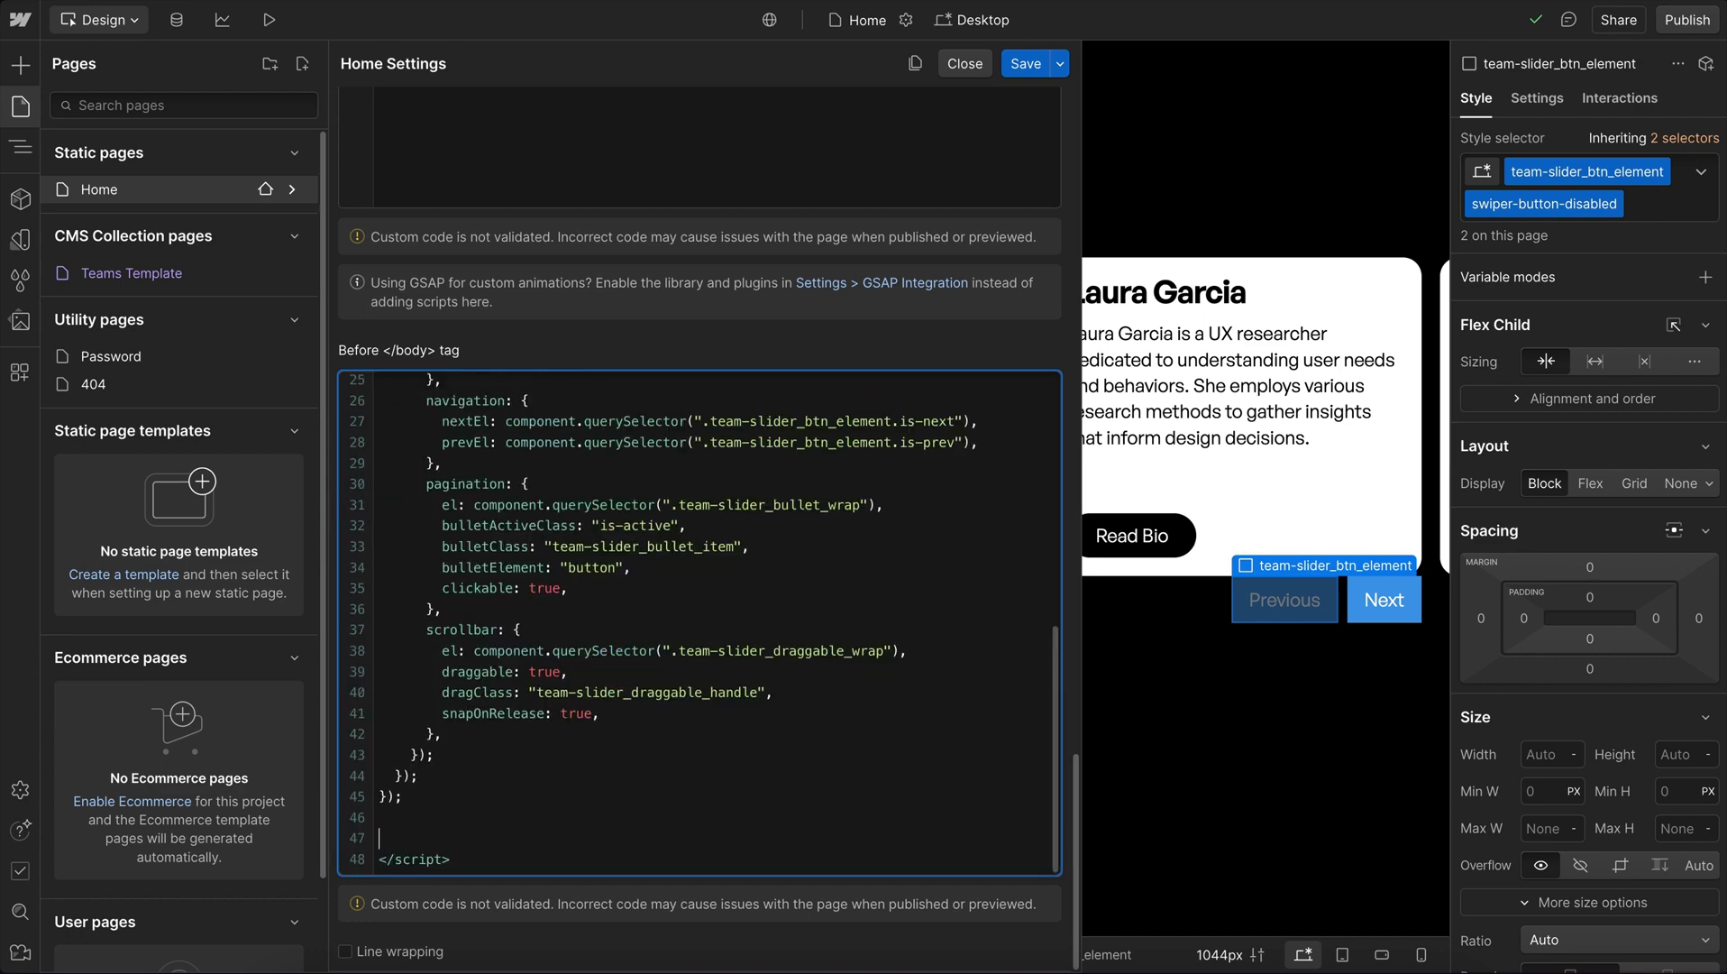
Step: Set freeMode to true in the team slider's Swiper options and save the Home page settings
scroll(338, 523, up, 3)
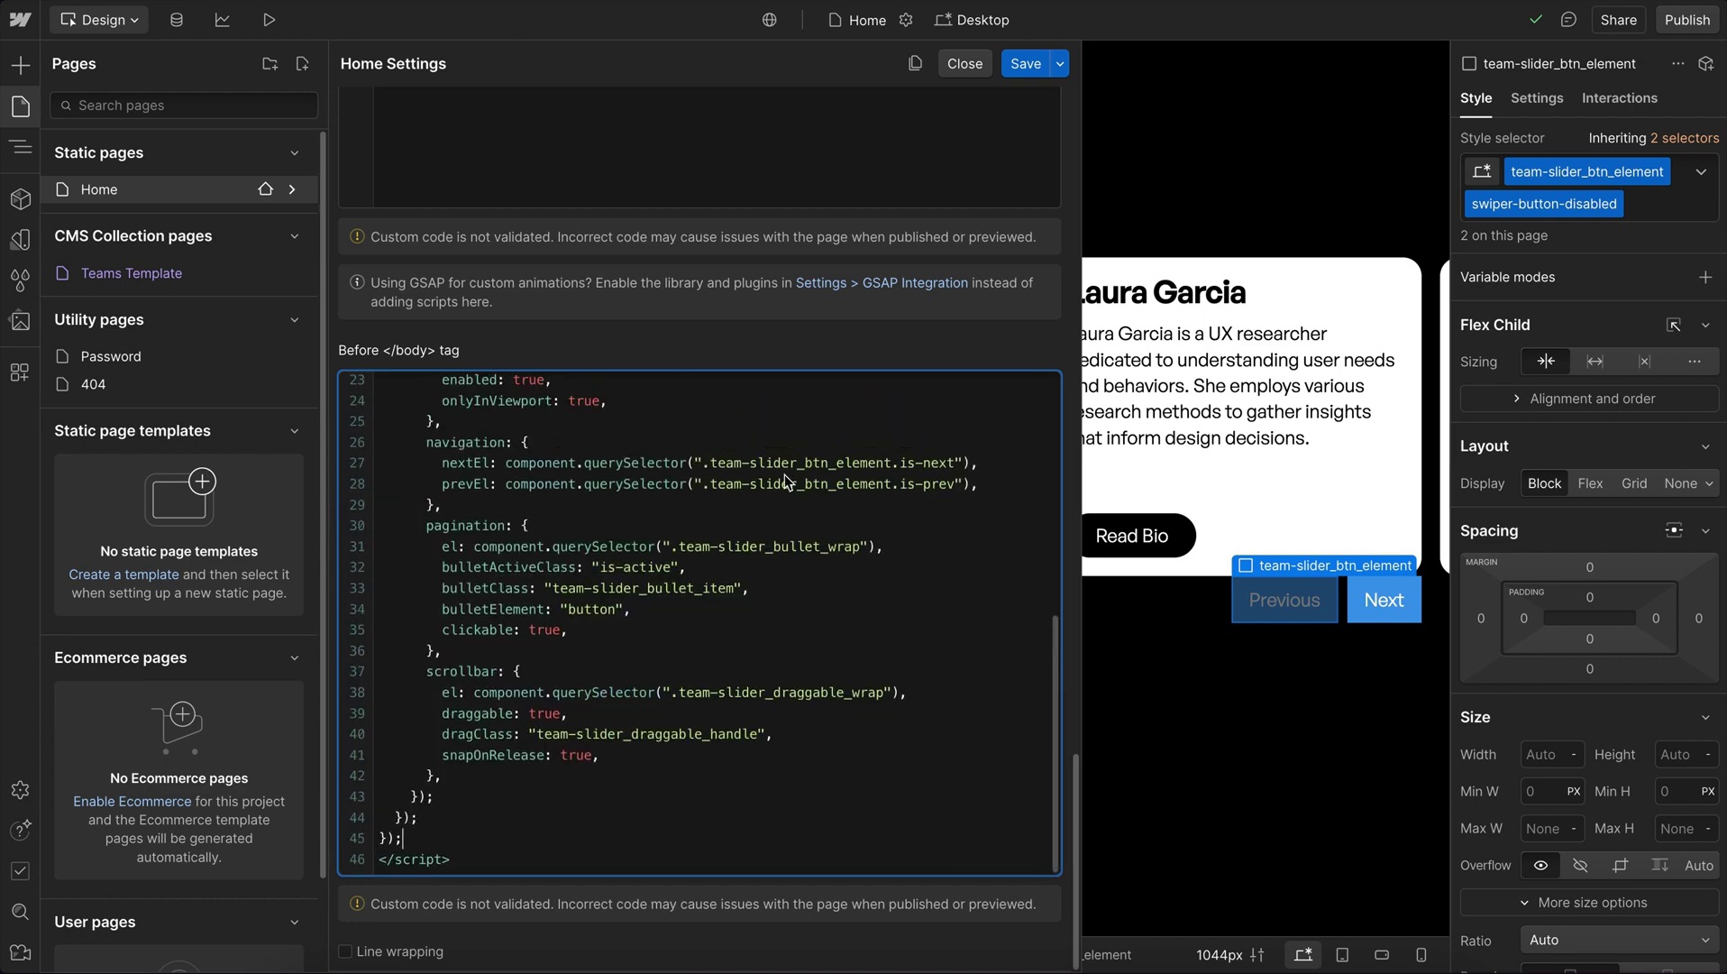
scroll(676, 559, up, 2)
scroll(572, 595, up, 1)
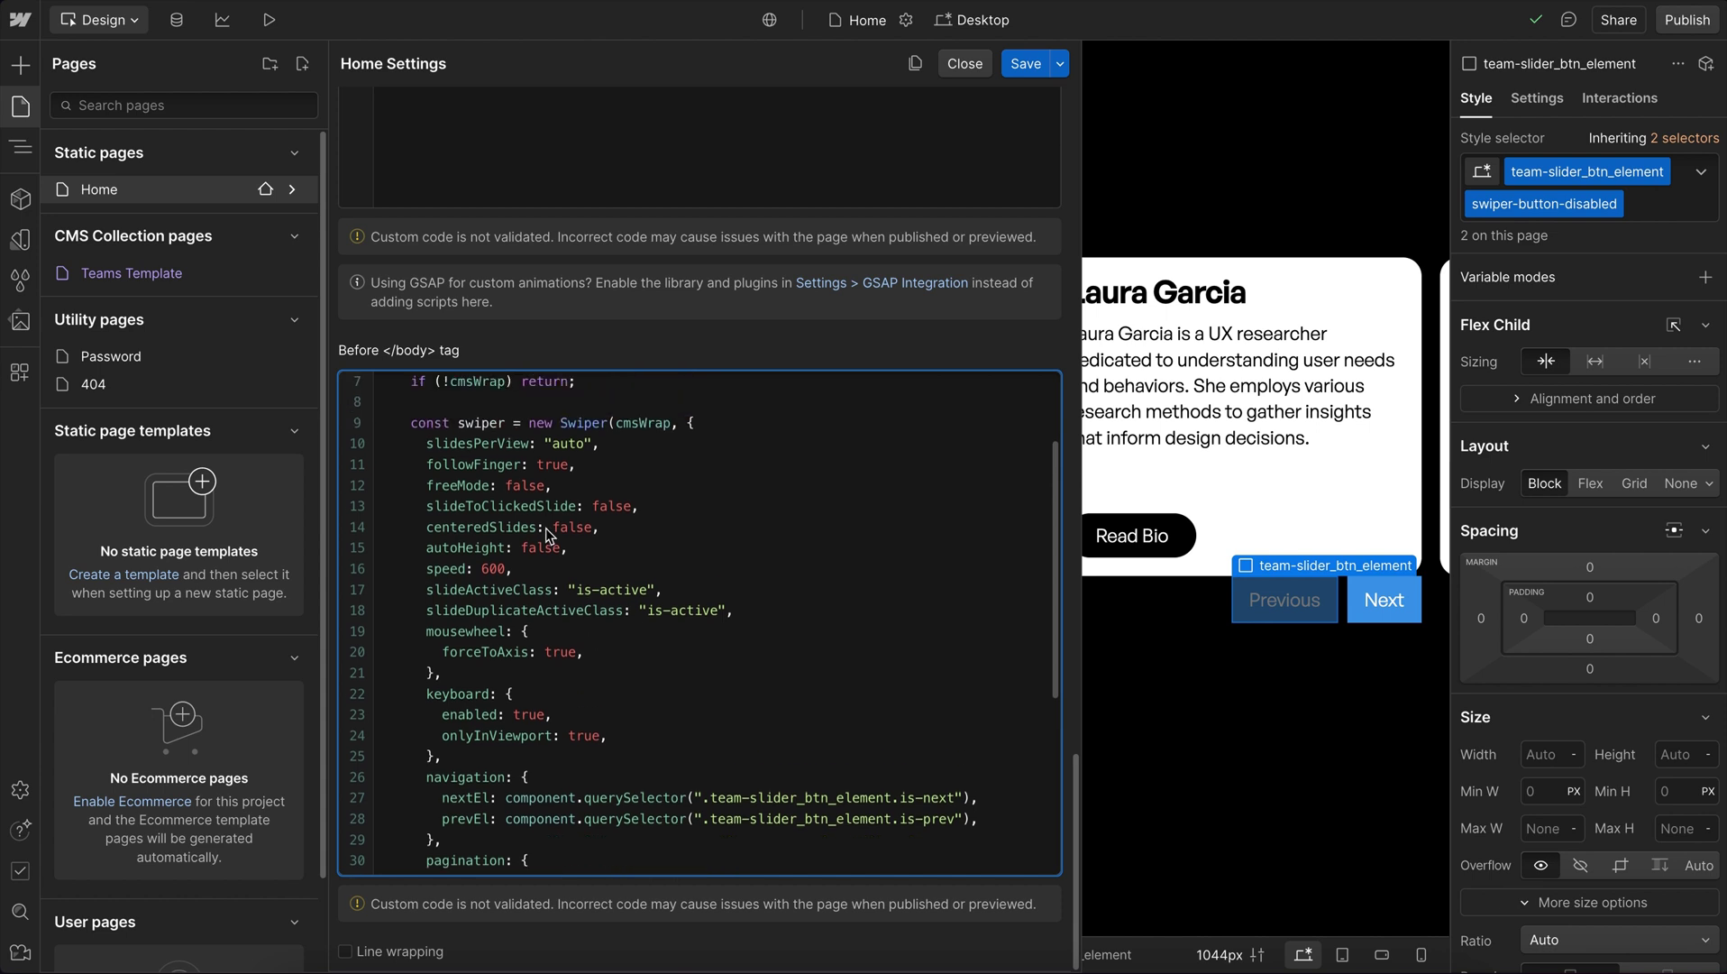
double_click(527, 492)
text(true)
click(1029, 68)
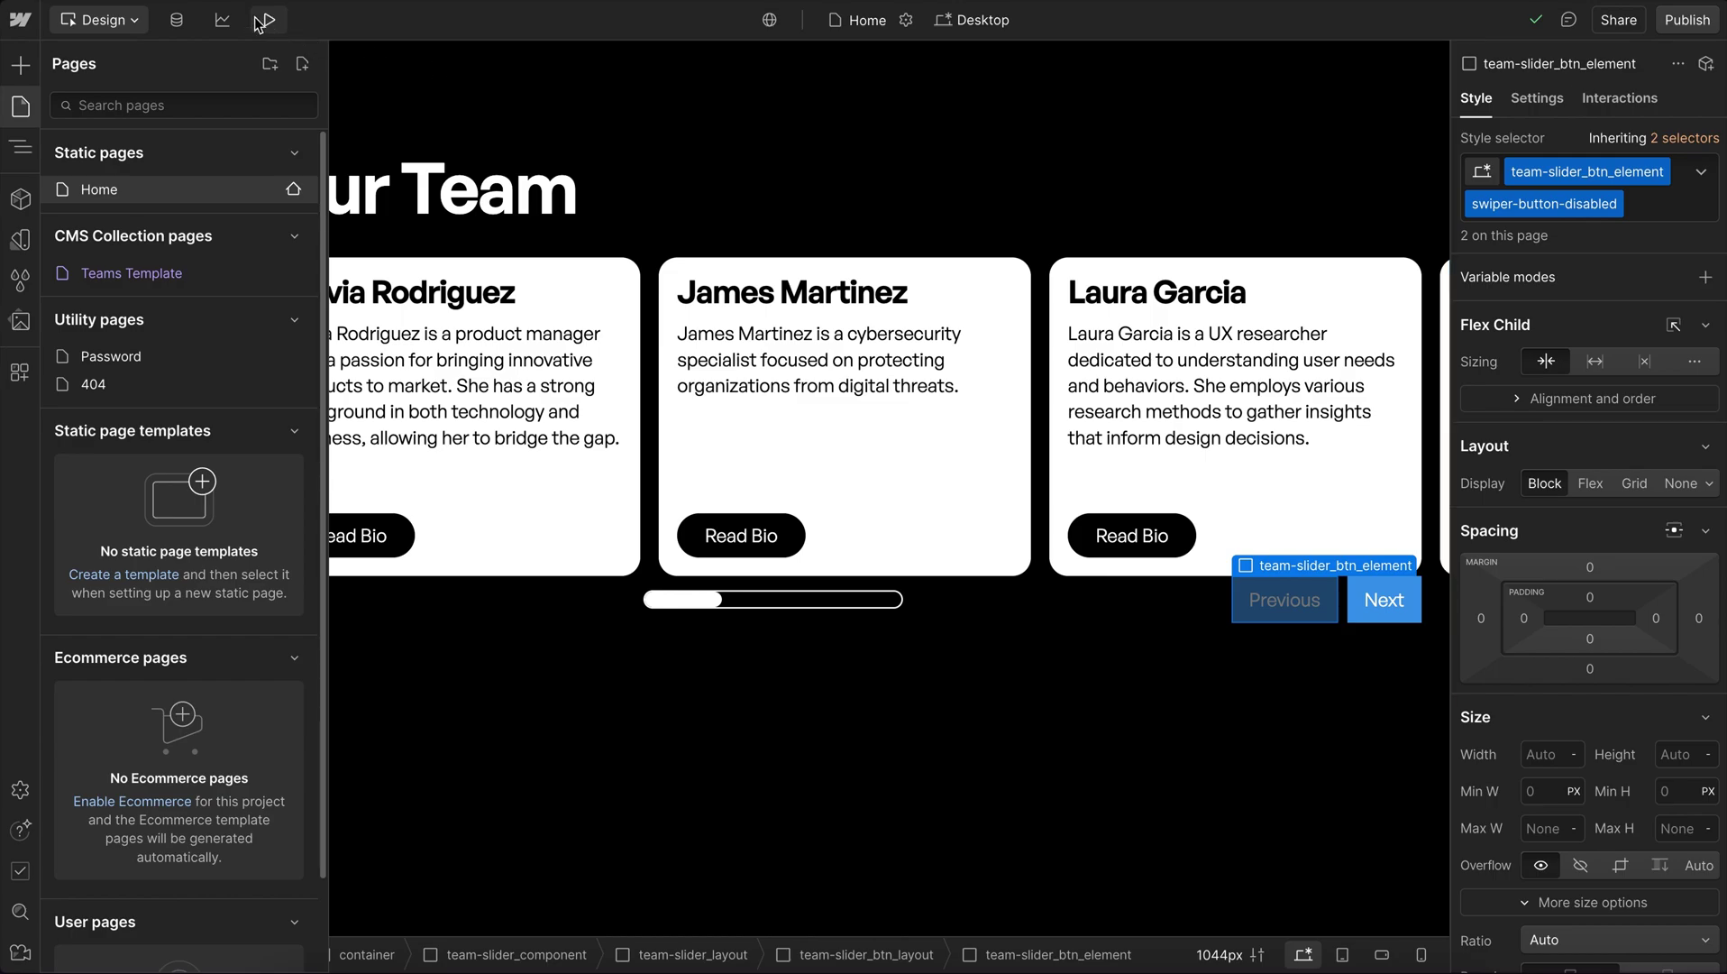
Step: Preview the page and test the team slider's free movement by swiping the cards and using the pagination bullets
click(263, 21)
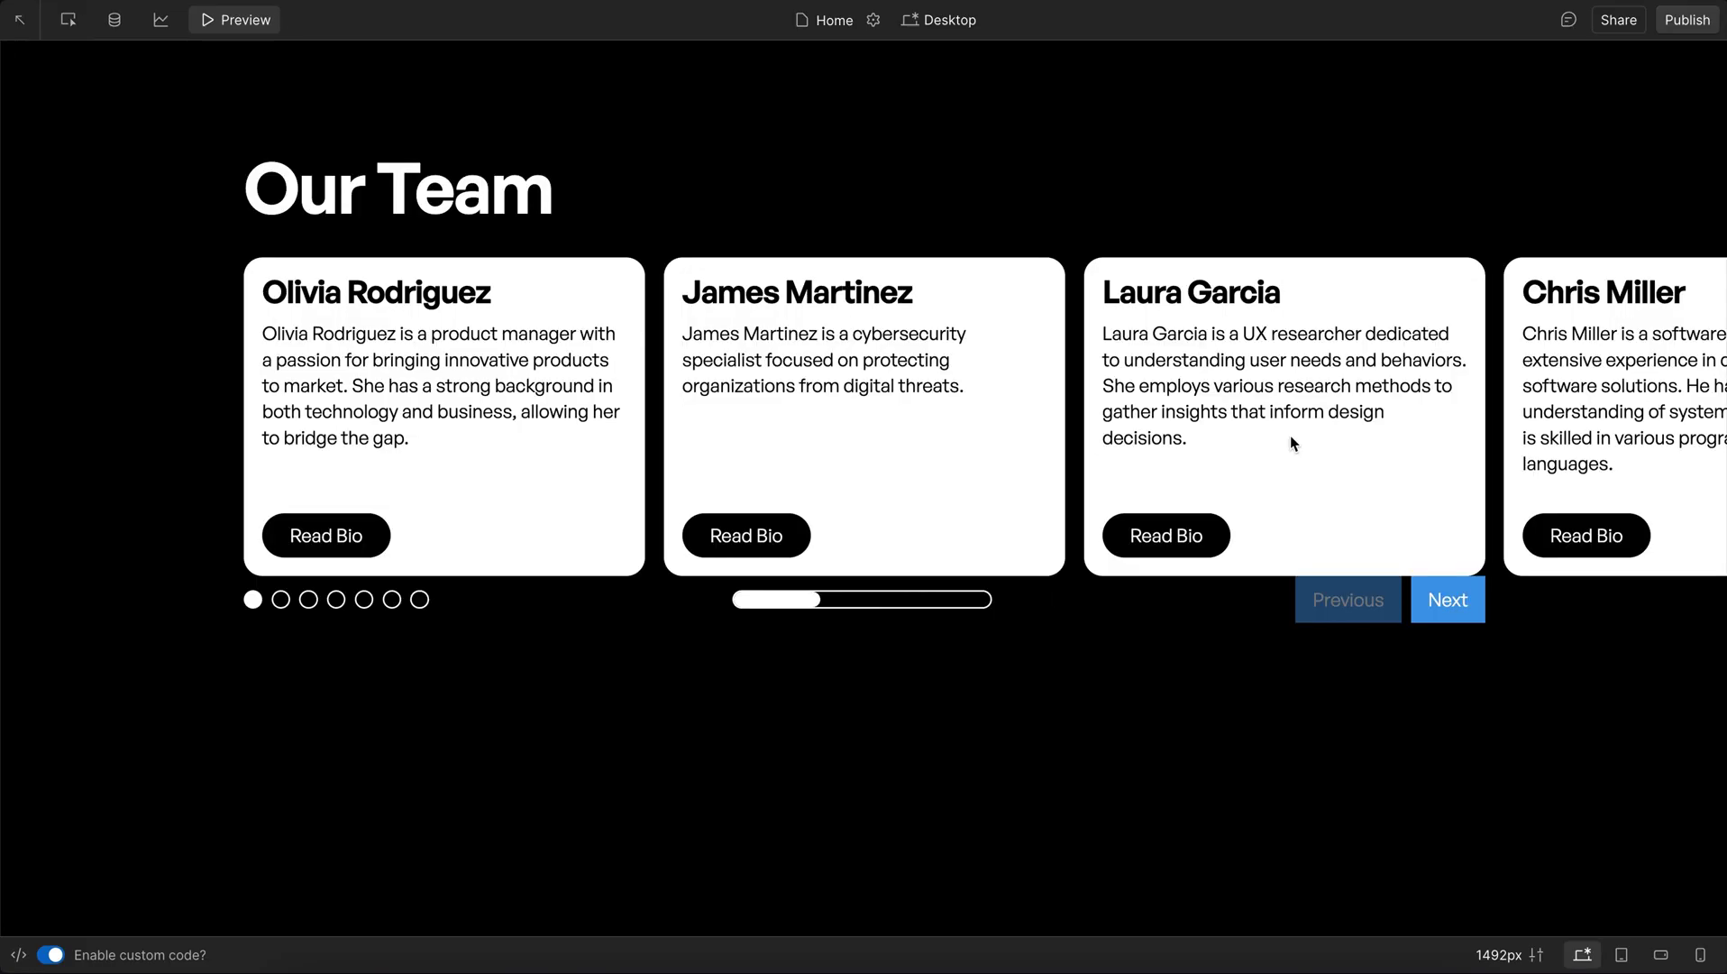
drag(1291, 443, 996, 458)
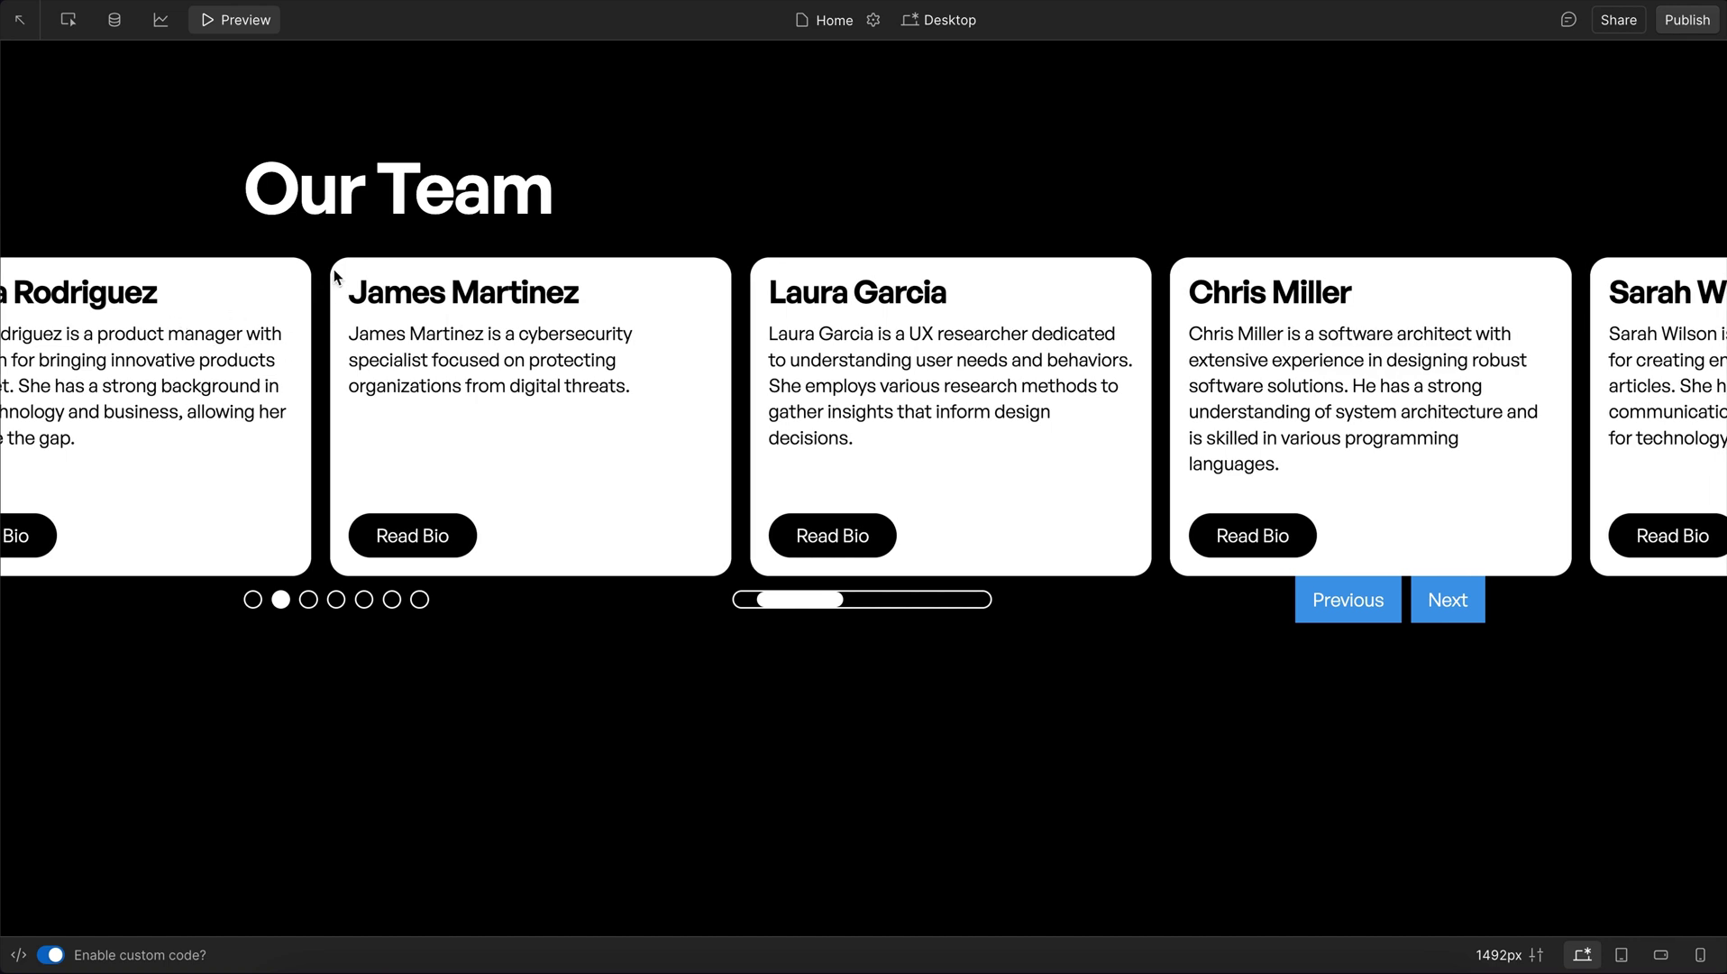
click(308, 600)
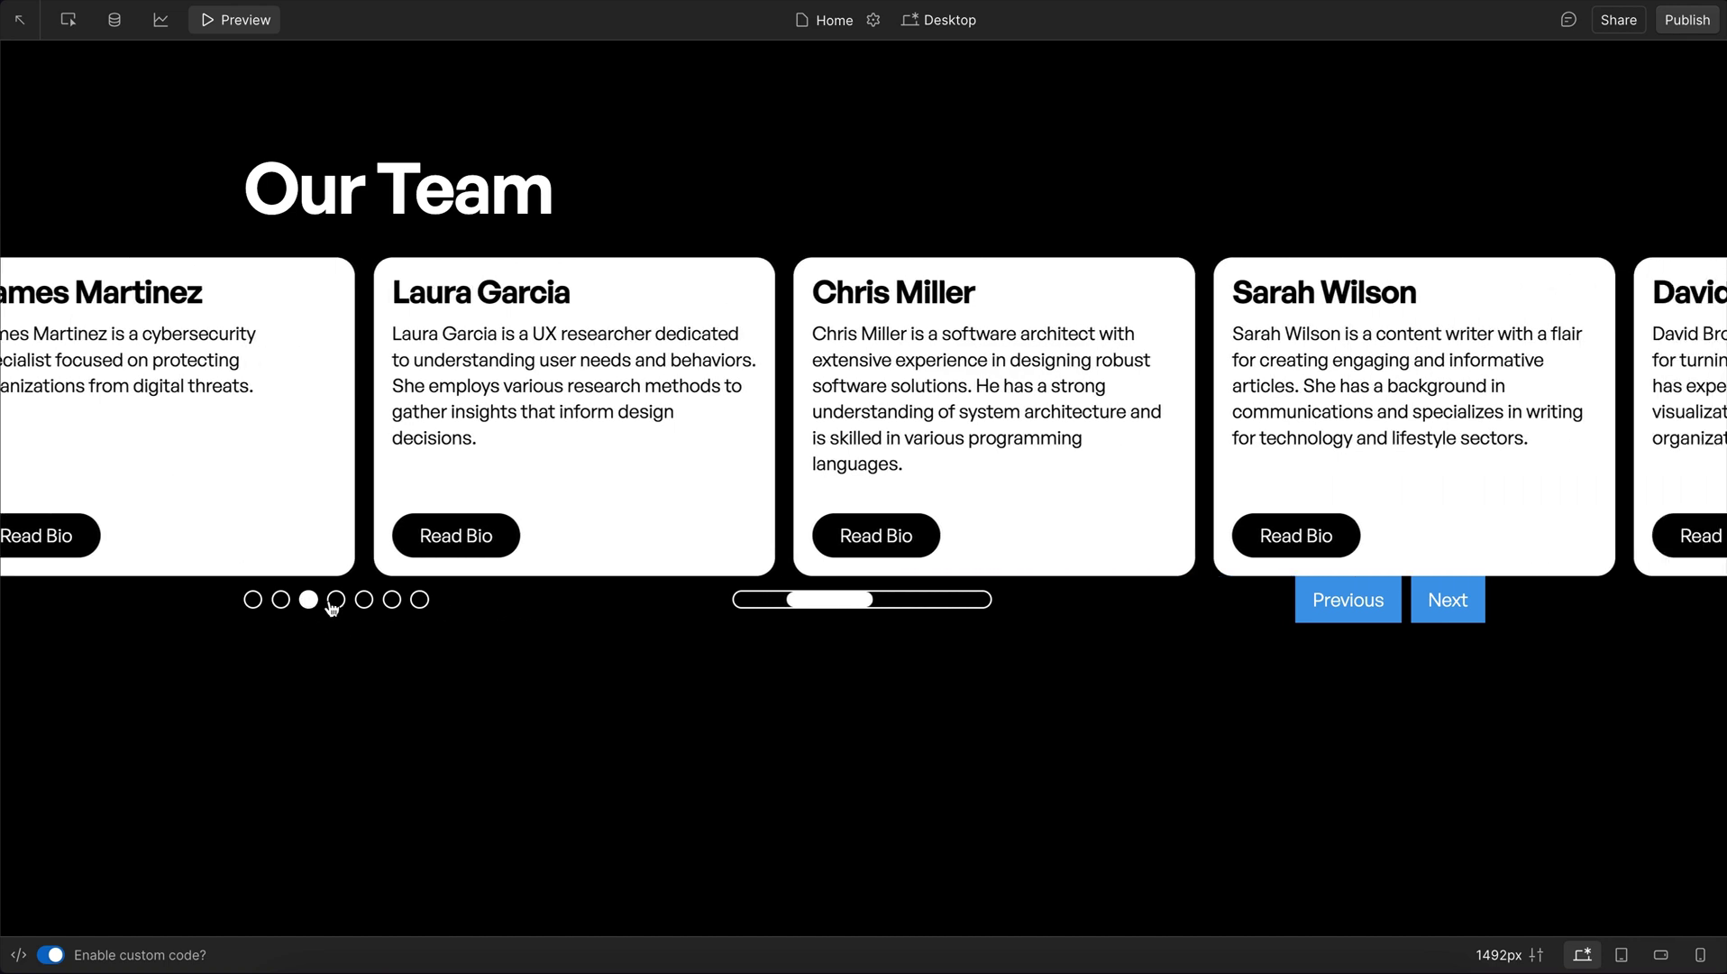
click(336, 599)
click(364, 600)
click(391, 599)
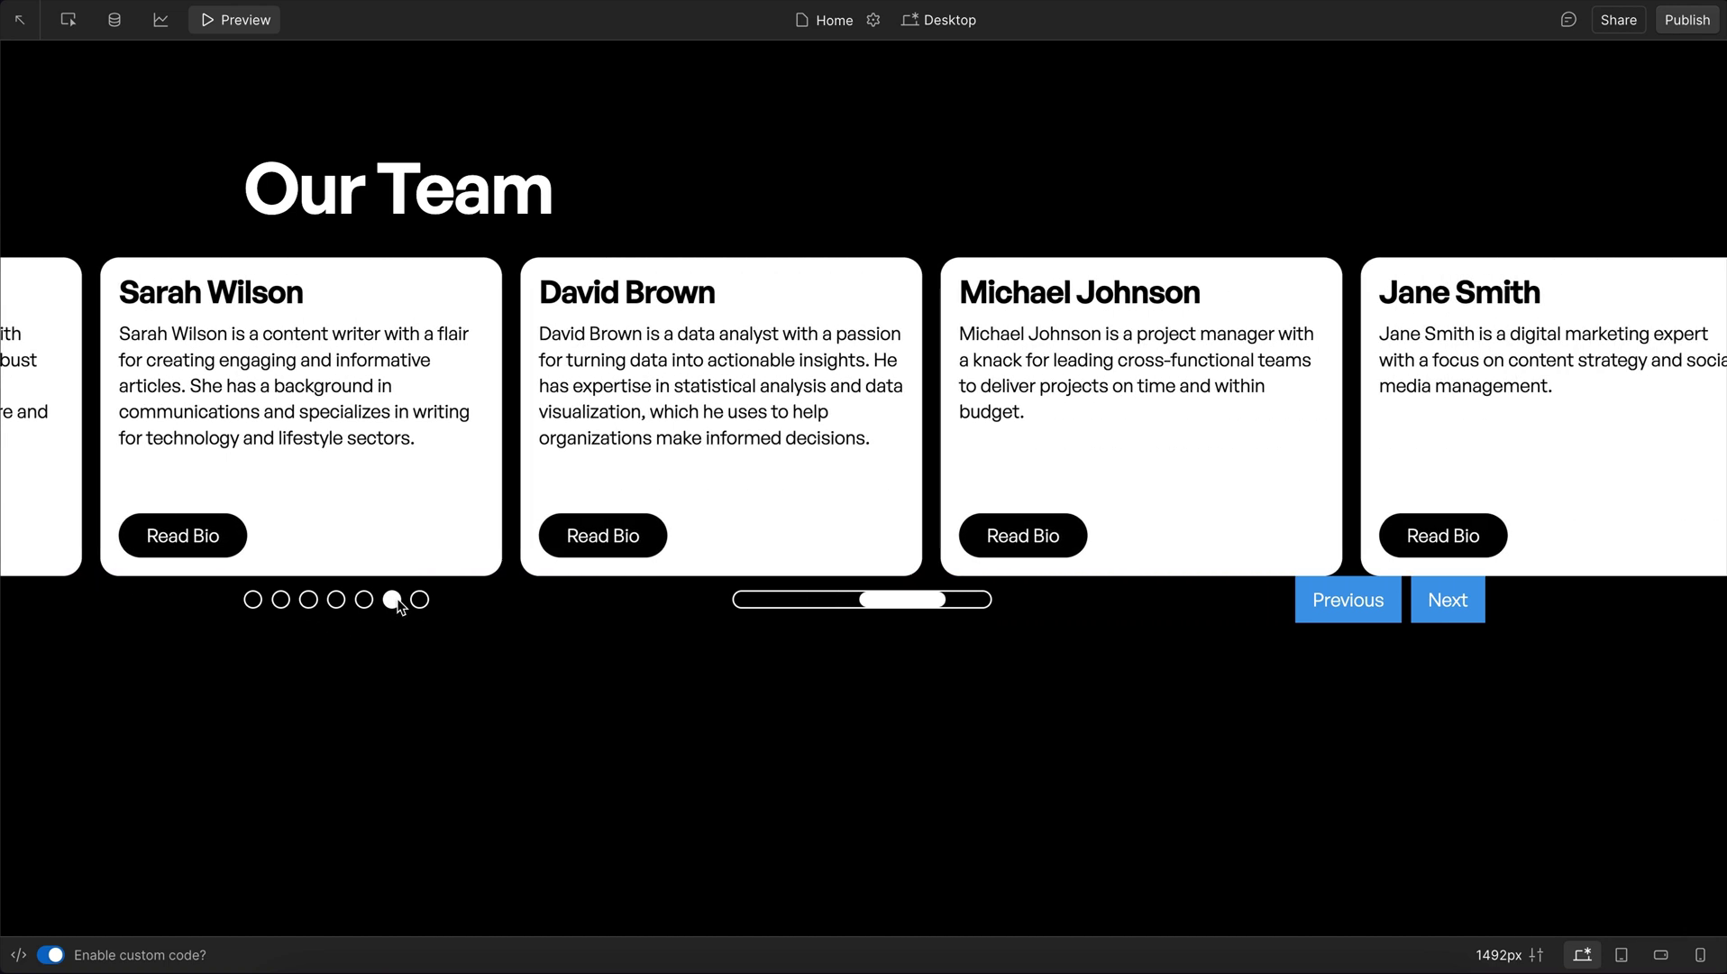
Step: Test the slider's scrollbar handle and its Next and Previous buttons, and return to the design view
mouse_move(918, 601)
mouse_down()
mouse_move(799, 601)
mouse_move(929, 601)
mouse_up()
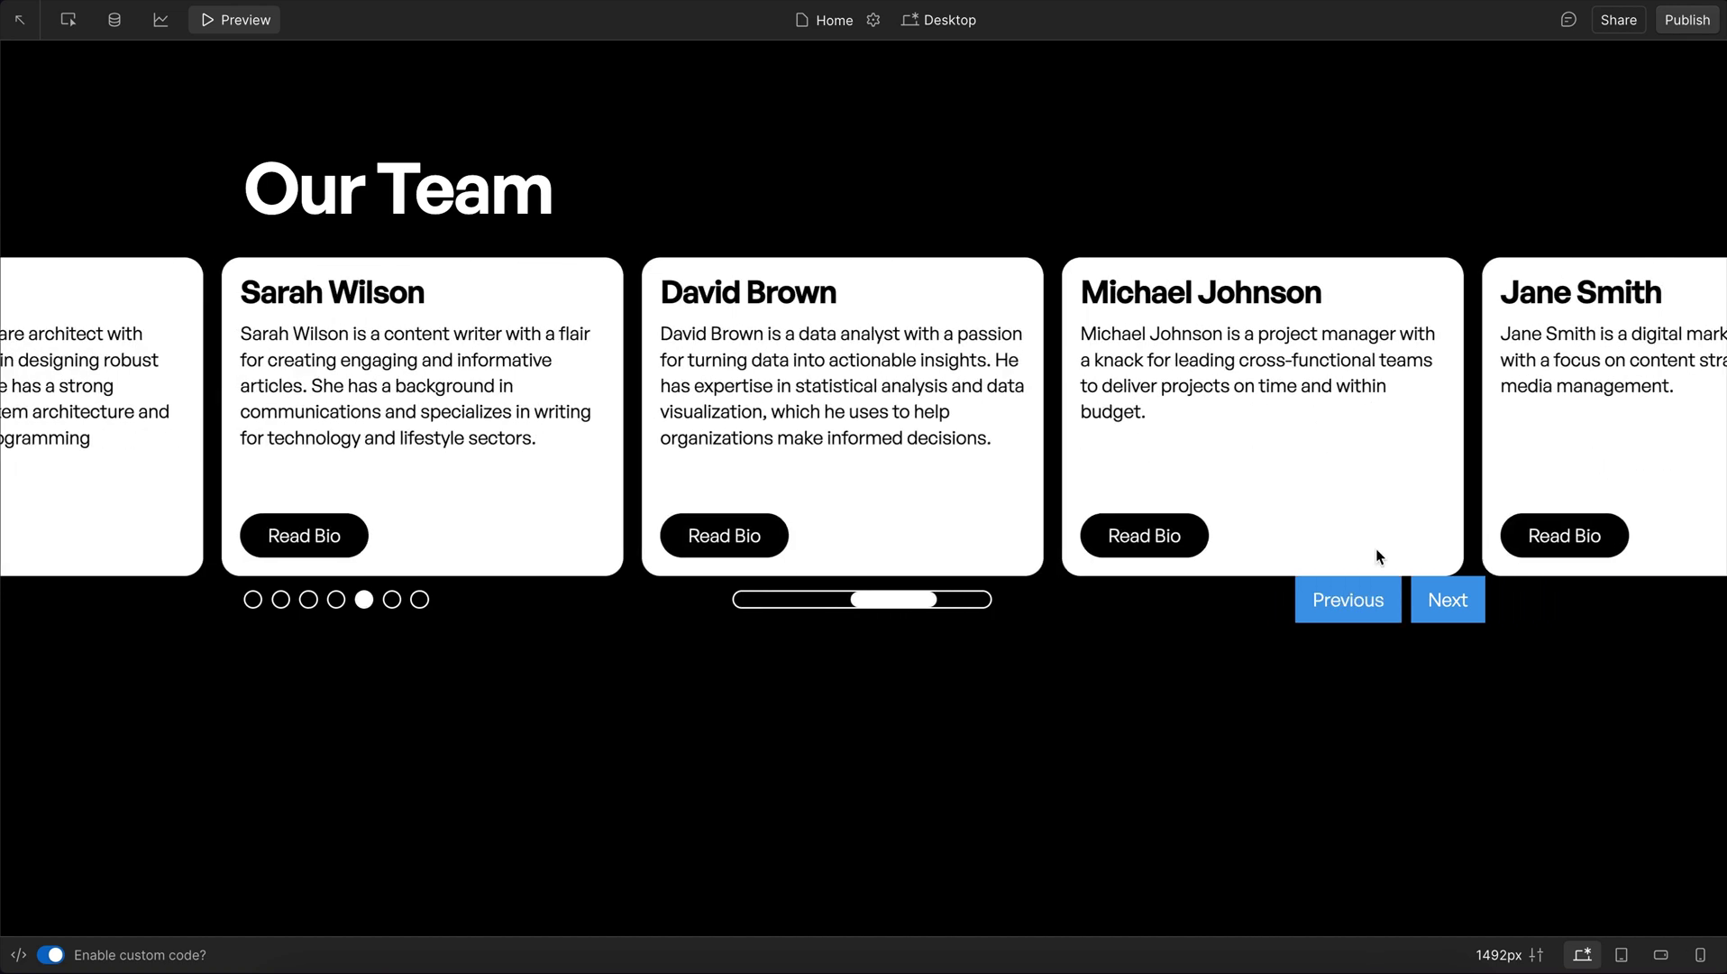
click(1438, 601)
click(1447, 602)
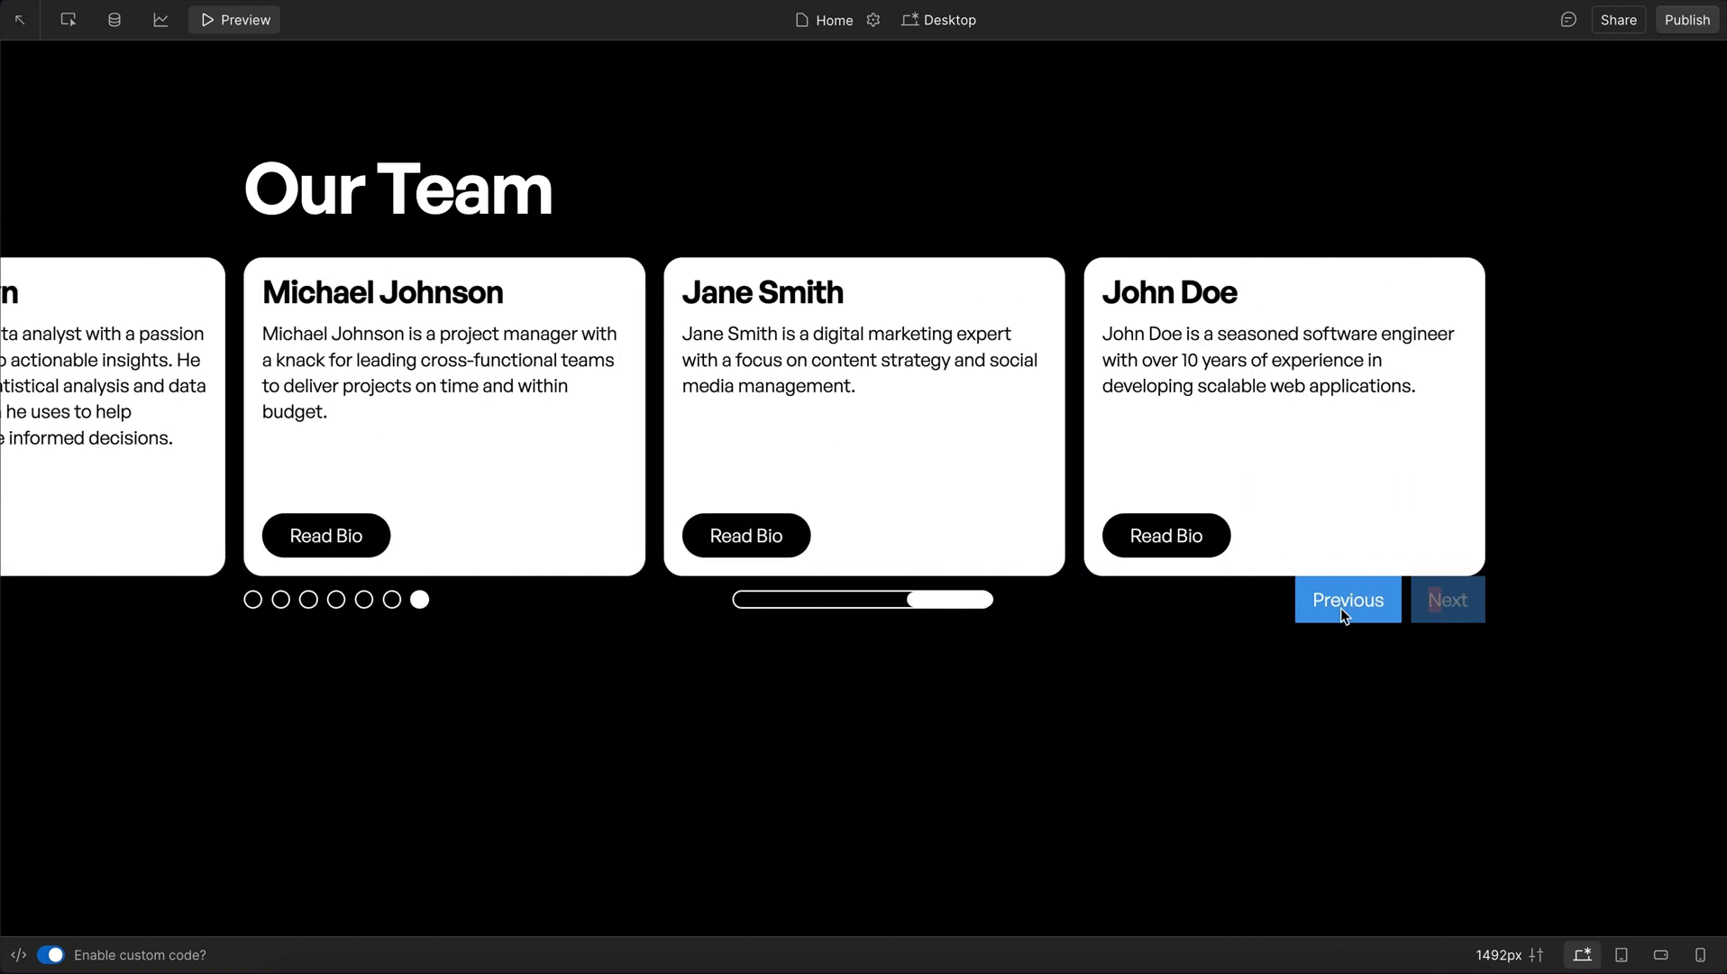
click(1342, 613)
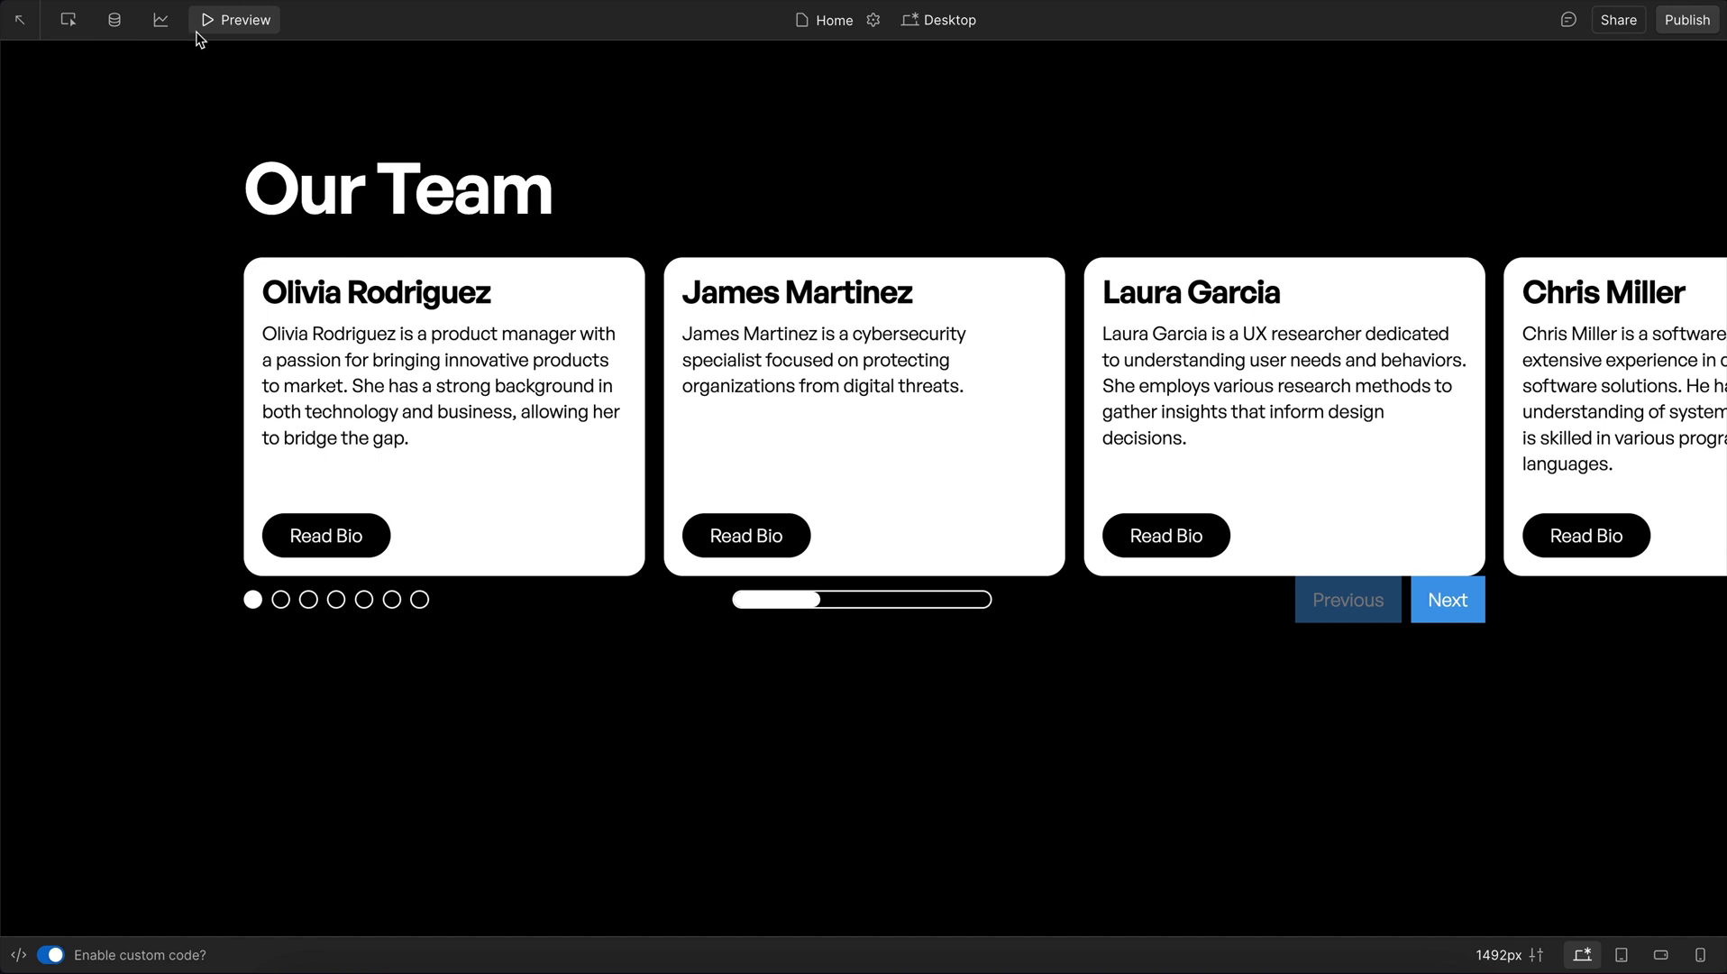
click(240, 22)
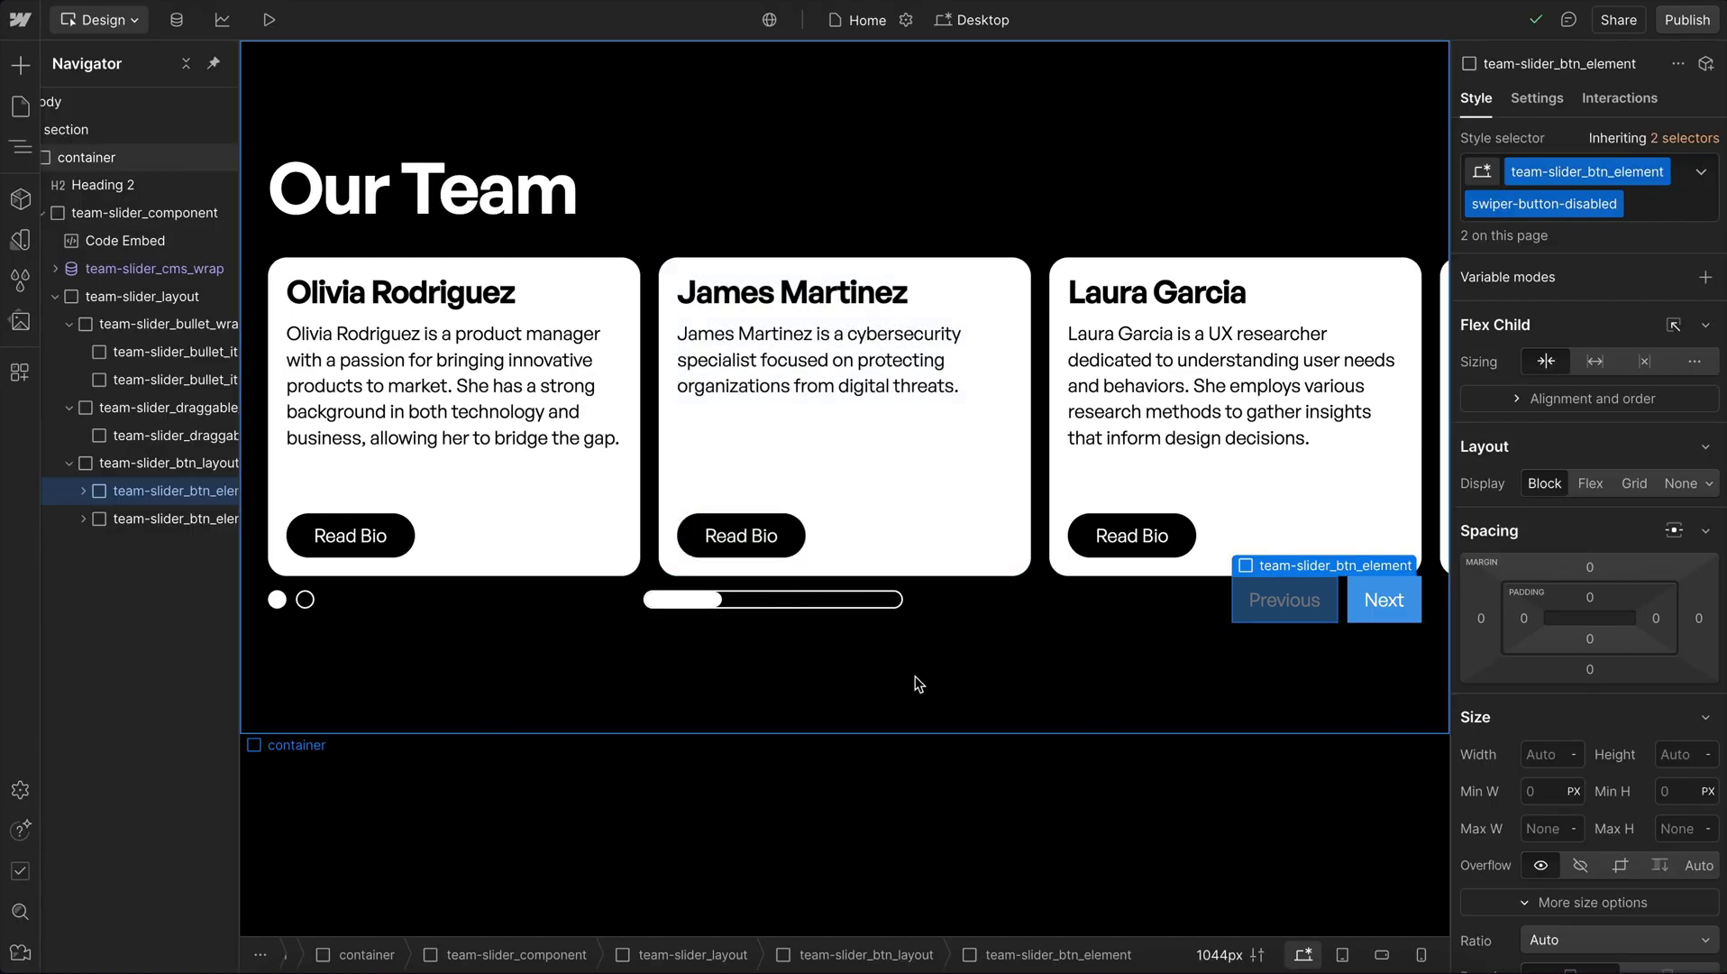